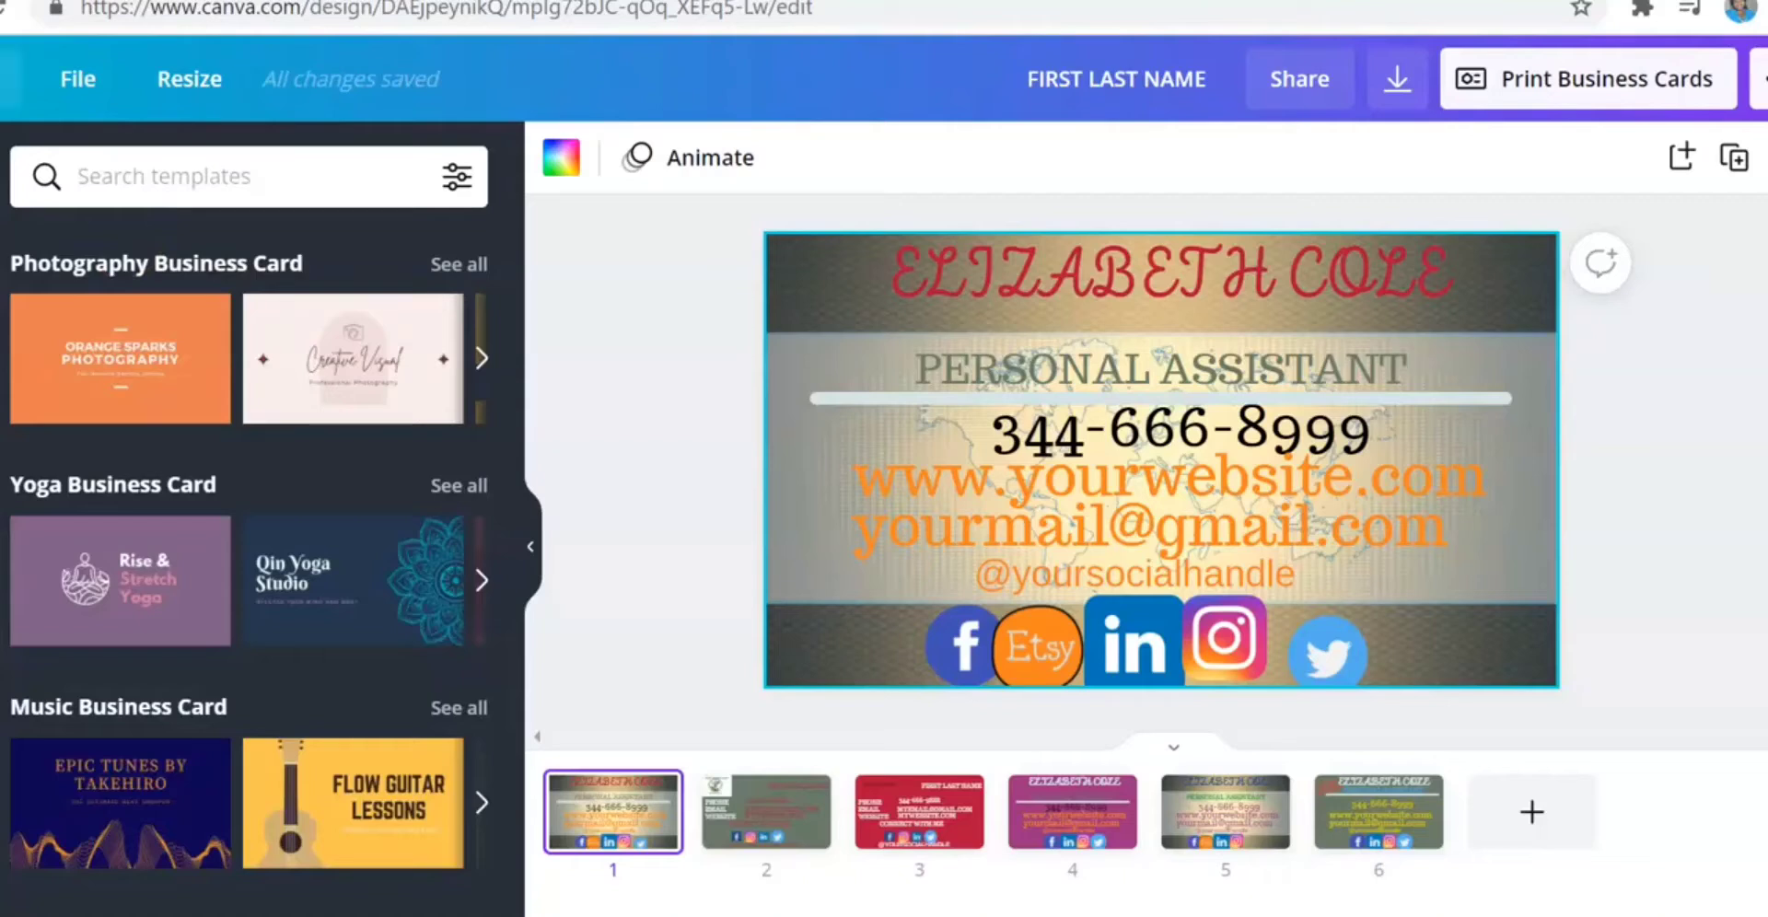
# - Create a new blank Instagram Post design from the home page
pyautogui.click(5, 66)
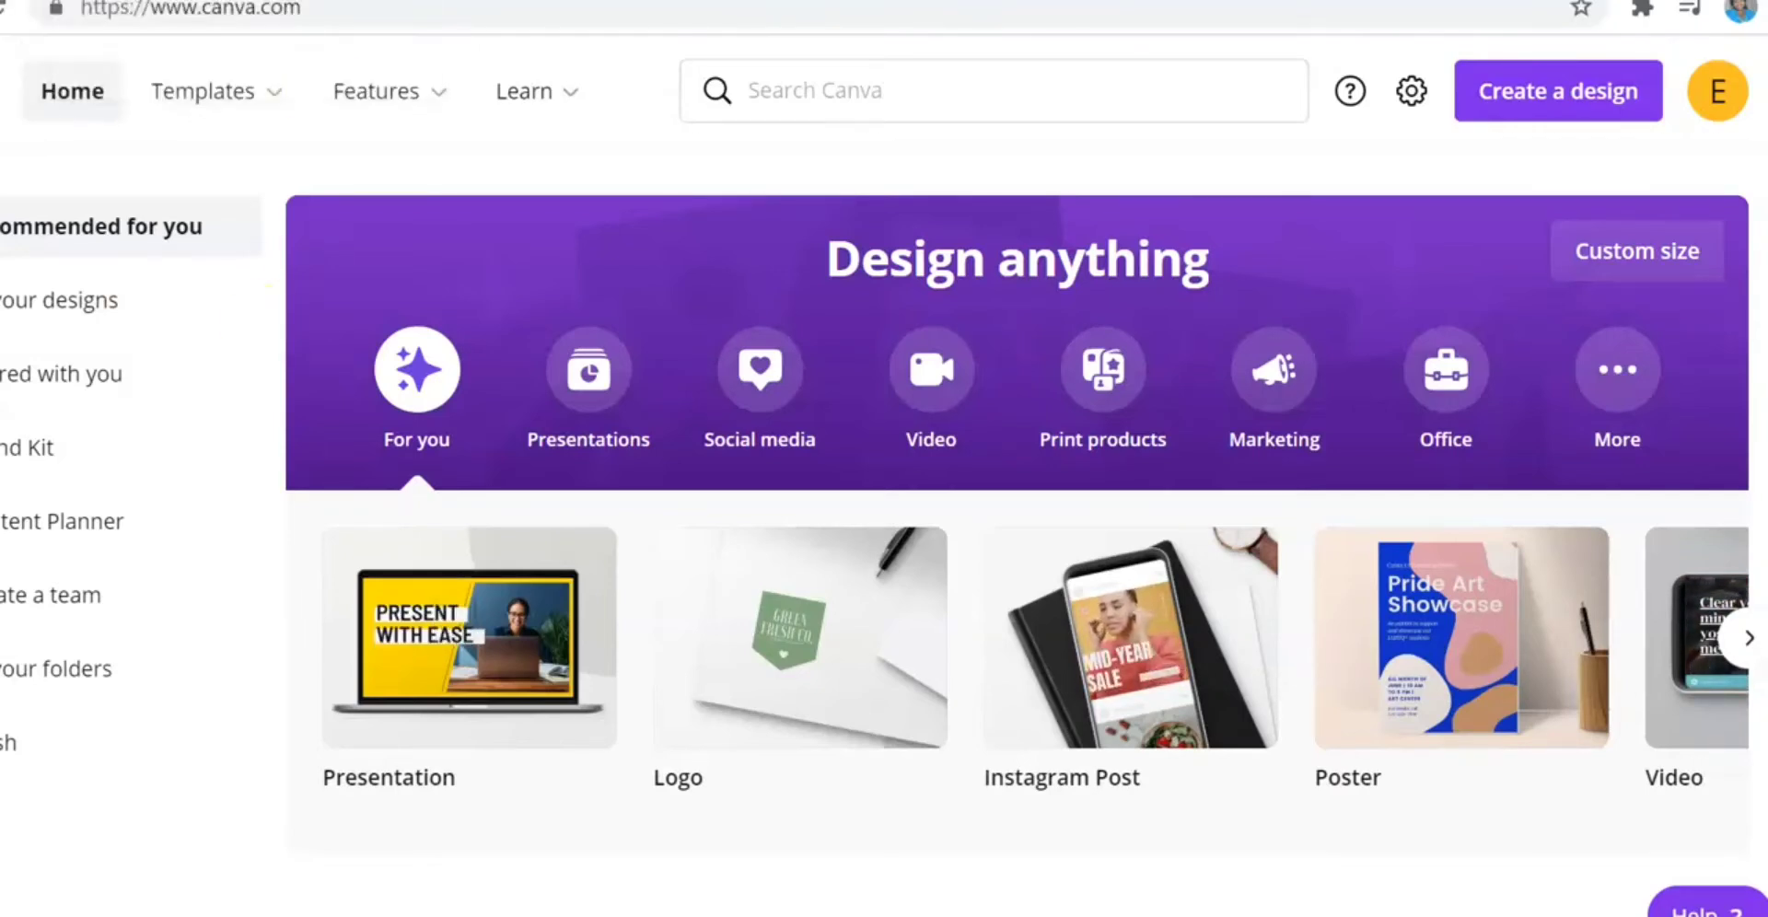
pyautogui.click(1551, 105)
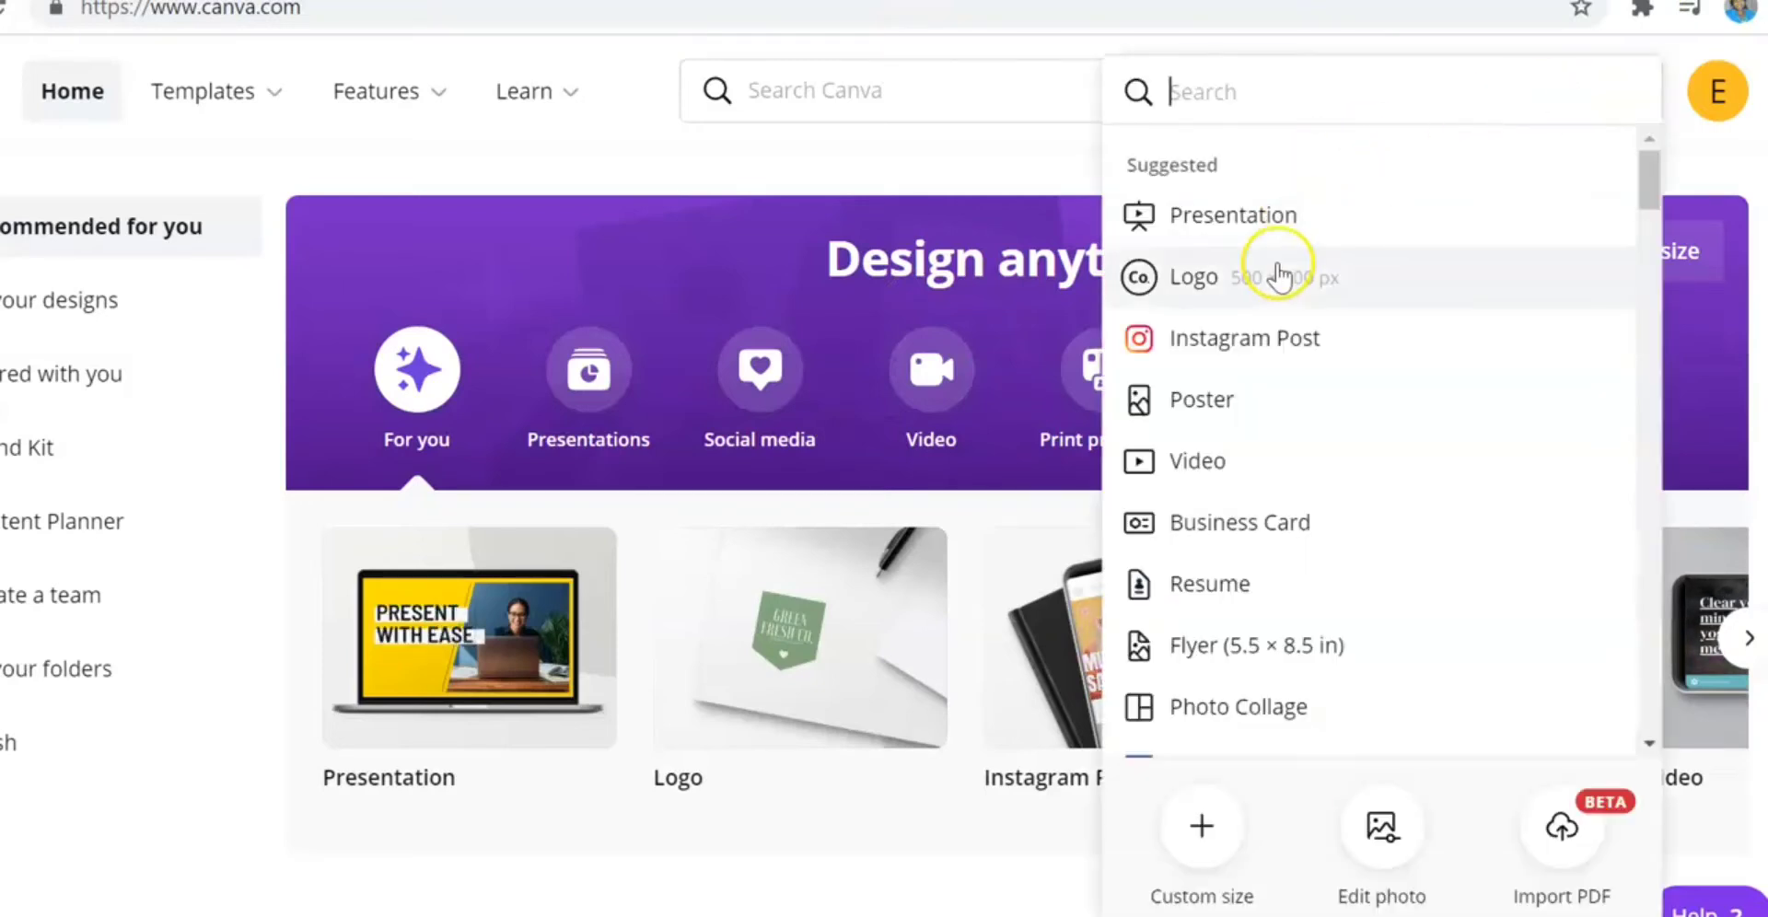
pyautogui.click(1262, 341)
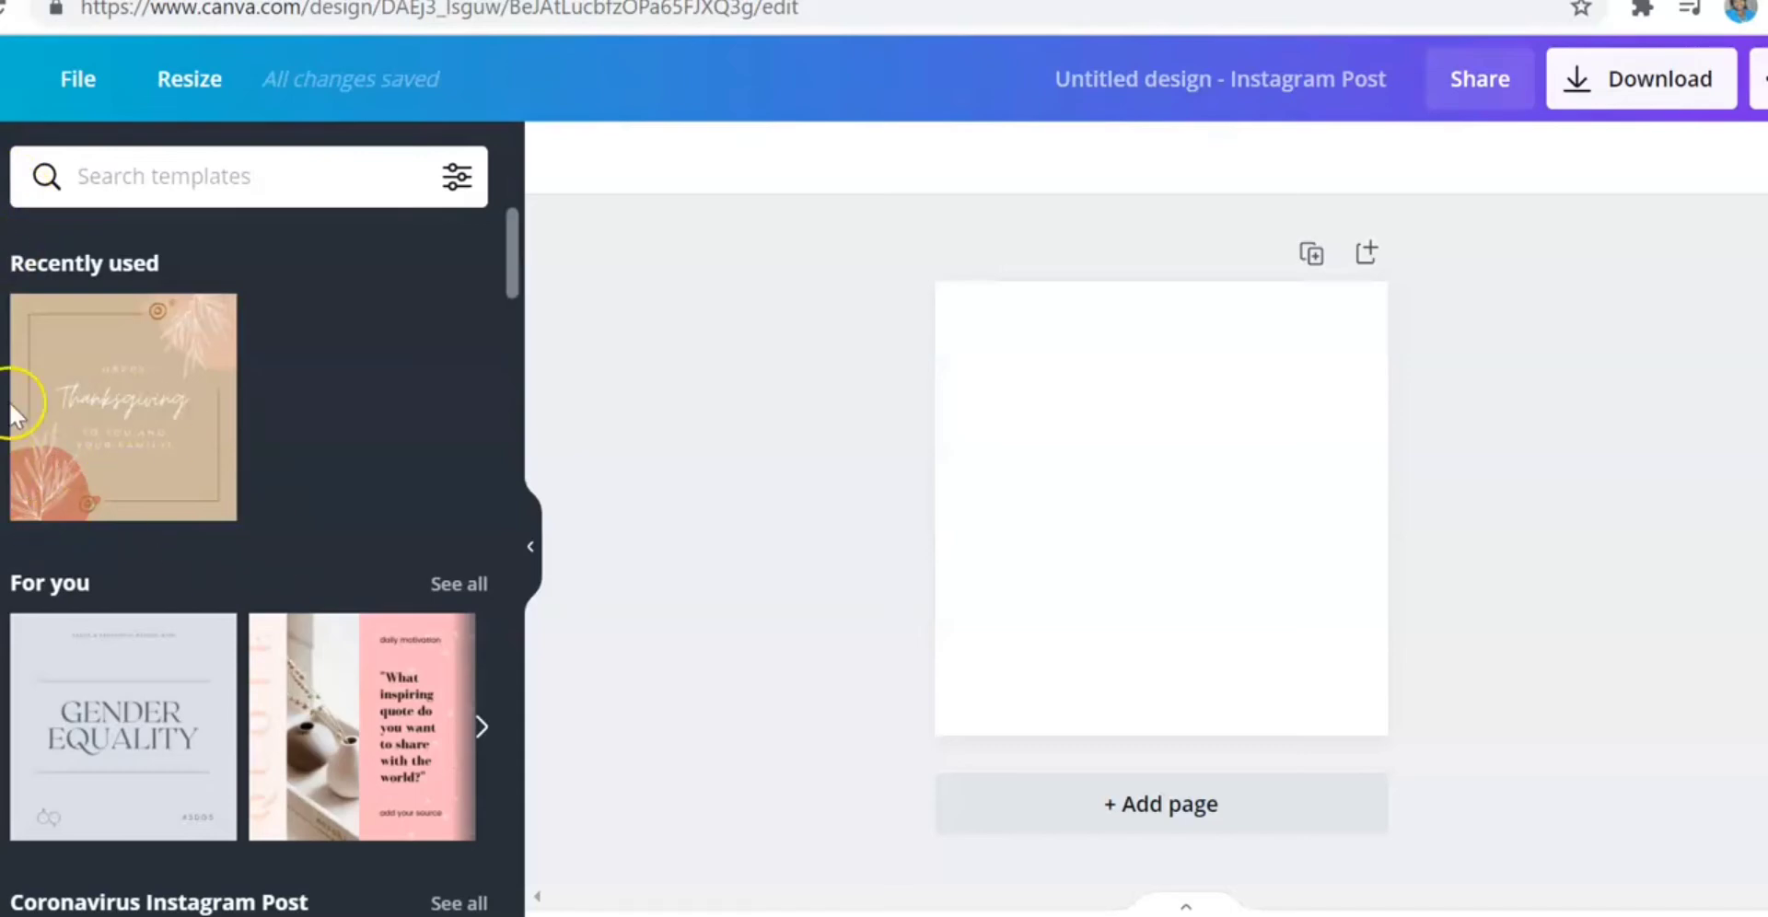
pyautogui.moveTo(513, 248); pyautogui.dragTo(528, 197)
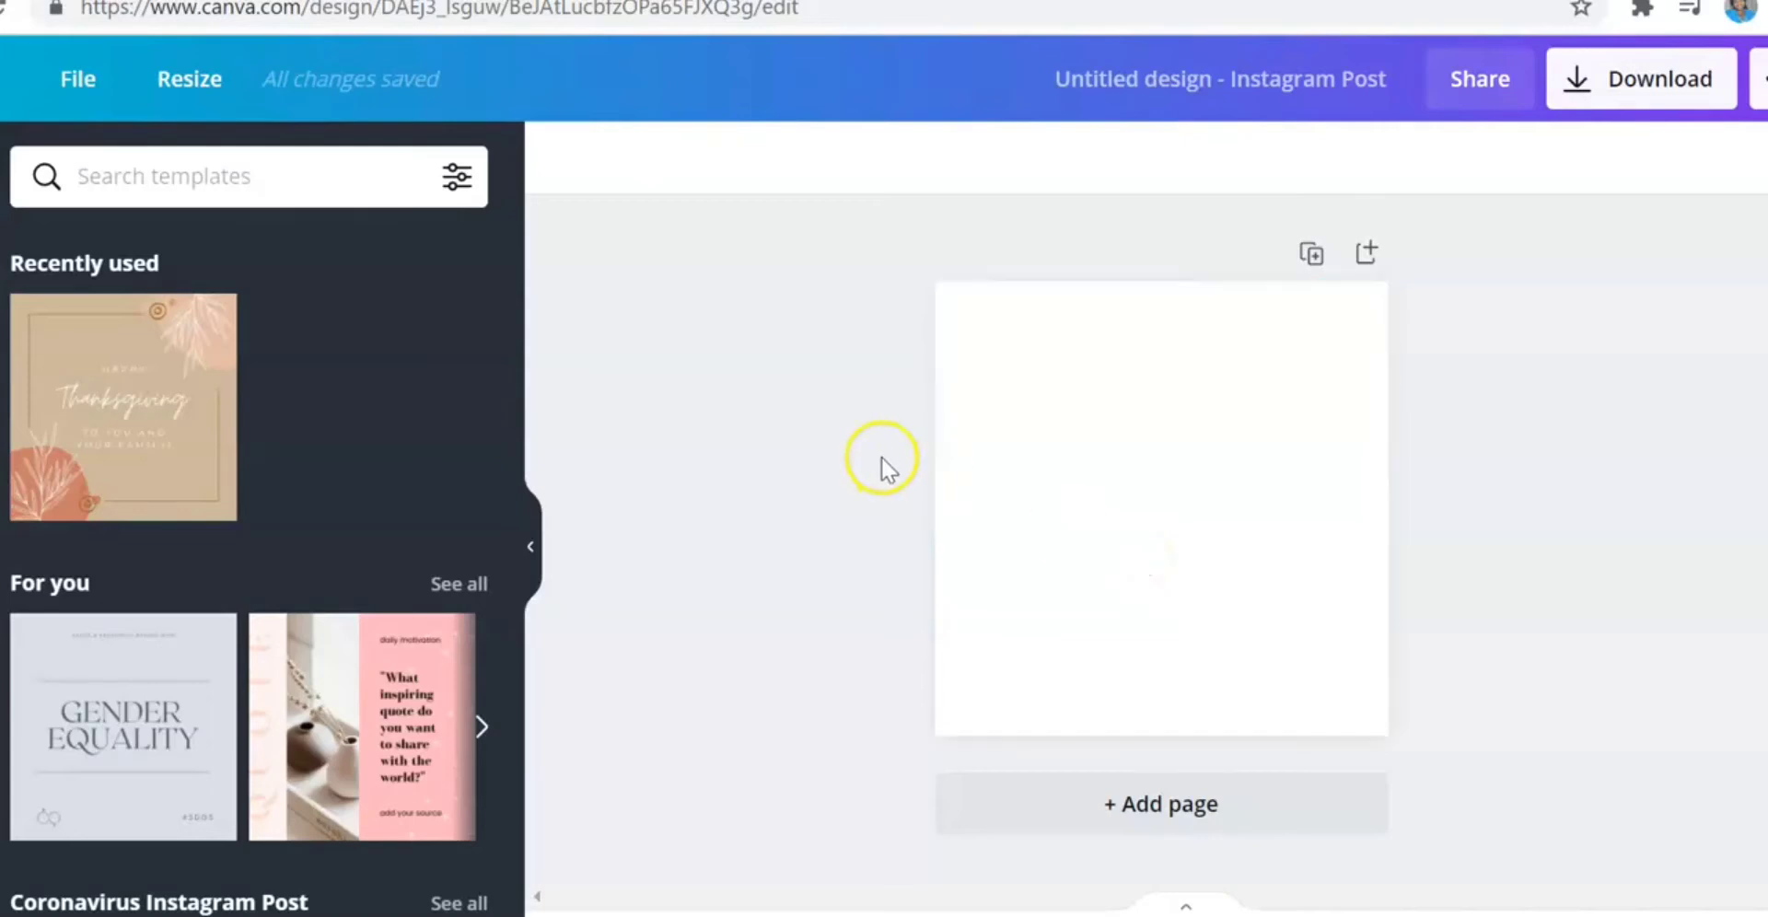
# - Search the elements for "food" and browse the graphics and photos
pyautogui.click(0, 304)
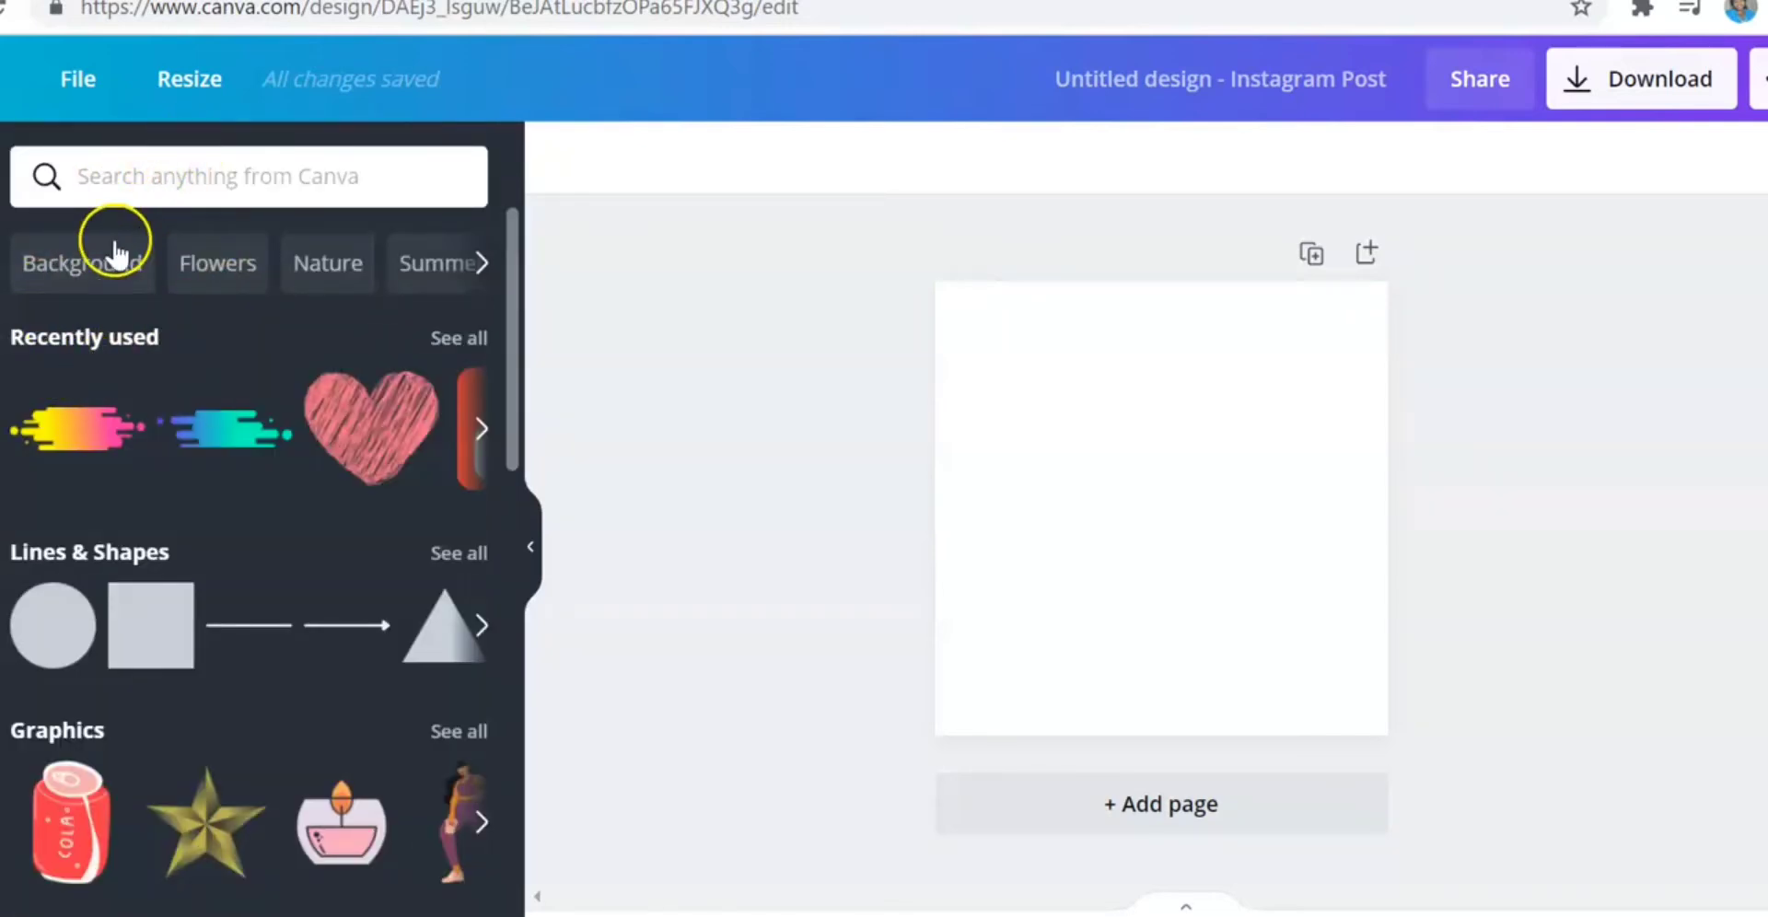
pyautogui.click(135, 175)
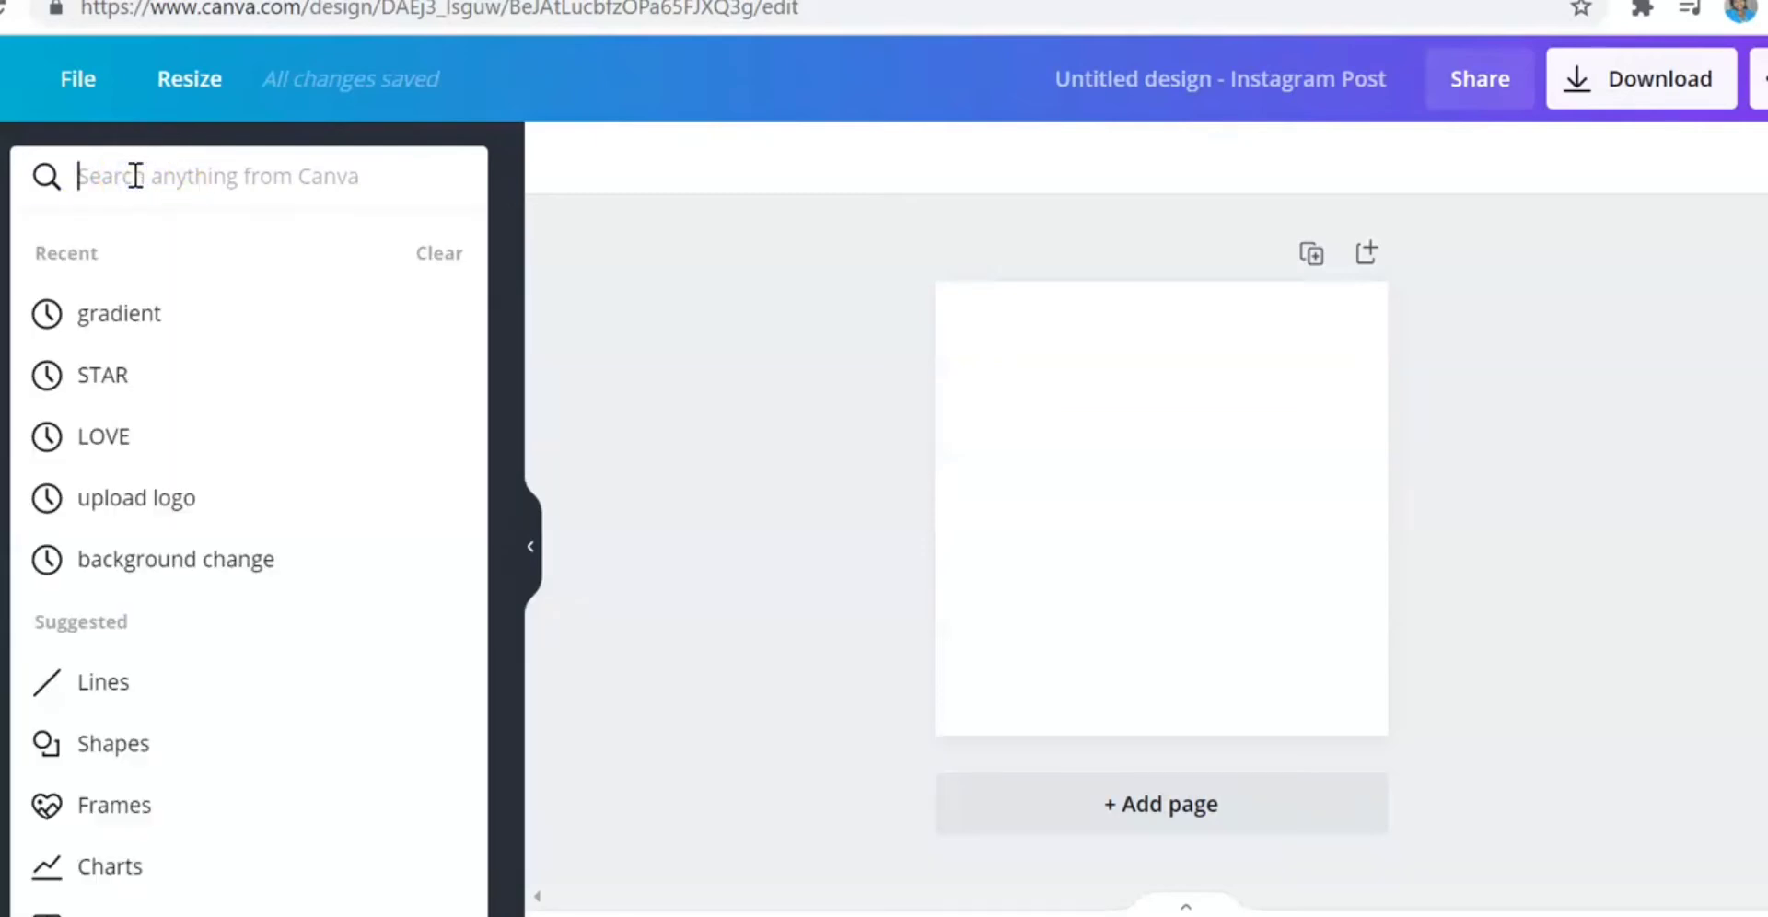
pyautogui.click(135, 175)
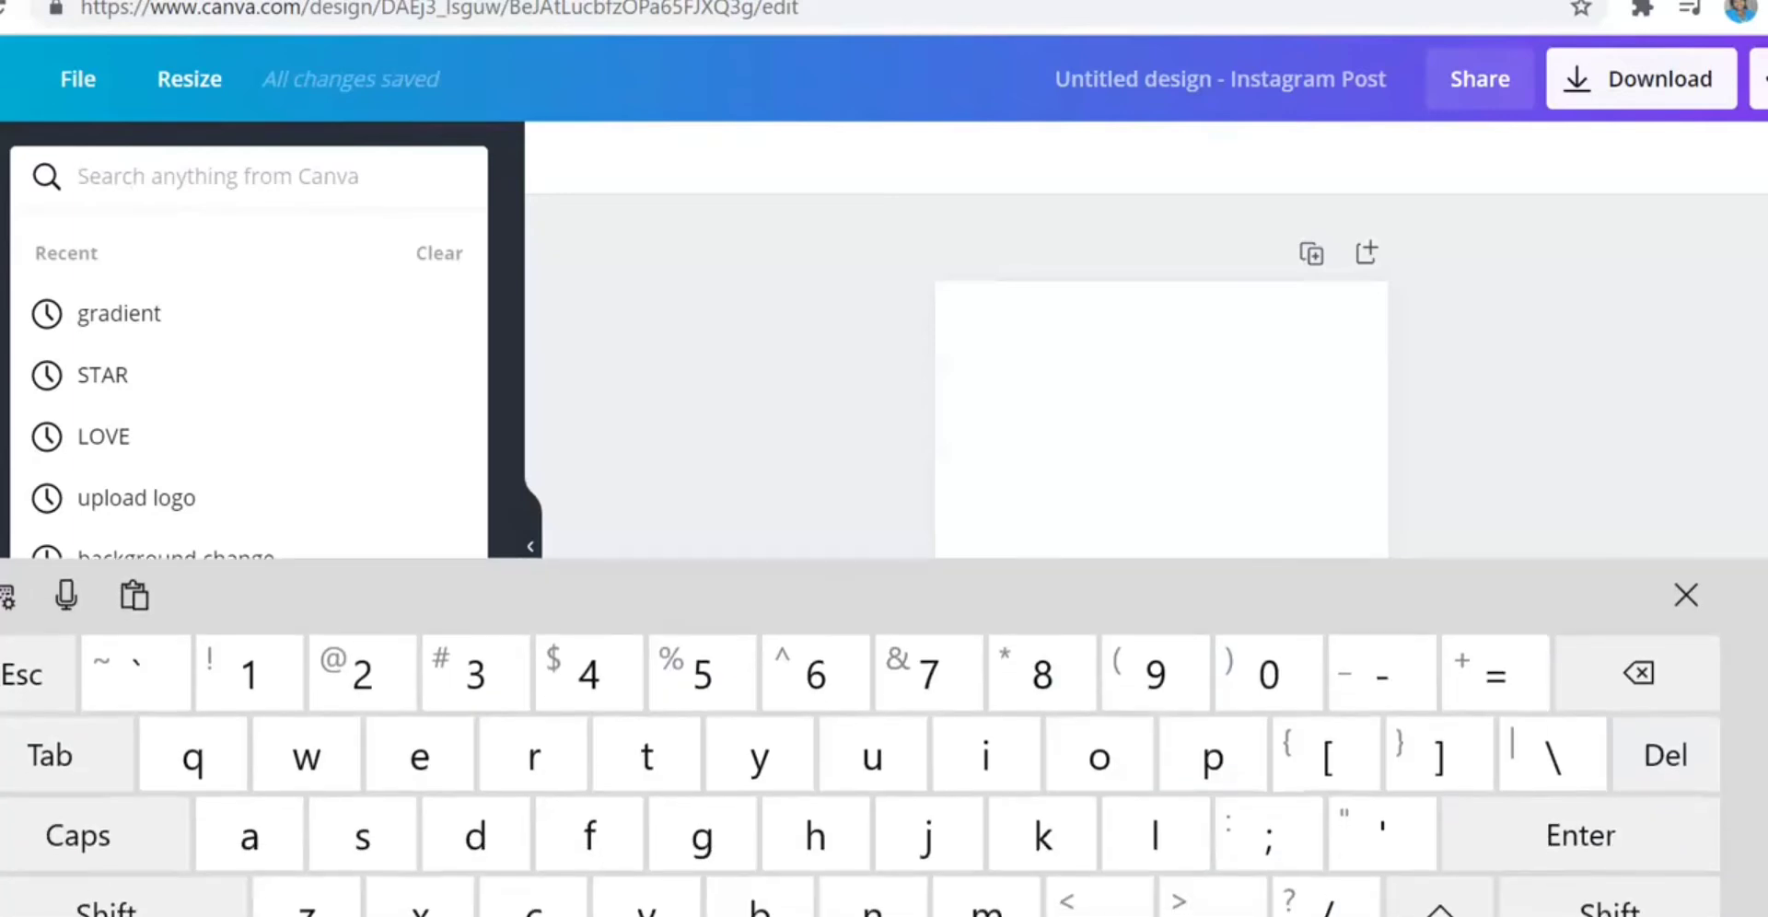
pyautogui.write('food')
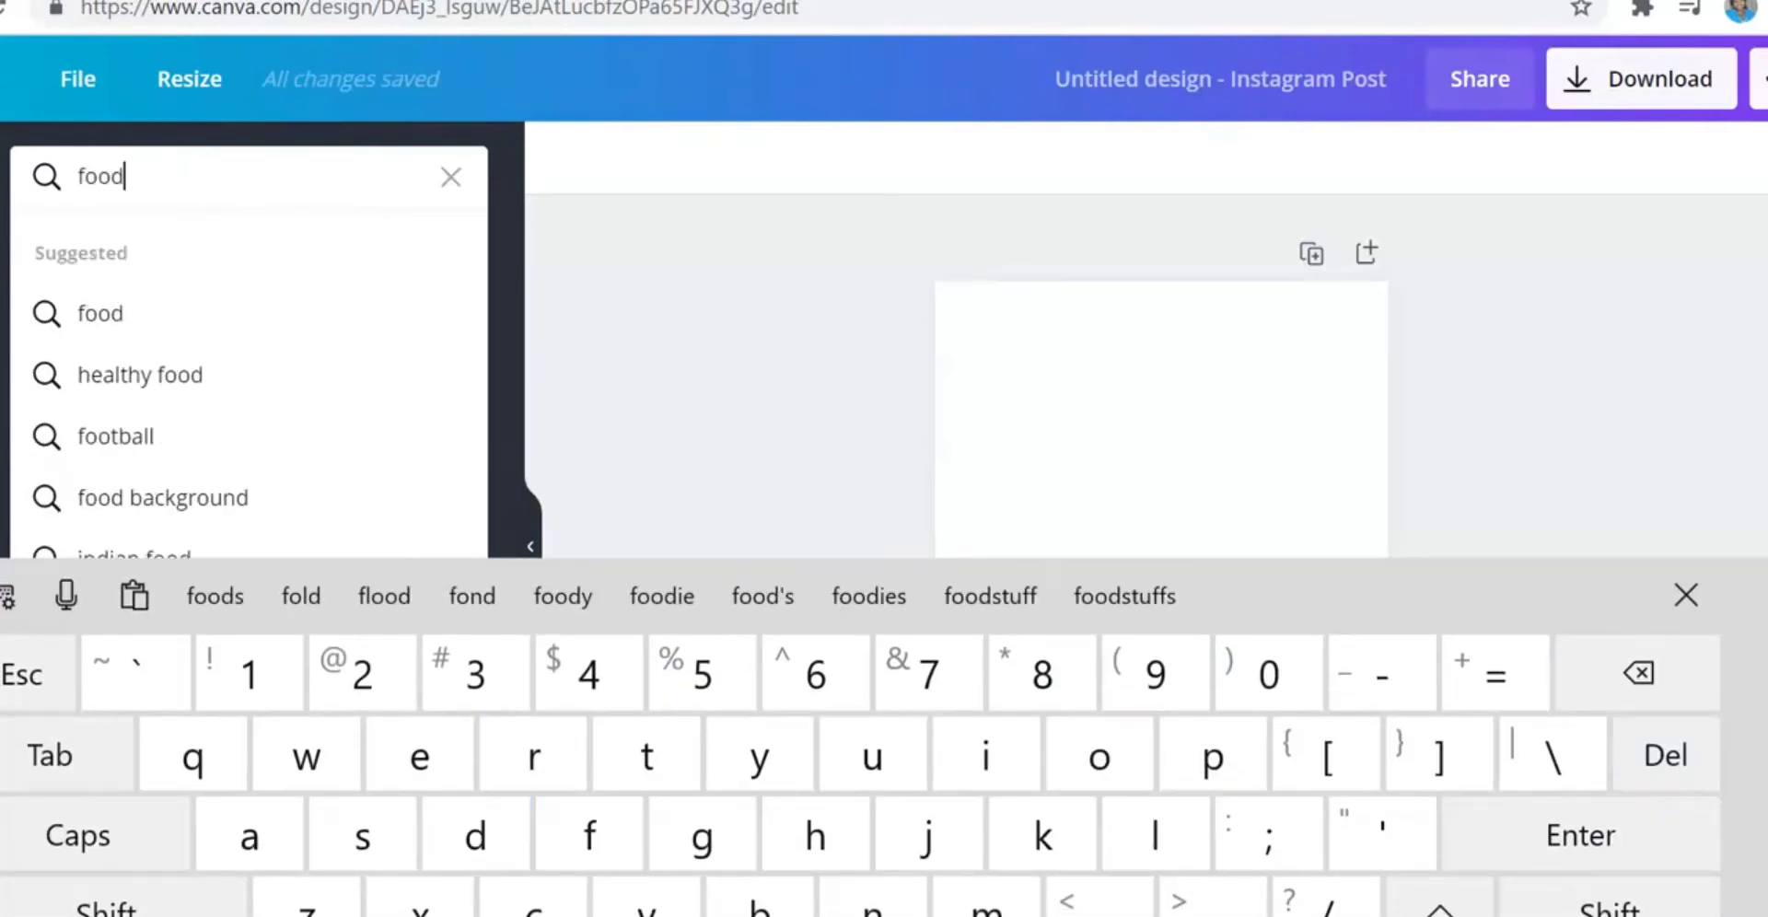
pyautogui.press('Return')
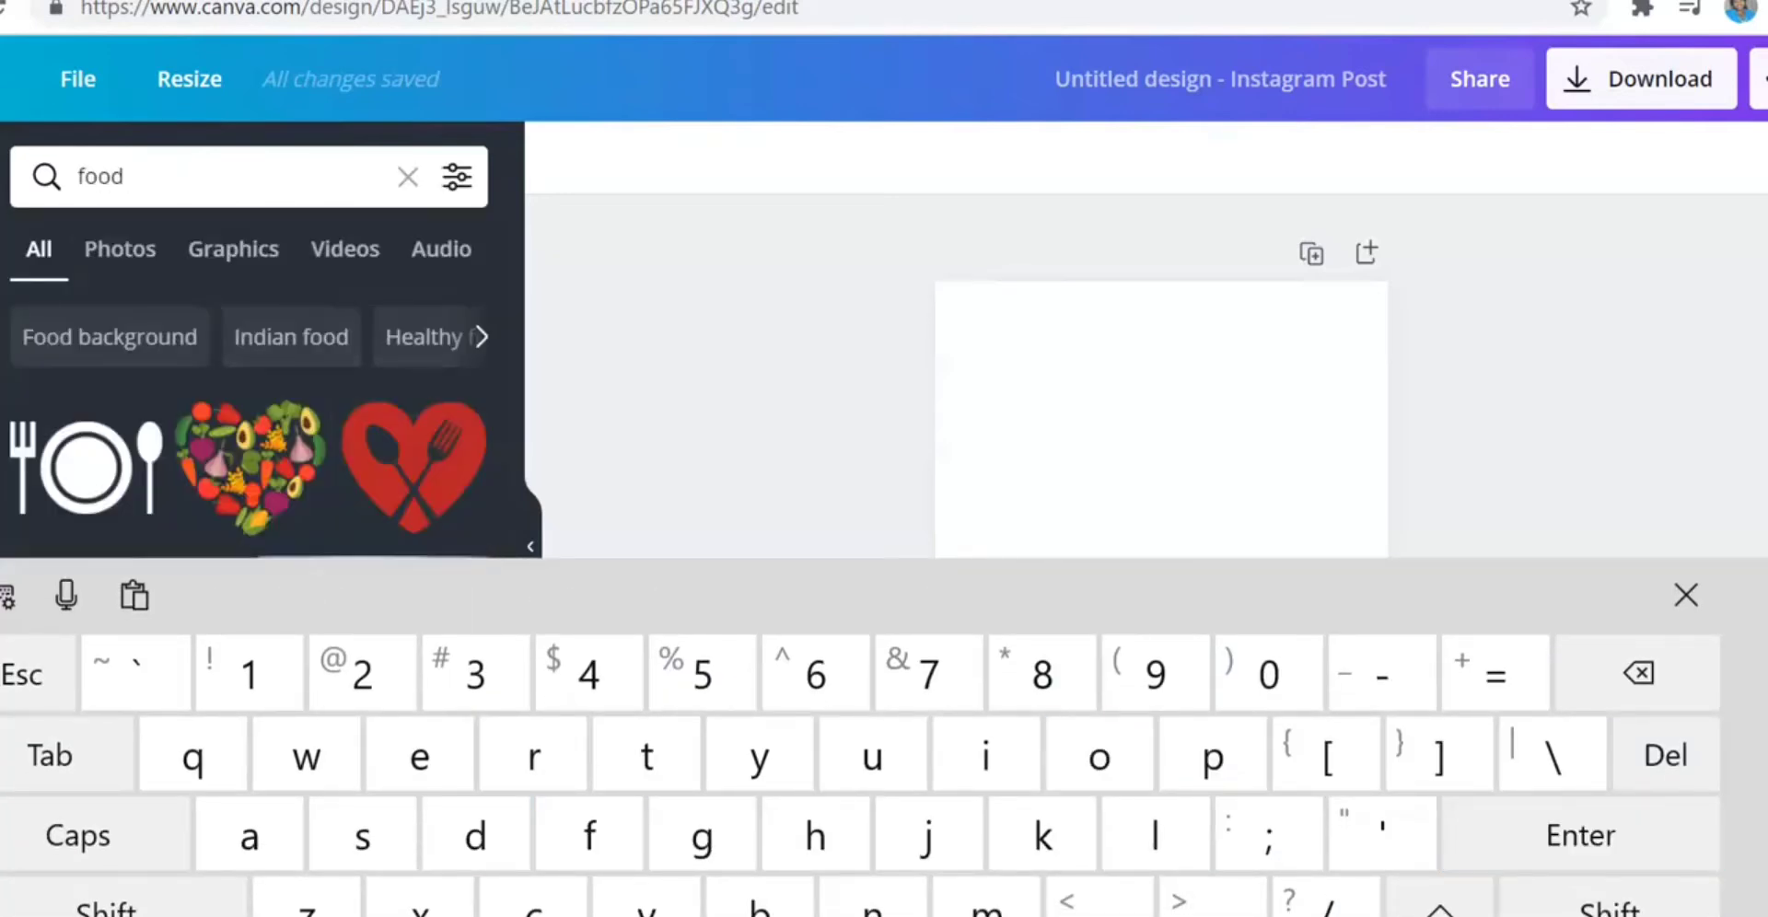
pyautogui.scroll(-3, 248, 599)
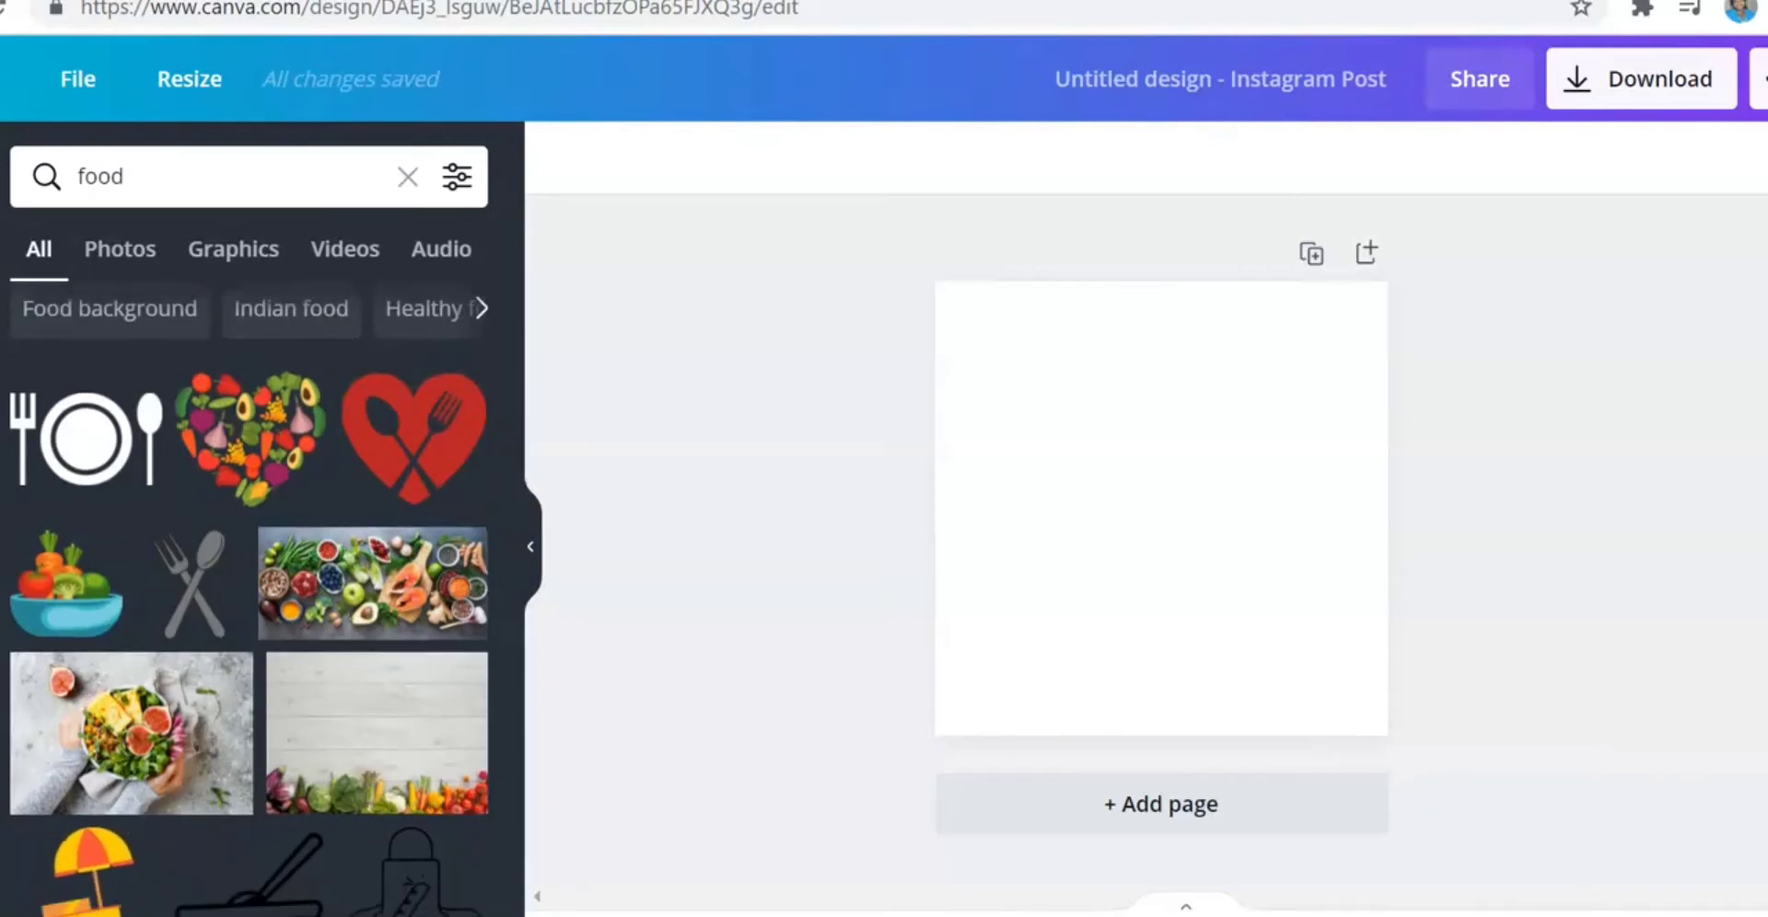
pyautogui.scroll(-2, 249, 599)
pyautogui.scroll(-10, 249, 598)
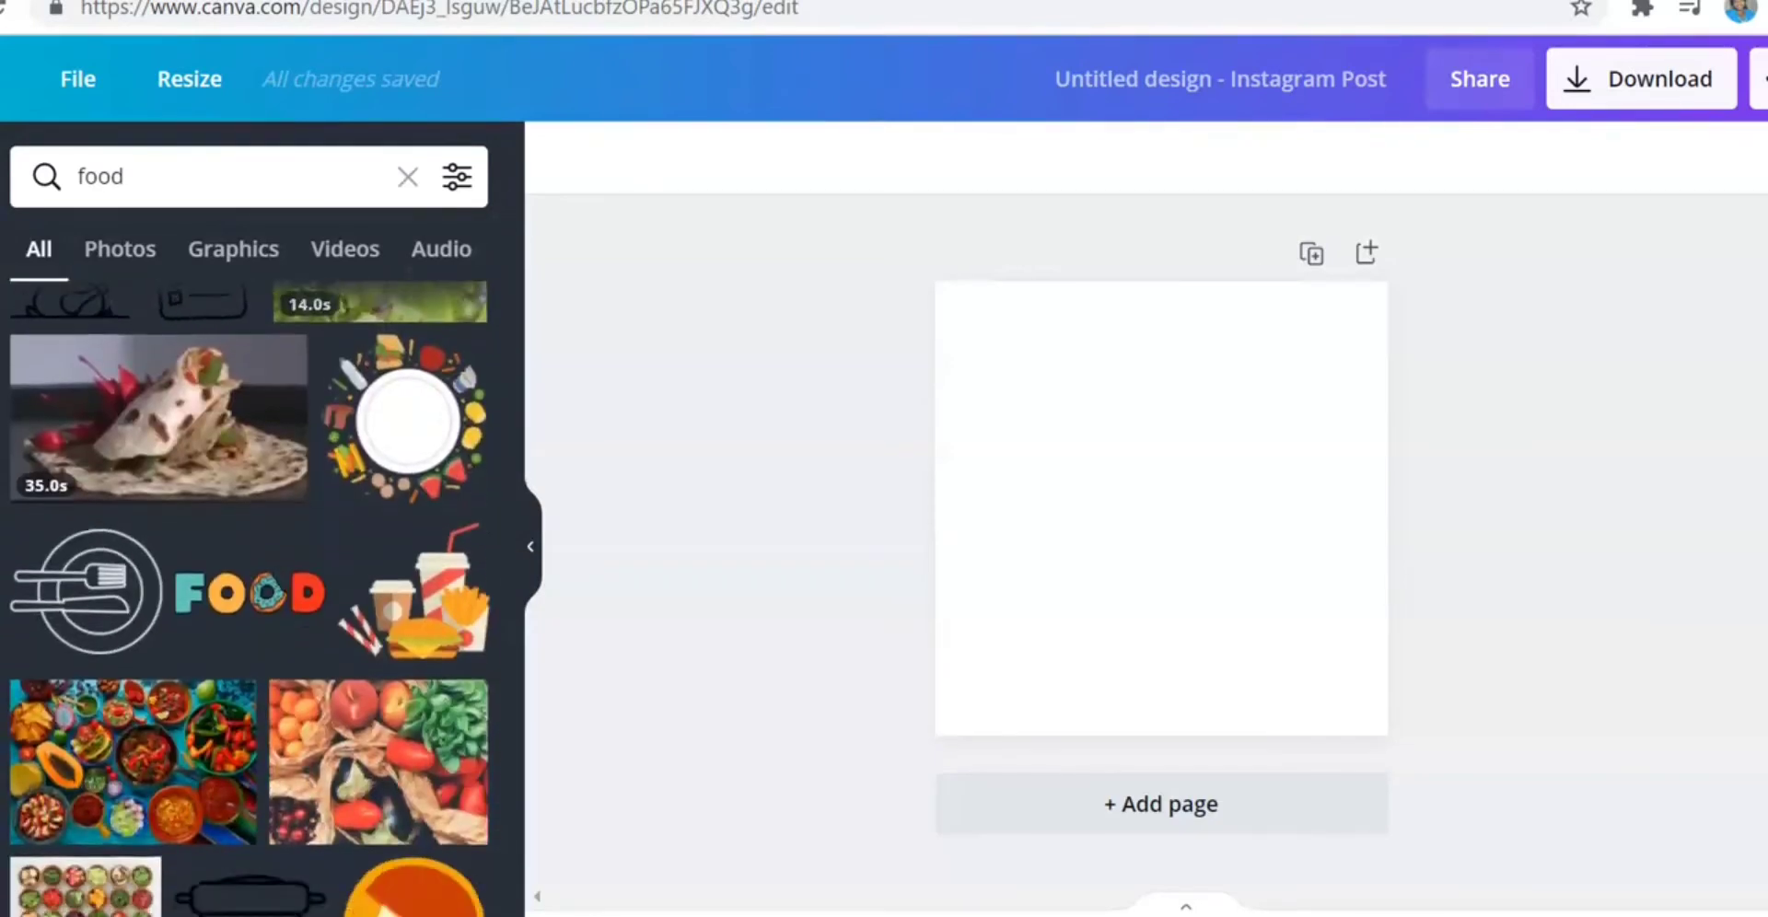
pyautogui.scroll(-10, 249, 599)
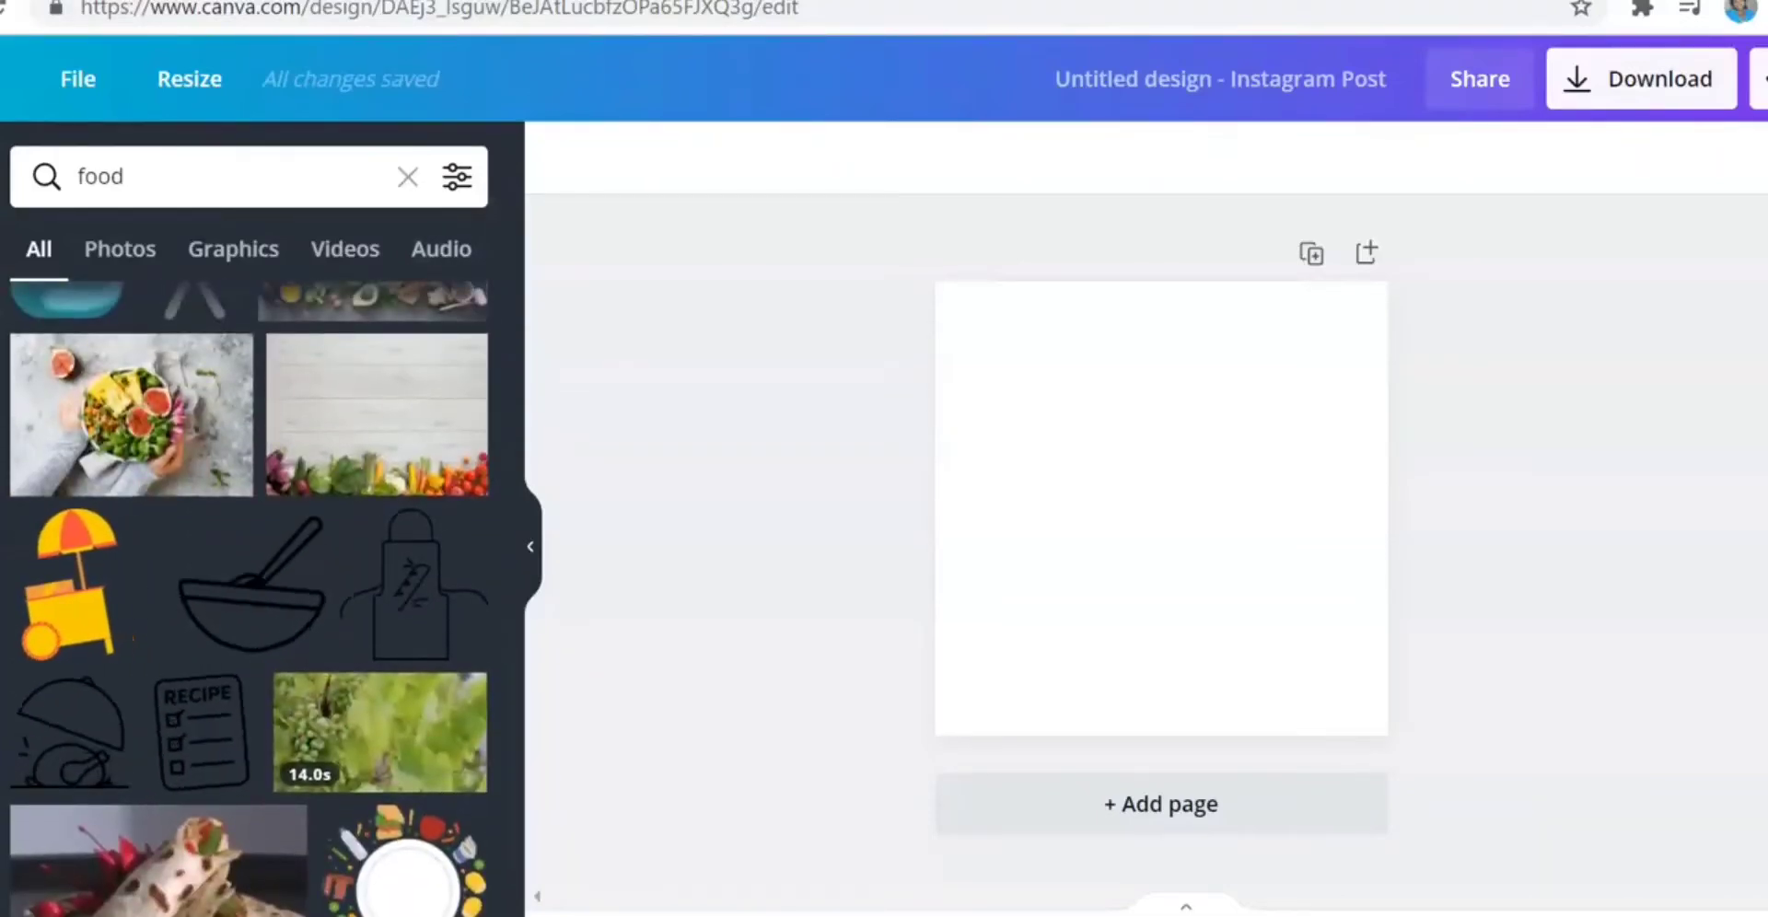
# - Replace the element search term with "burger" and run the search
pyautogui.click(189, 175)
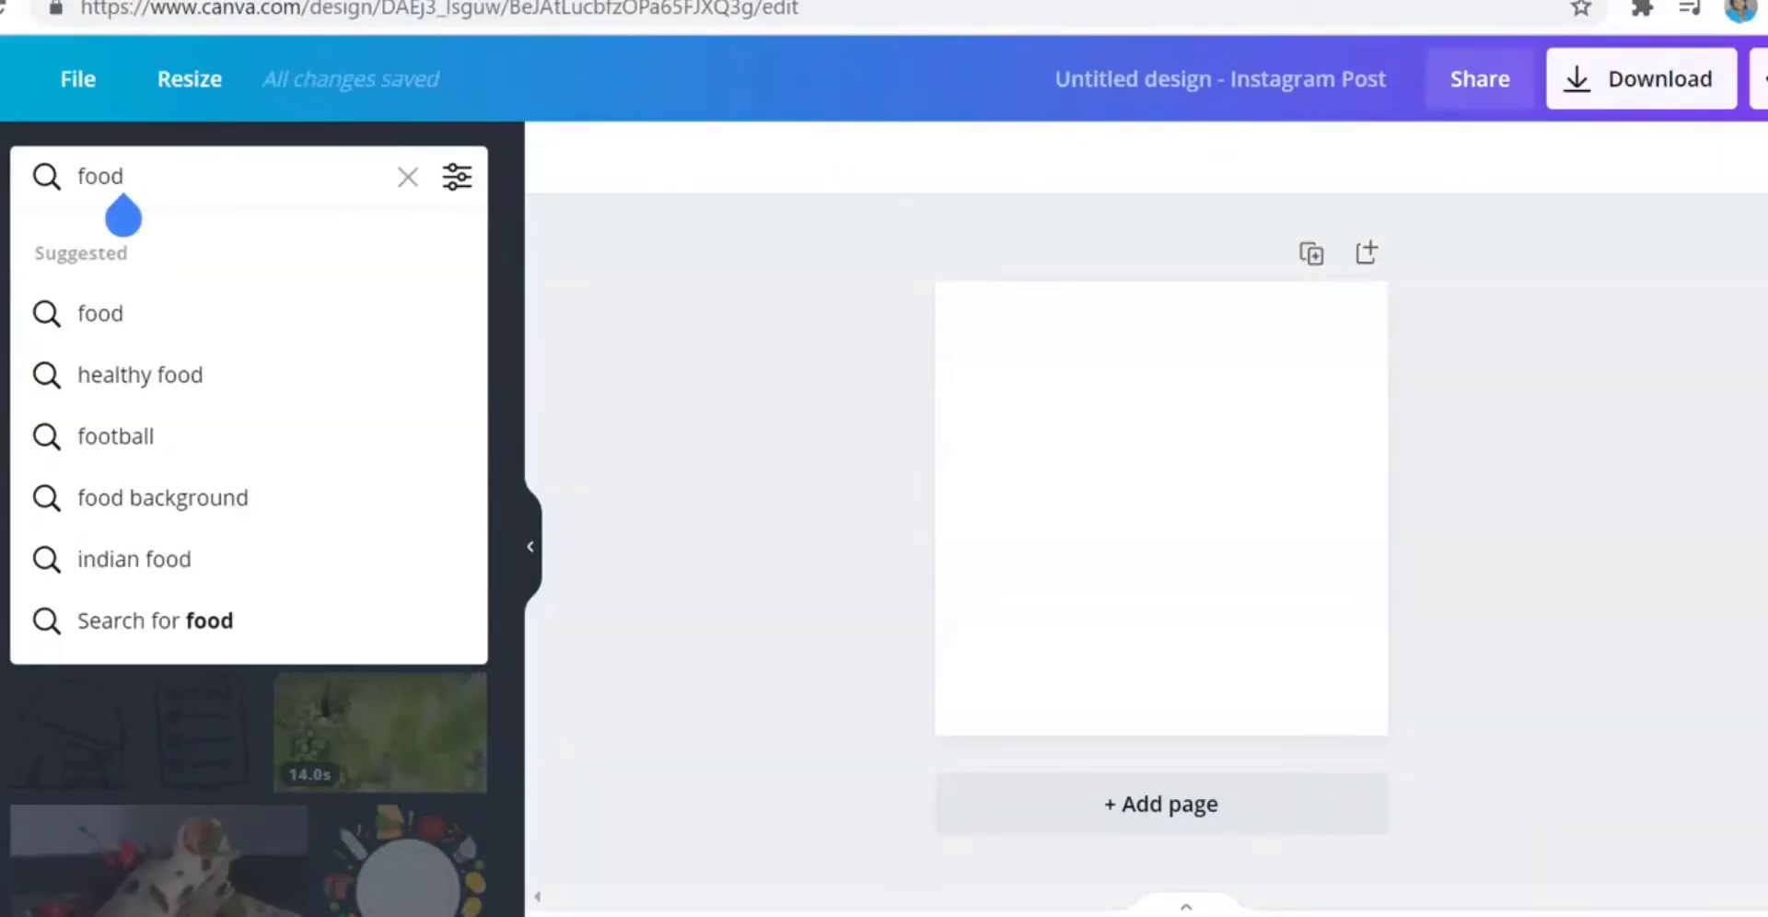
pyautogui.press('BackSpace')
pyautogui.press('BackSpace')
pyautogui.press('BackSpace')
pyautogui.press('BackSpace')
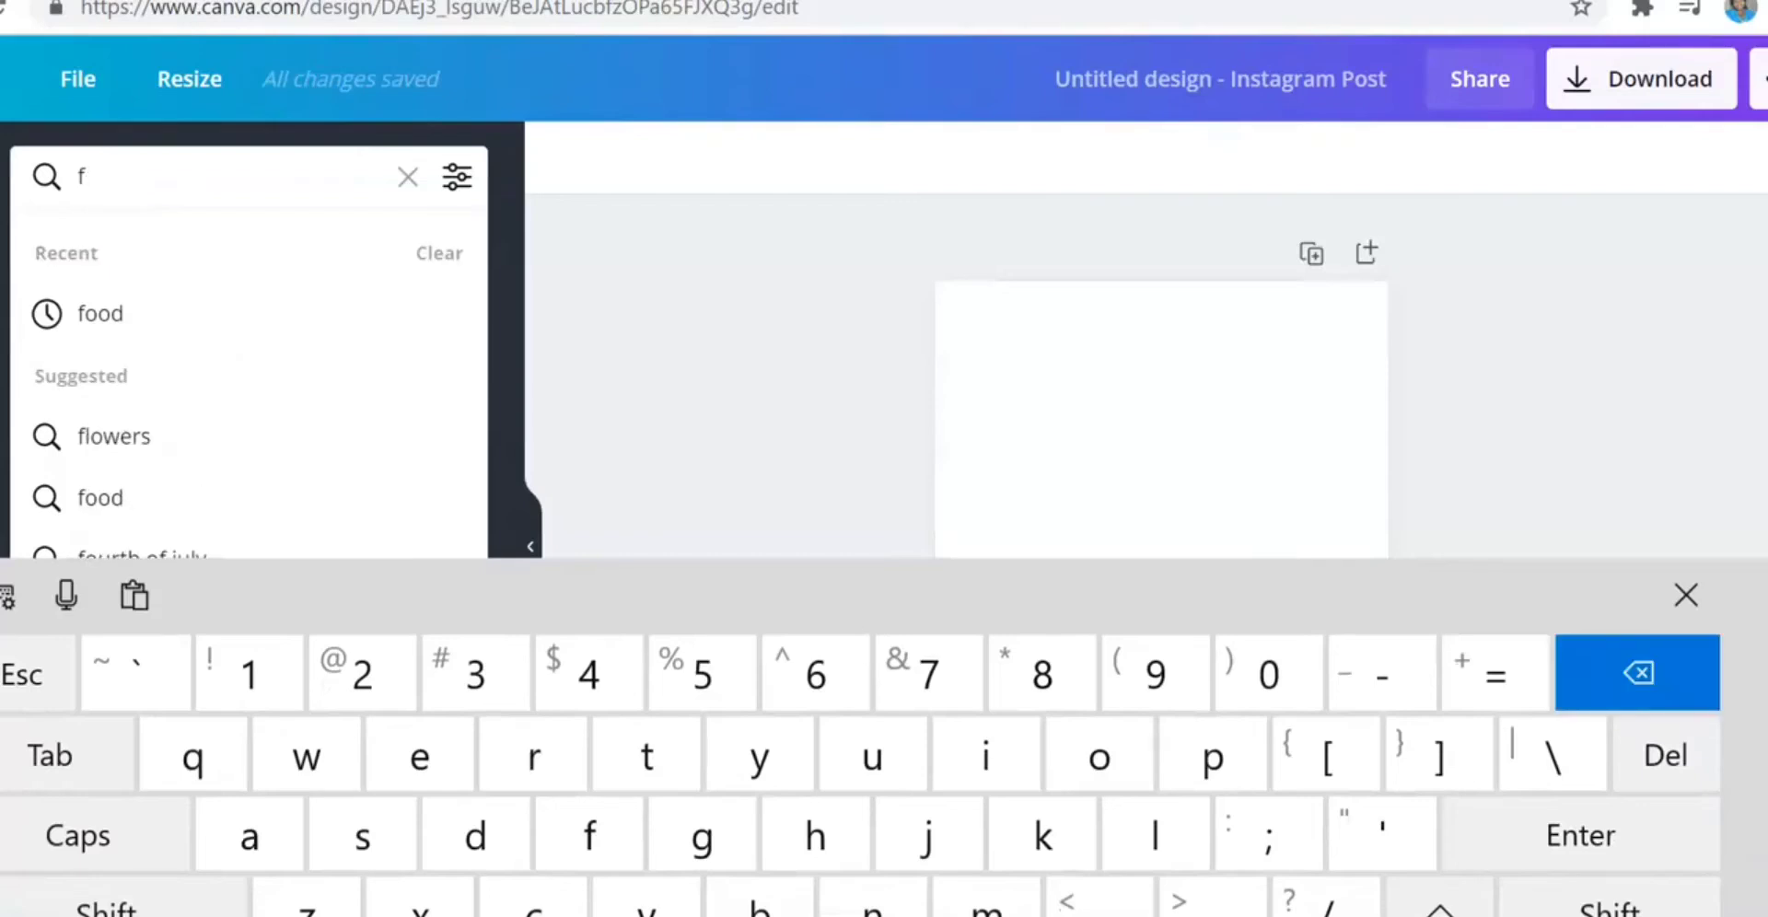
pyautogui.write('bur')
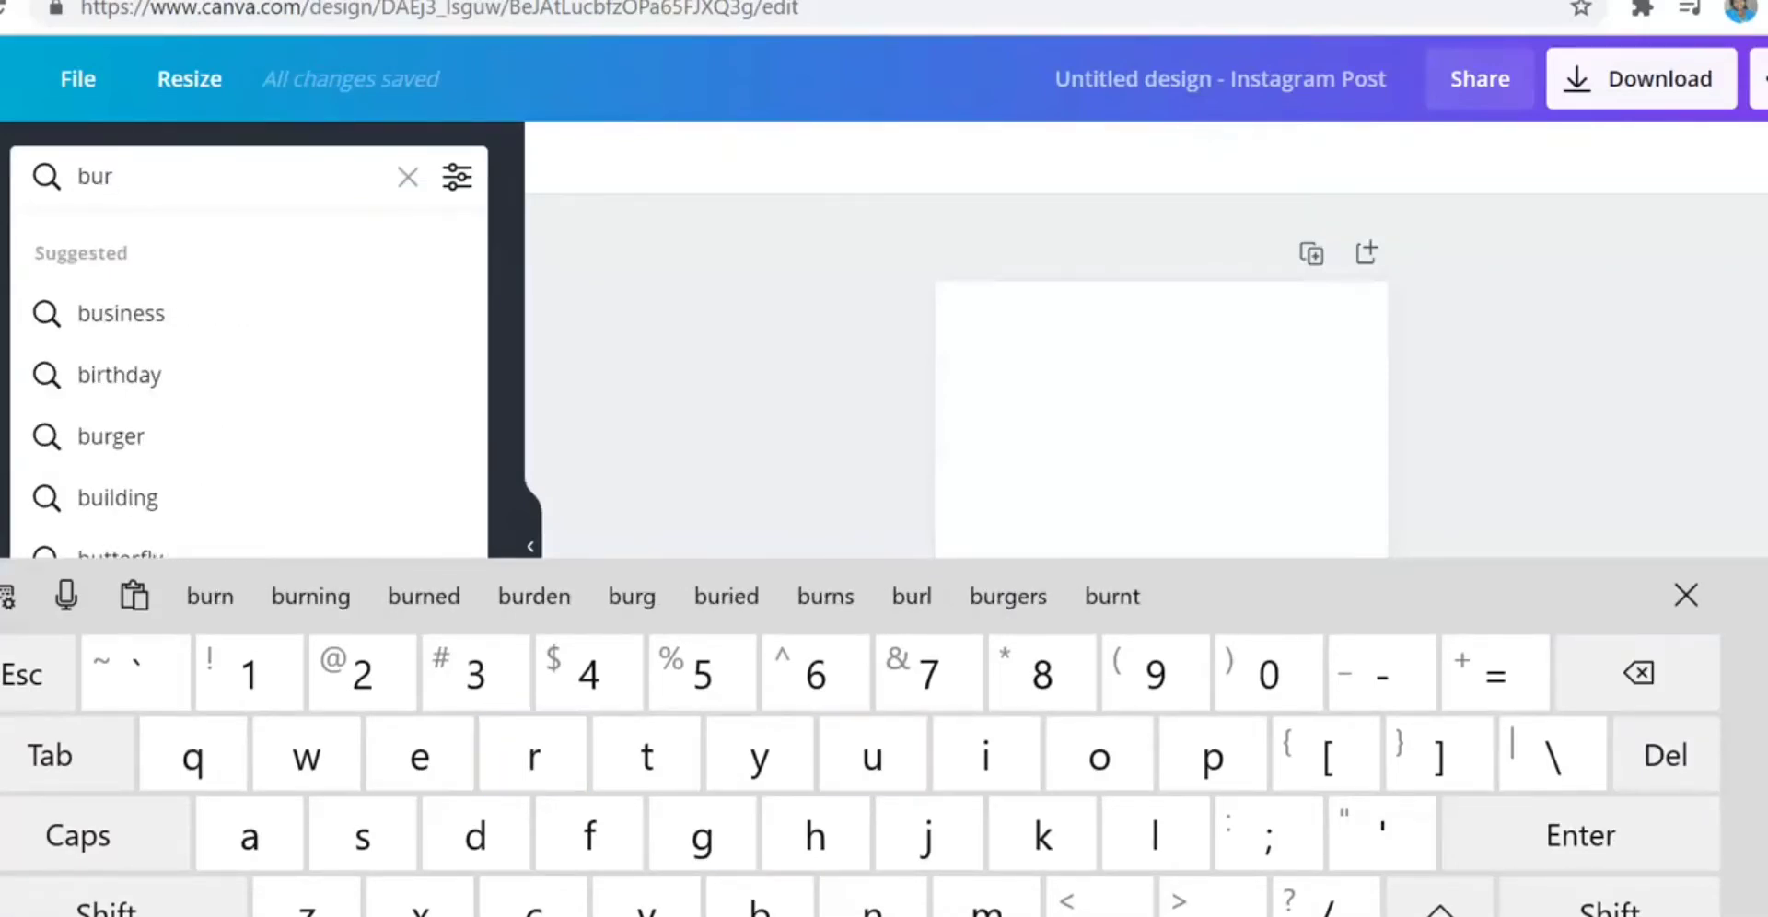
pyautogui.write('ger')
pyautogui.press('Return')
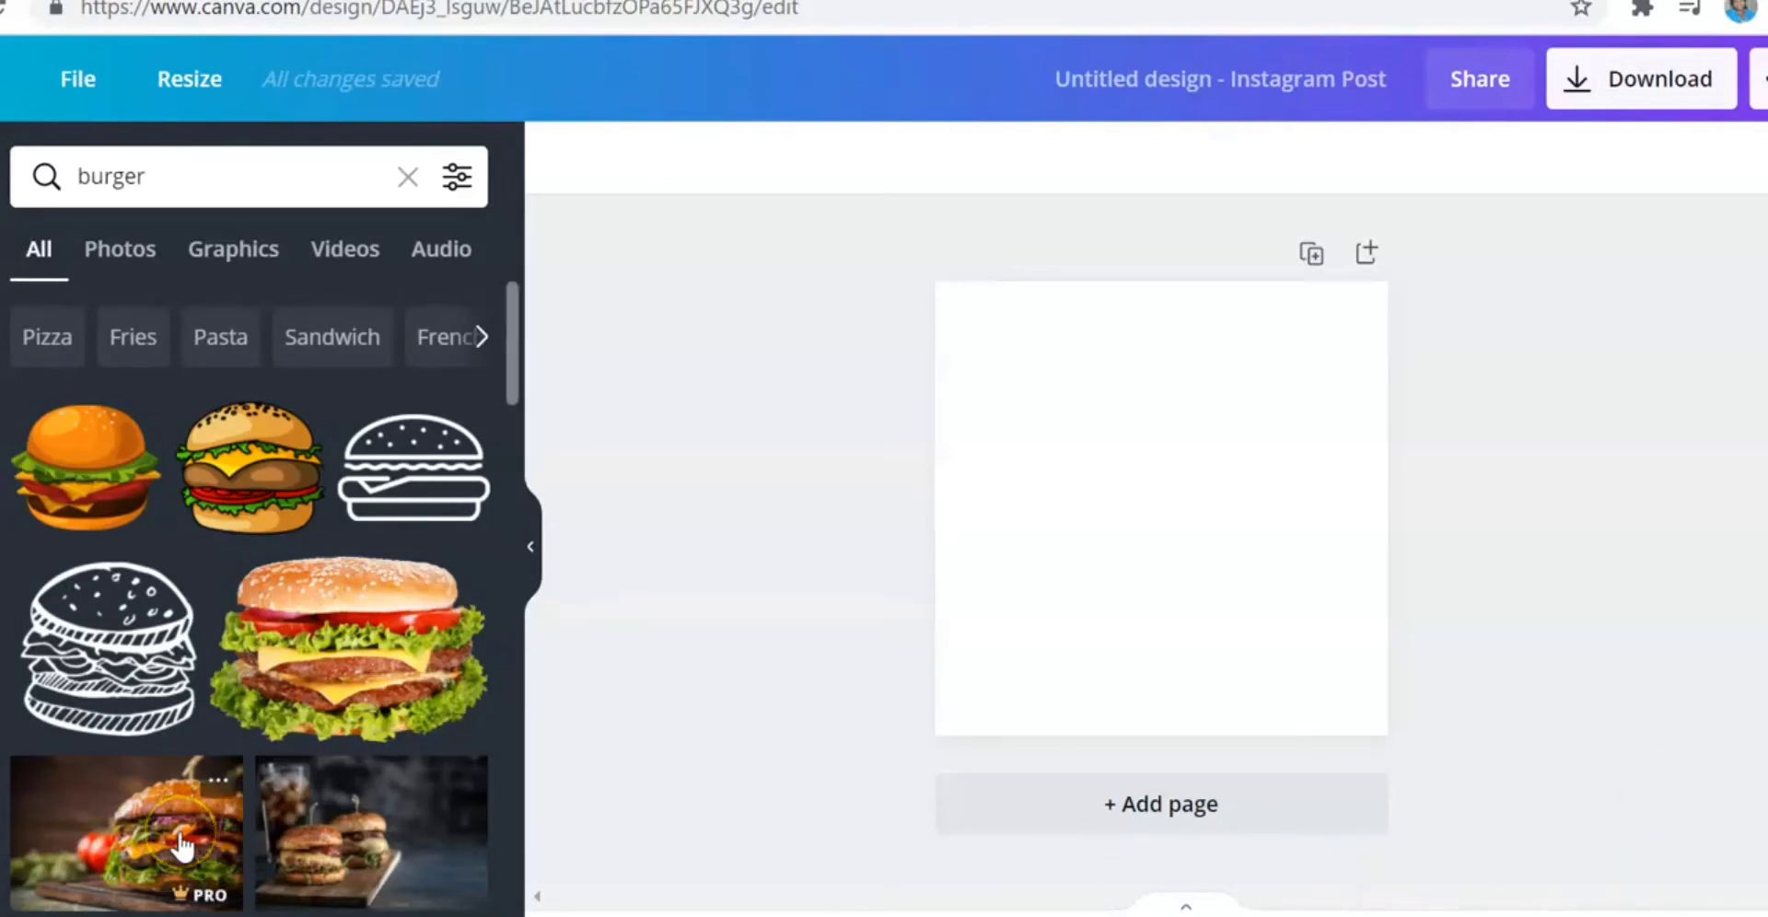
# - Add the burger photo with tomatoes beside it to the page, shrink it and move it upward
pyautogui.click(182, 842)
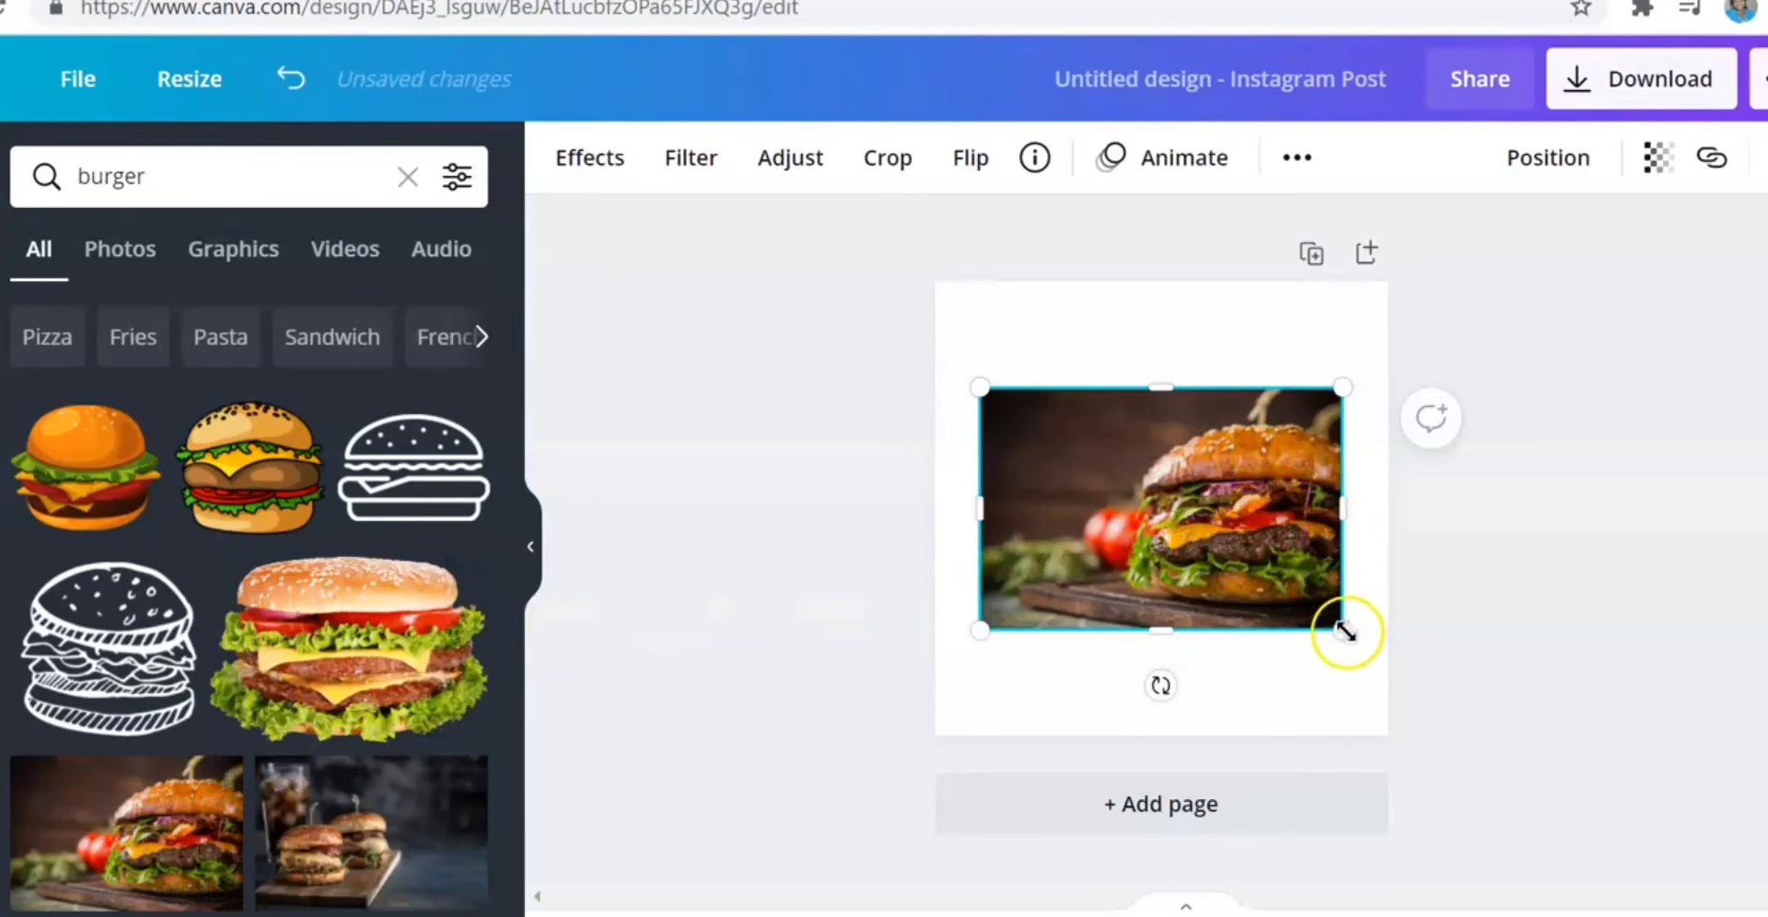
pyautogui.moveTo(1342, 630); pyautogui.dragTo(1250, 564)
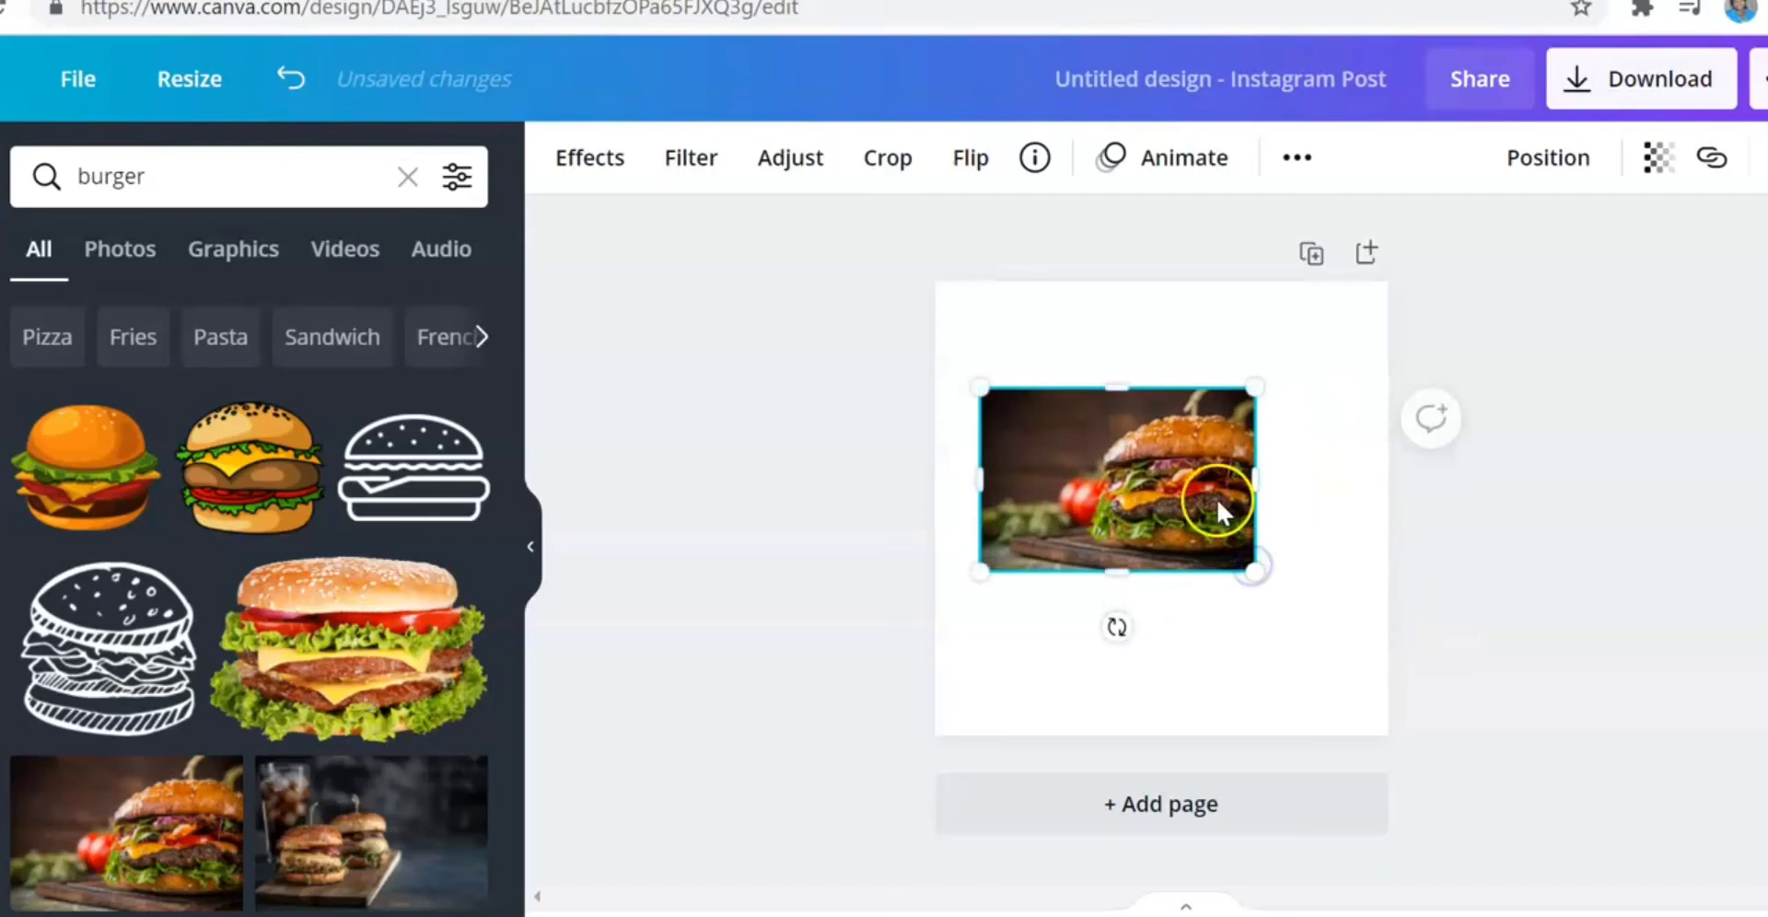
pyautogui.moveTo(1218, 499); pyautogui.dragTo(1221, 419)
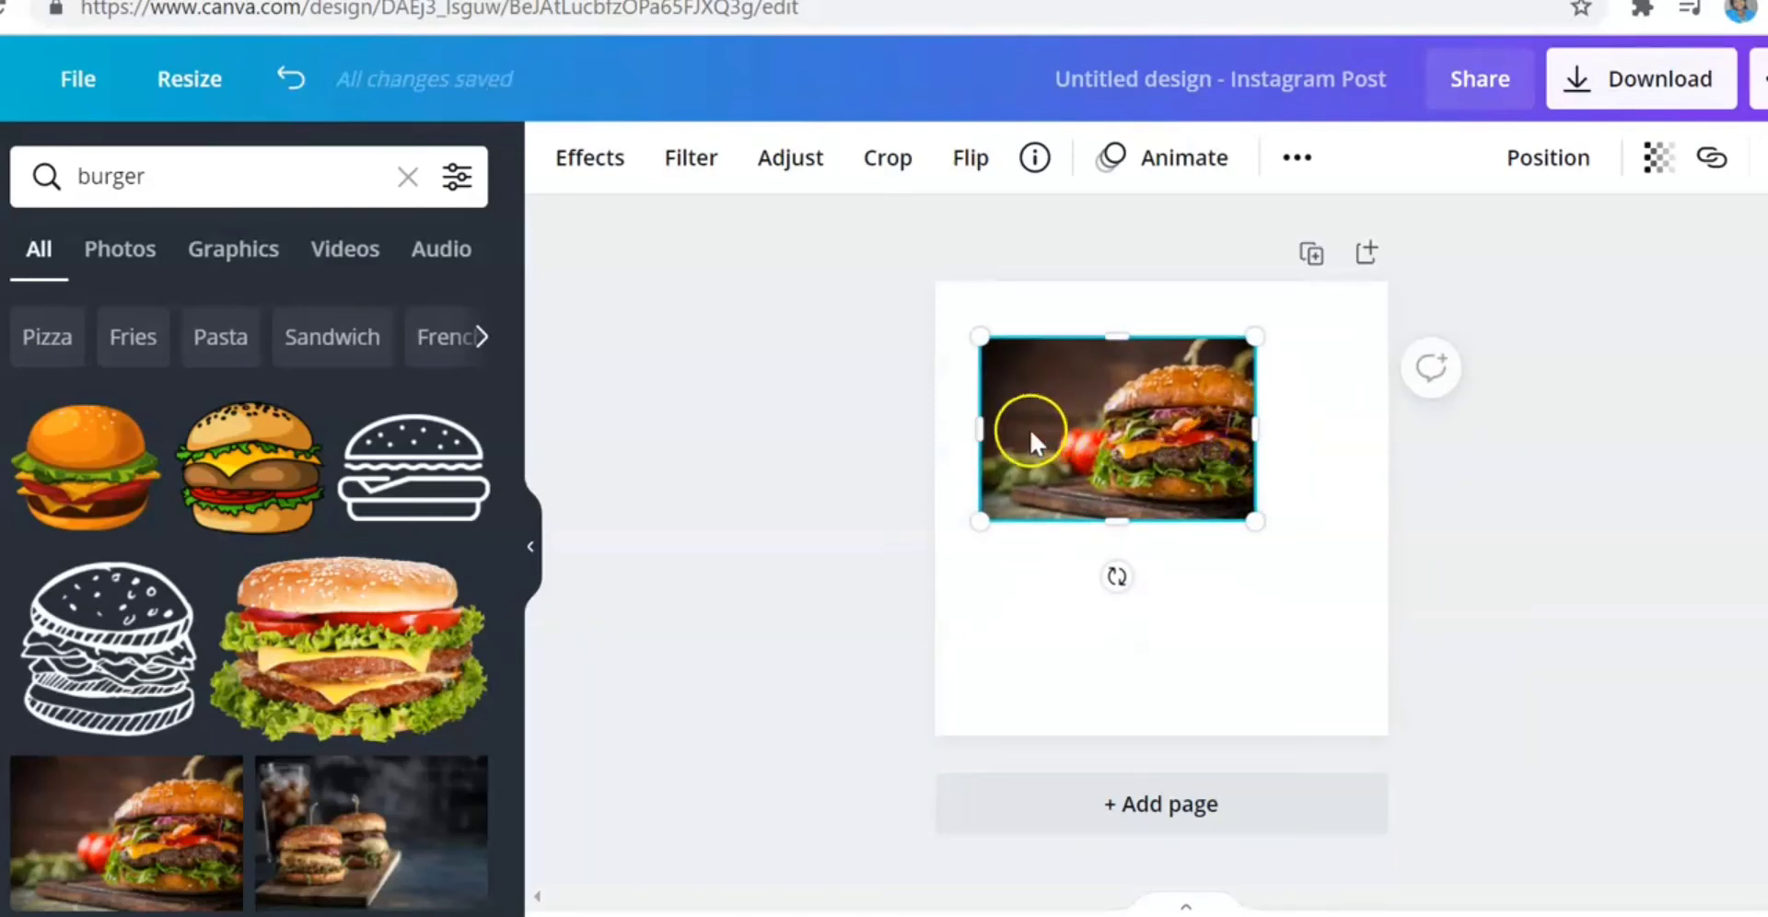
# - Set the page background to the custom red #CD2727
pyautogui.click(1048, 629)
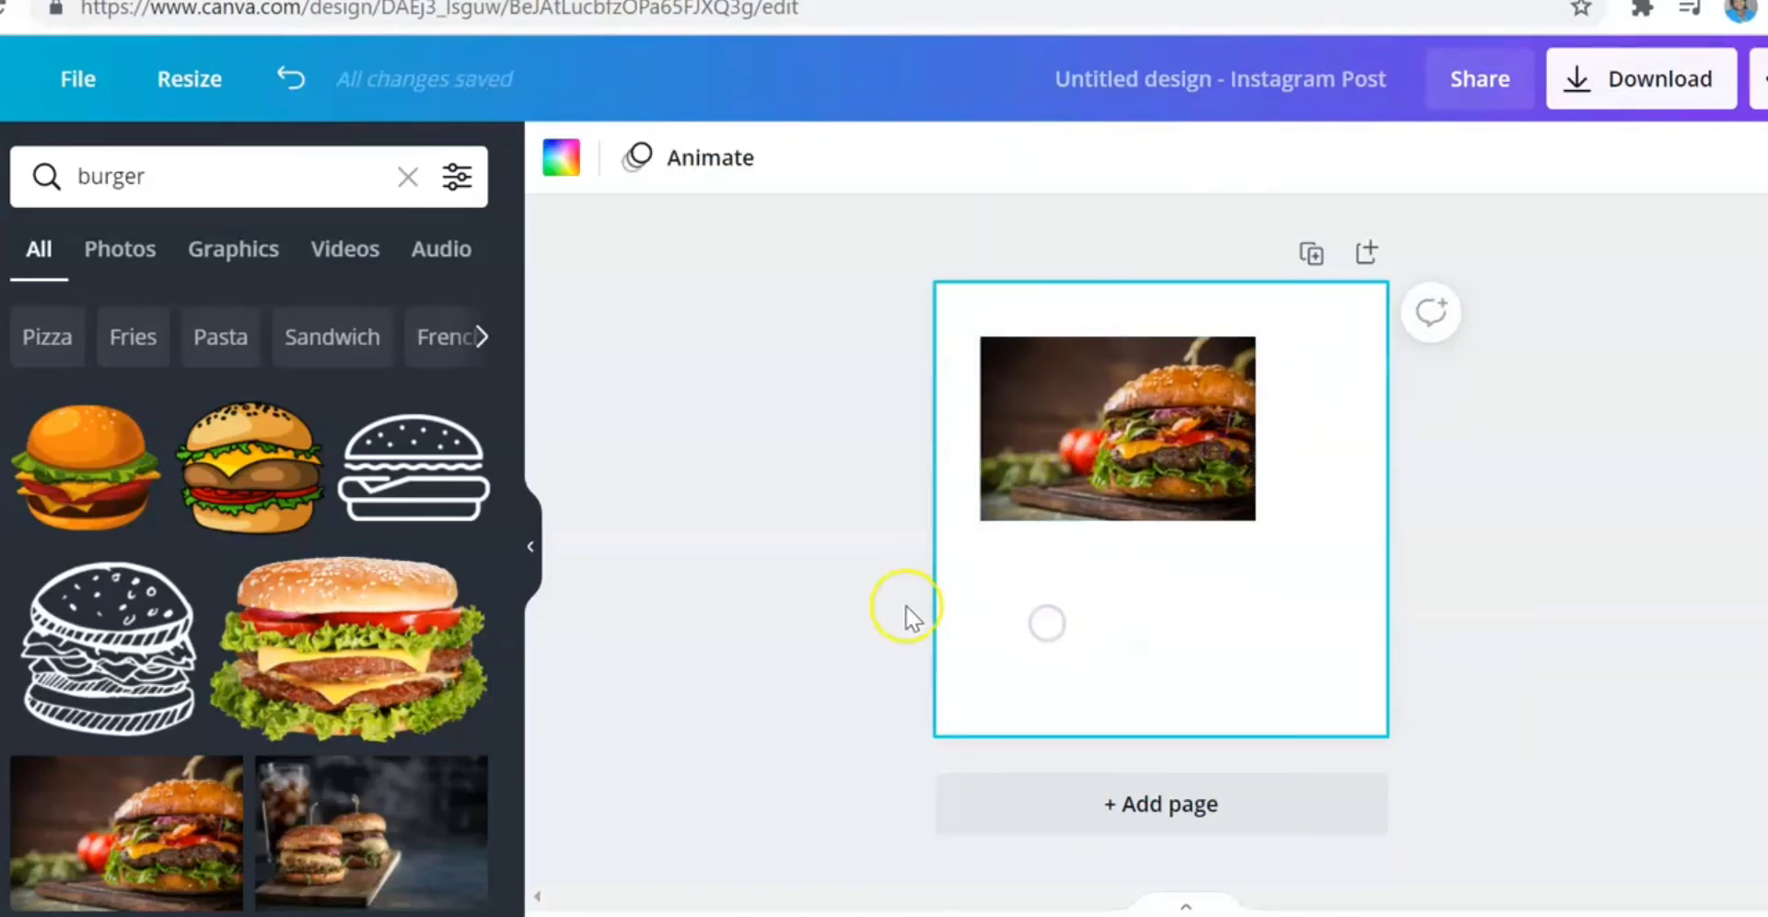
pyautogui.click(570, 165)
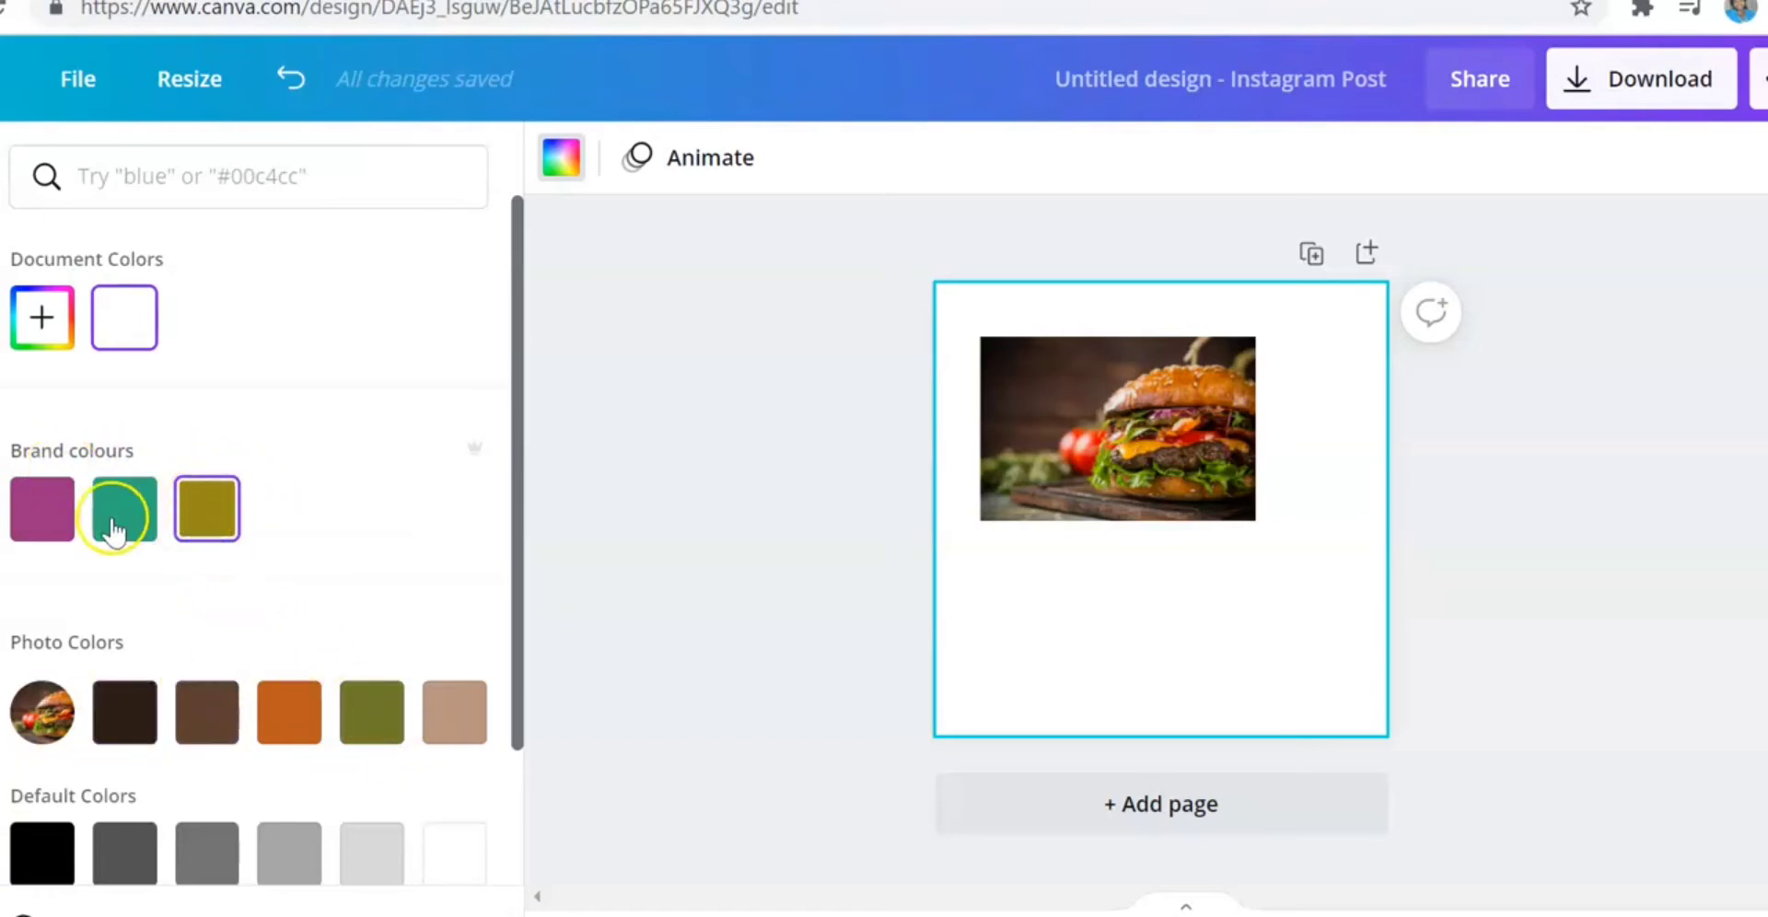
pyautogui.click(50, 297)
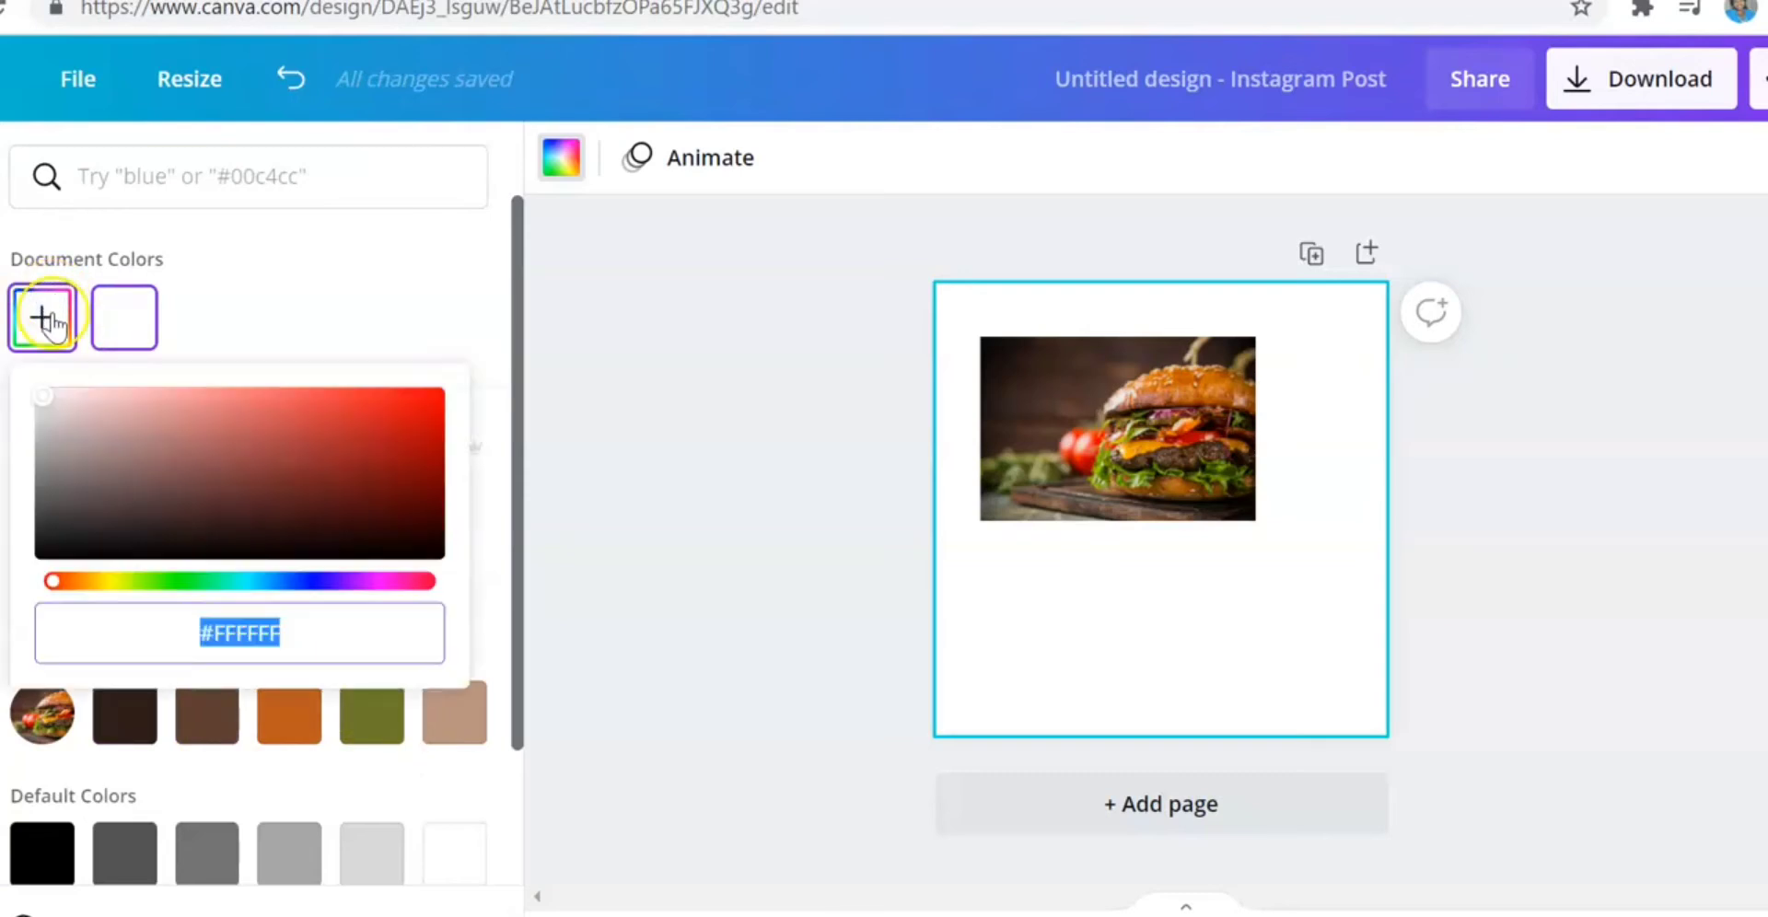
pyautogui.click(367, 422)
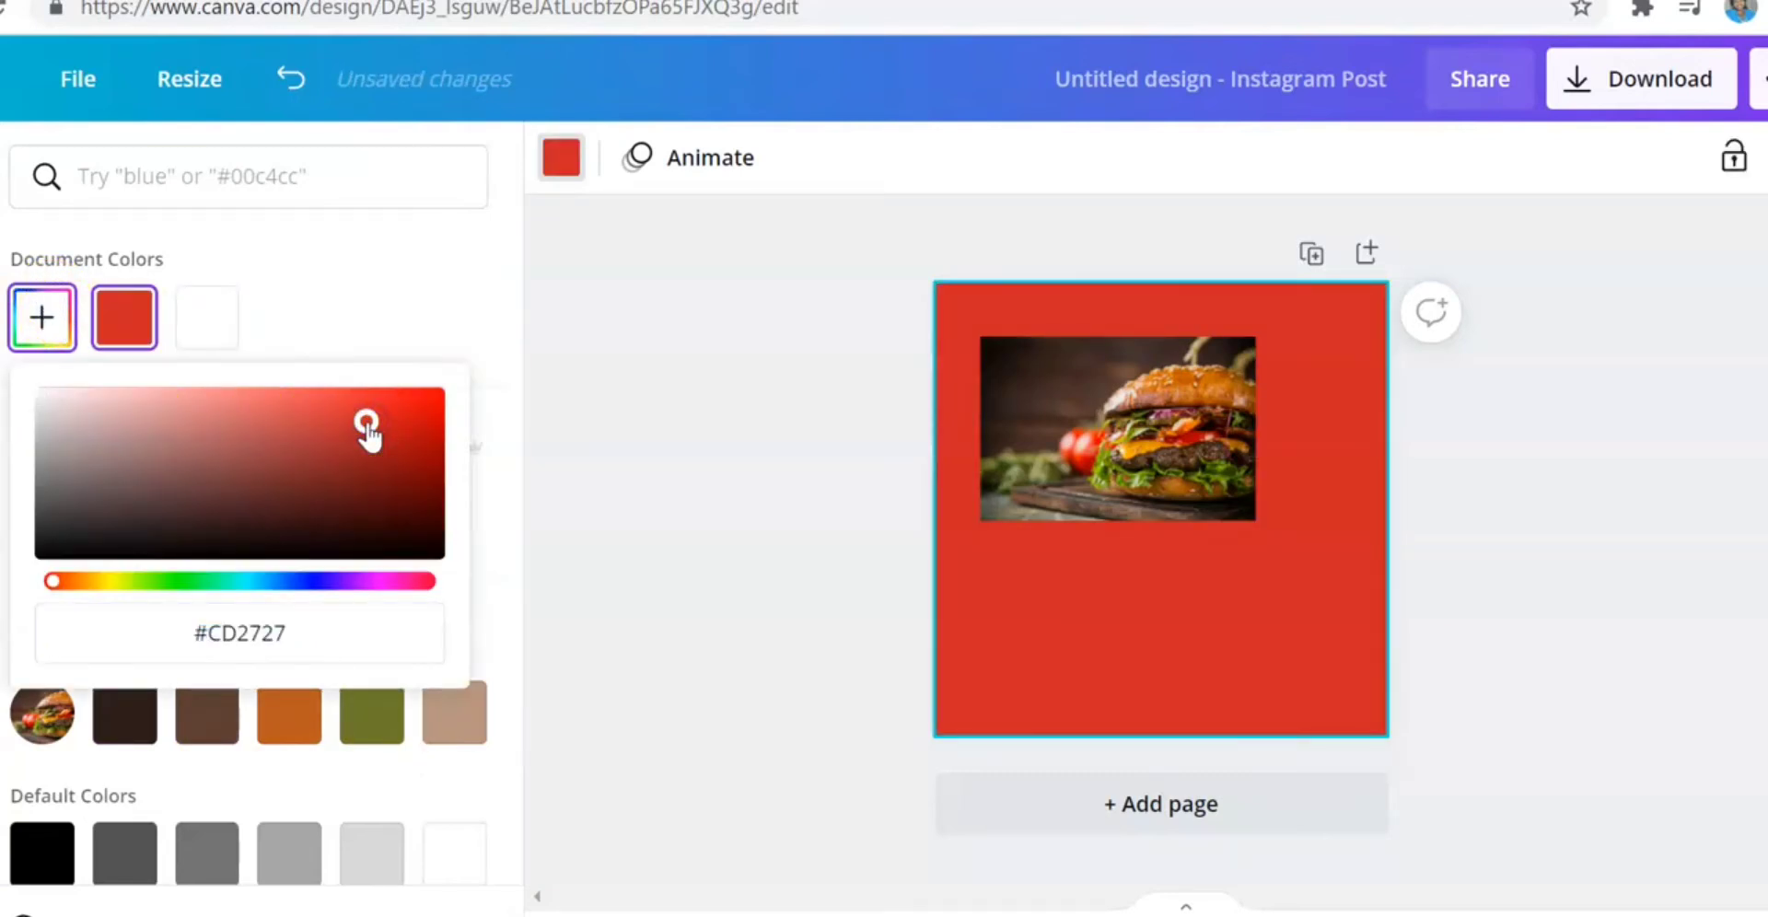
# - Move the burger photo close to the page's upper-left corner and enlarge it slightly
pyautogui.moveTo(1152, 425); pyautogui.dragTo(1125, 386)
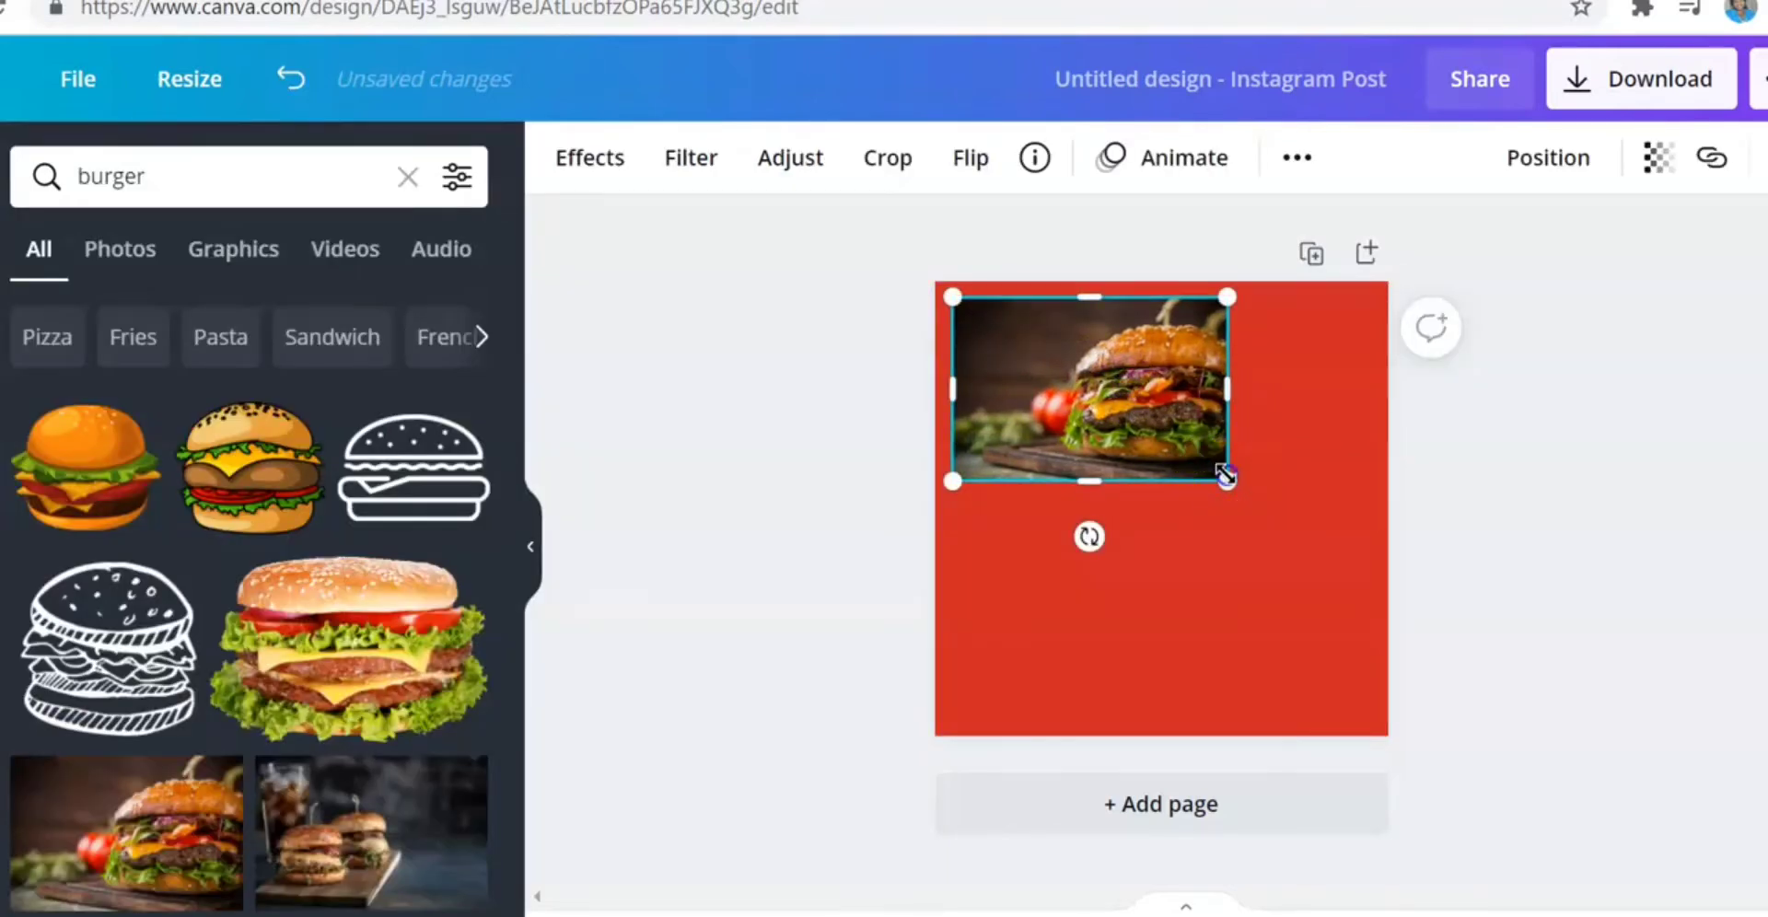
pyautogui.moveTo(1226, 477); pyautogui.dragTo(1248, 506)
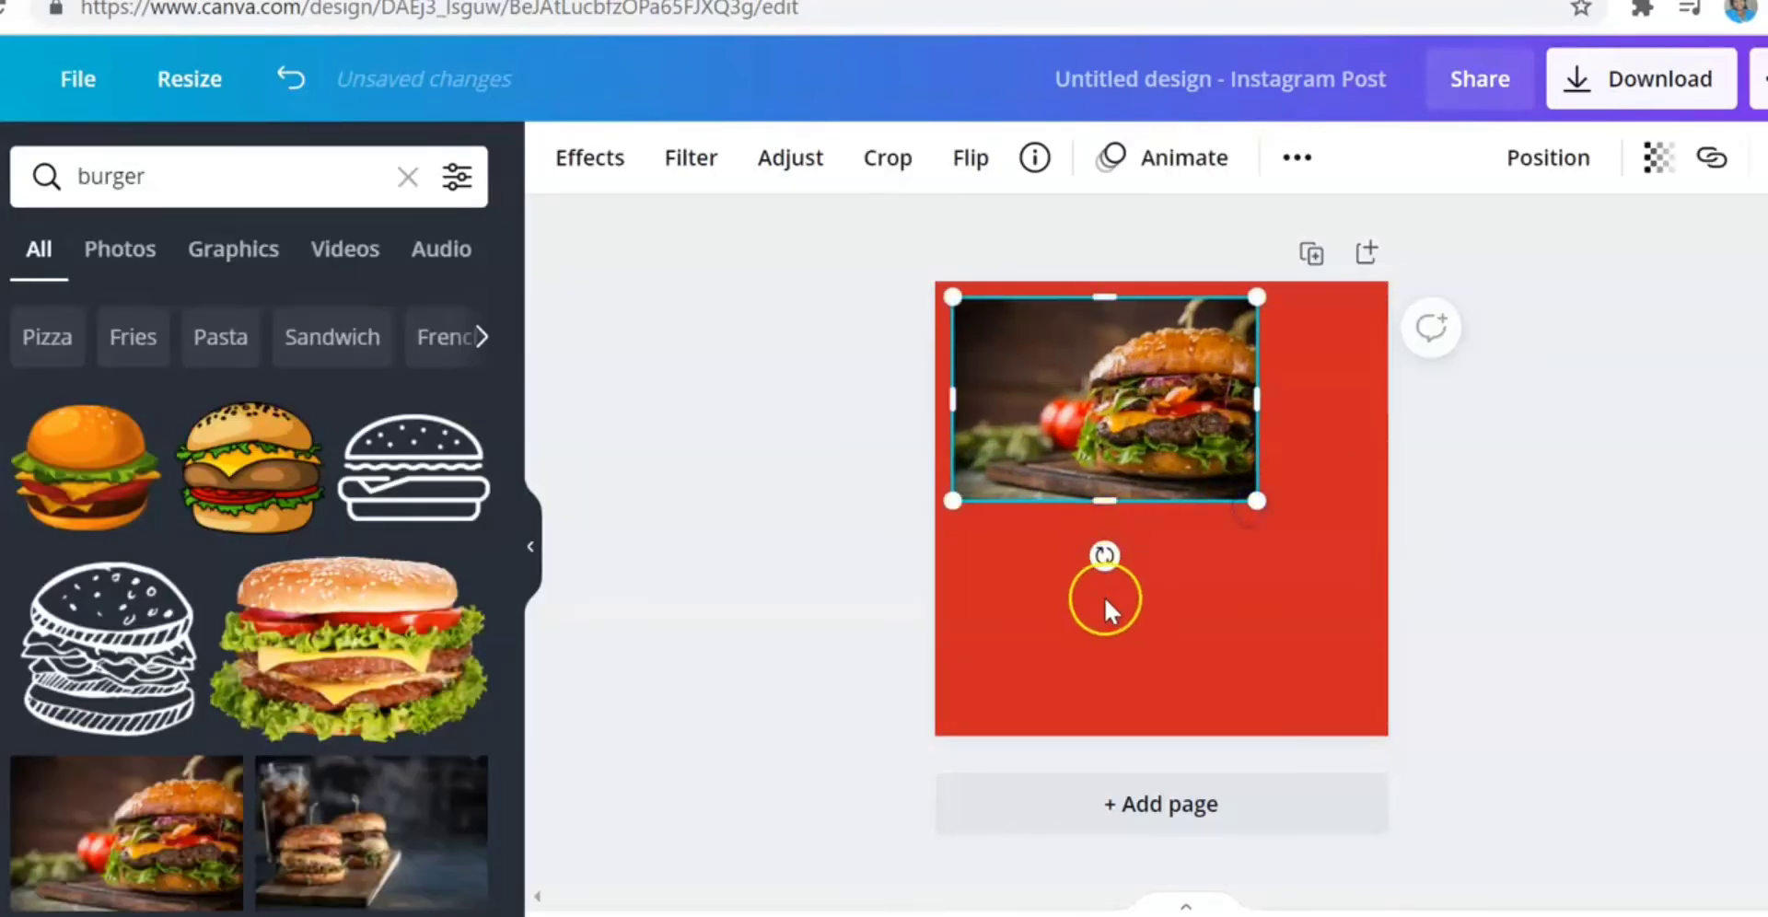
pyautogui.click(1109, 598)
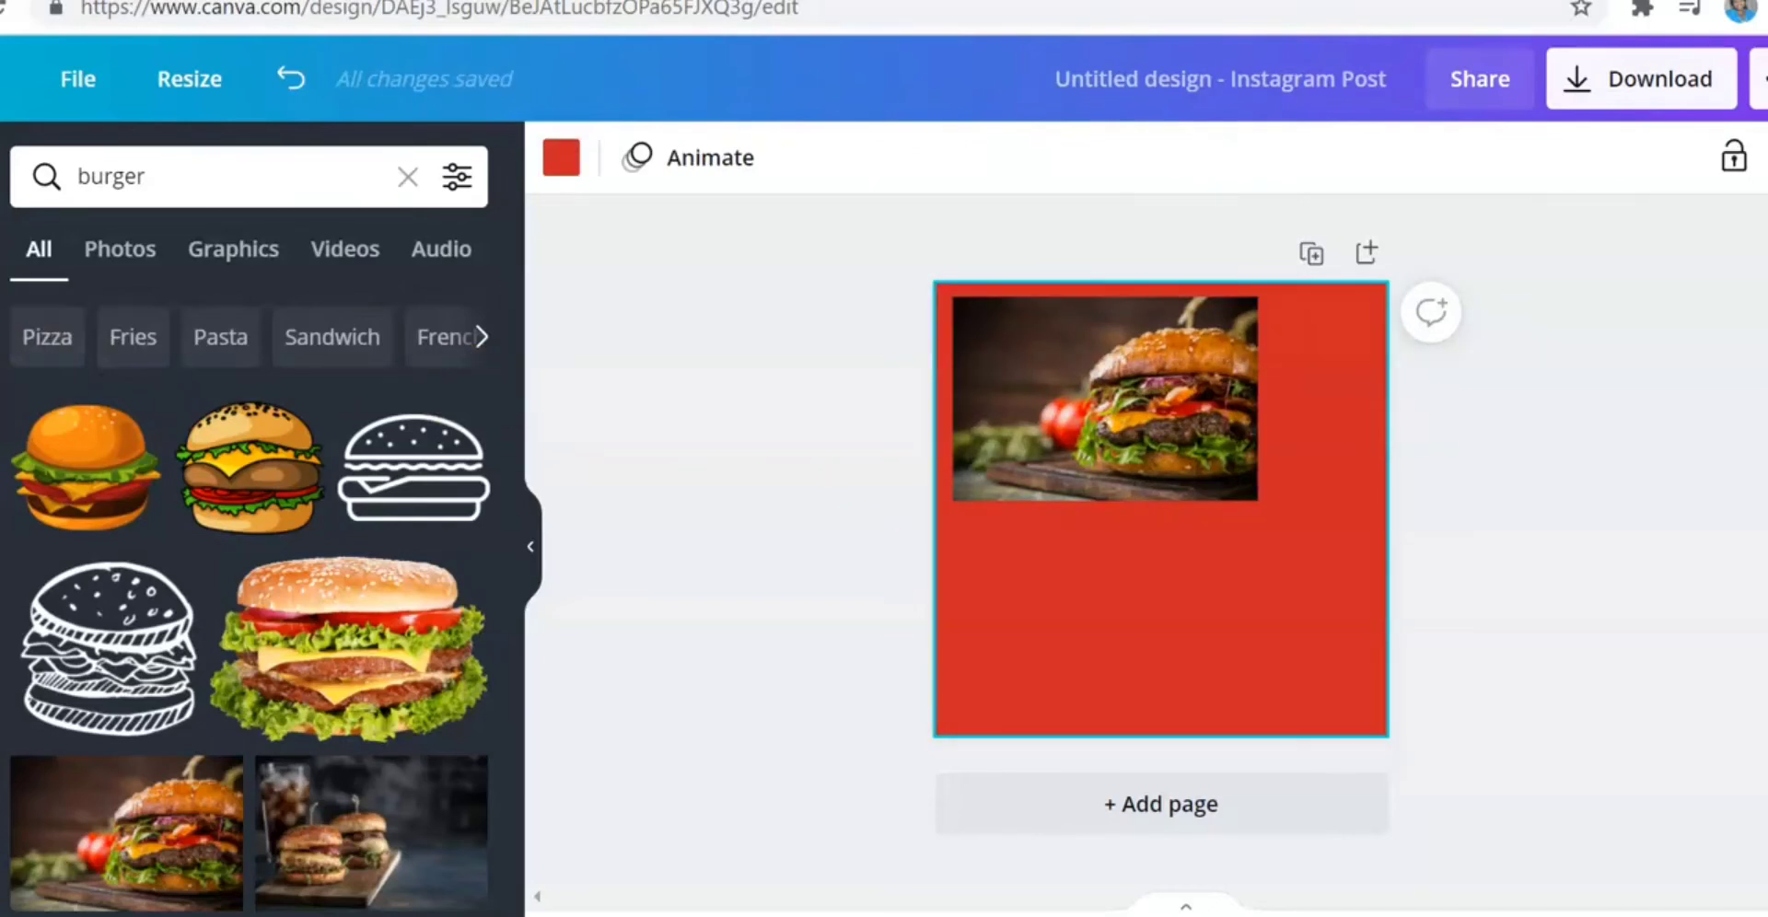
# - Add two default headings below the burger photo and narrow the lower one's text box
pyautogui.click(0, 508)
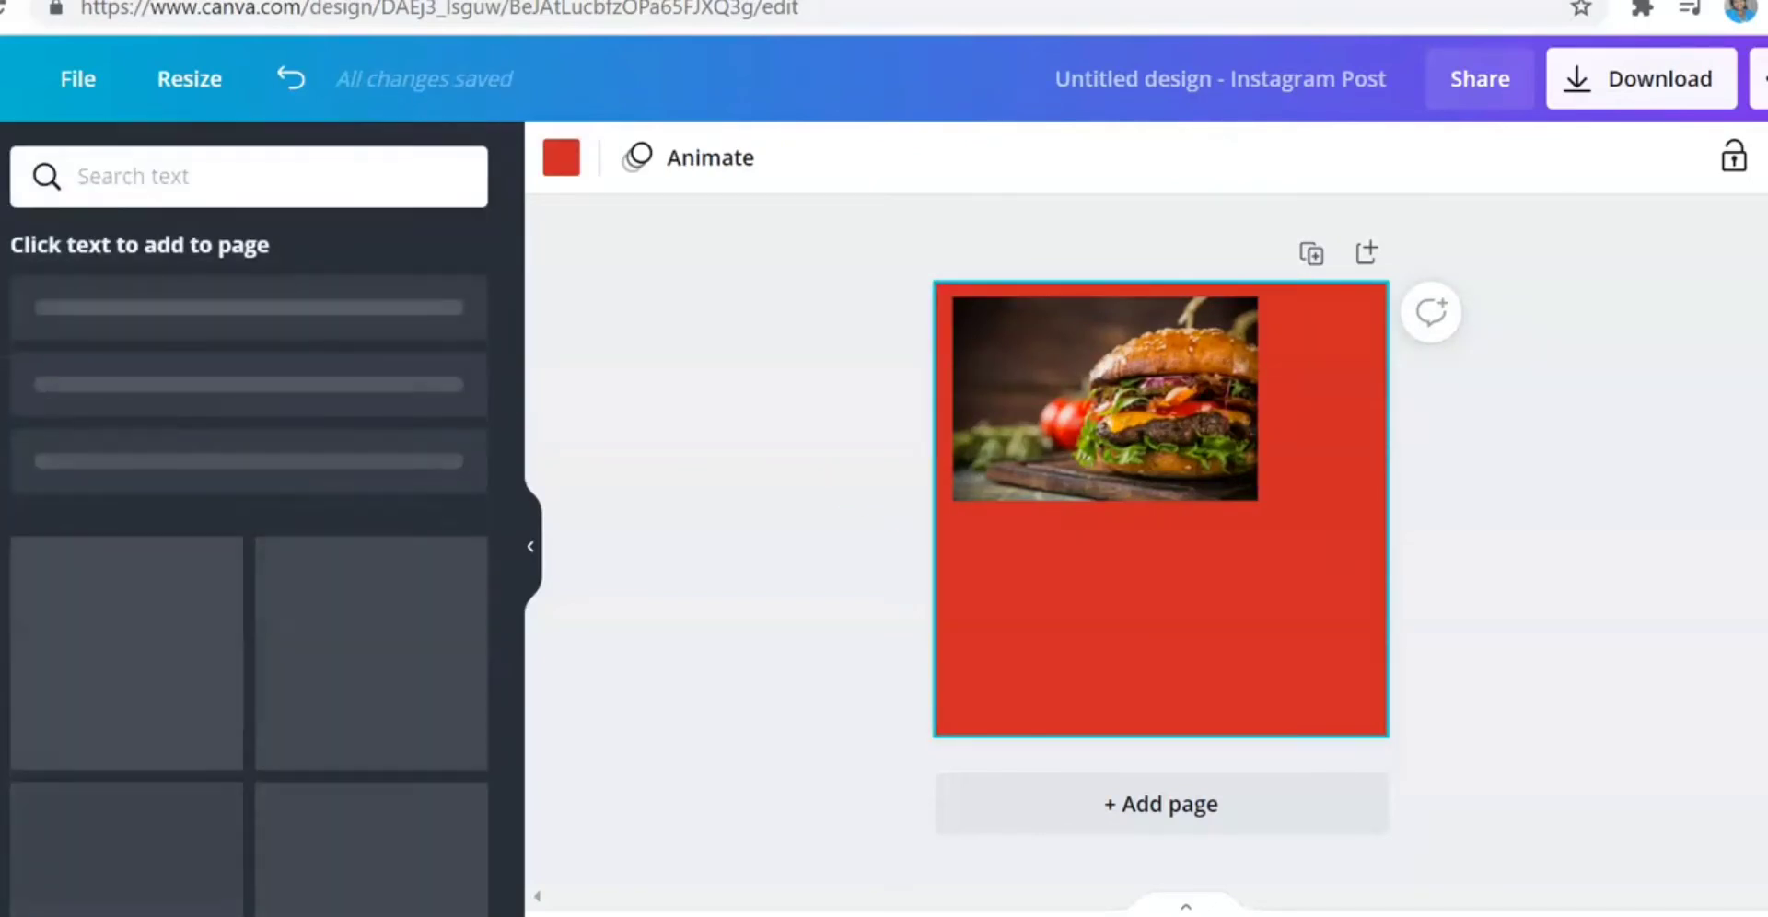
pyautogui.click(276, 304)
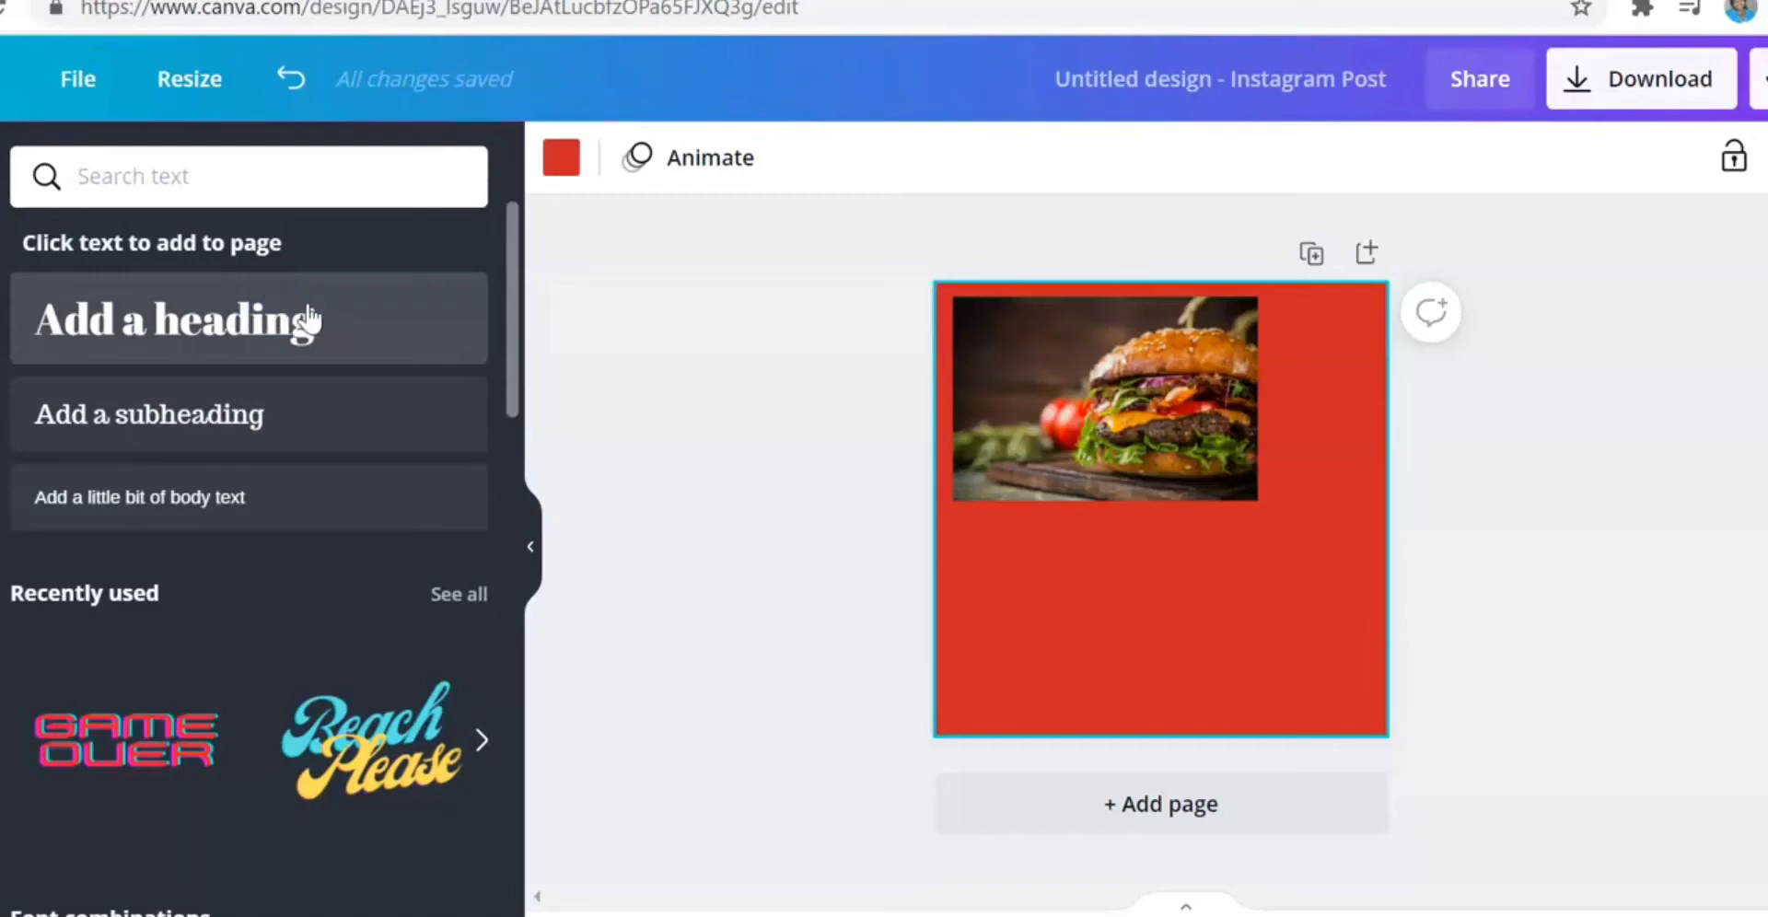
pyautogui.click(230, 322)
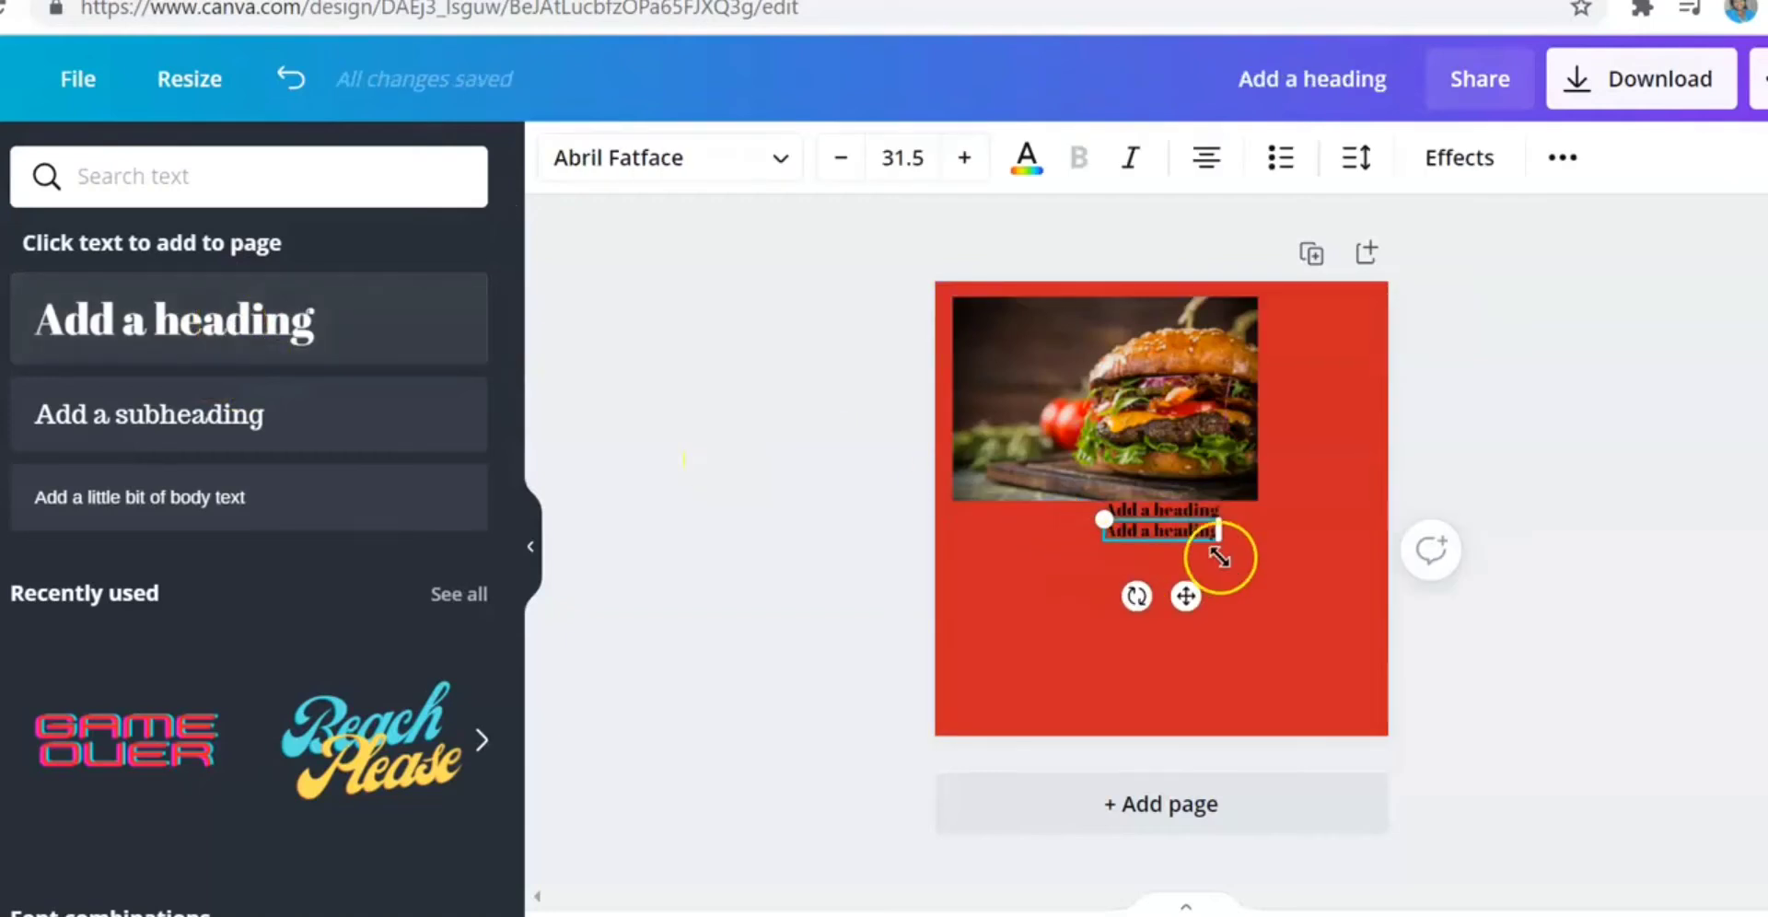
pyautogui.click(1169, 534)
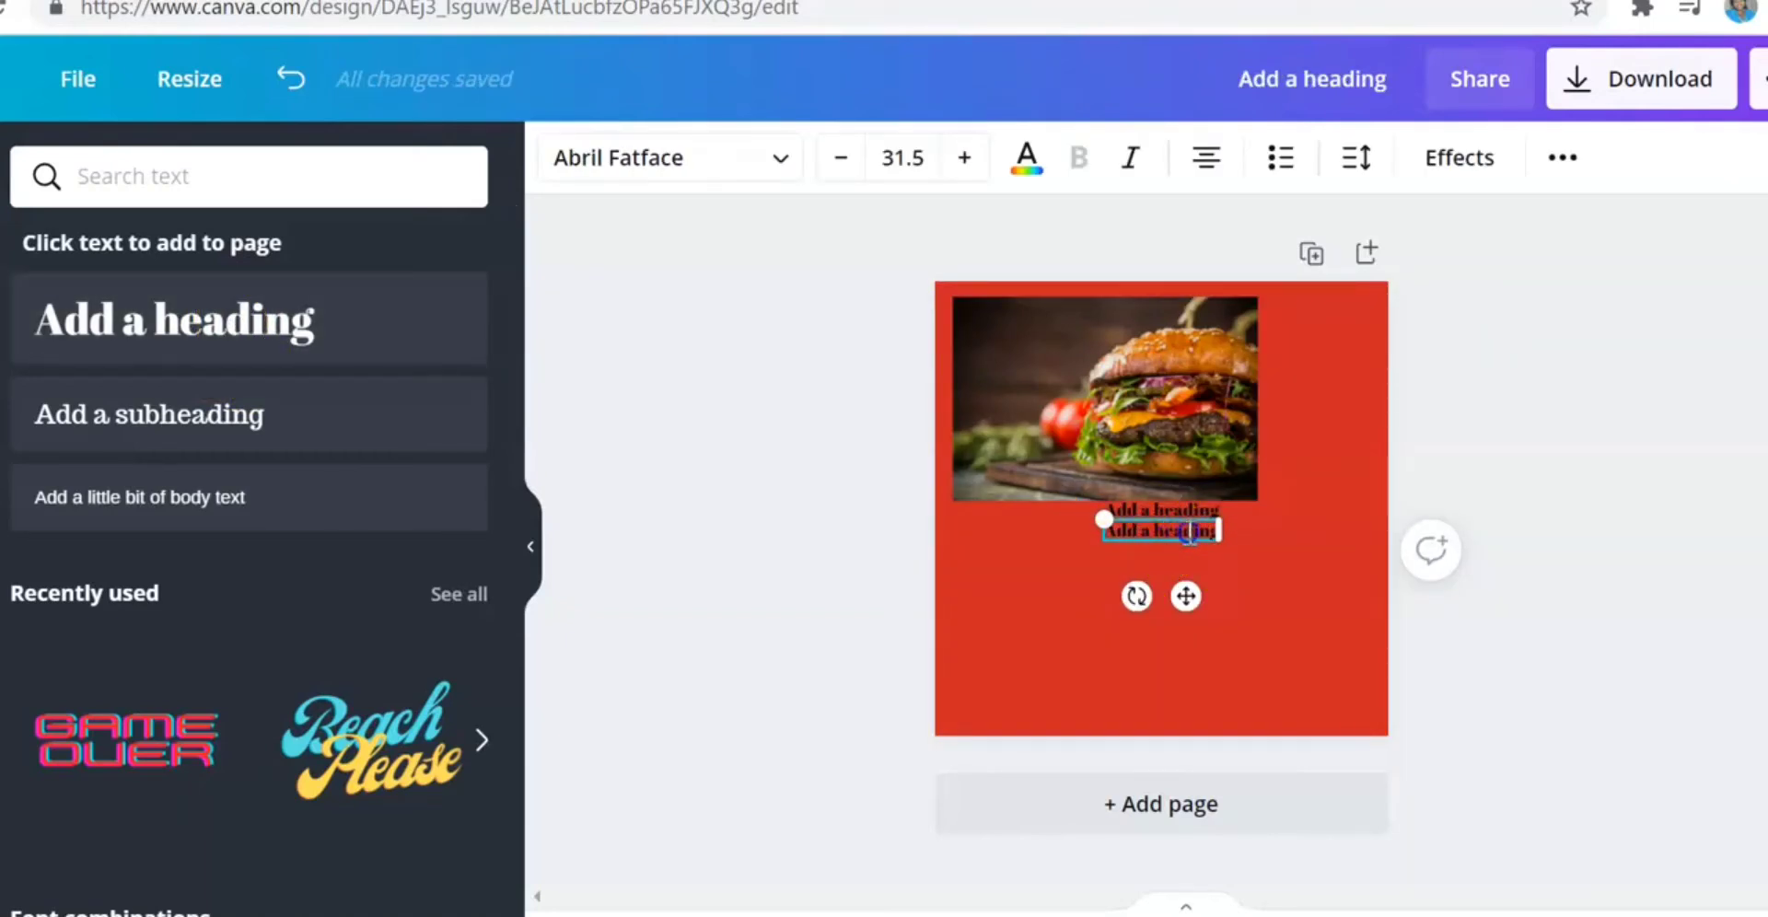
pyautogui.moveTo(1215, 529); pyautogui.dragTo(1177, 535)
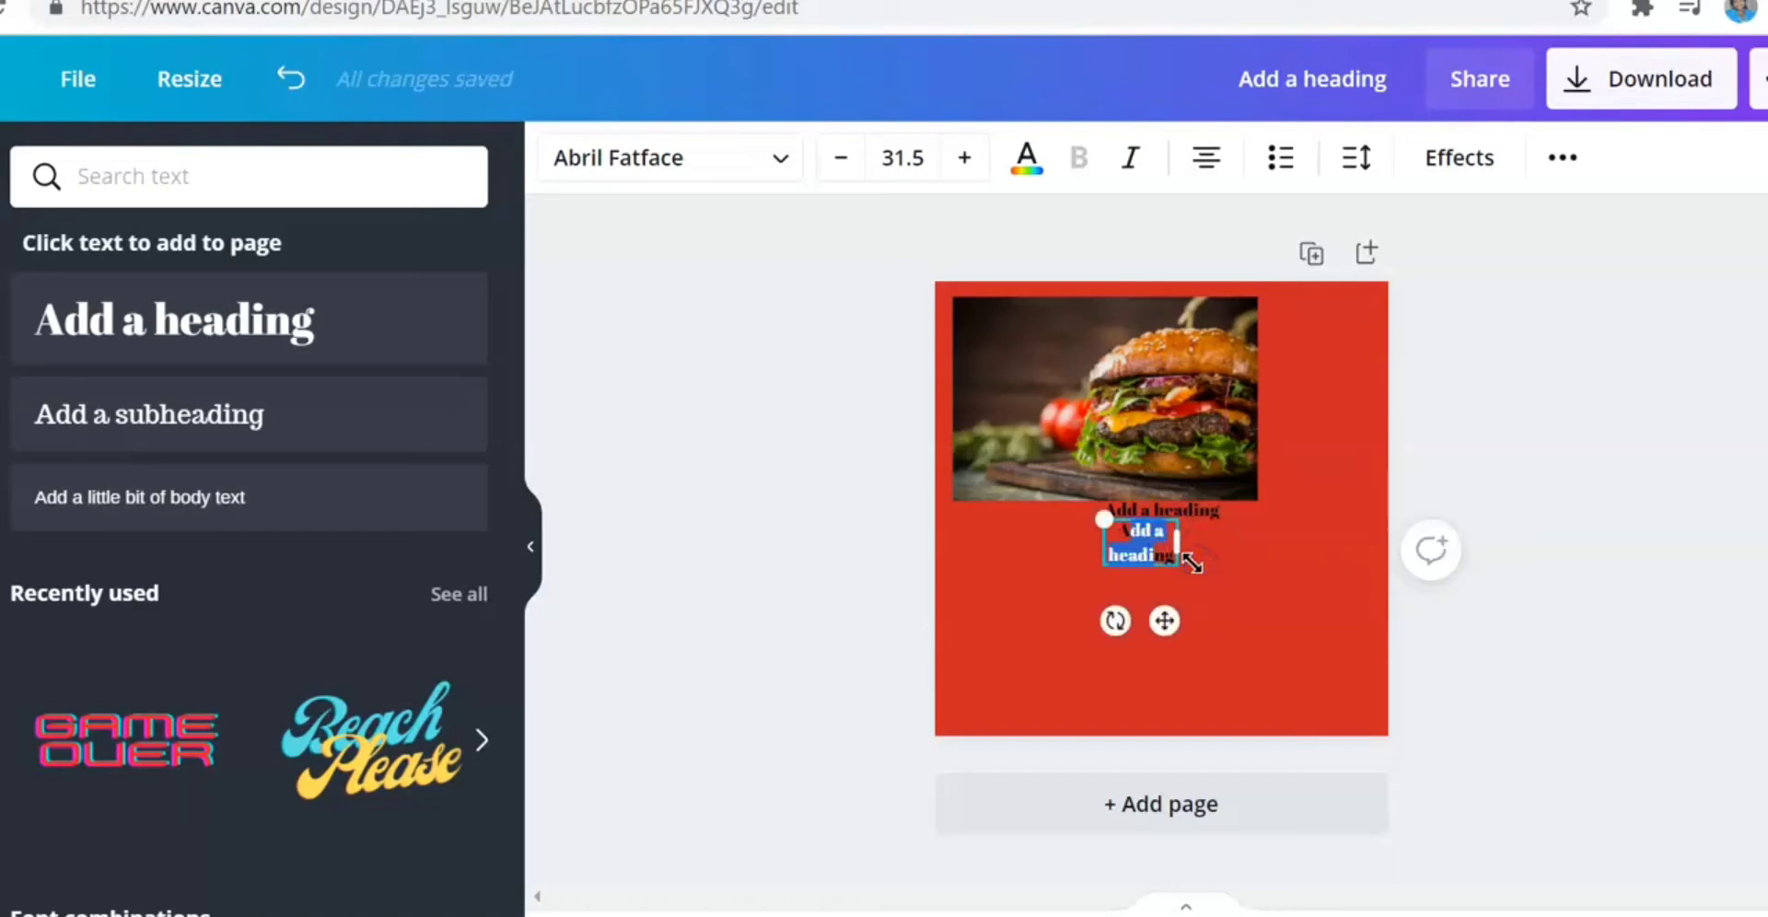
# - Replace the lower heading's text with "THANK YOU FOR PATRONAGE" and widen its text box to fit two lines
pyautogui.press('BackSpace')
pyautogui.press('BackSpace')
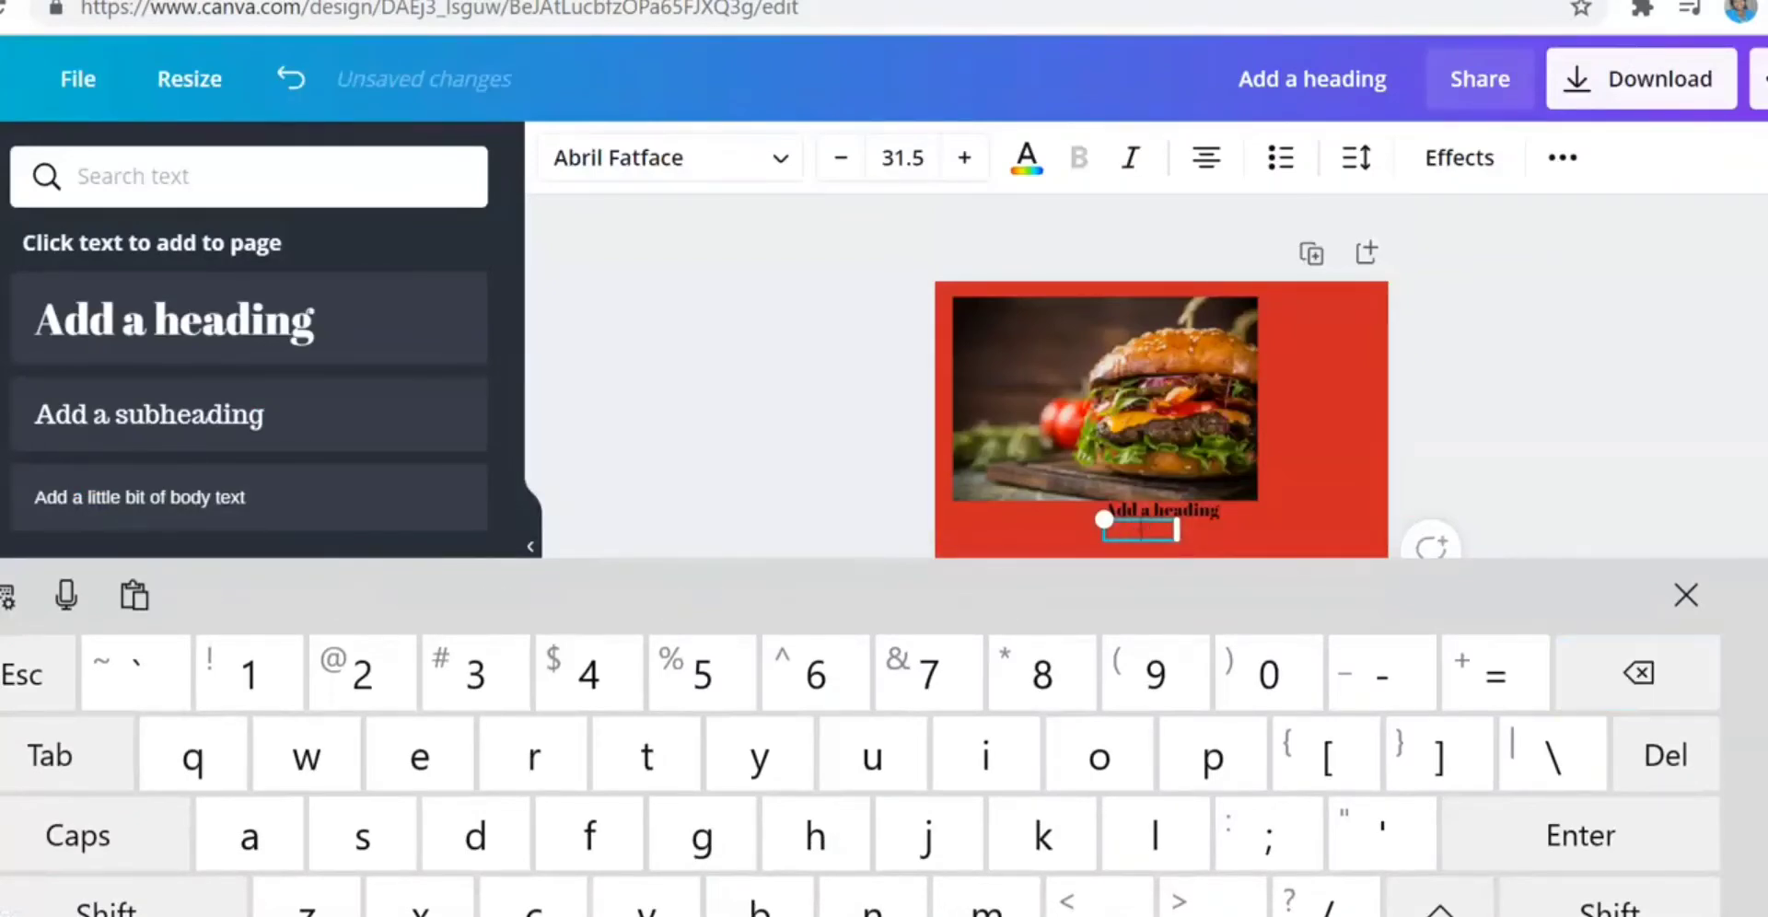
pyautogui.press('capslock')
pyautogui.write('TH')
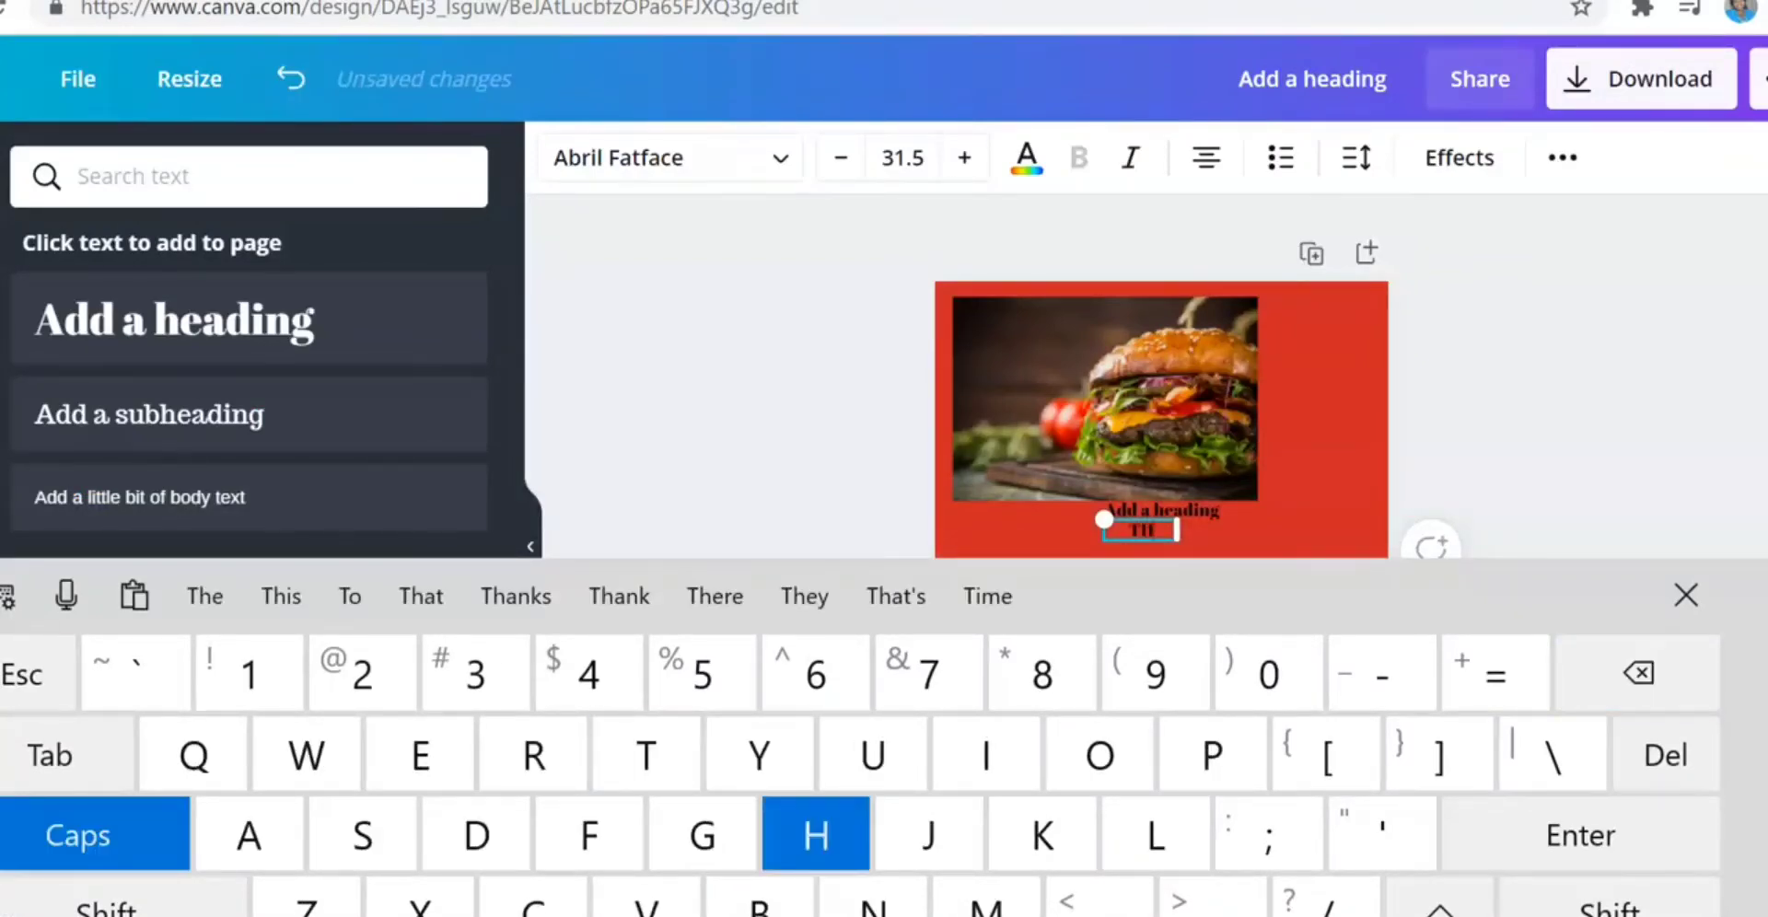
pyautogui.write('ANK')
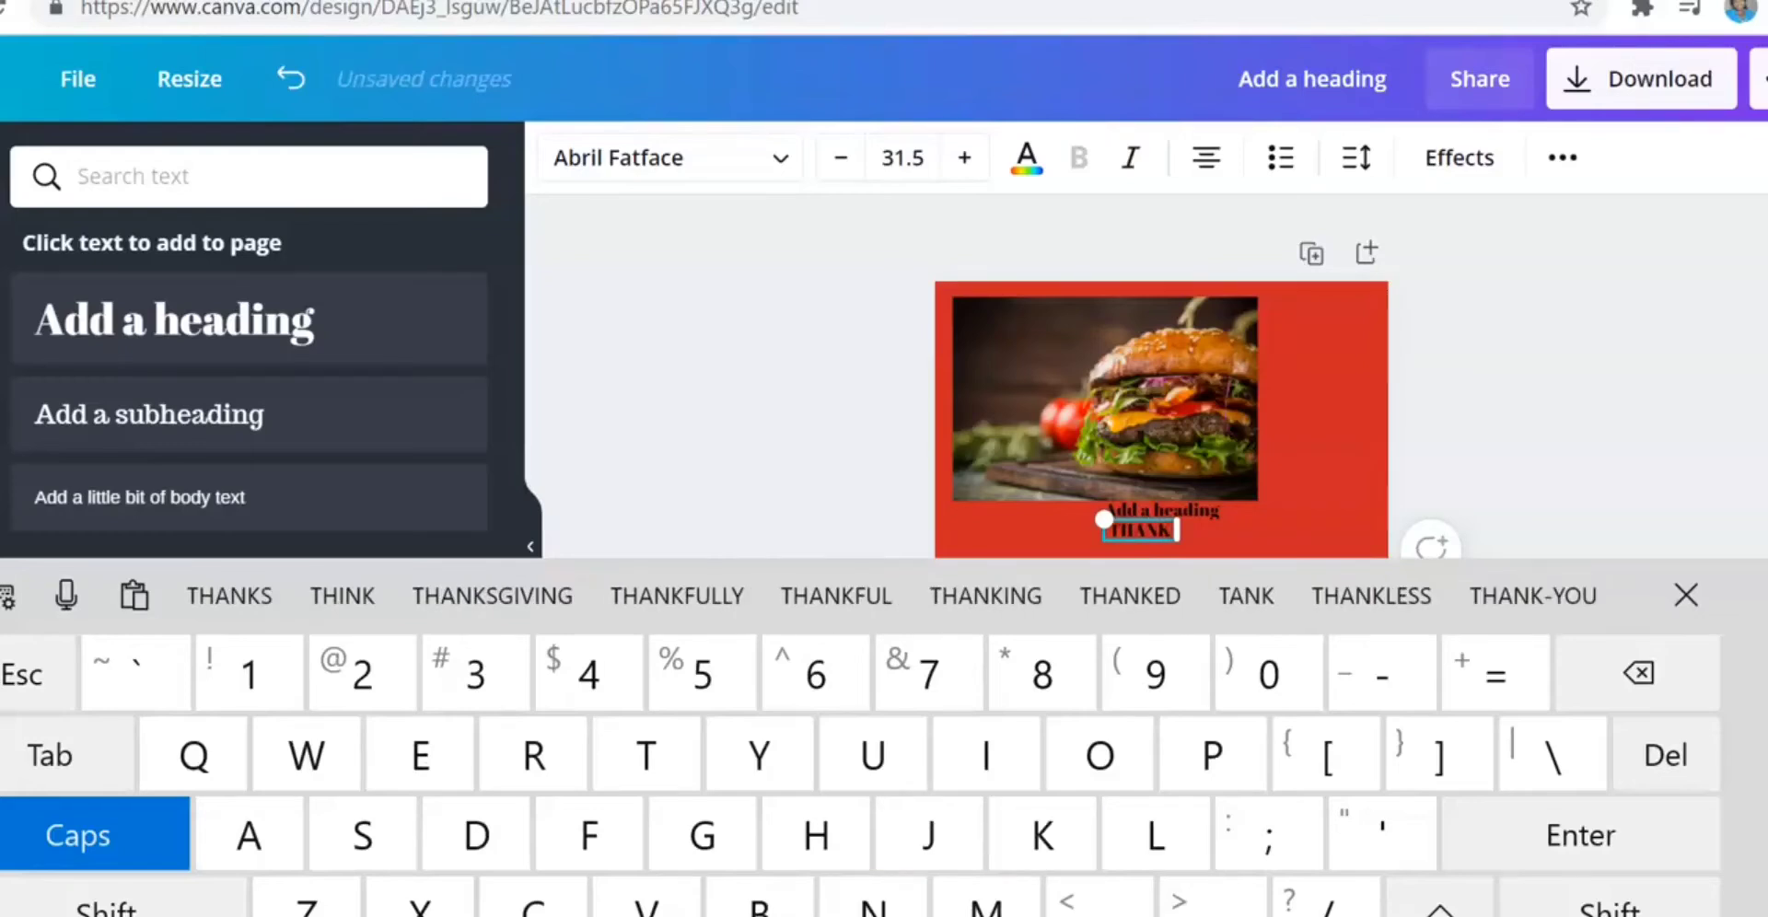
pyautogui.write(' YO')
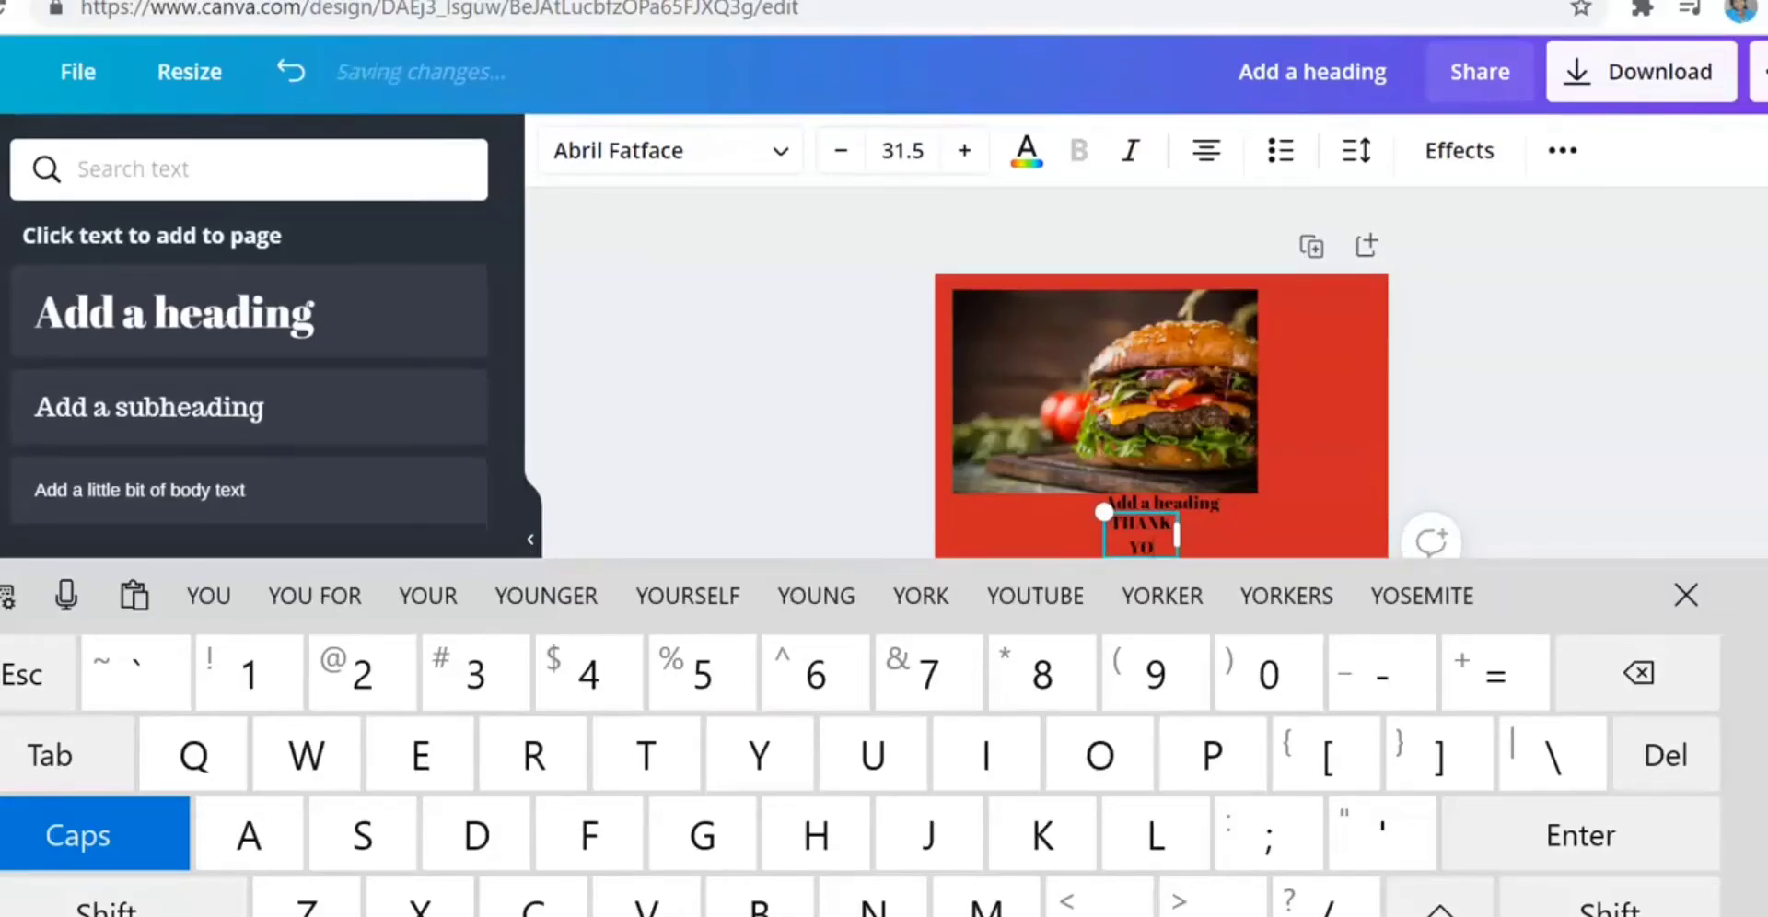
pyautogui.write('U FOR')
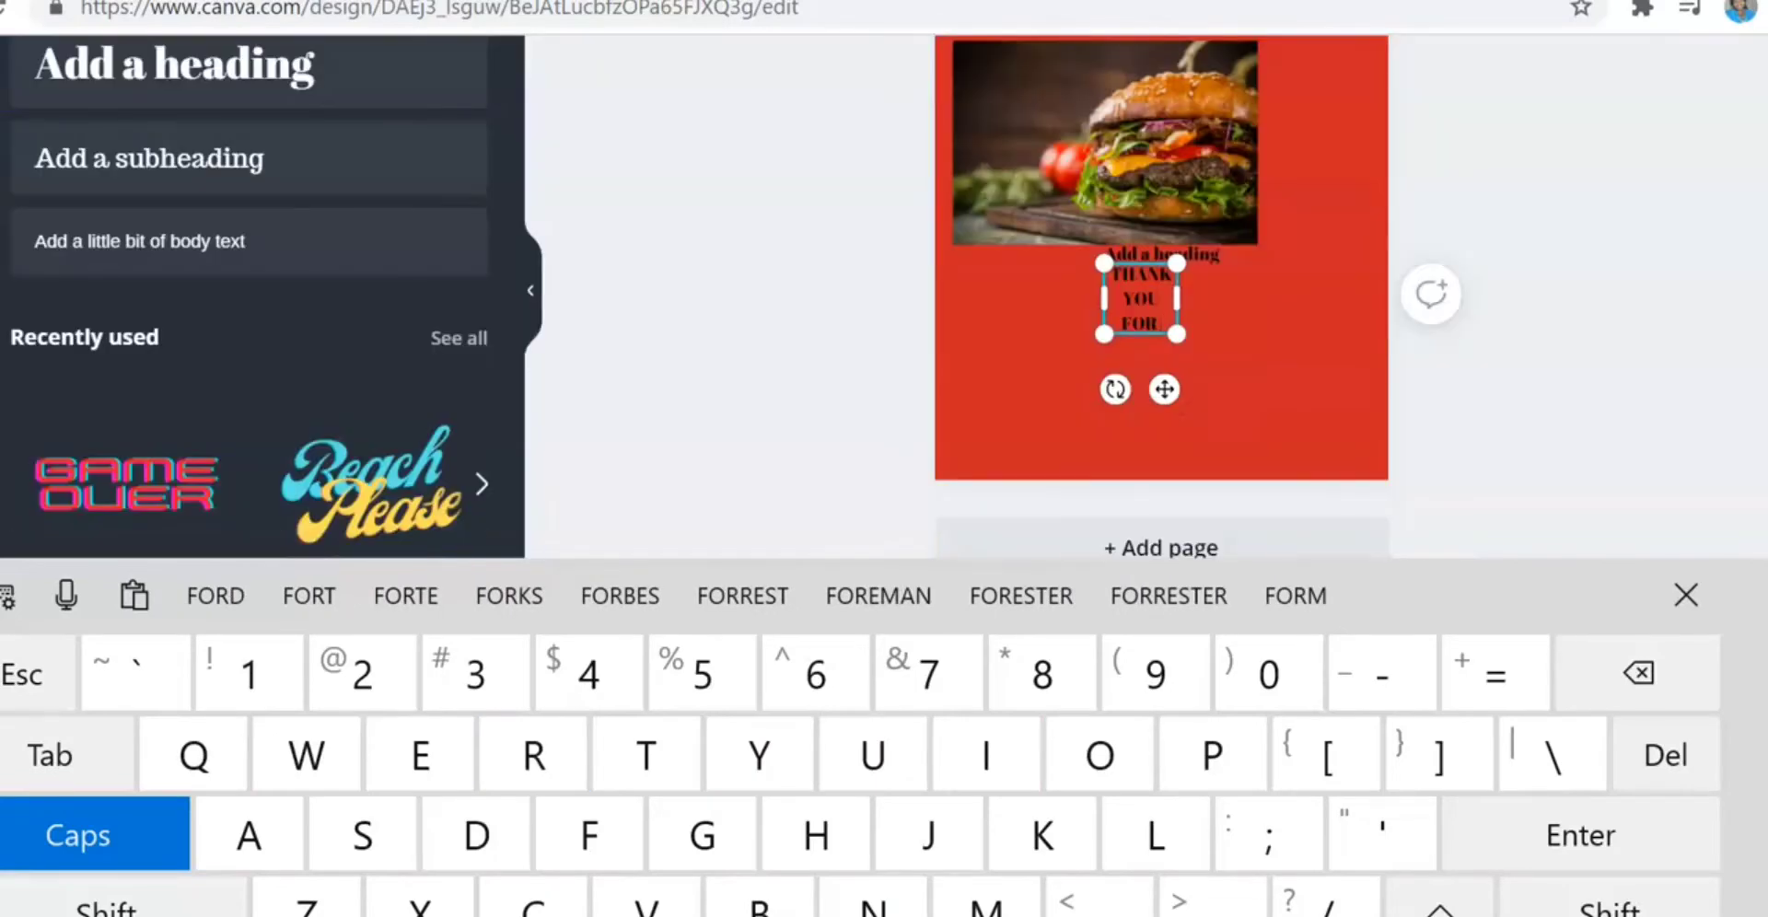
pyautogui.write(' F')
pyautogui.press('BackSpace')
pyautogui.write('O')
pyautogui.press('BackSpace')
pyautogui.write('PAT')
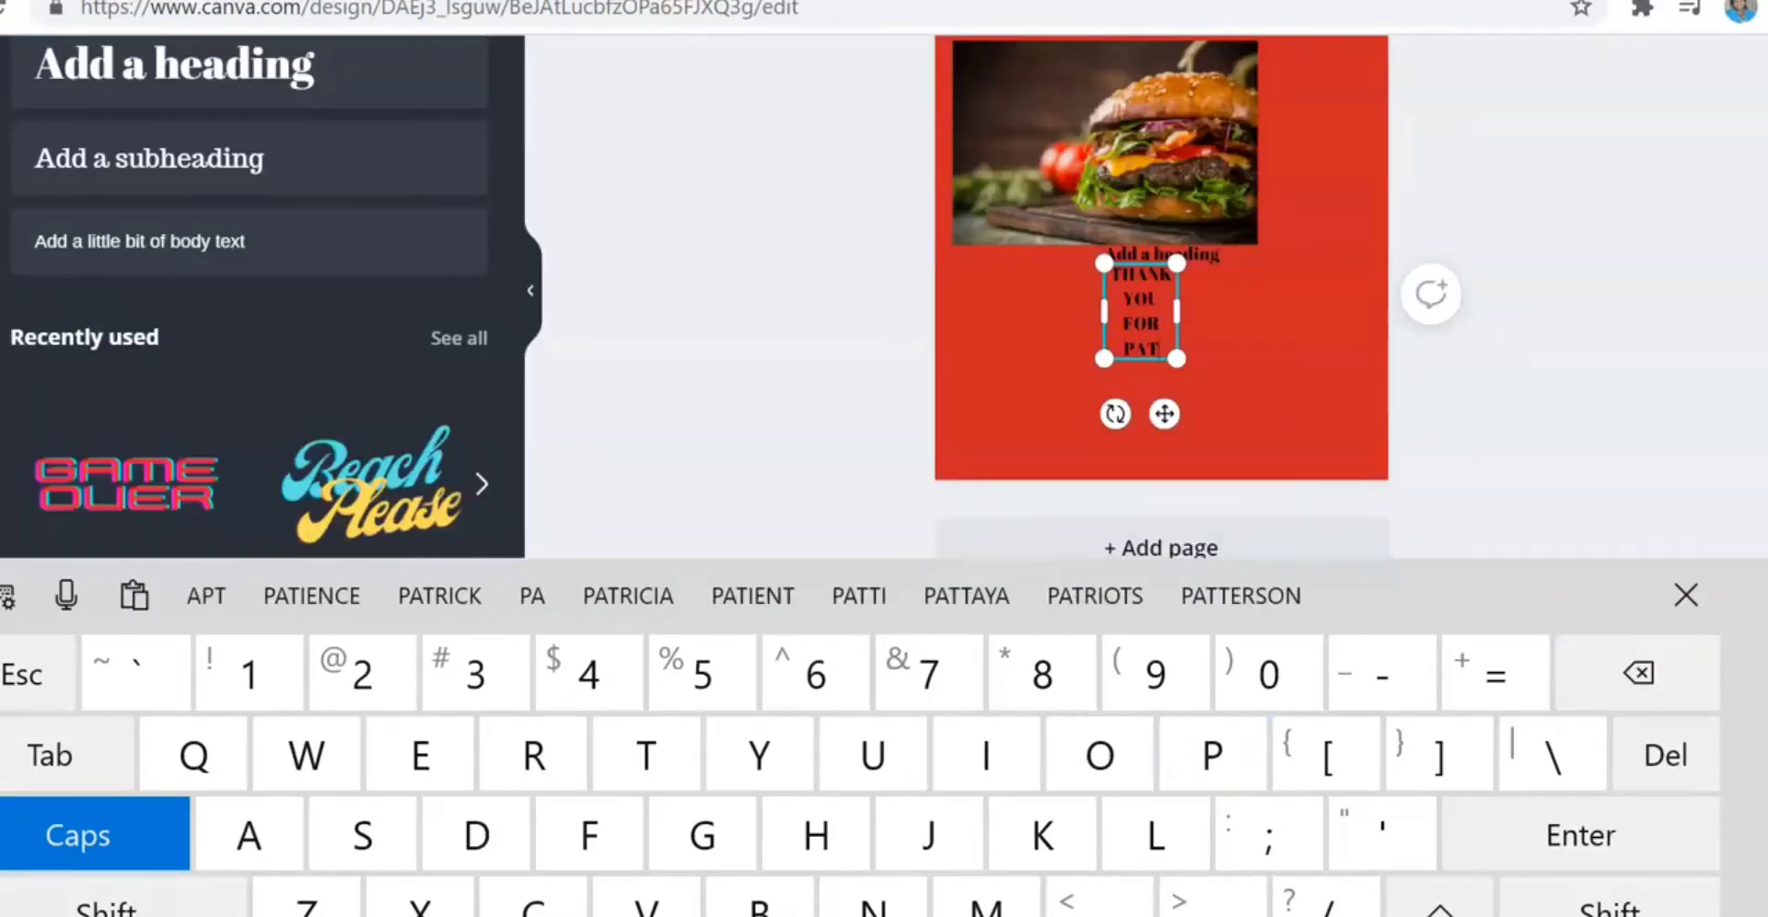
pyautogui.write('RON')
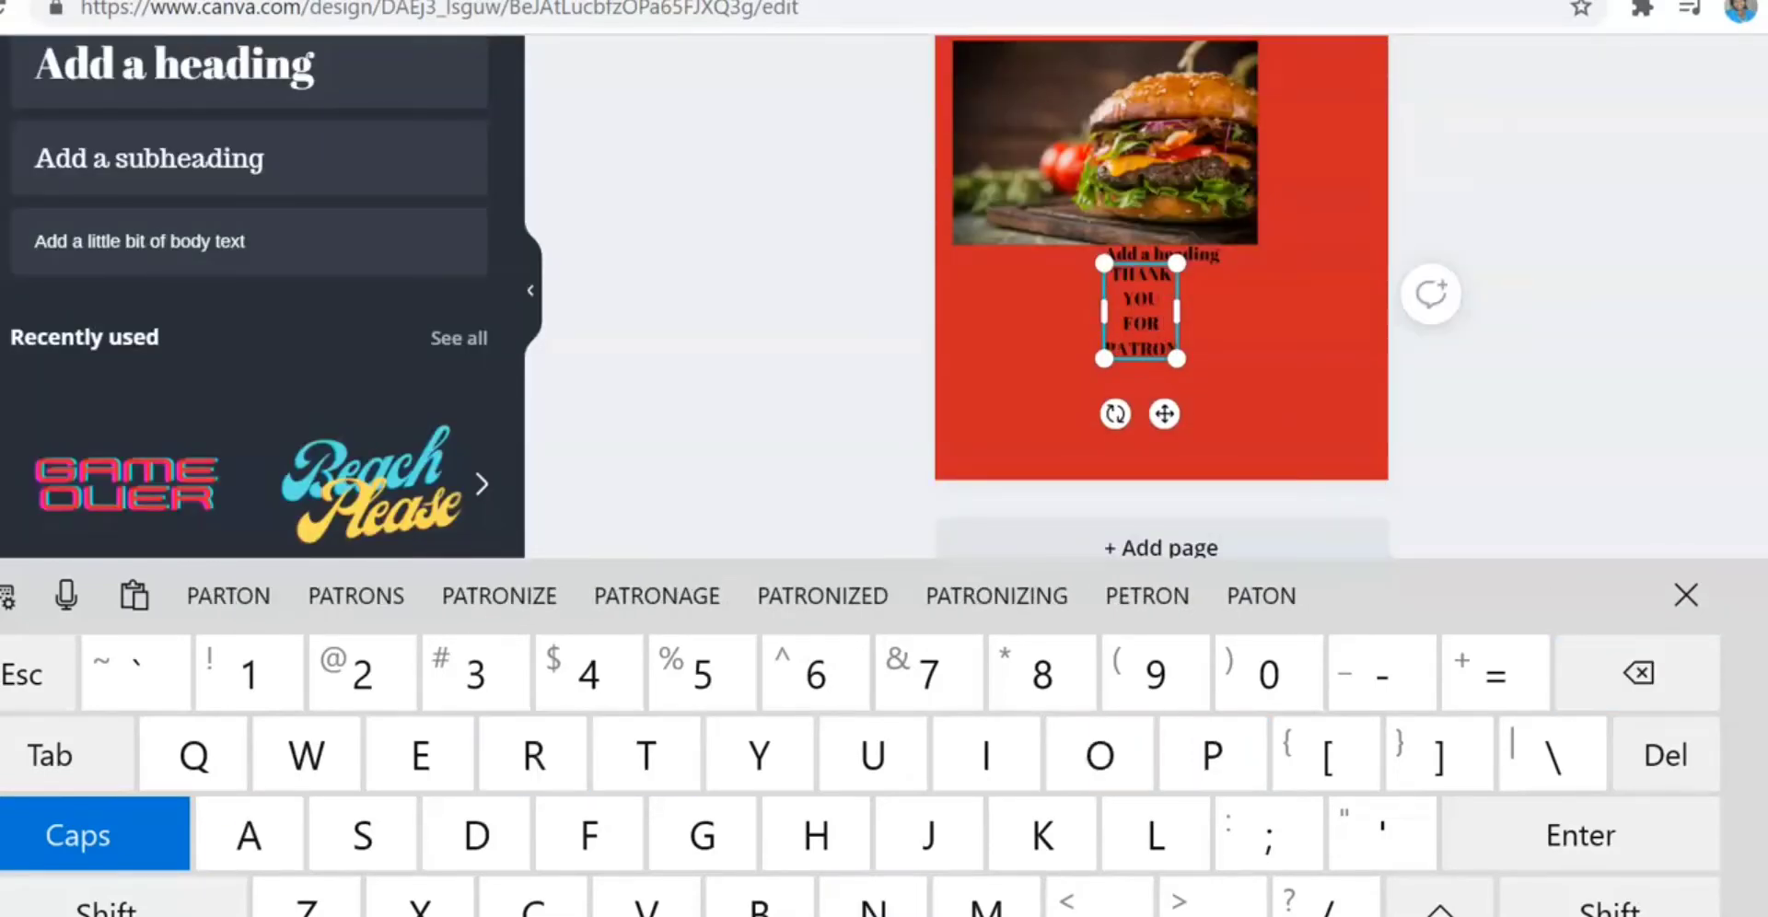
pyautogui.write('AGE')
pyautogui.moveTo(1177, 323); pyautogui.dragTo(1277, 324)
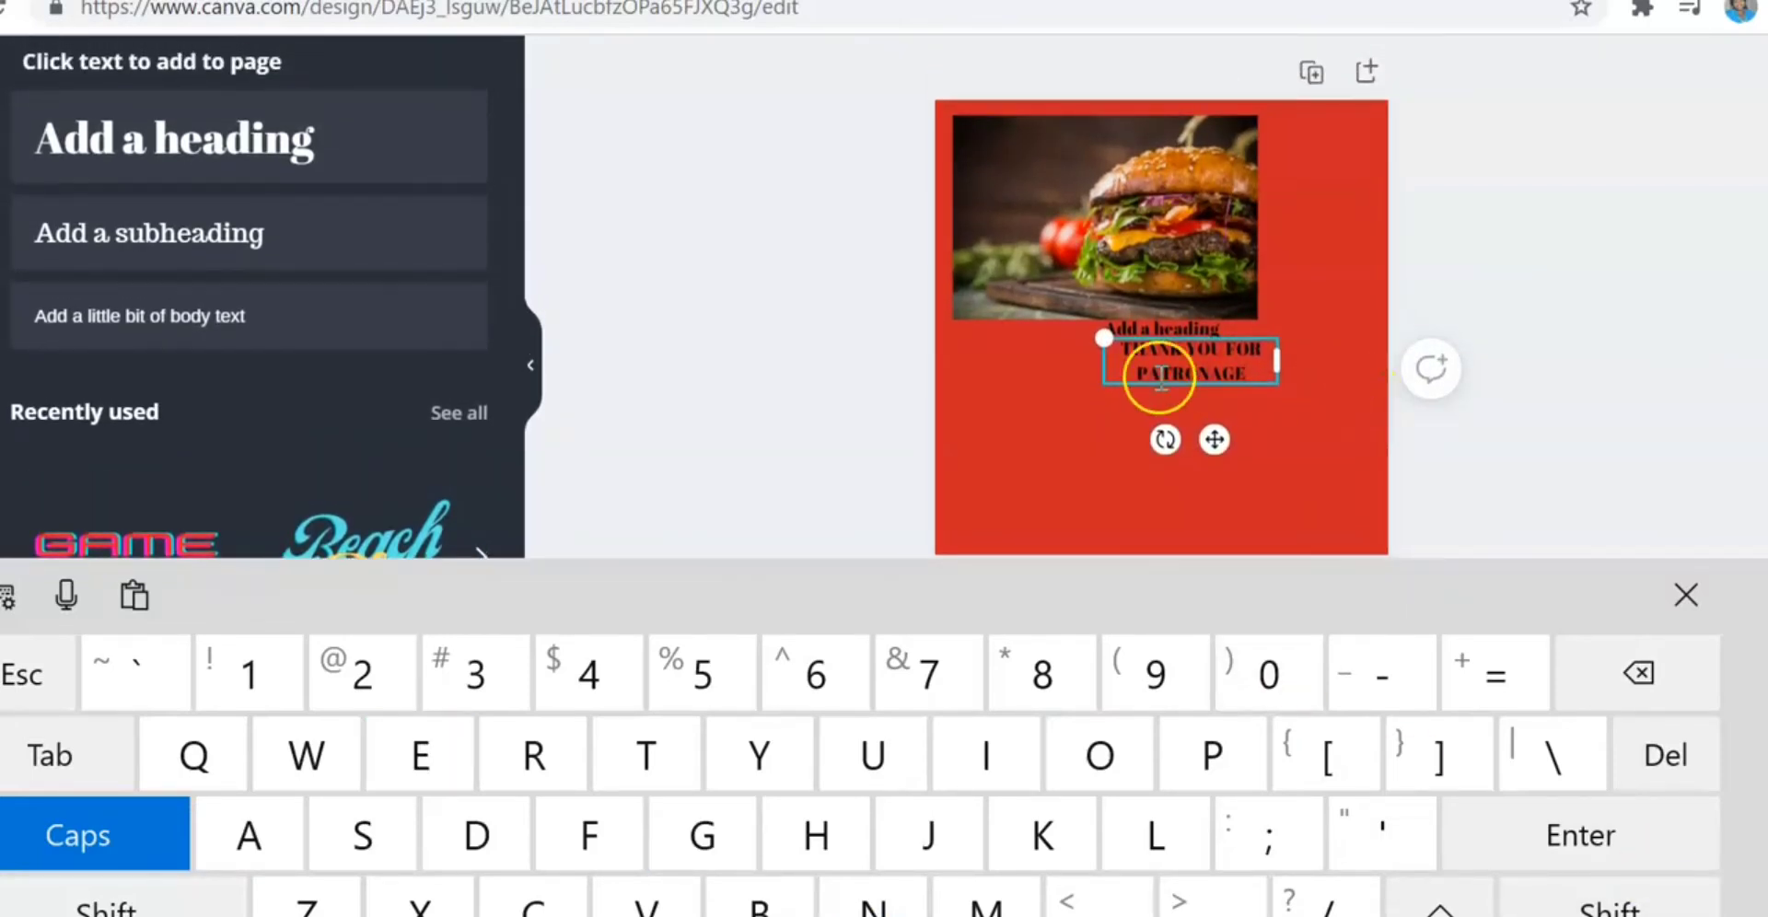
# - Move the thank-you heading left under the burger photo and delete the leftover default heading
pyautogui.click(1297, 455)
pyautogui.moveTo(1212, 541); pyautogui.dragTo(1056, 513)
pyautogui.click(1185, 498)
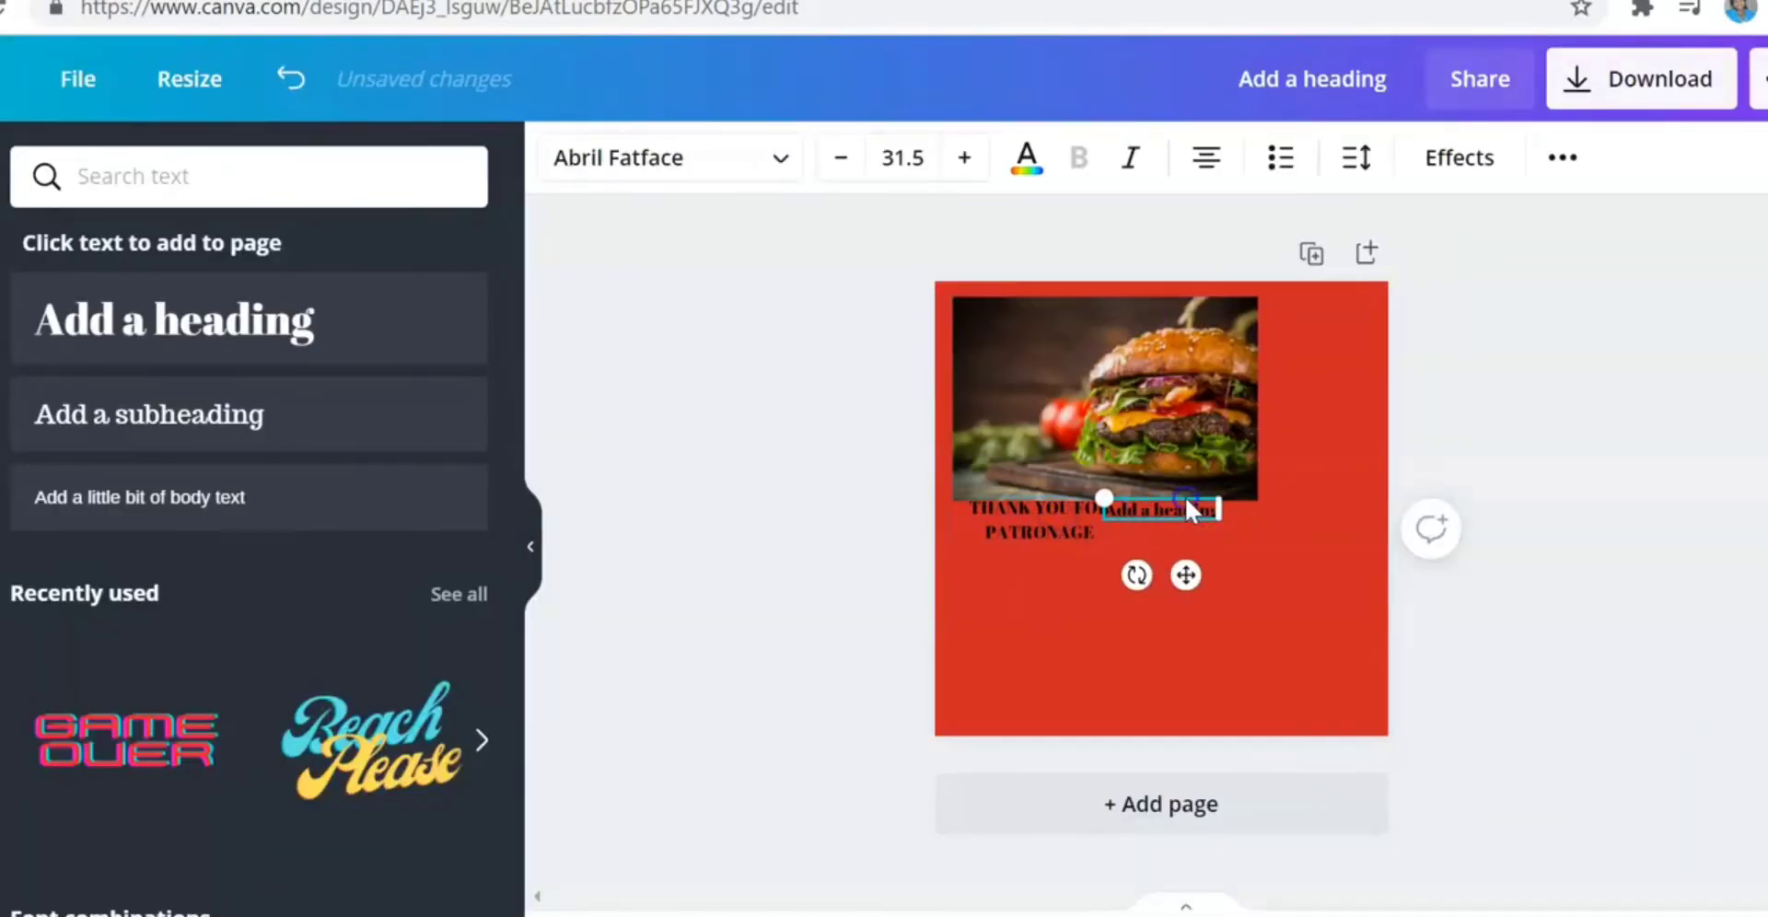
pyautogui.press('Delete')
pyautogui.click(1279, 350)
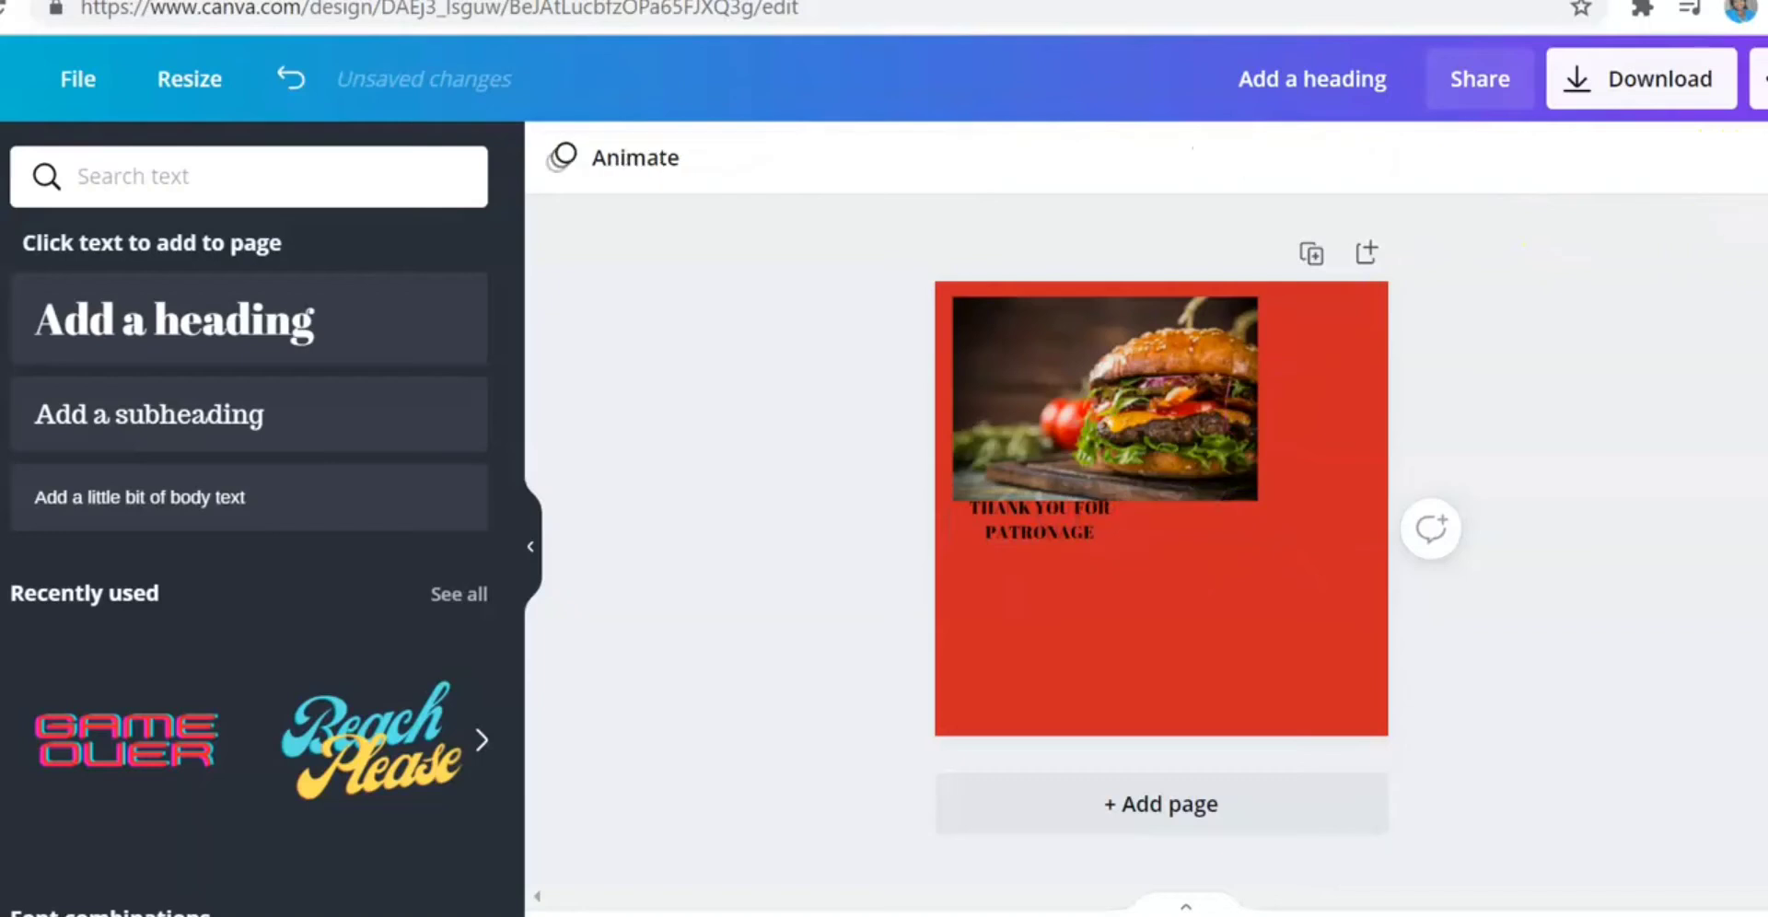
# - Position the thank-you heading centrally below the burger photo and enlarge it to font size 75.3
pyautogui.click(1044, 508)
pyautogui.moveTo(1050, 514); pyautogui.dragTo(1121, 549)
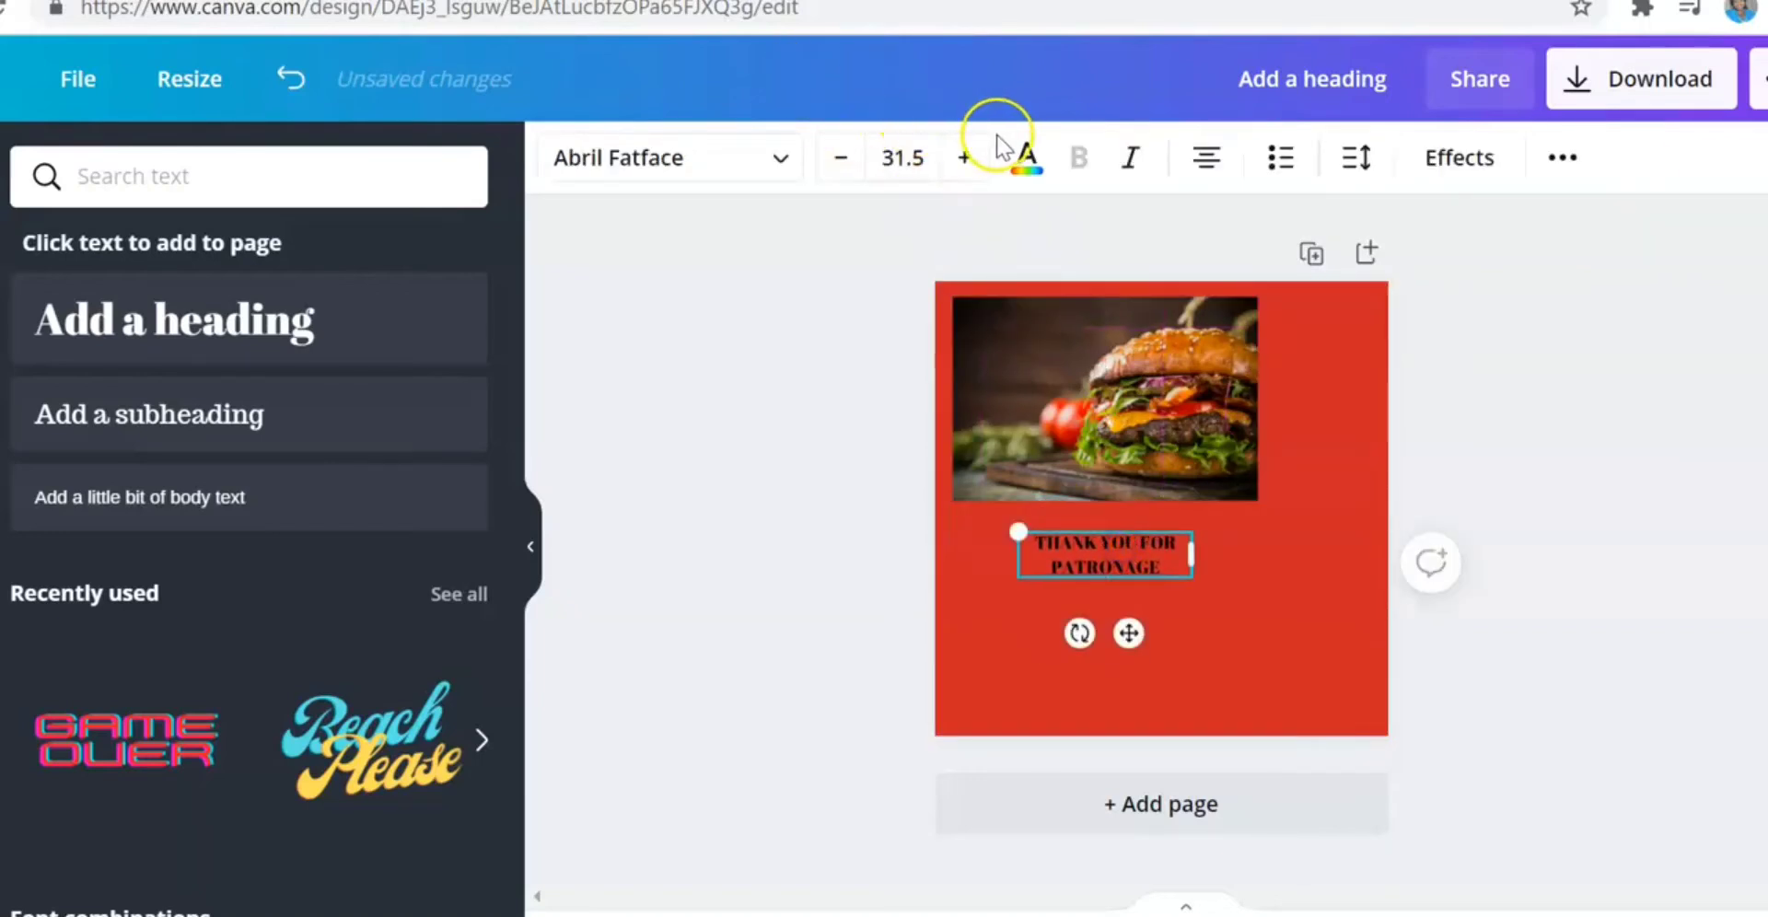
pyautogui.click(906, 162)
pyautogui.press('Escape')
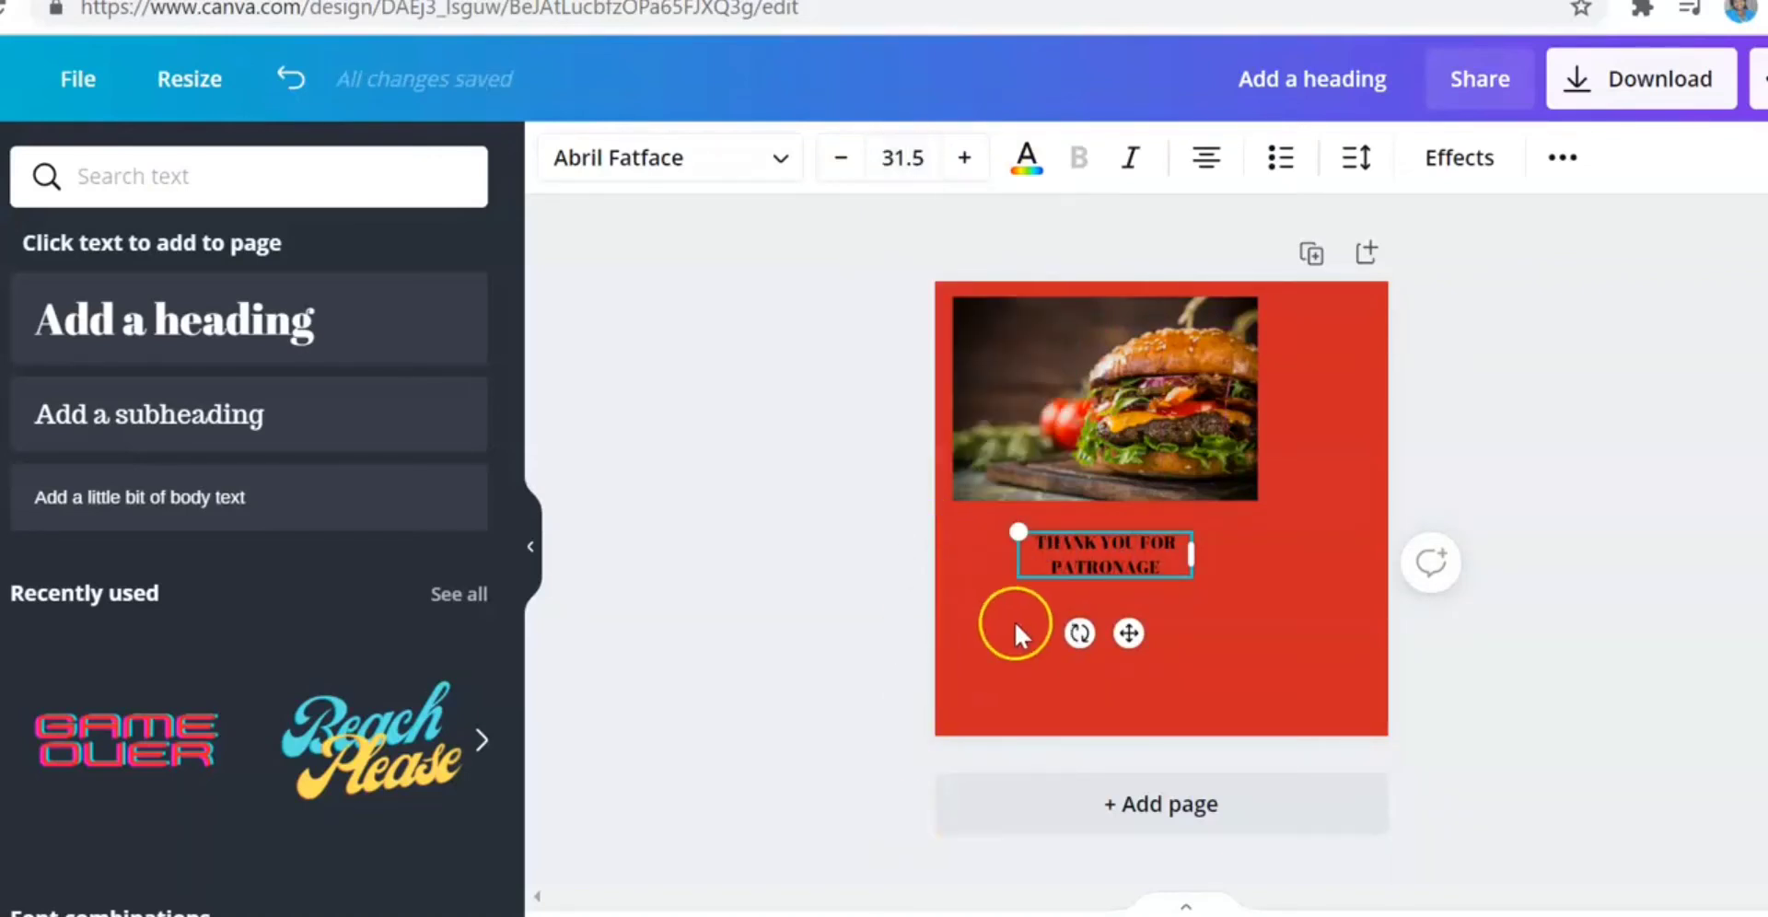
pyautogui.doubleClick(901, 168)
pyautogui.click(903, 164)
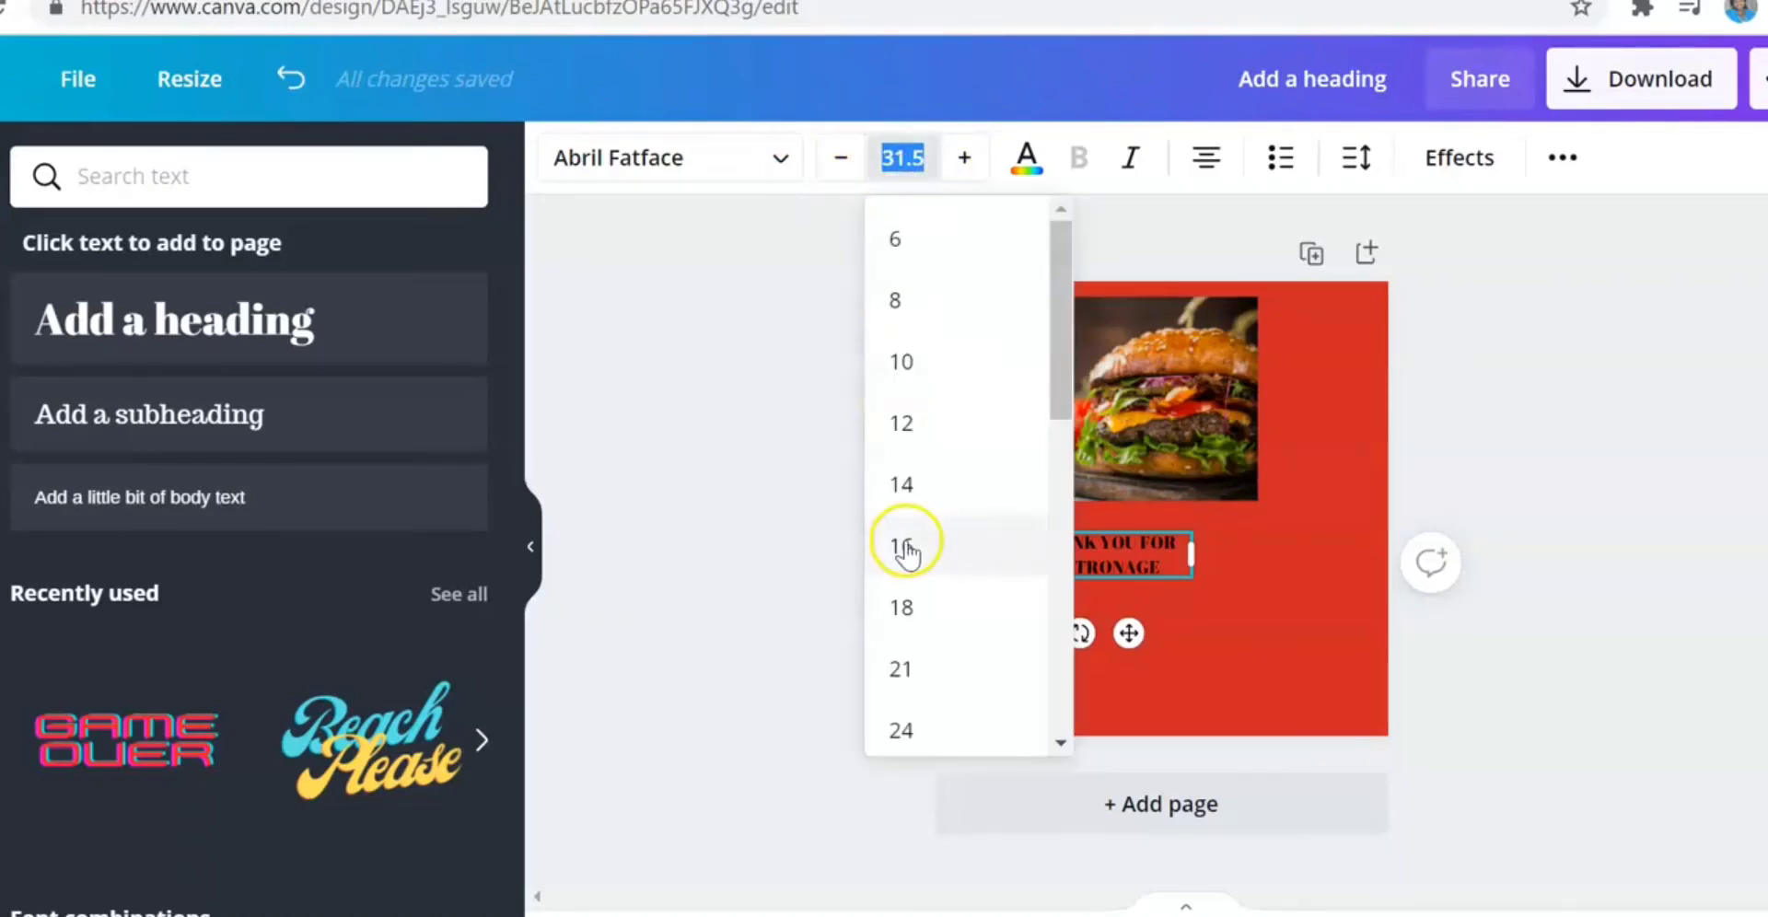
pyautogui.click(1060, 744)
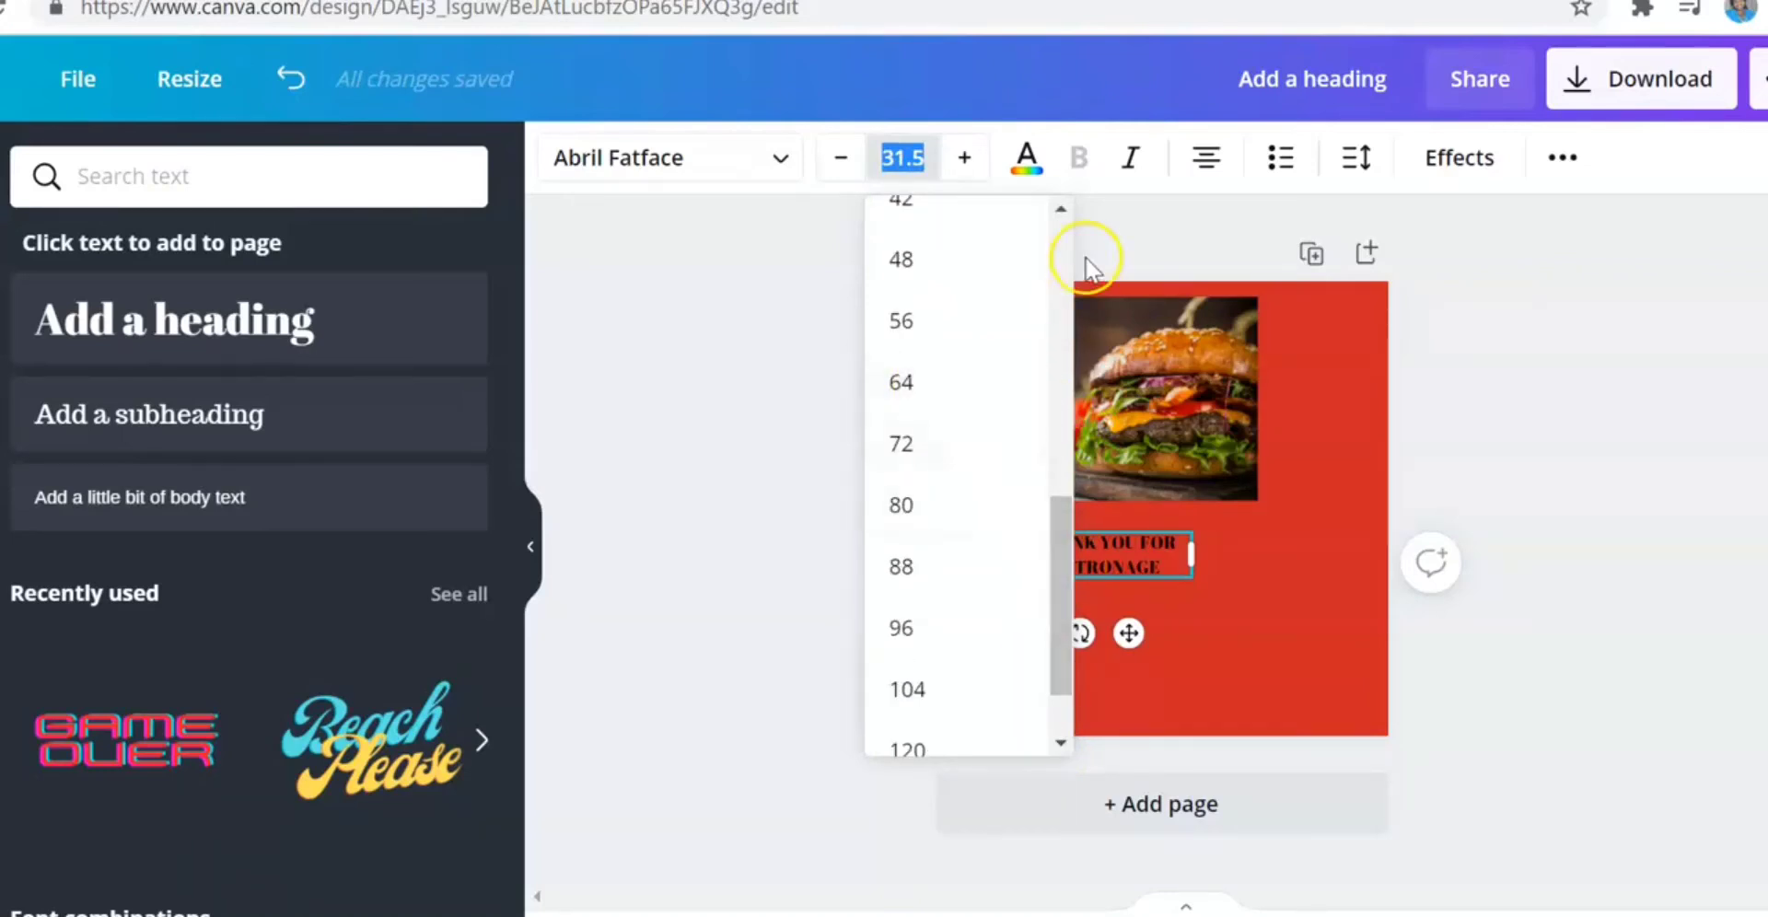
pyautogui.click(1060, 212)
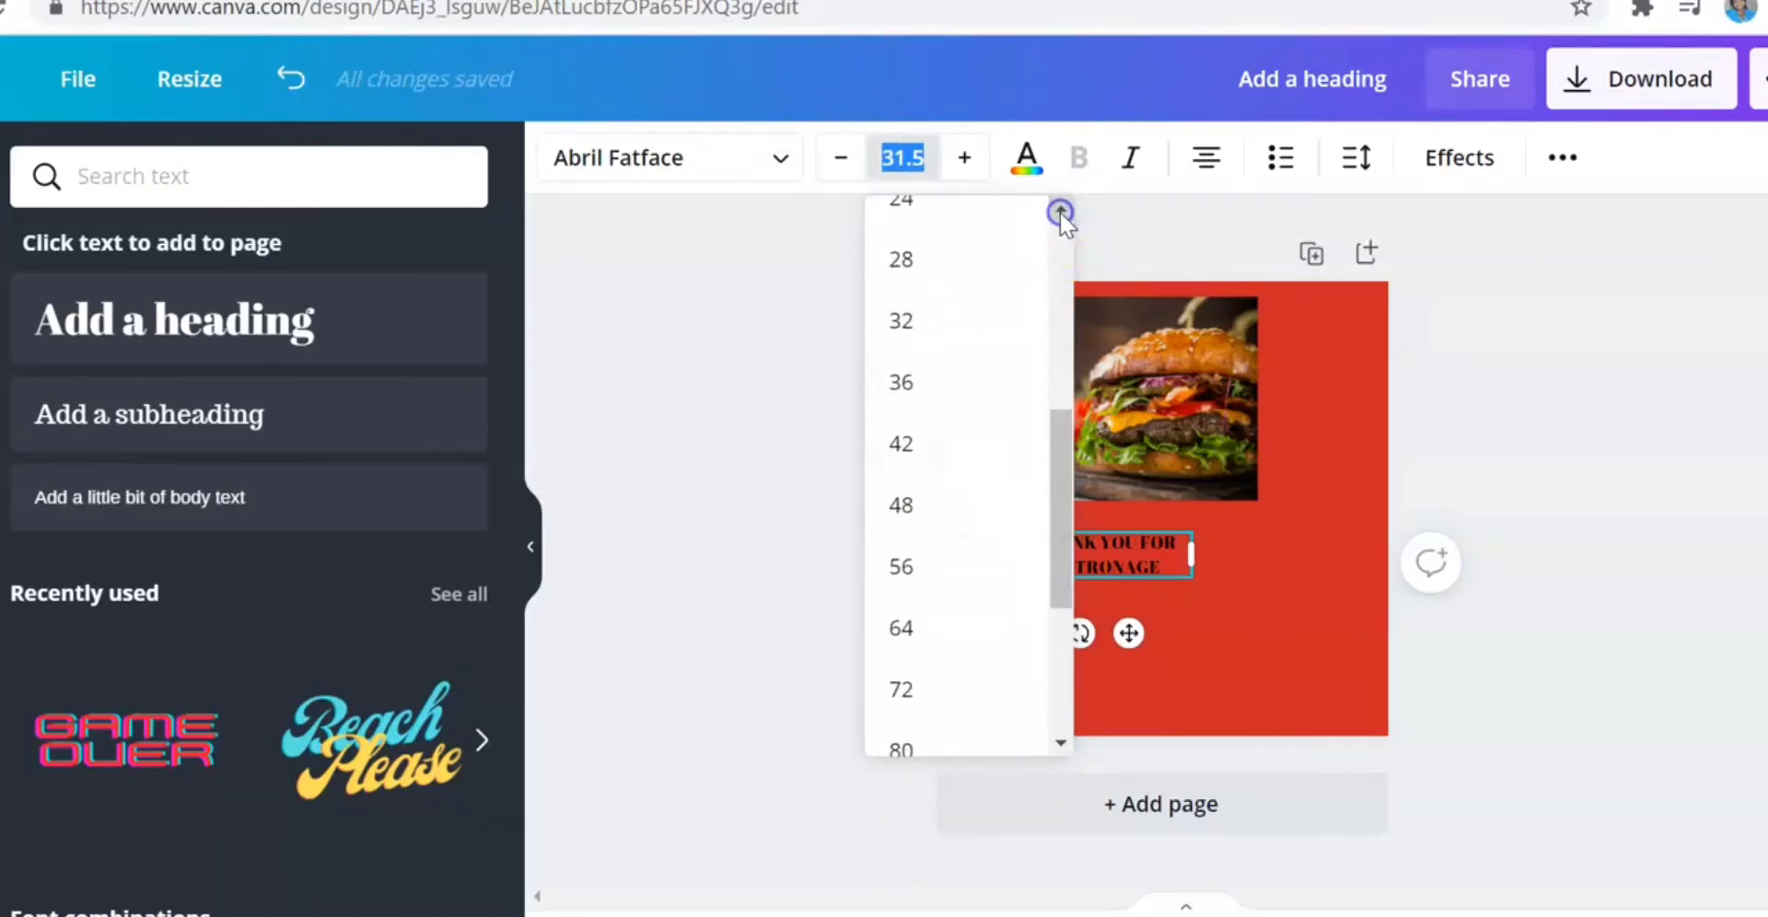
pyautogui.click(901, 505)
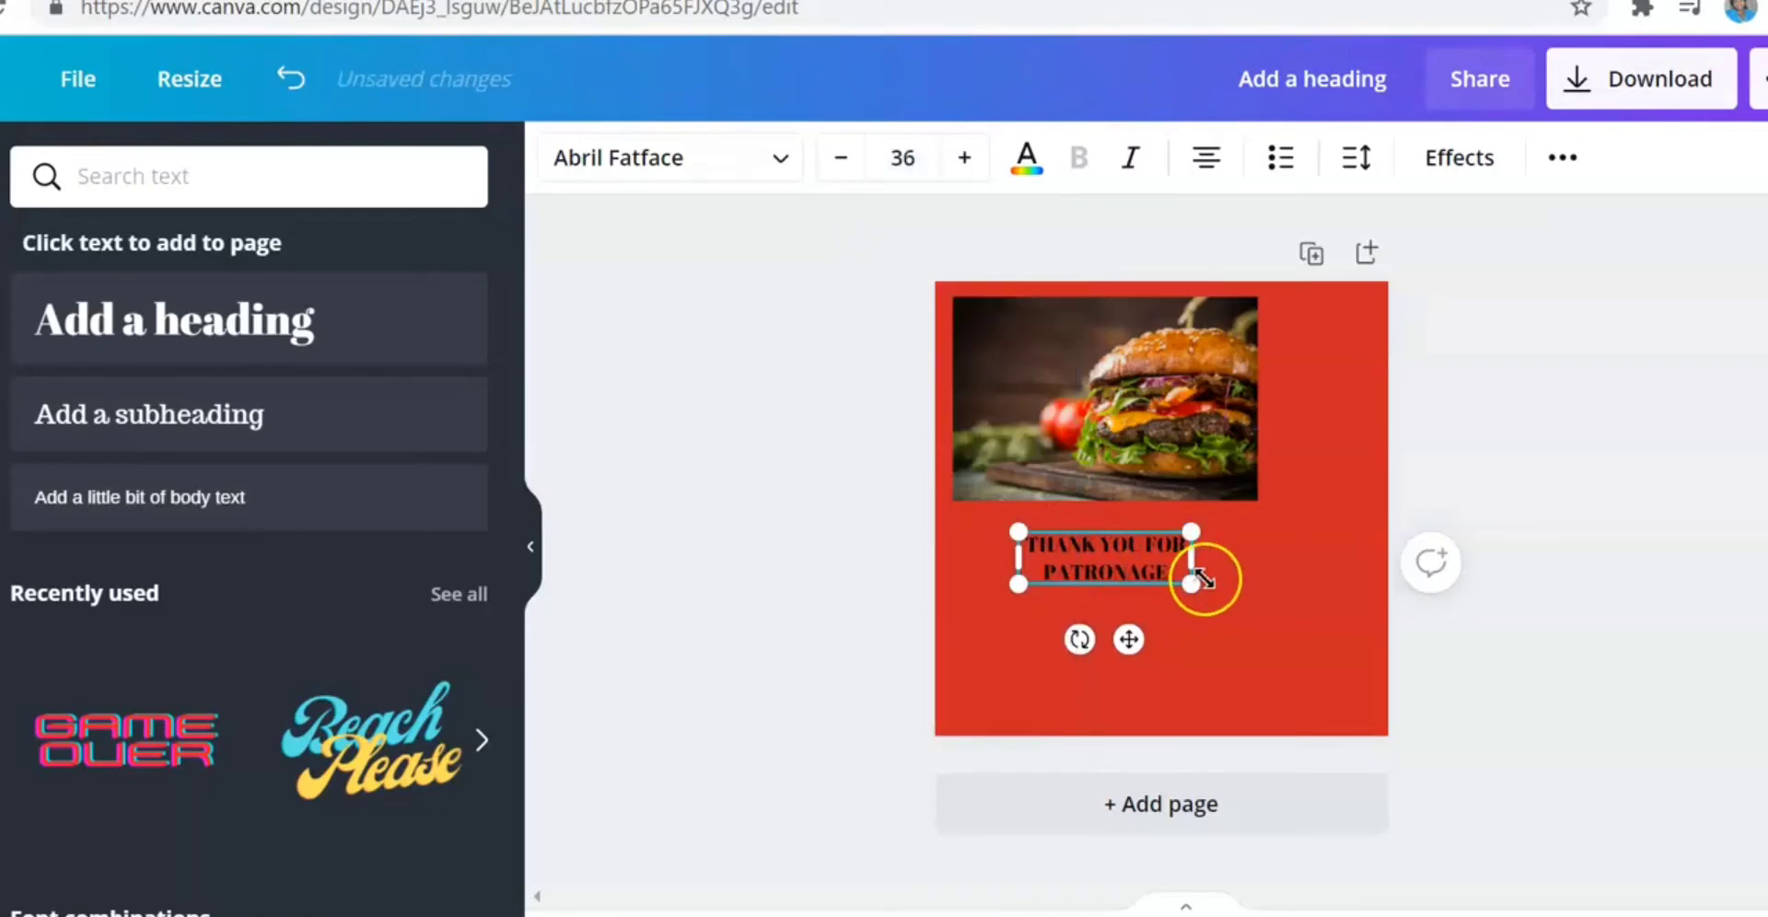
pyautogui.moveTo(1234, 585); pyautogui.dragTo(1302, 758)
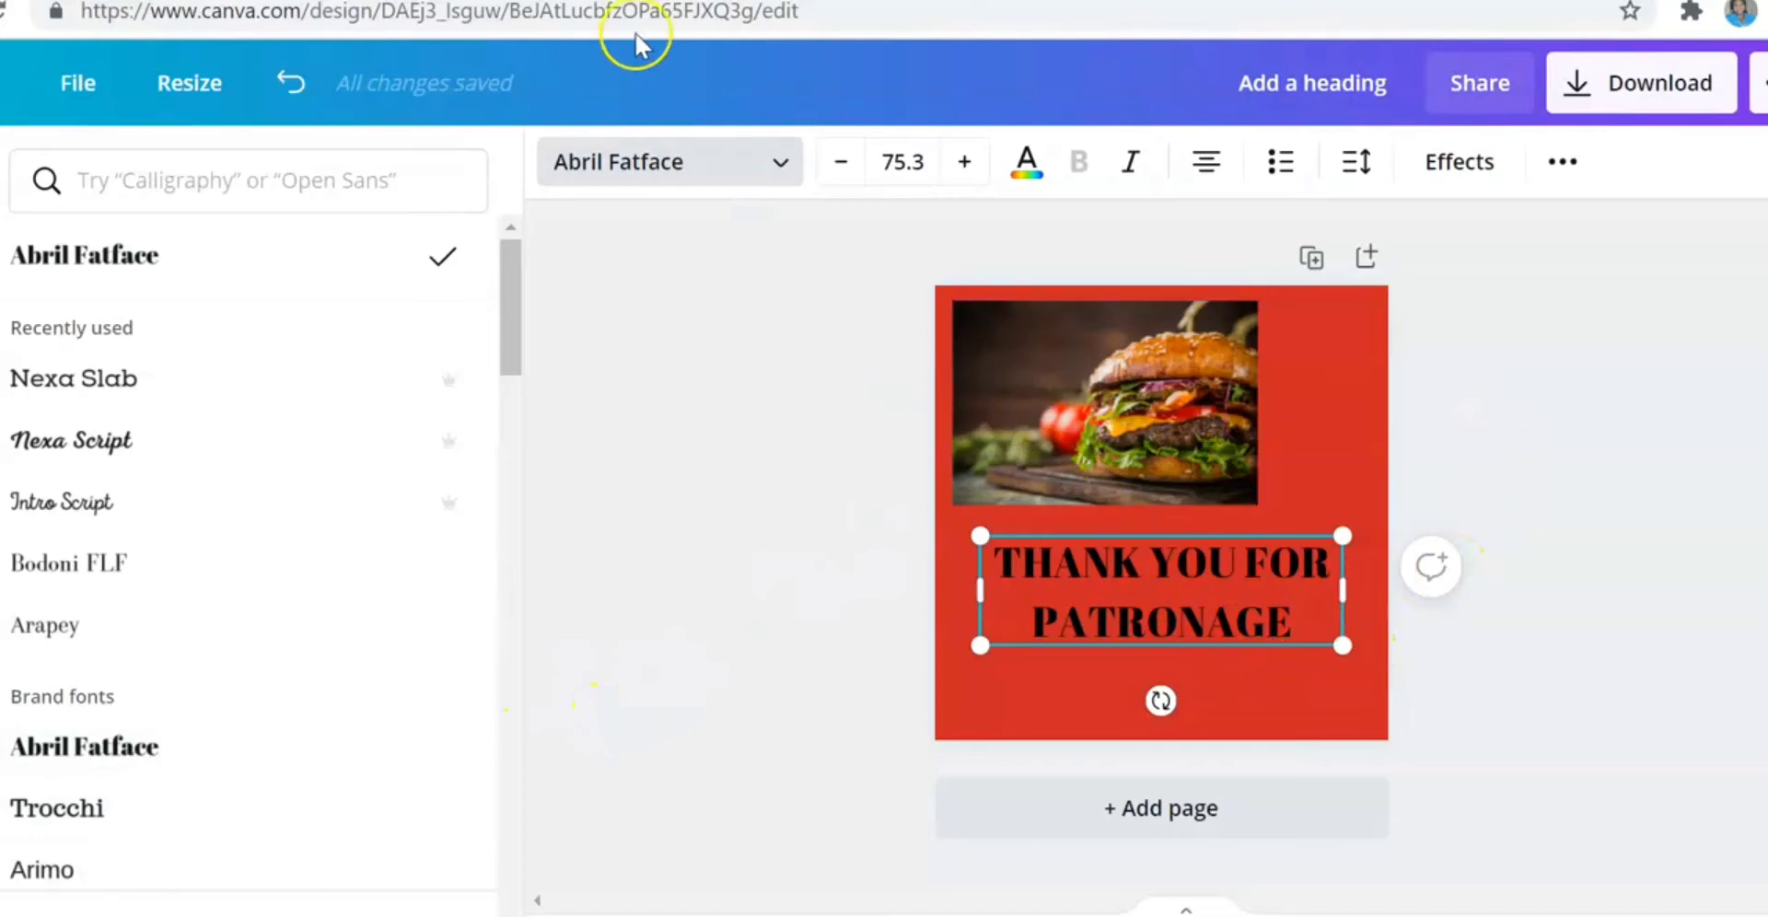
pyautogui.click(1308, 395)
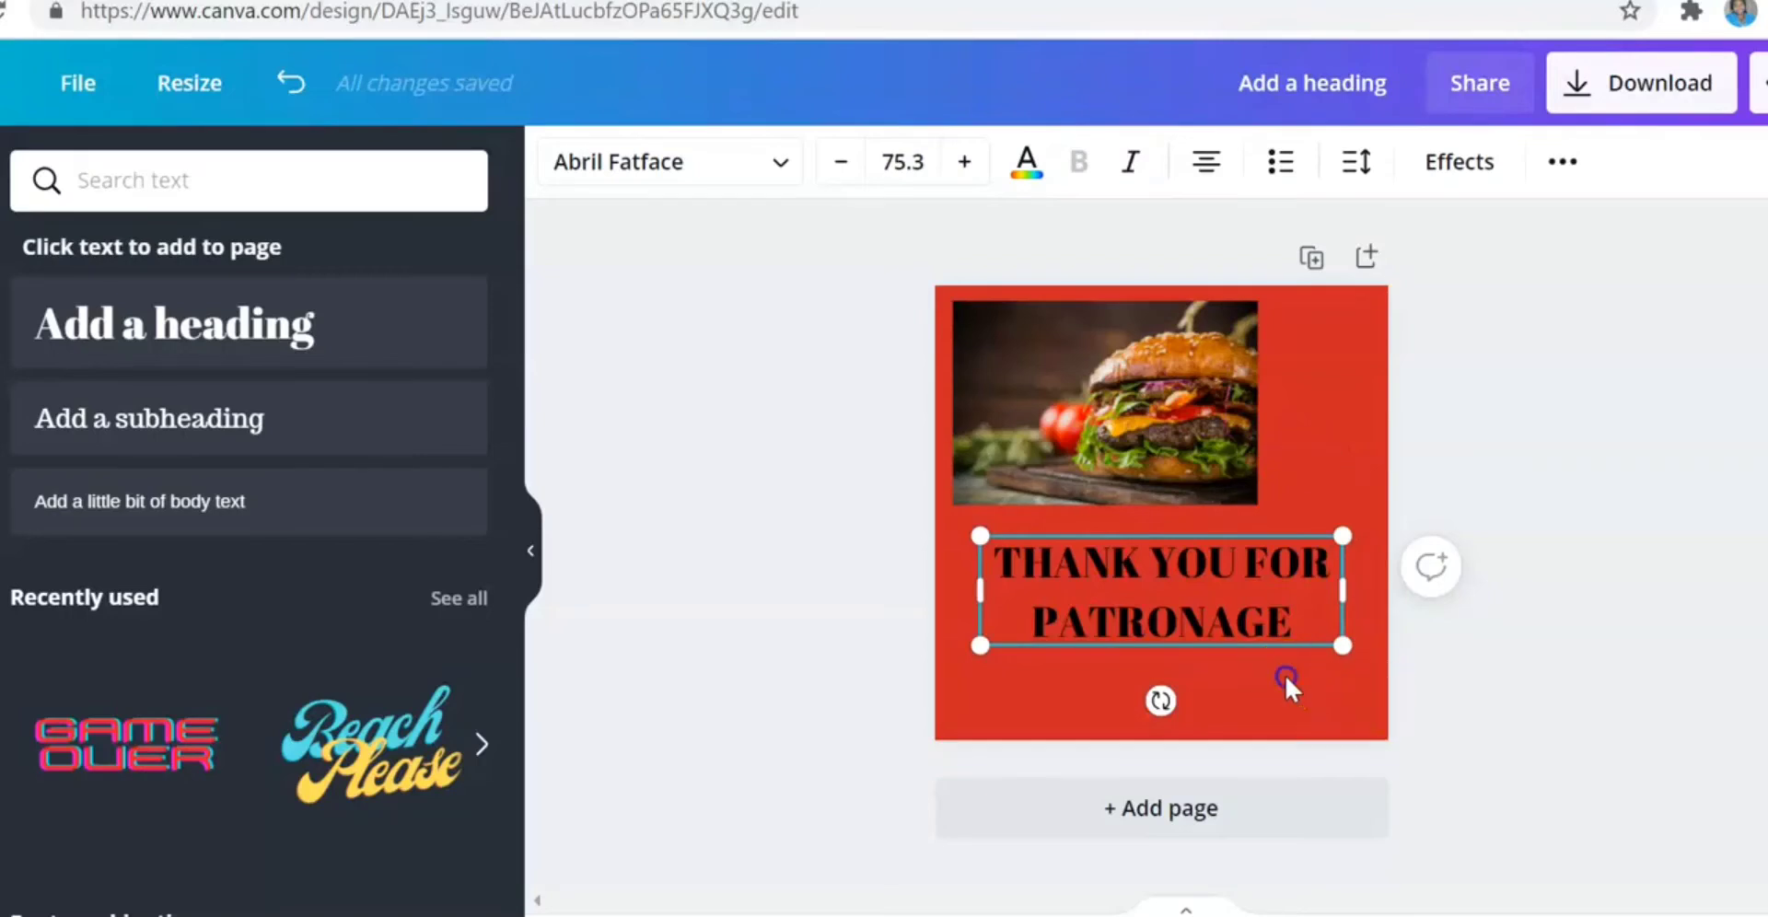
pyautogui.click(1336, 337)
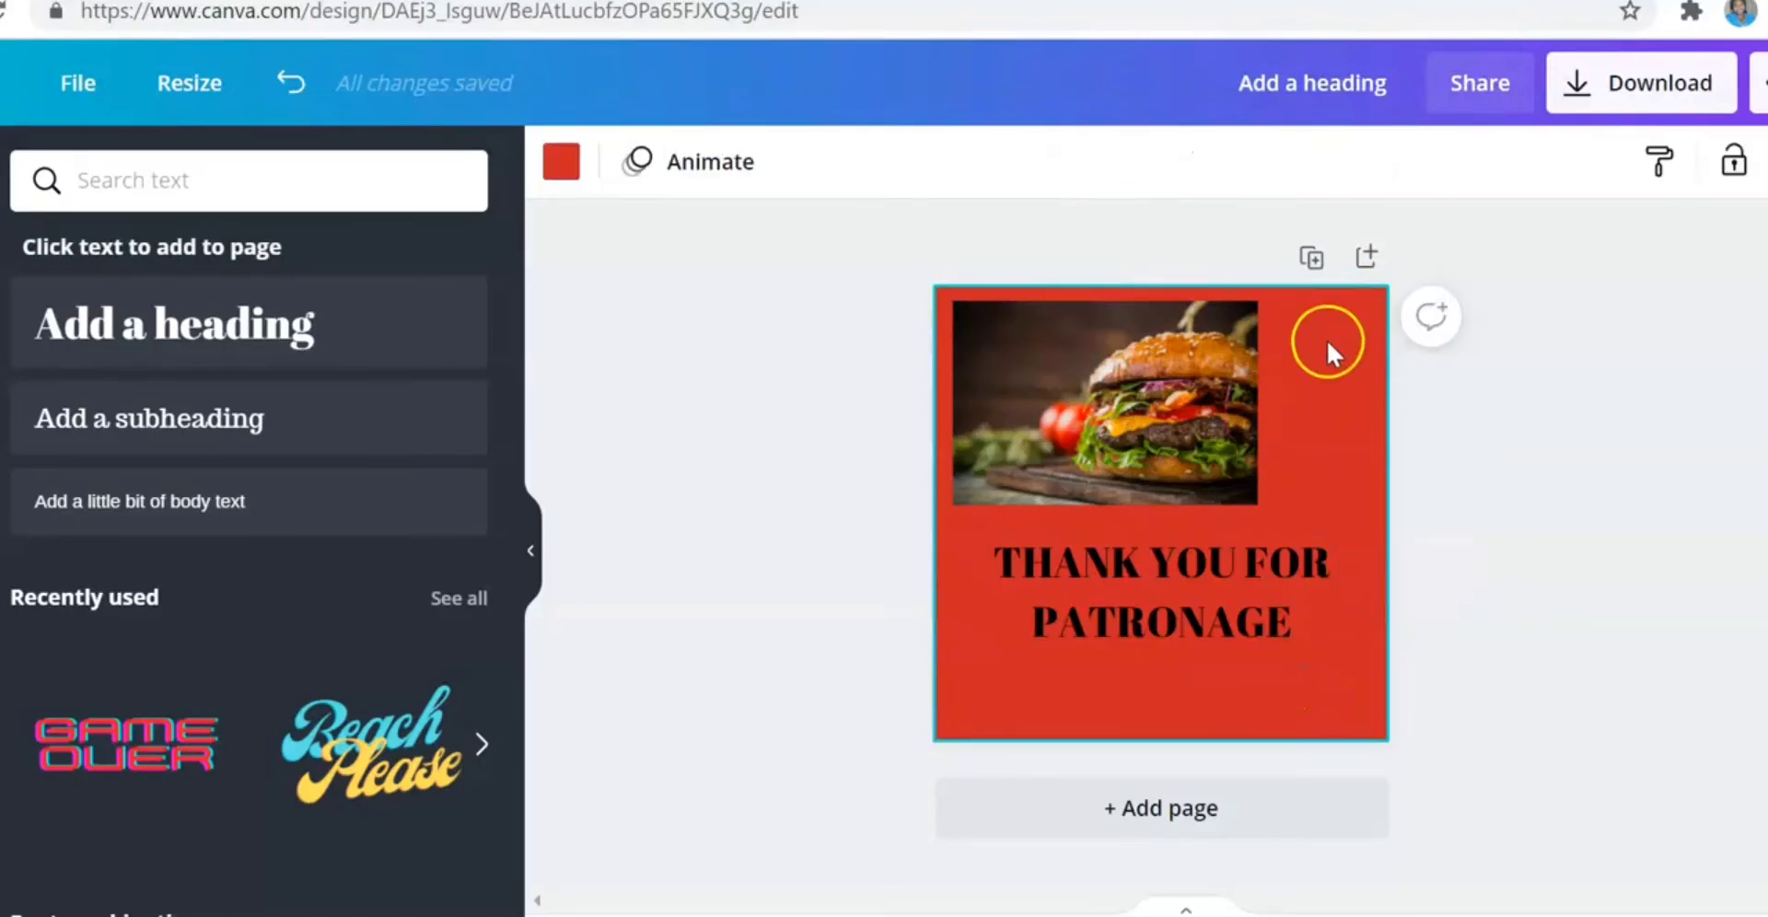
# - Search the text library for "GRADIENT"
pyautogui.click(222, 194)
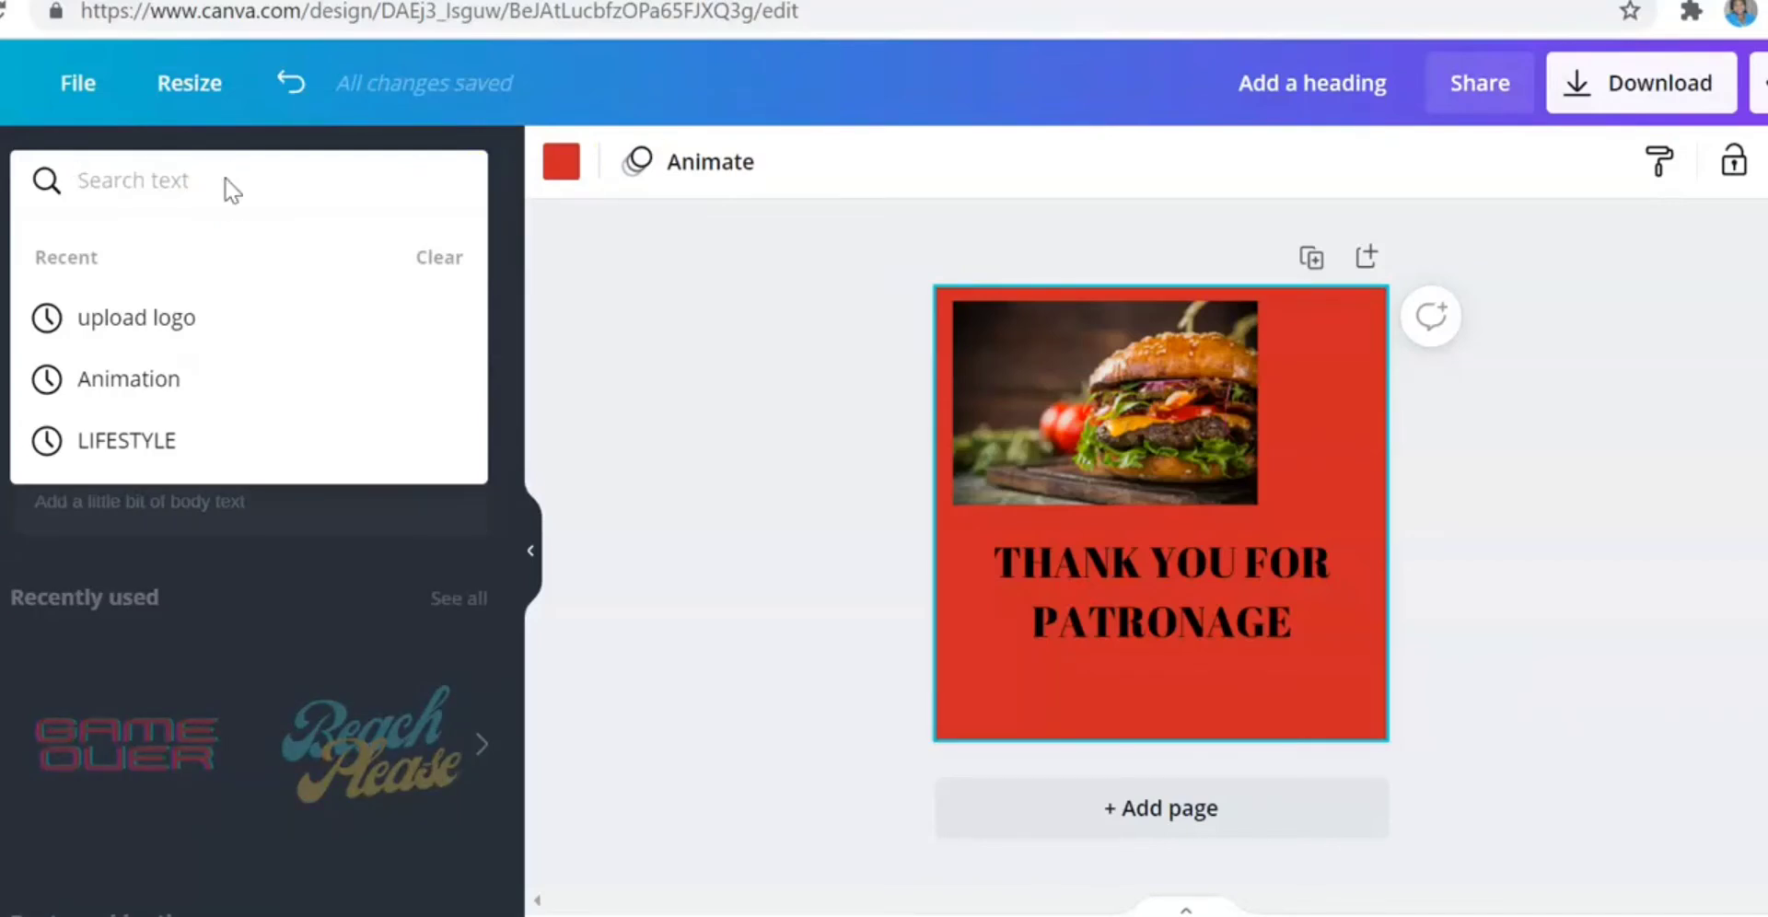
pyautogui.write('GR')
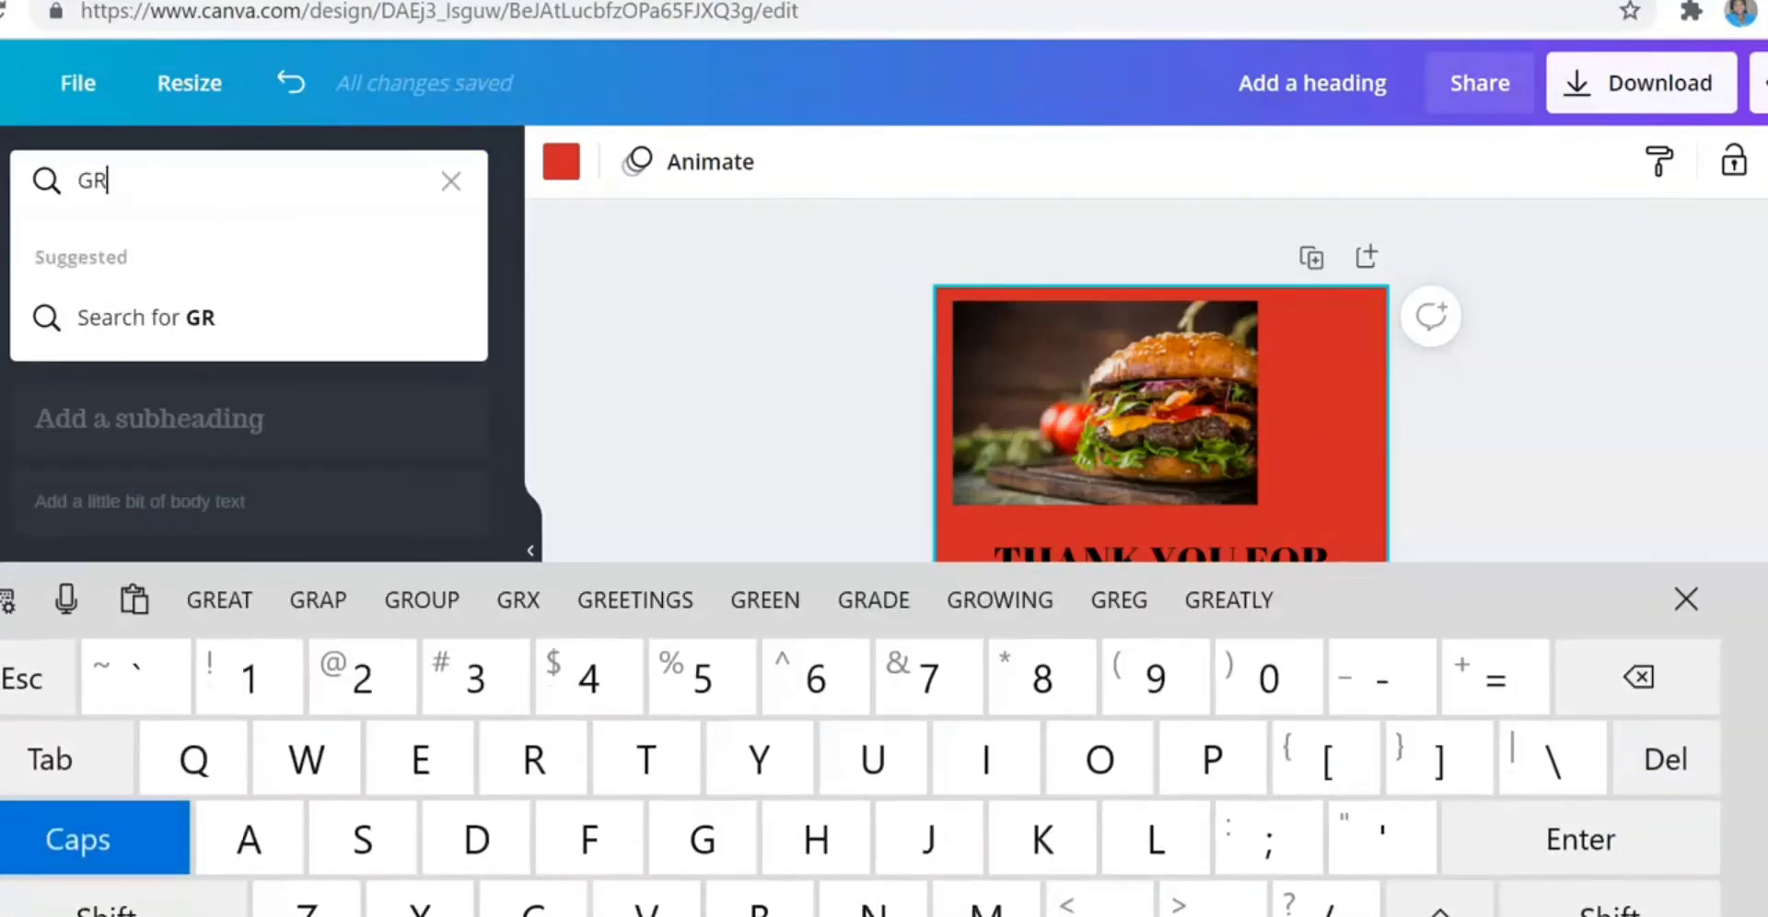
pyautogui.write('A')
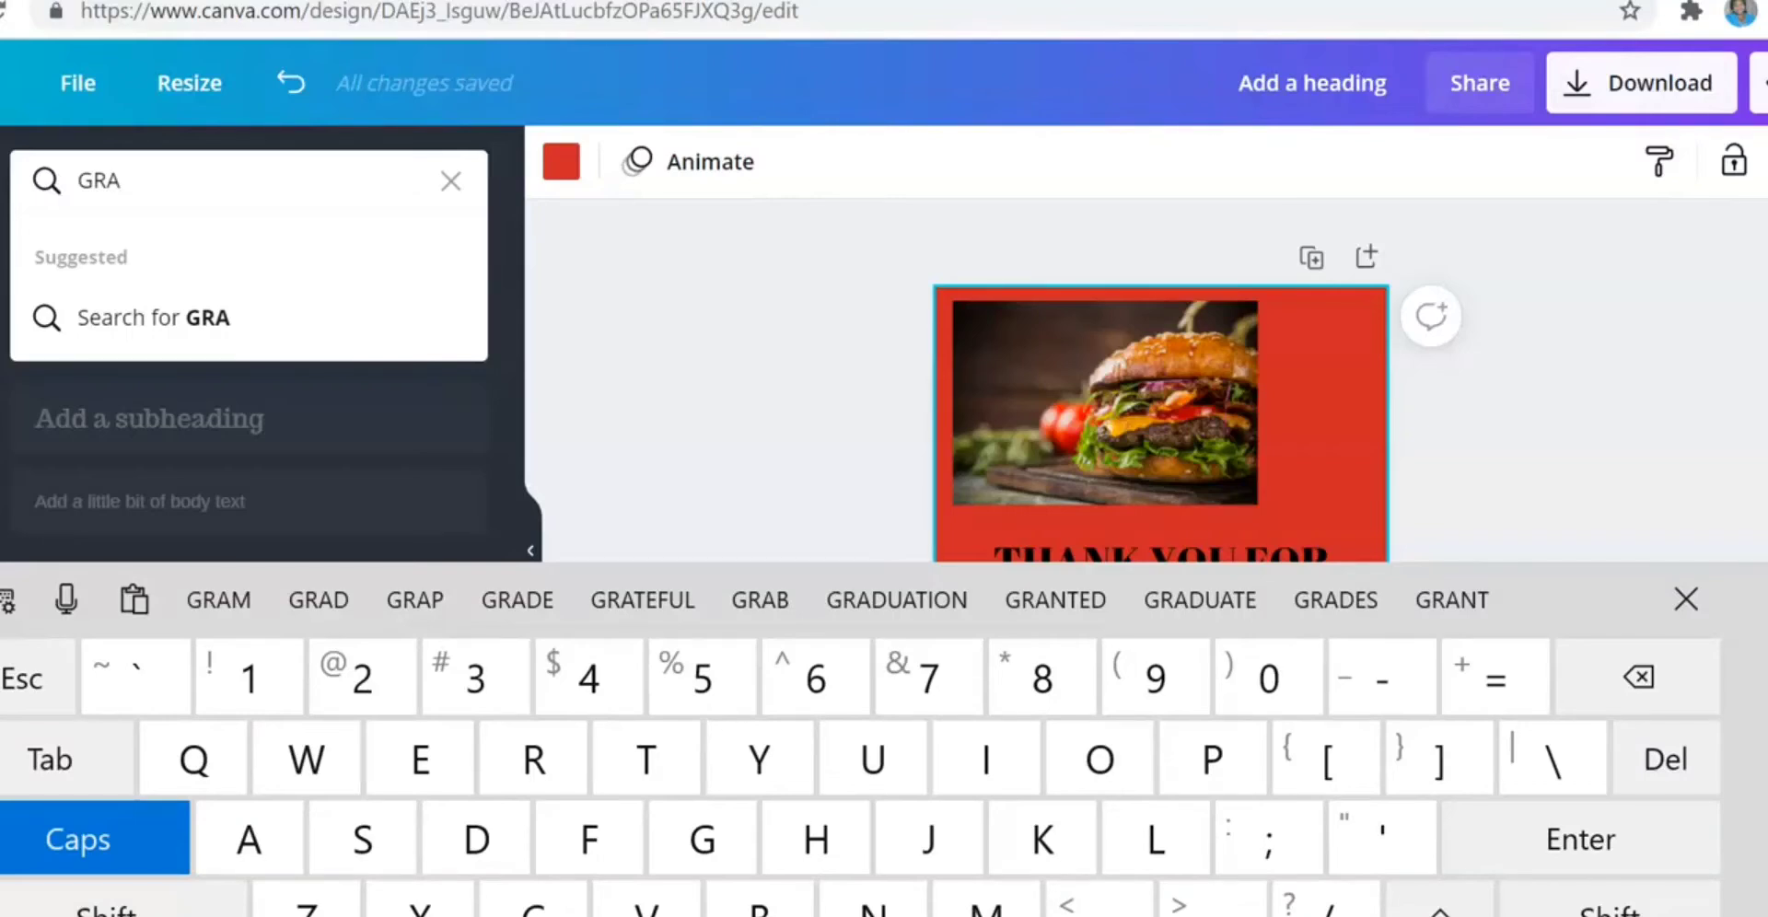
pyautogui.write('DIENT')
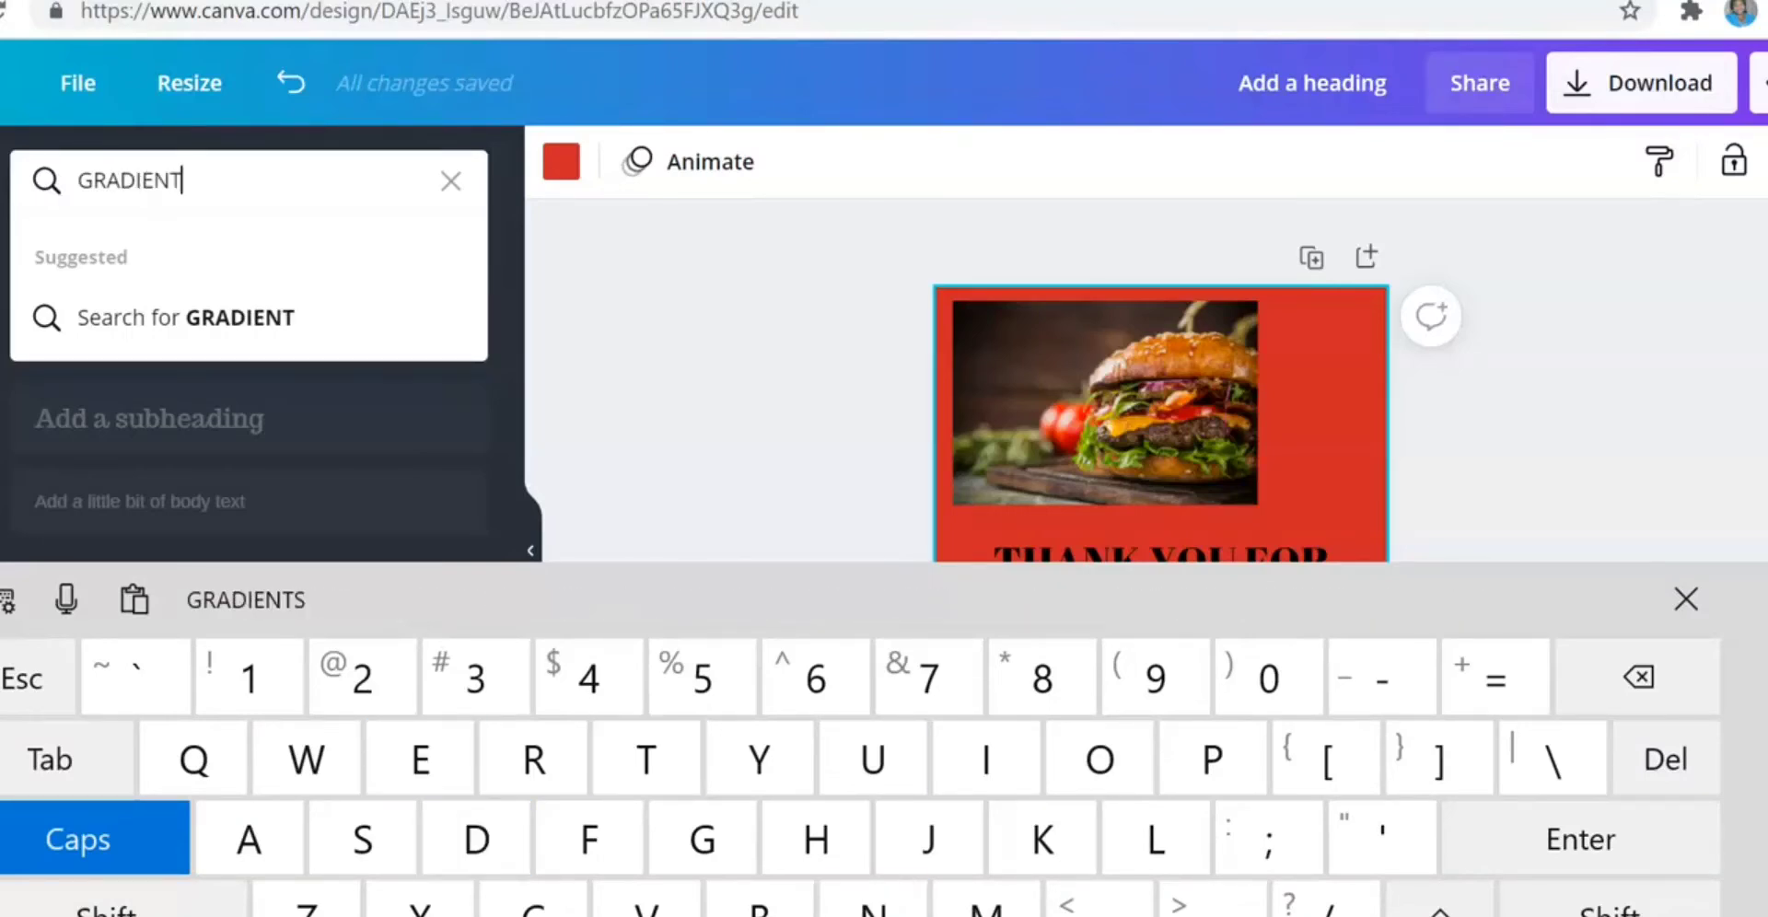
pyautogui.press('Return')
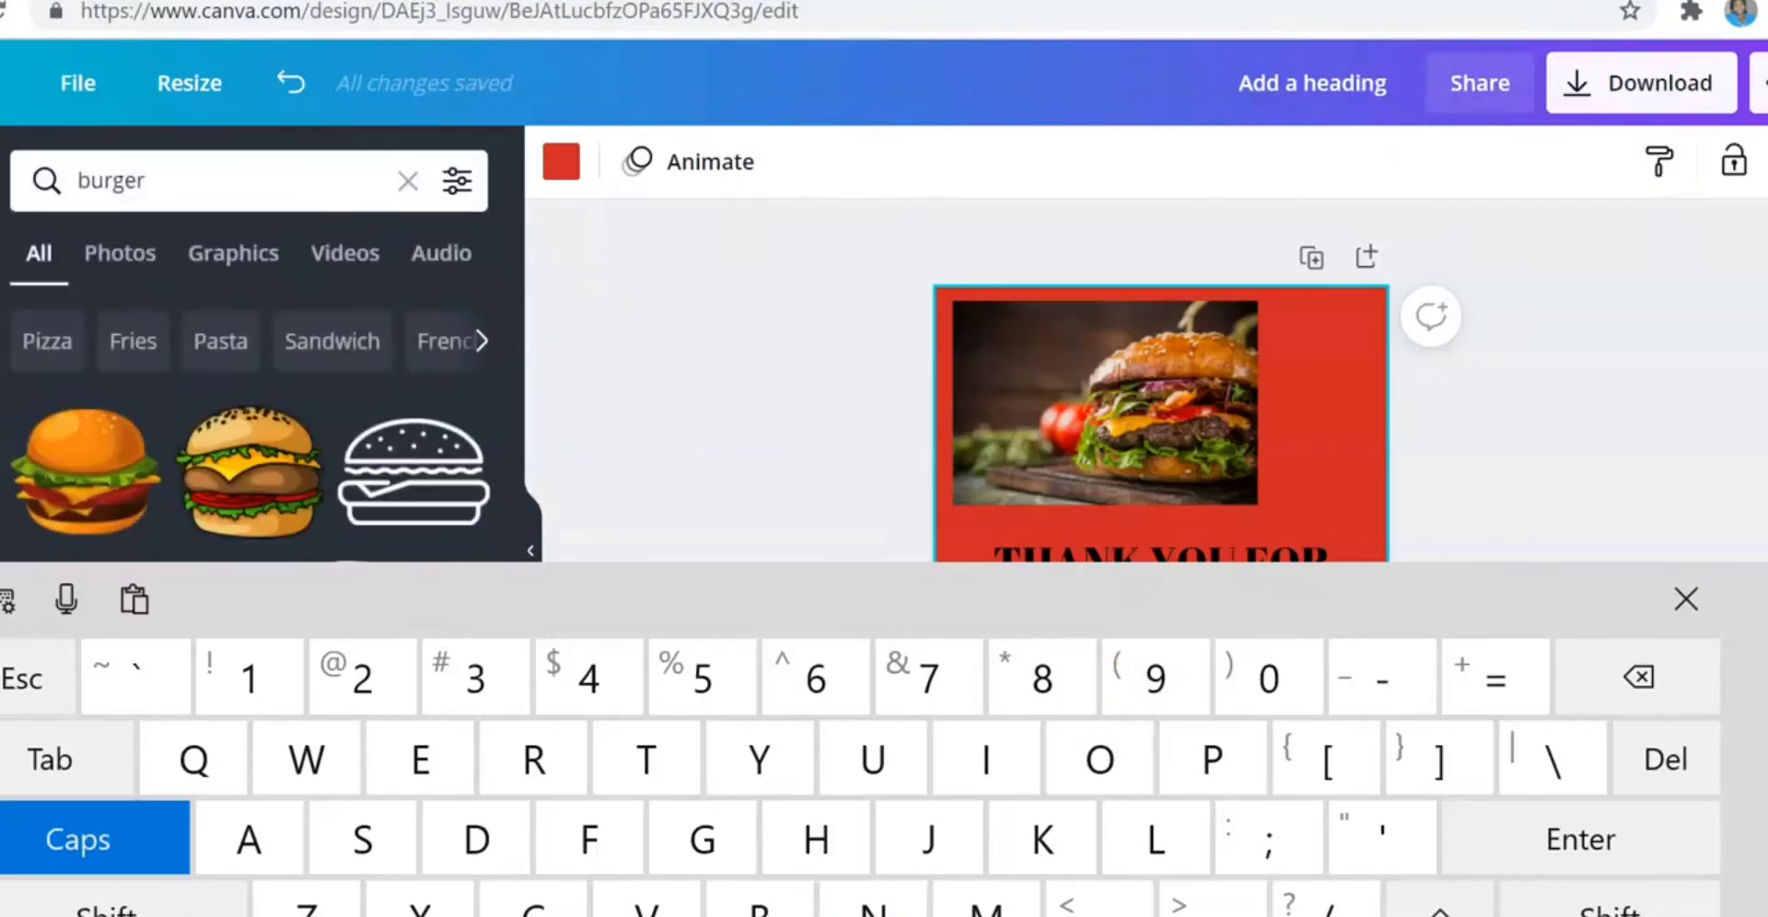
# - Replace the burger search in the elements library with a search for "gradient"
pyautogui.click(177, 181)
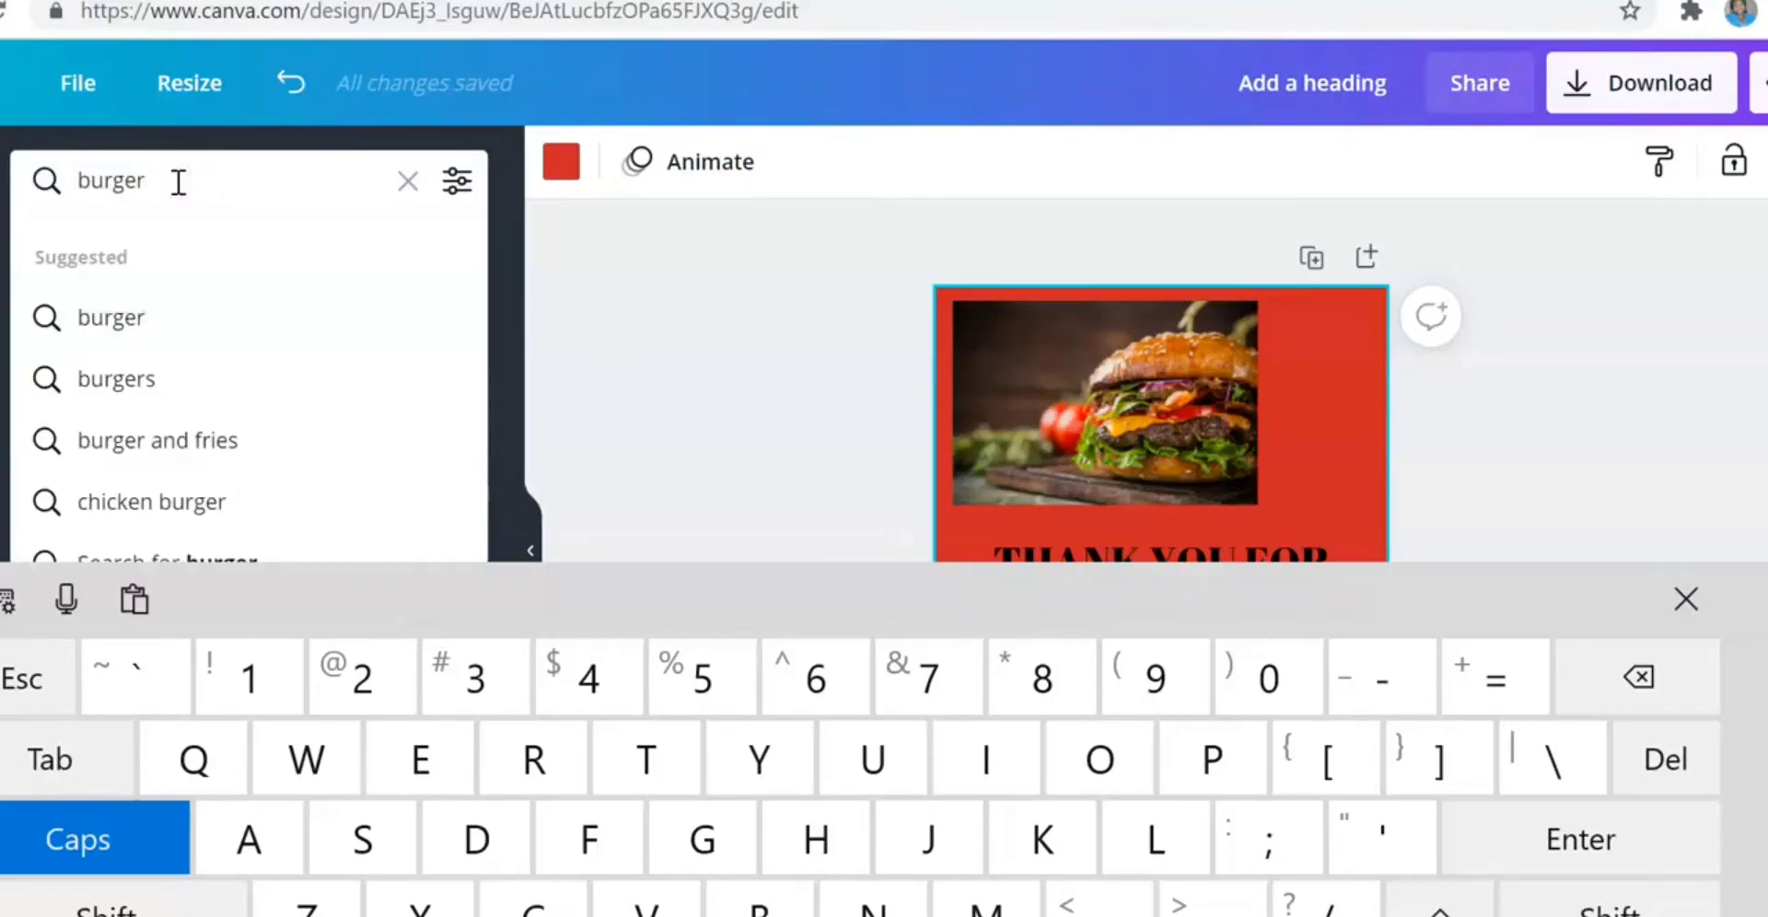
pyautogui.press('BackSpace')
pyautogui.press('BackSpace')
pyautogui.press('BackSpace')
pyautogui.press('BackSpace')
pyautogui.press('BackSpace')
pyautogui.press('BackSpace')
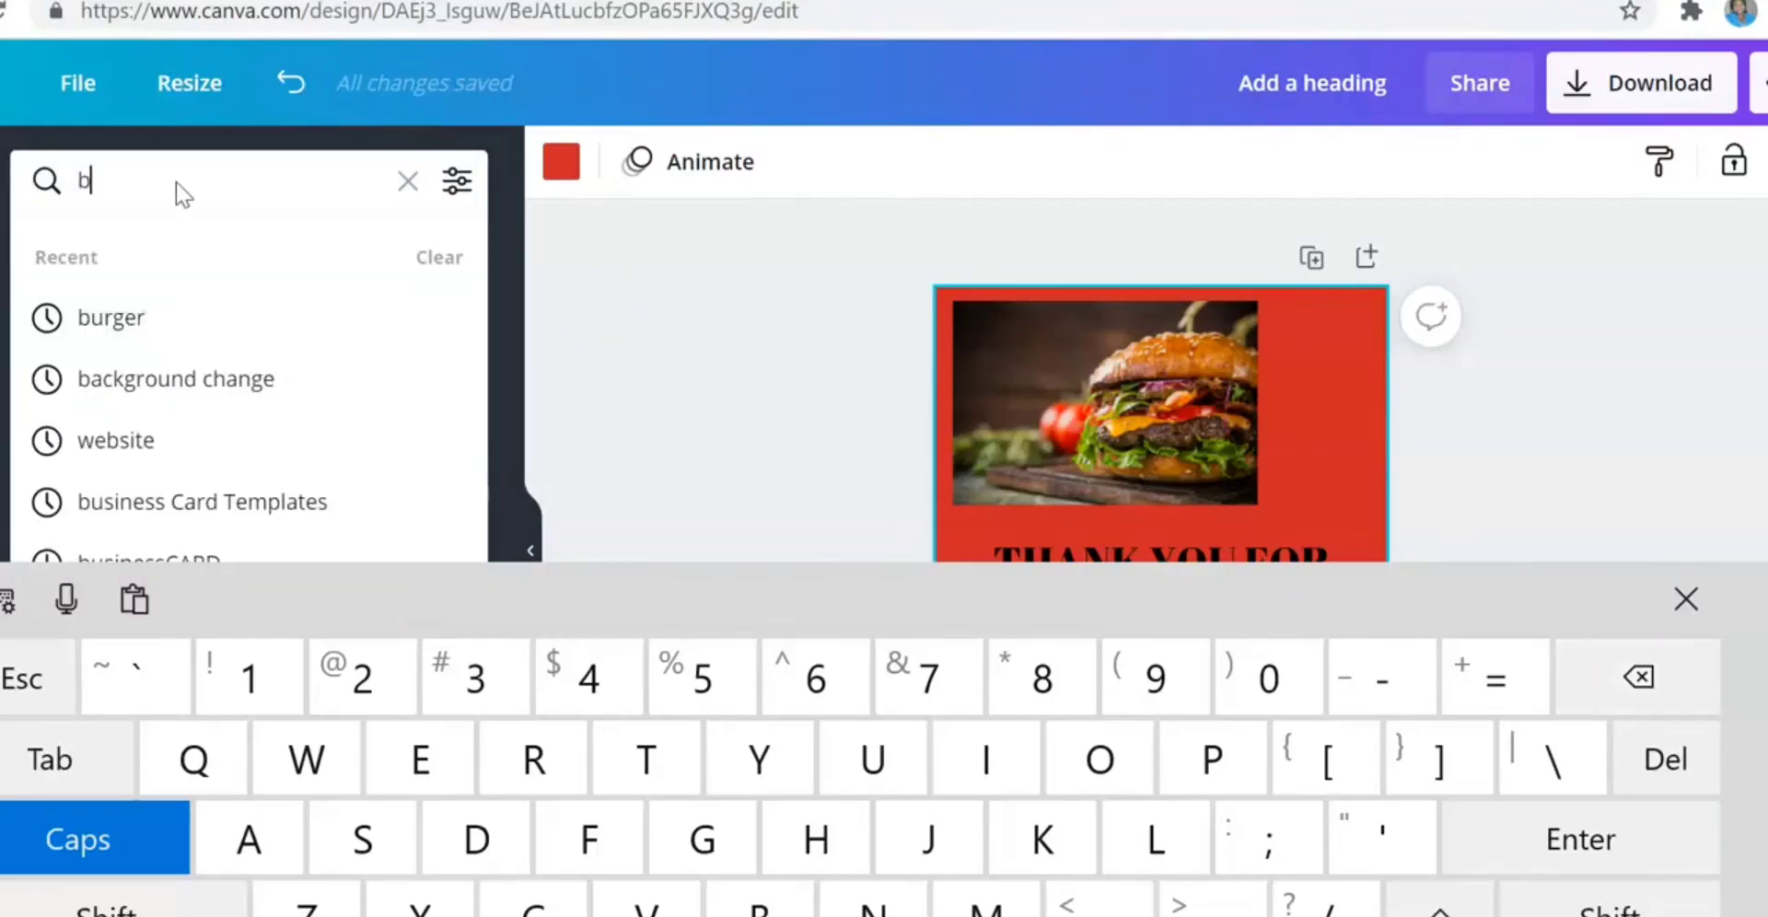
pyautogui.write('GRADI')
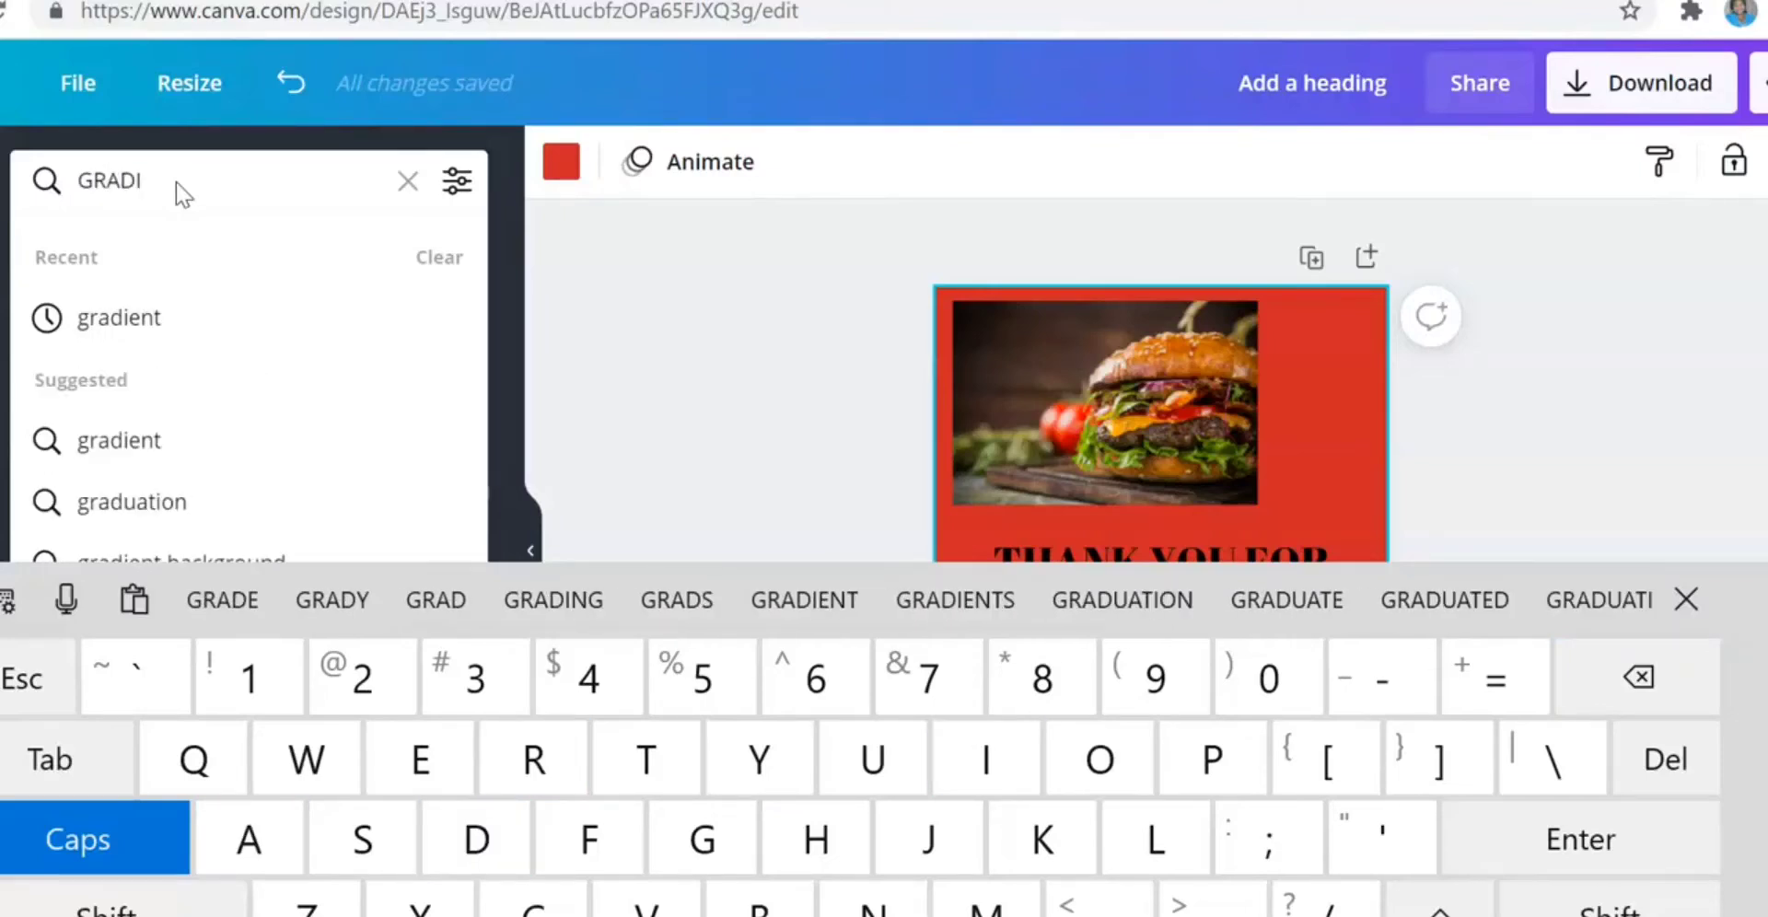
pyautogui.click(119, 317)
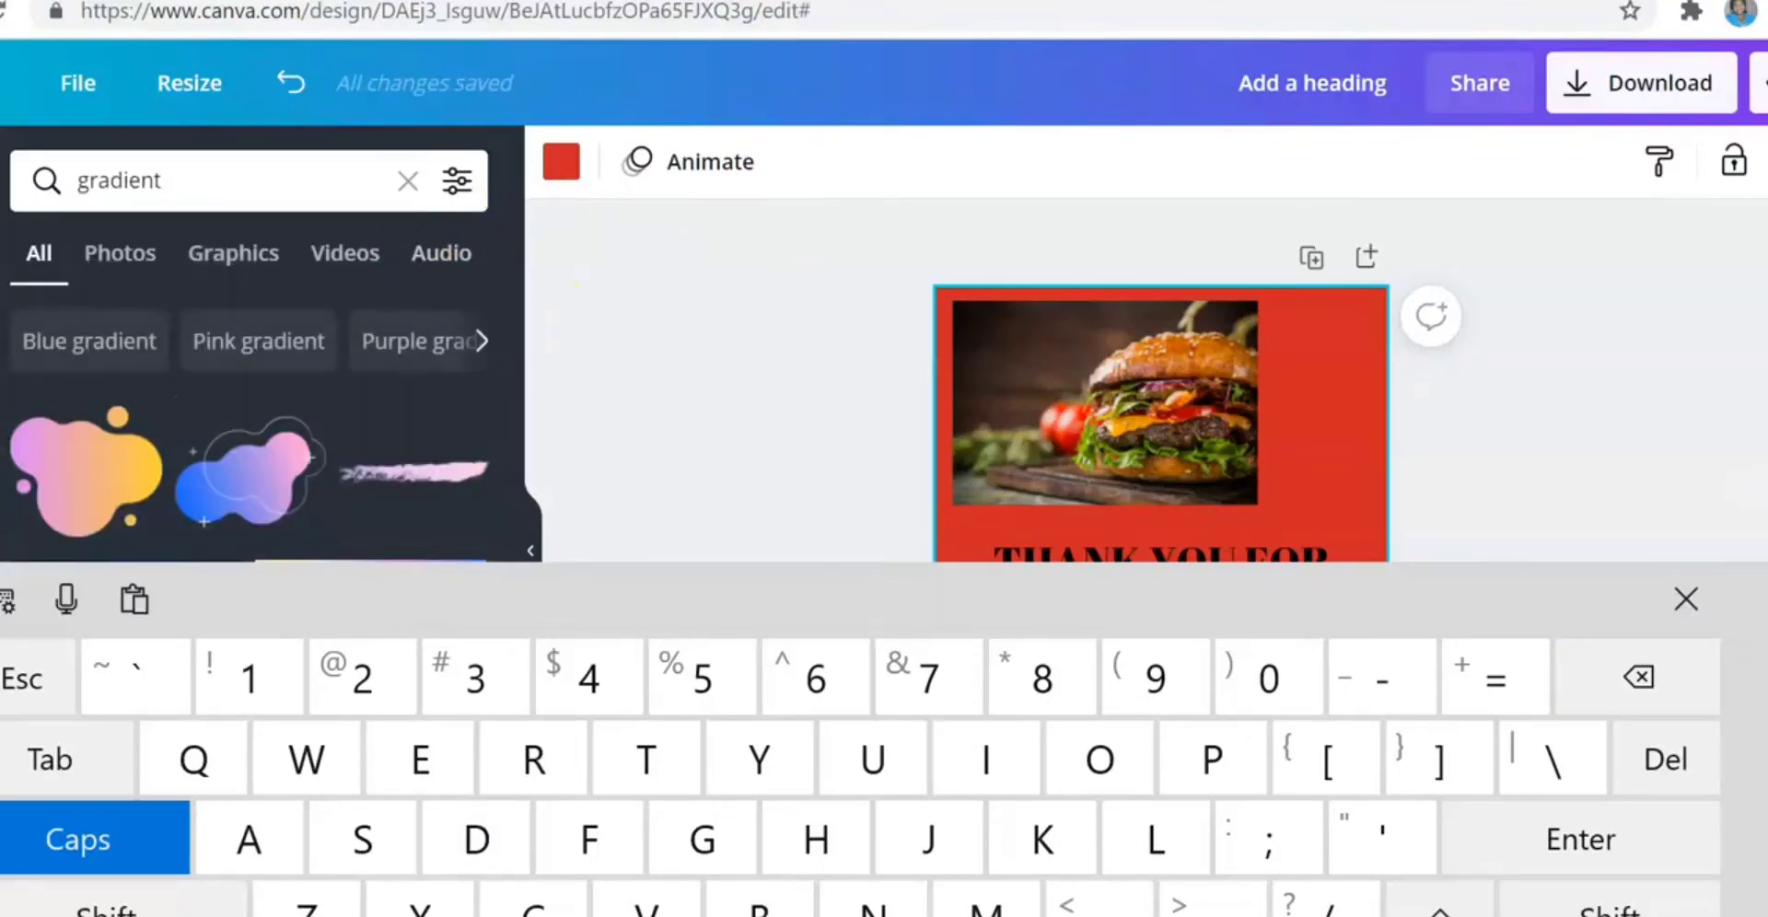
pyautogui.click(1687, 599)
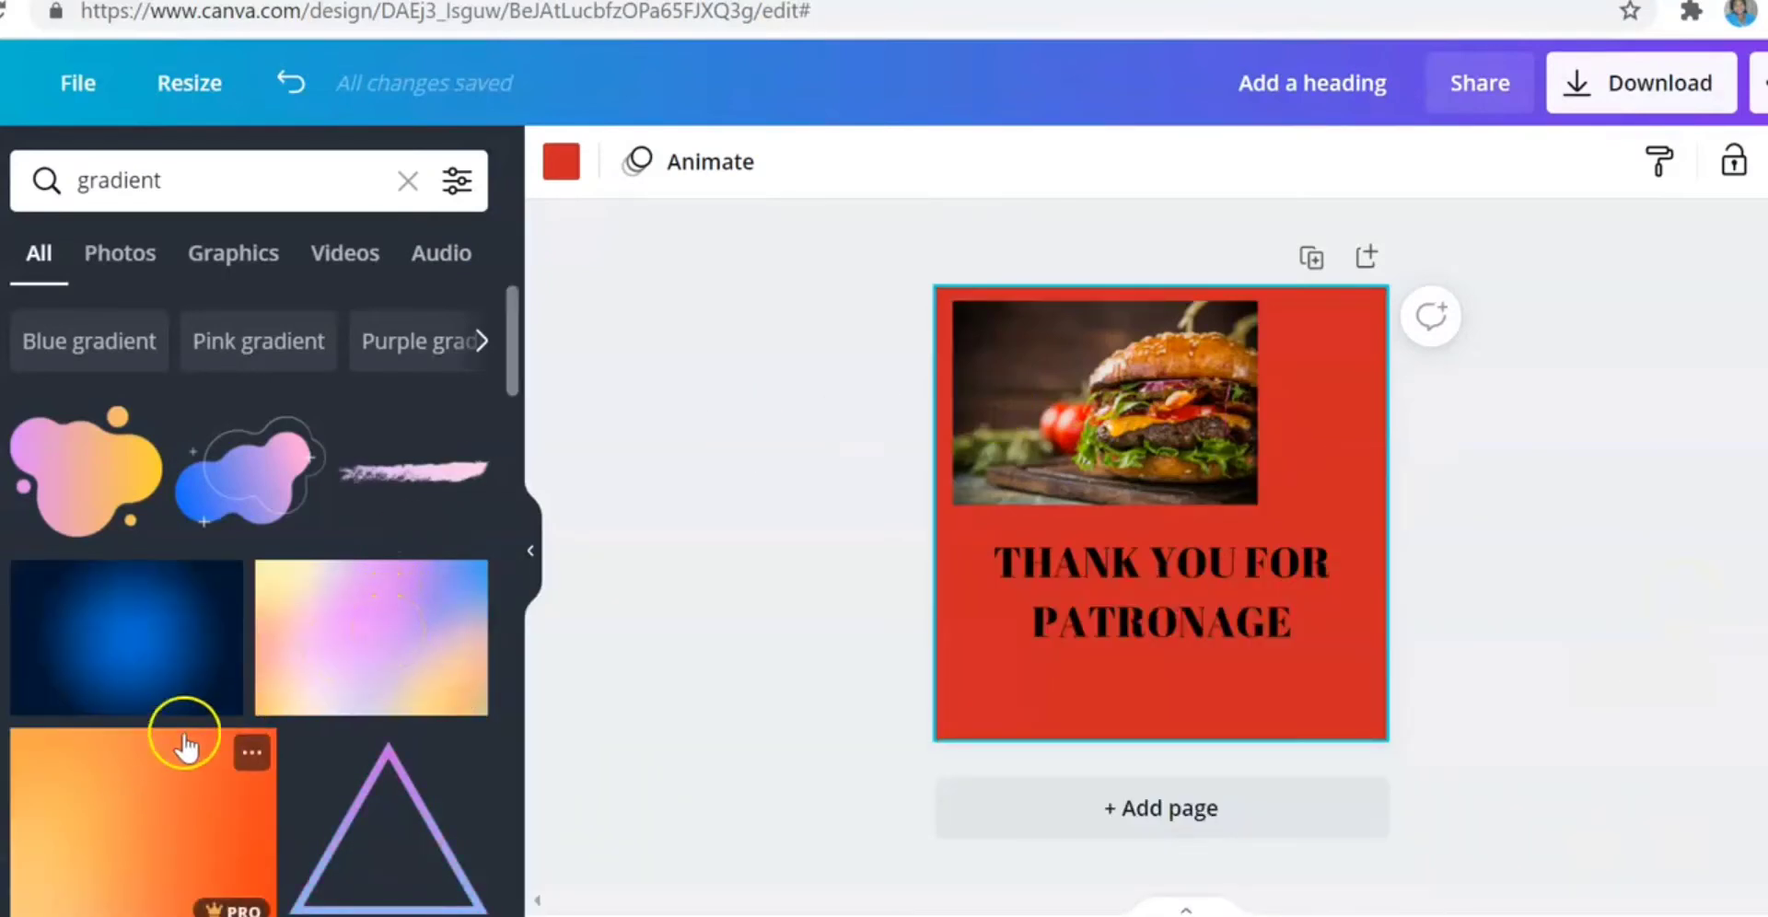
# - Try the orange gradient image on the page, adjust its upper edge and delete it
pyautogui.click(173, 864)
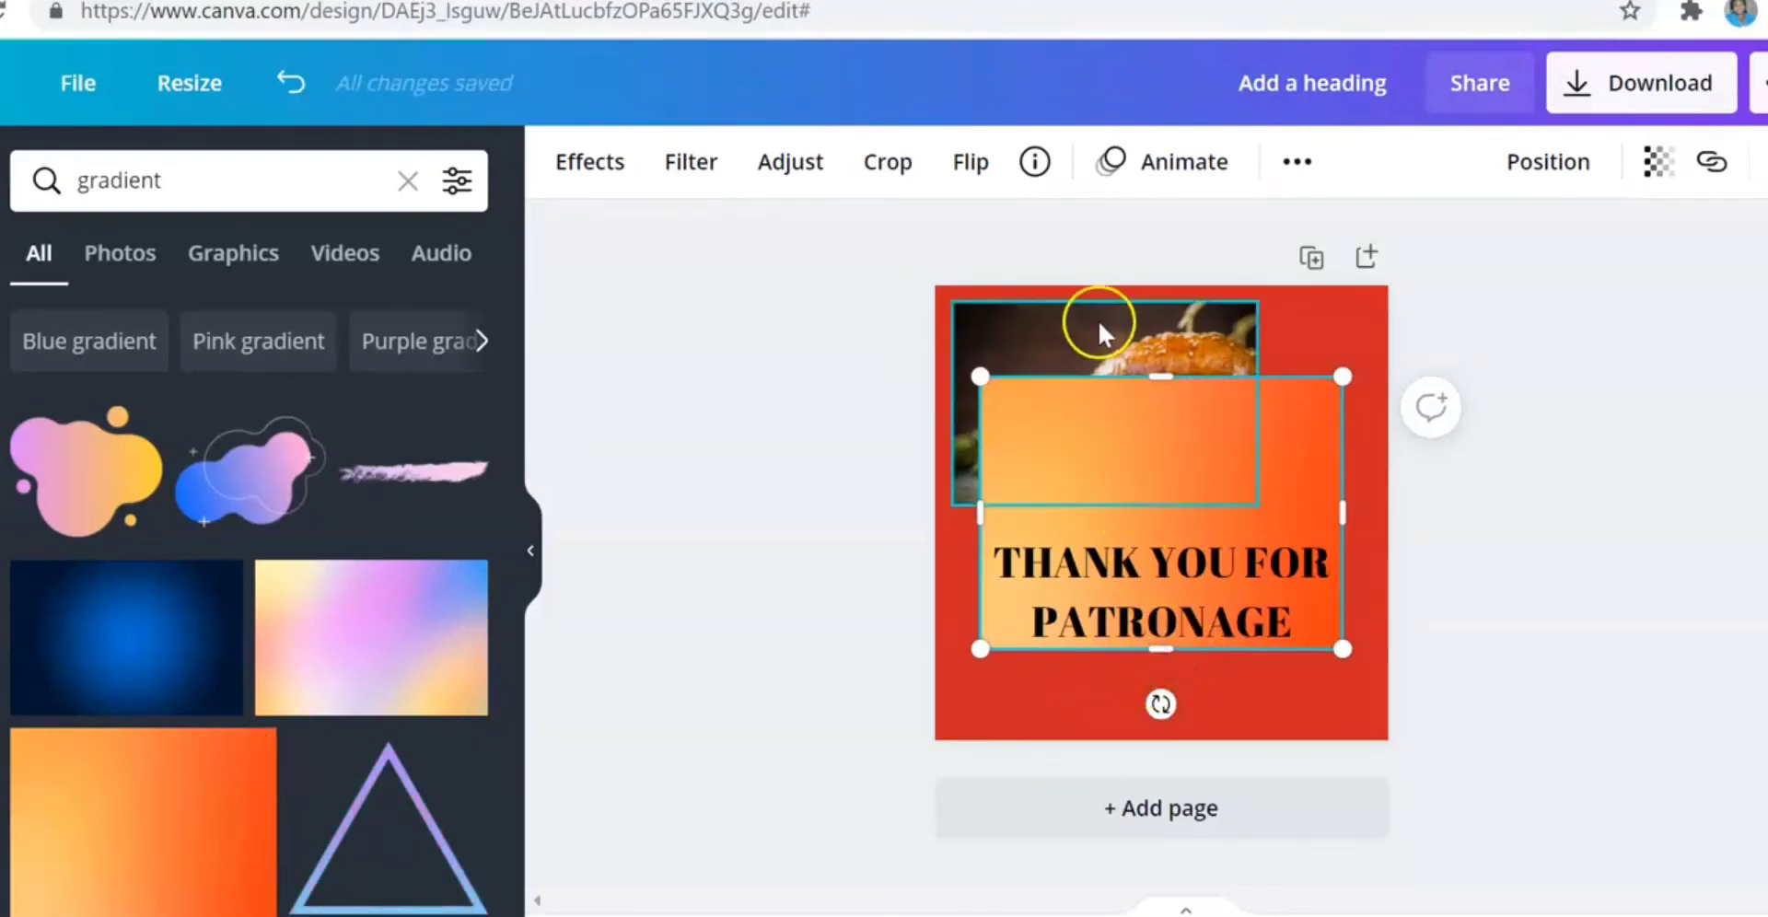
pyautogui.moveTo(1160, 377)
pyautogui.mouseDown()
pyautogui.moveTo(1168, 308)
pyautogui.moveTo(1168, 398)
pyautogui.mouseUp()
pyautogui.press('Delete')
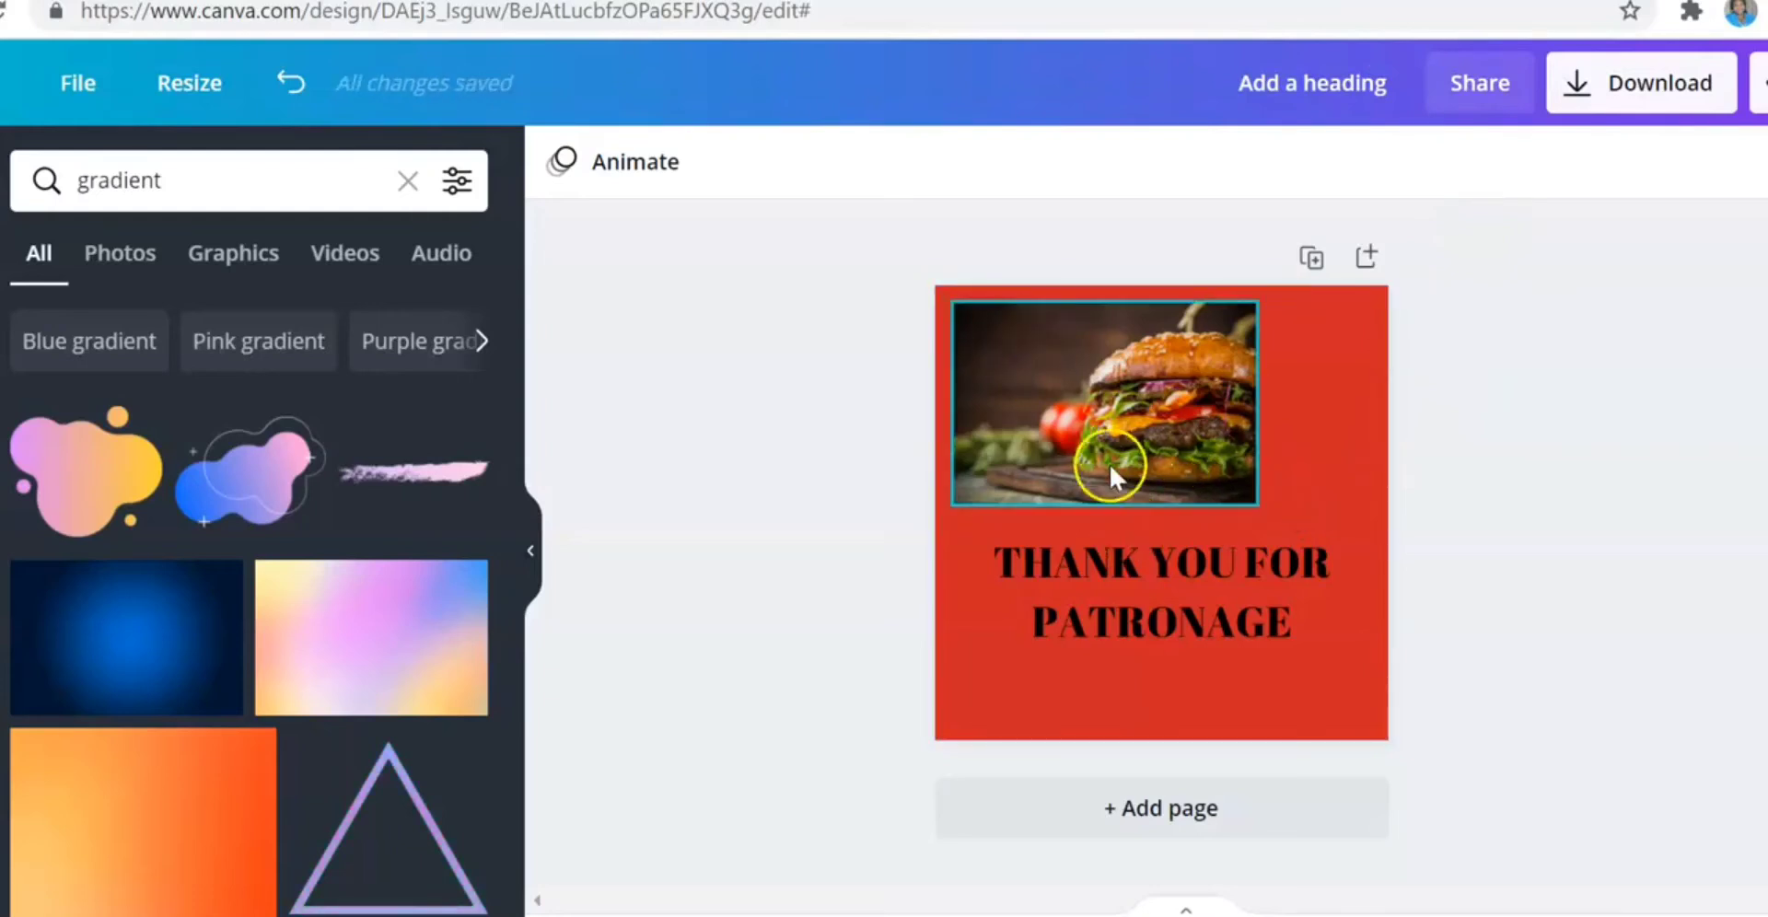
# - Try the purple brand colour on the thank-you heading, then set its text to the green brand colour
pyautogui.click(1142, 583)
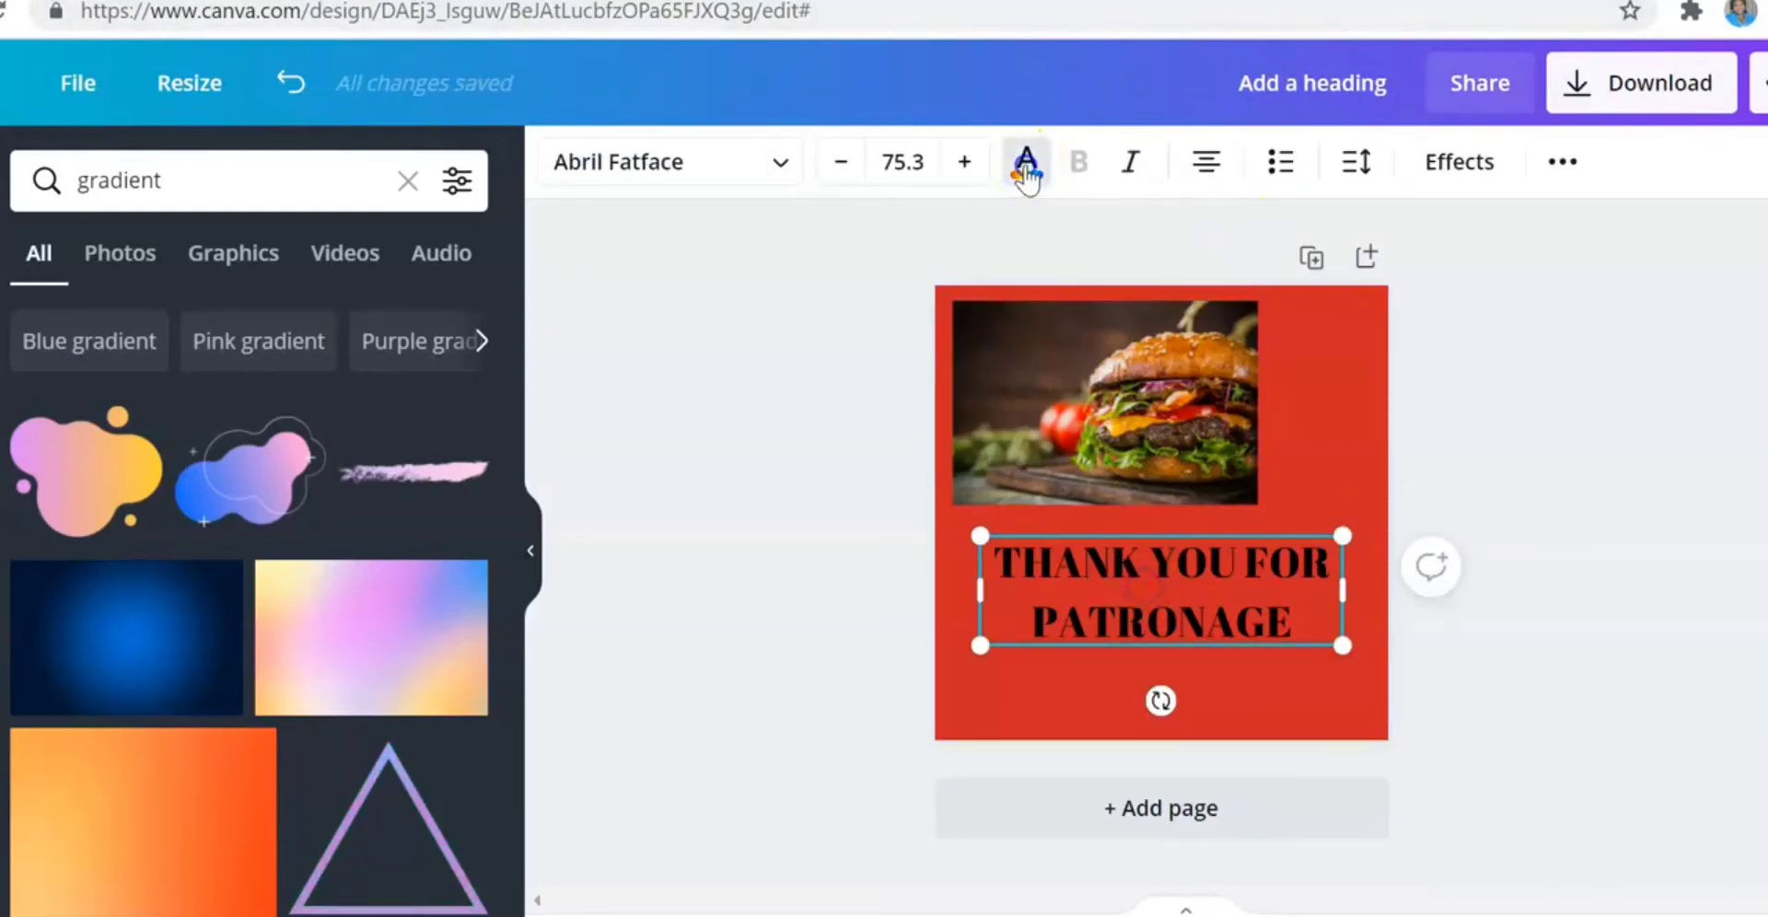
pyautogui.click(1026, 164)
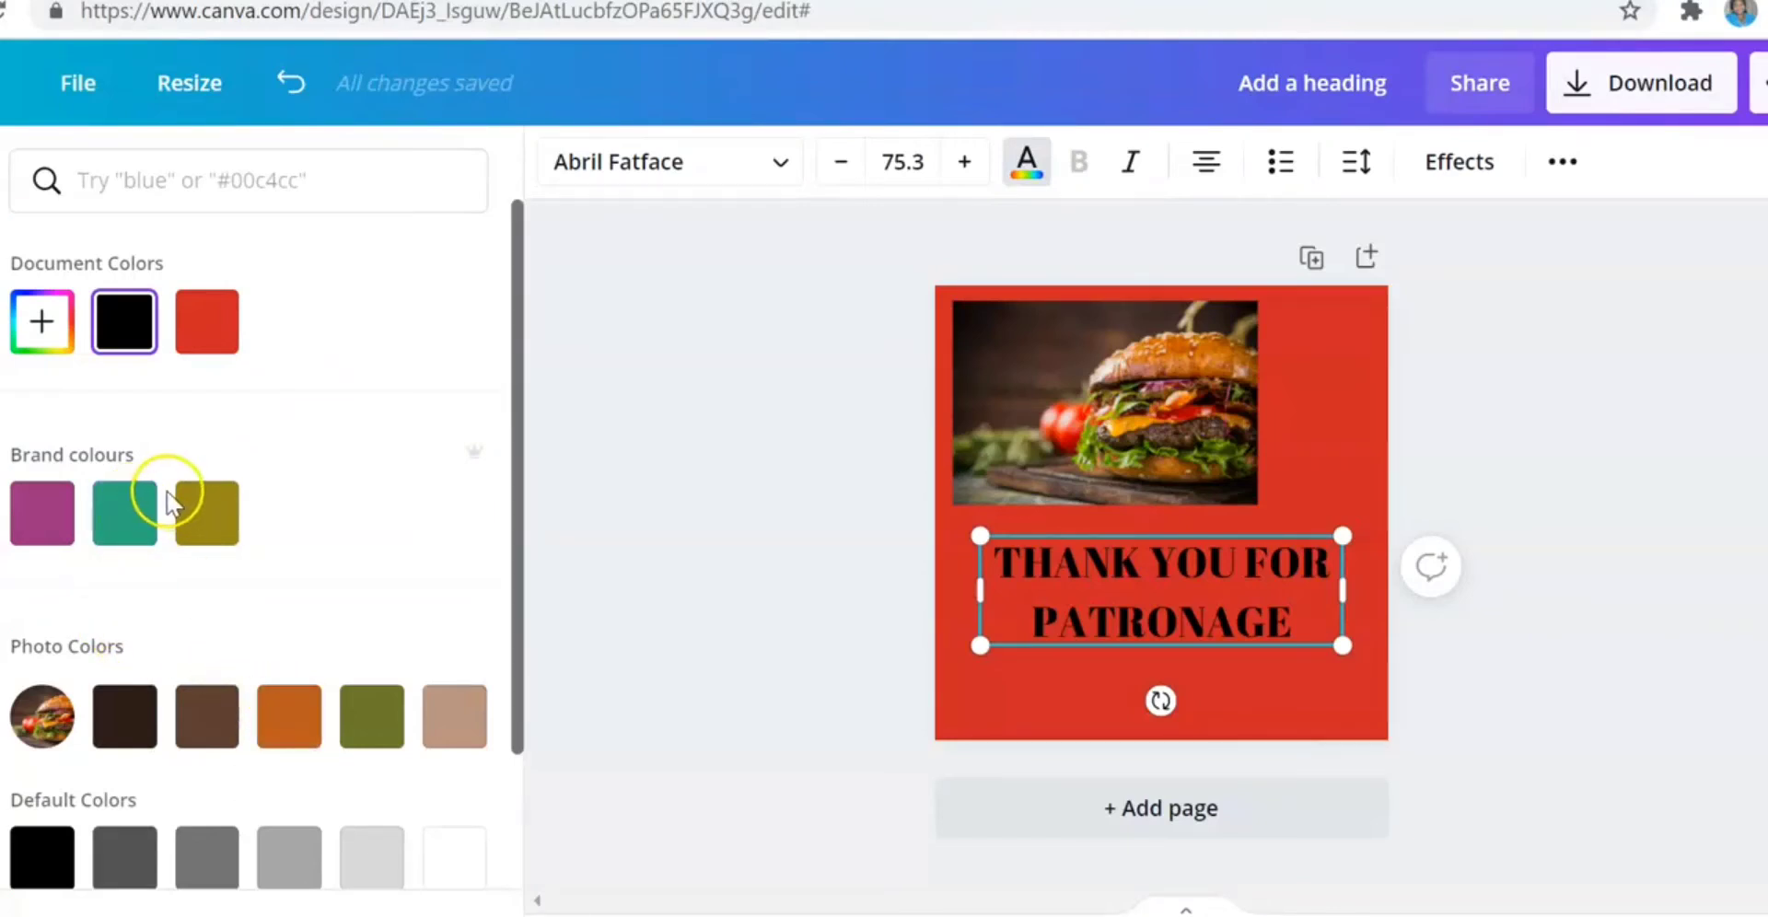
pyautogui.click(74, 514)
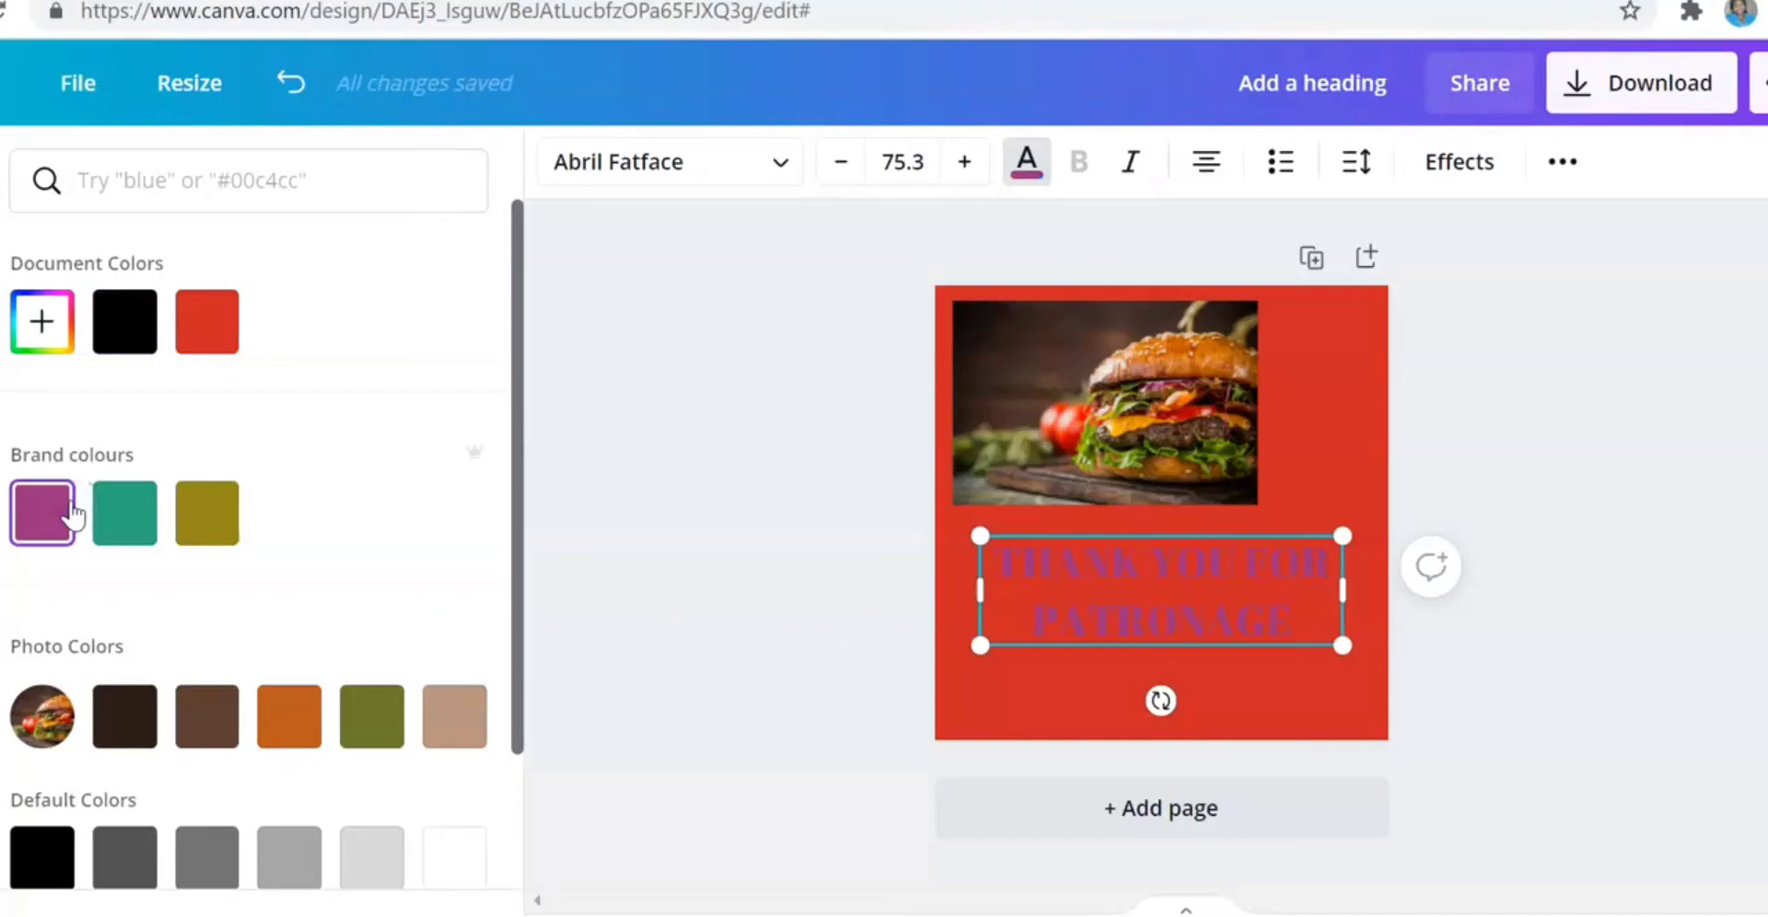
pyautogui.click(125, 513)
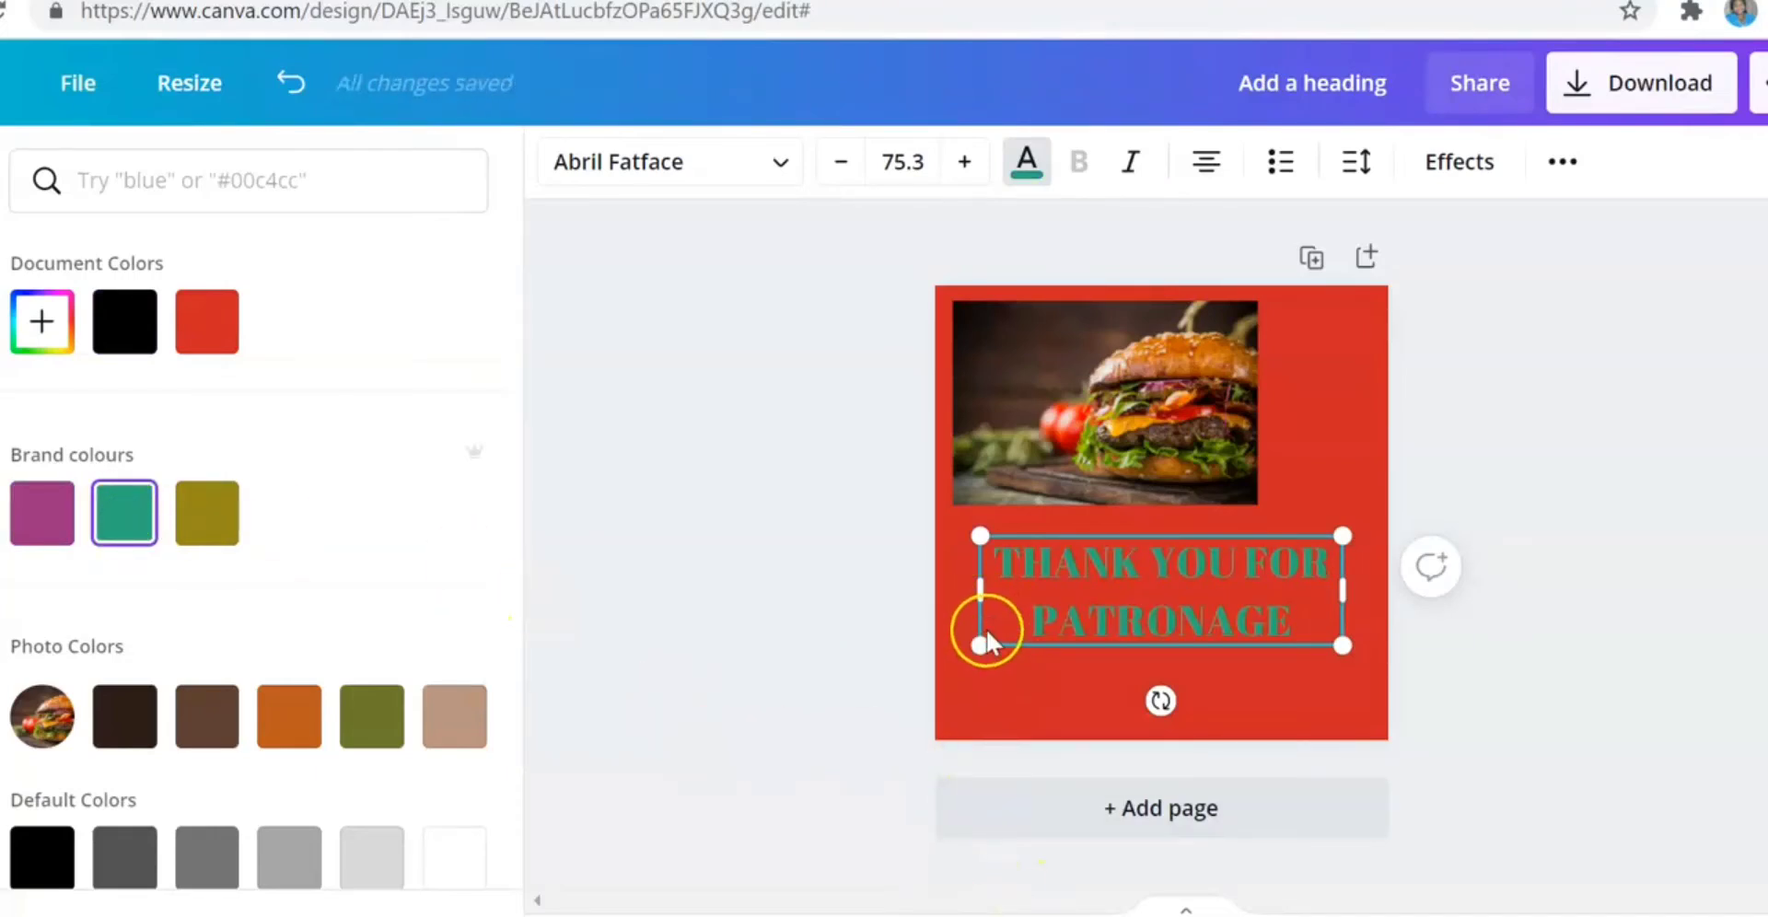
# - Enlarge the thank-you heading slightly from its lower corner, to font size 77.2
pyautogui.moveTo(979, 643); pyautogui.dragTo(975, 670)
pyautogui.click(1041, 693)
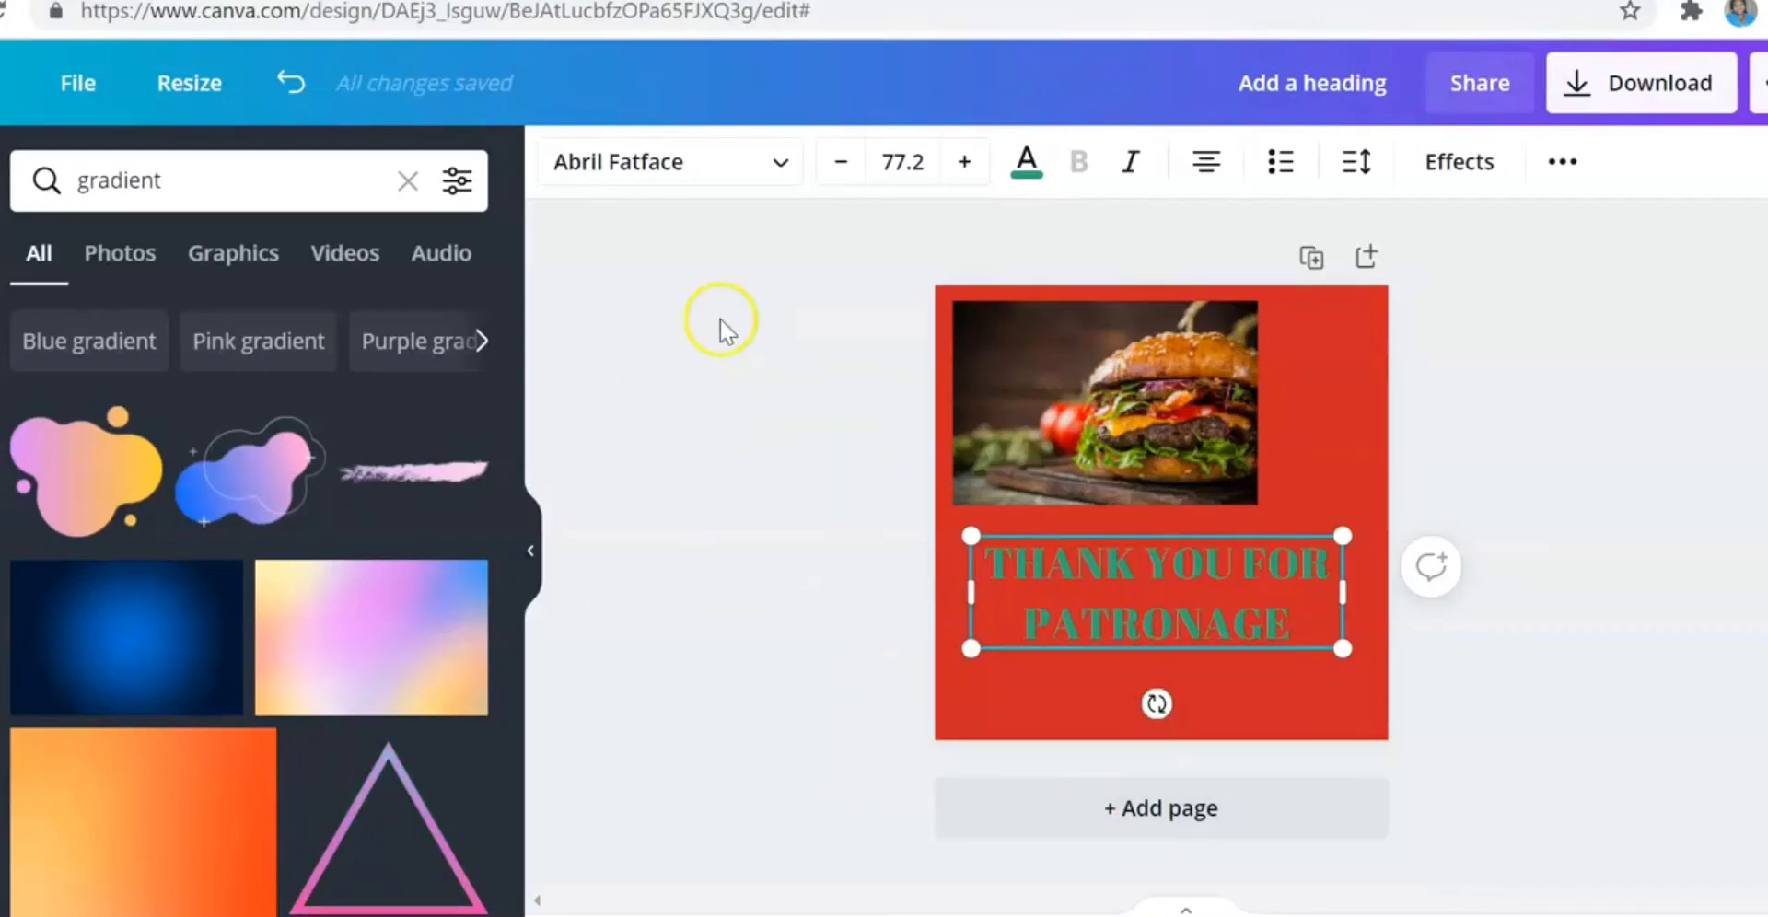
pyautogui.click(0, 516)
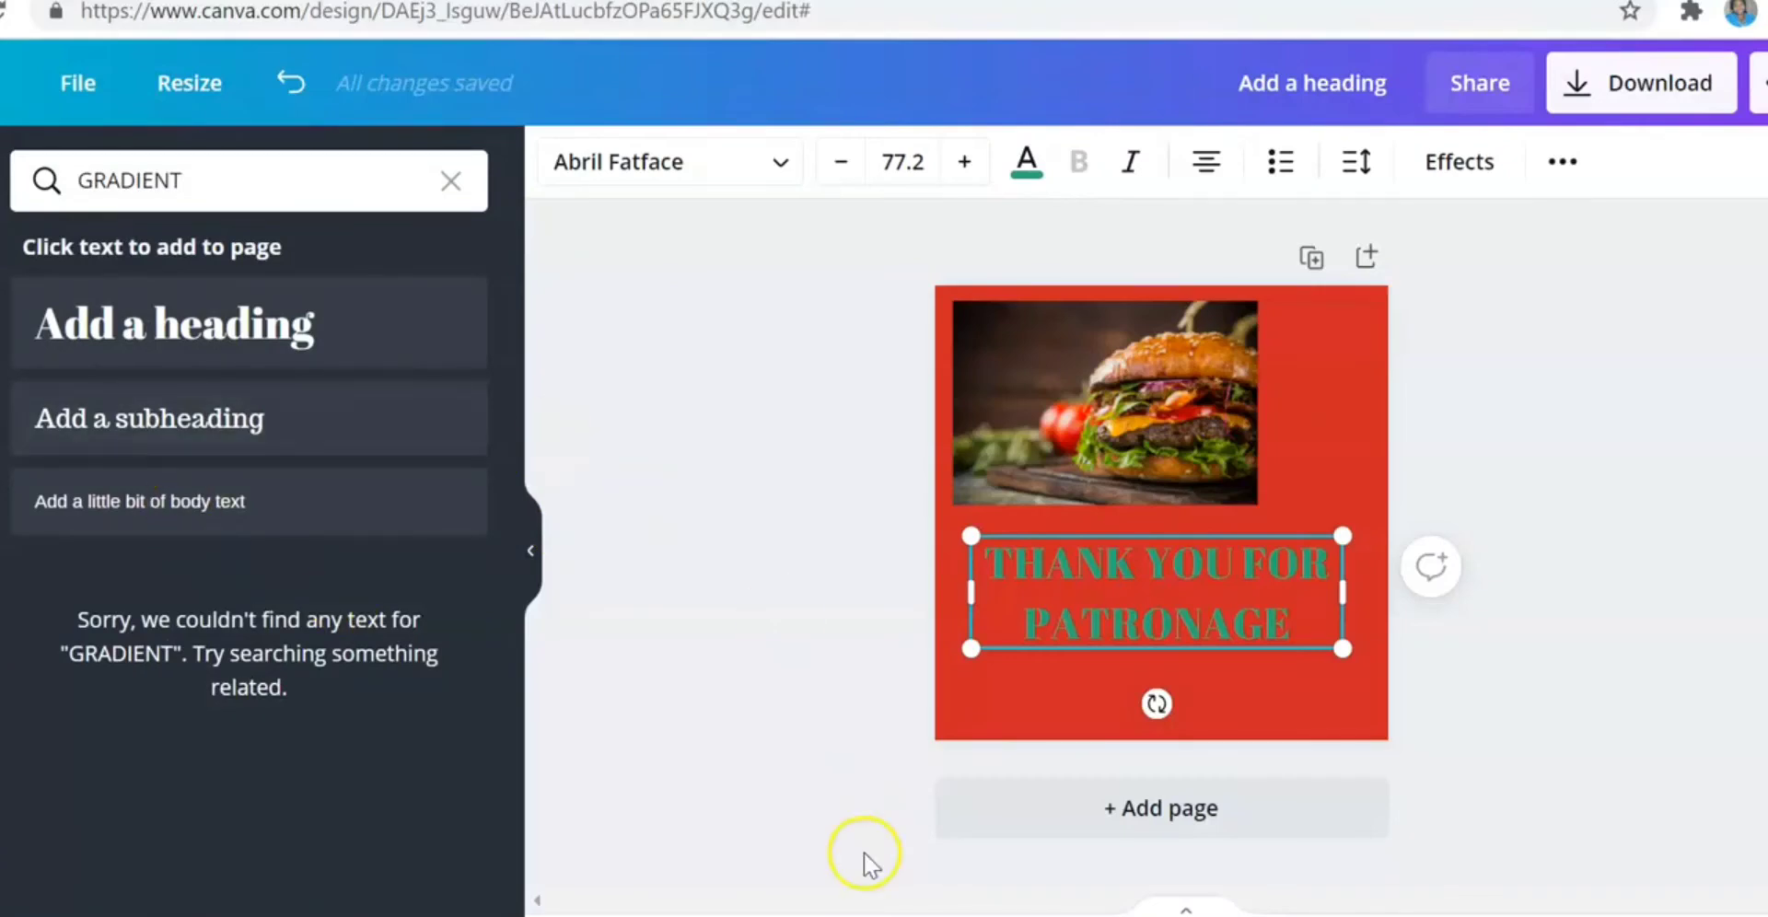
# - Add a second page and set its background to the green document colour
pyautogui.click(1183, 808)
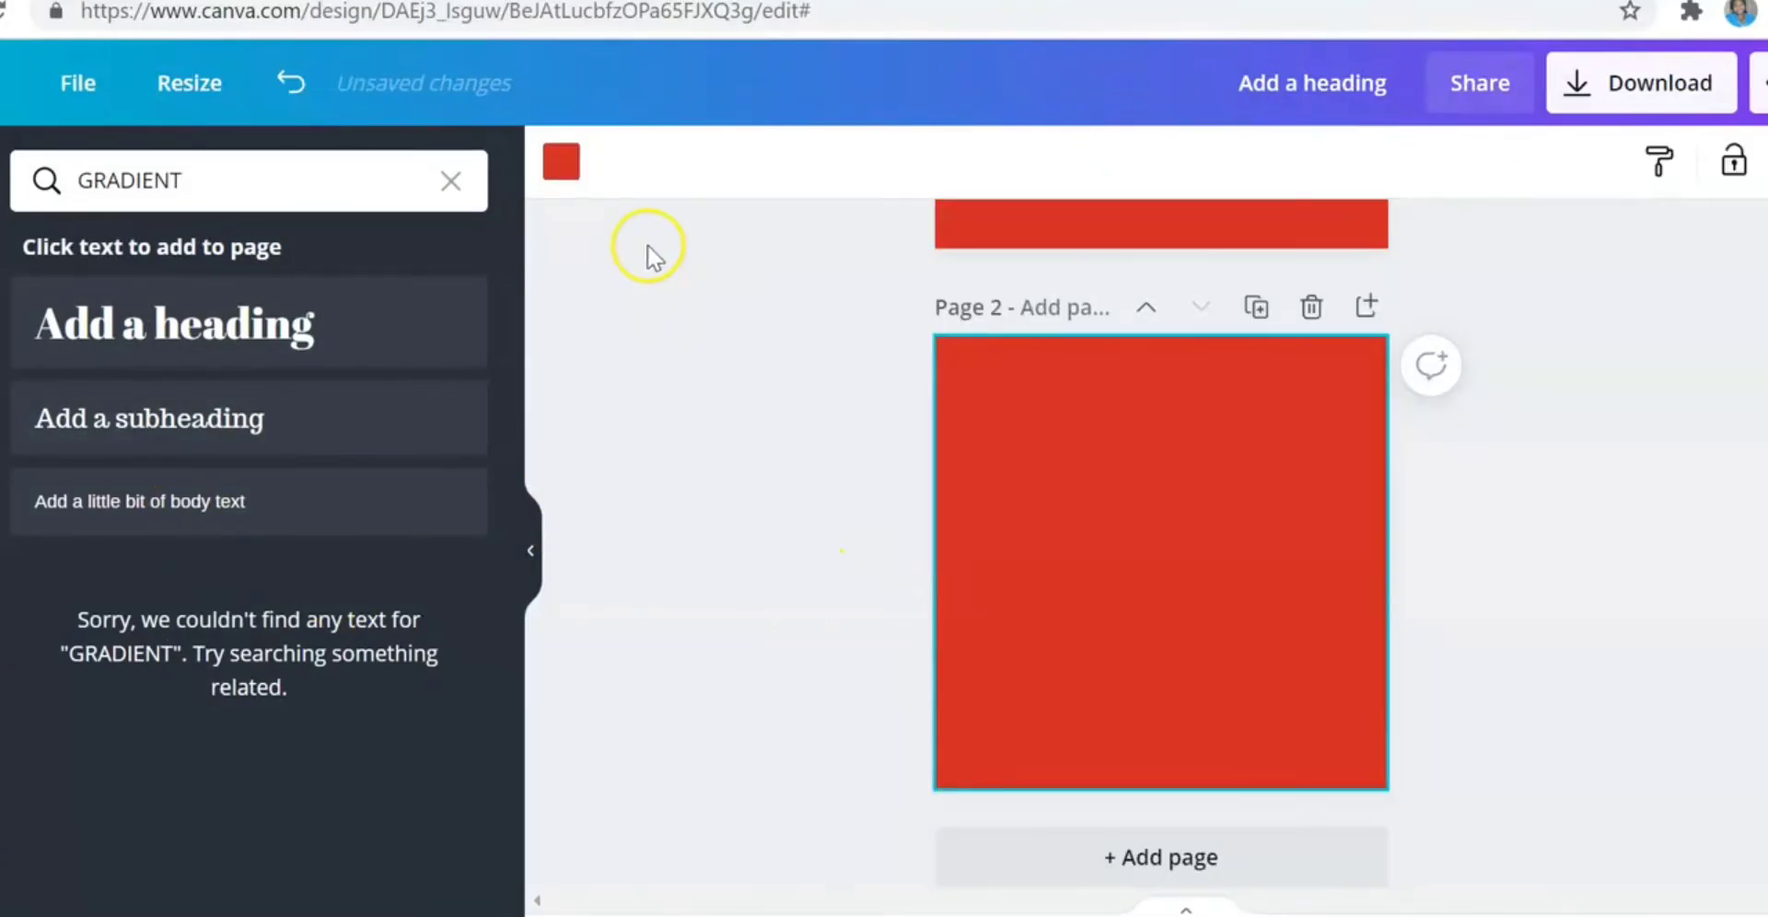
pyautogui.click(561, 161)
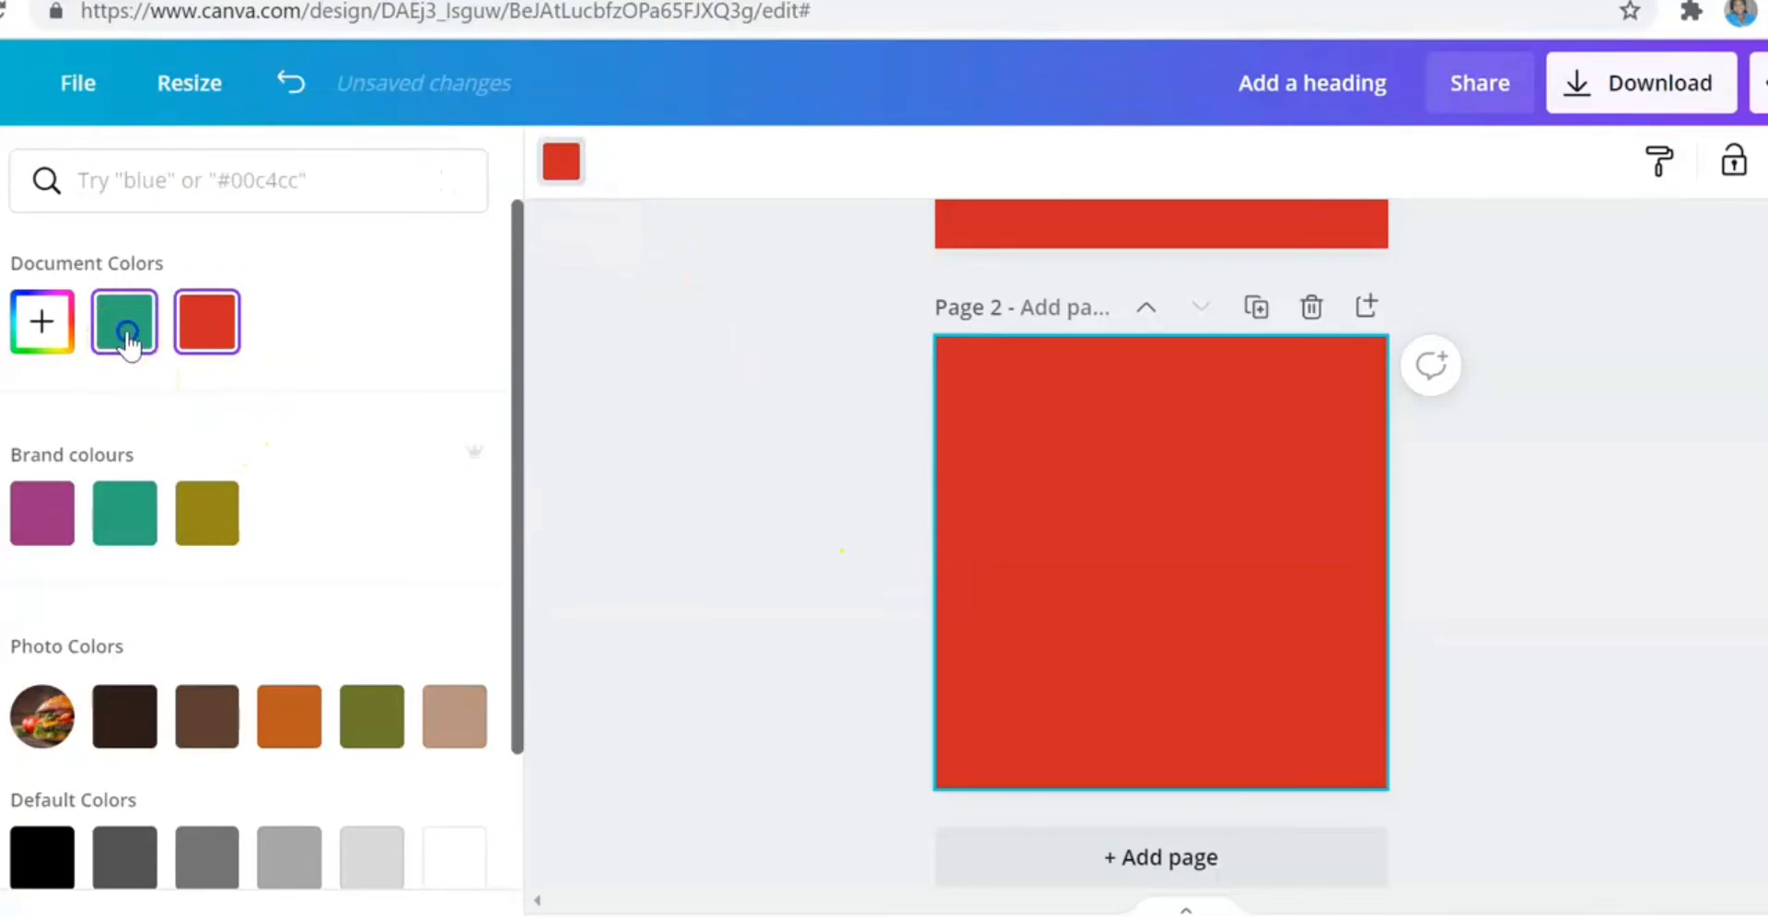
pyautogui.click(123, 331)
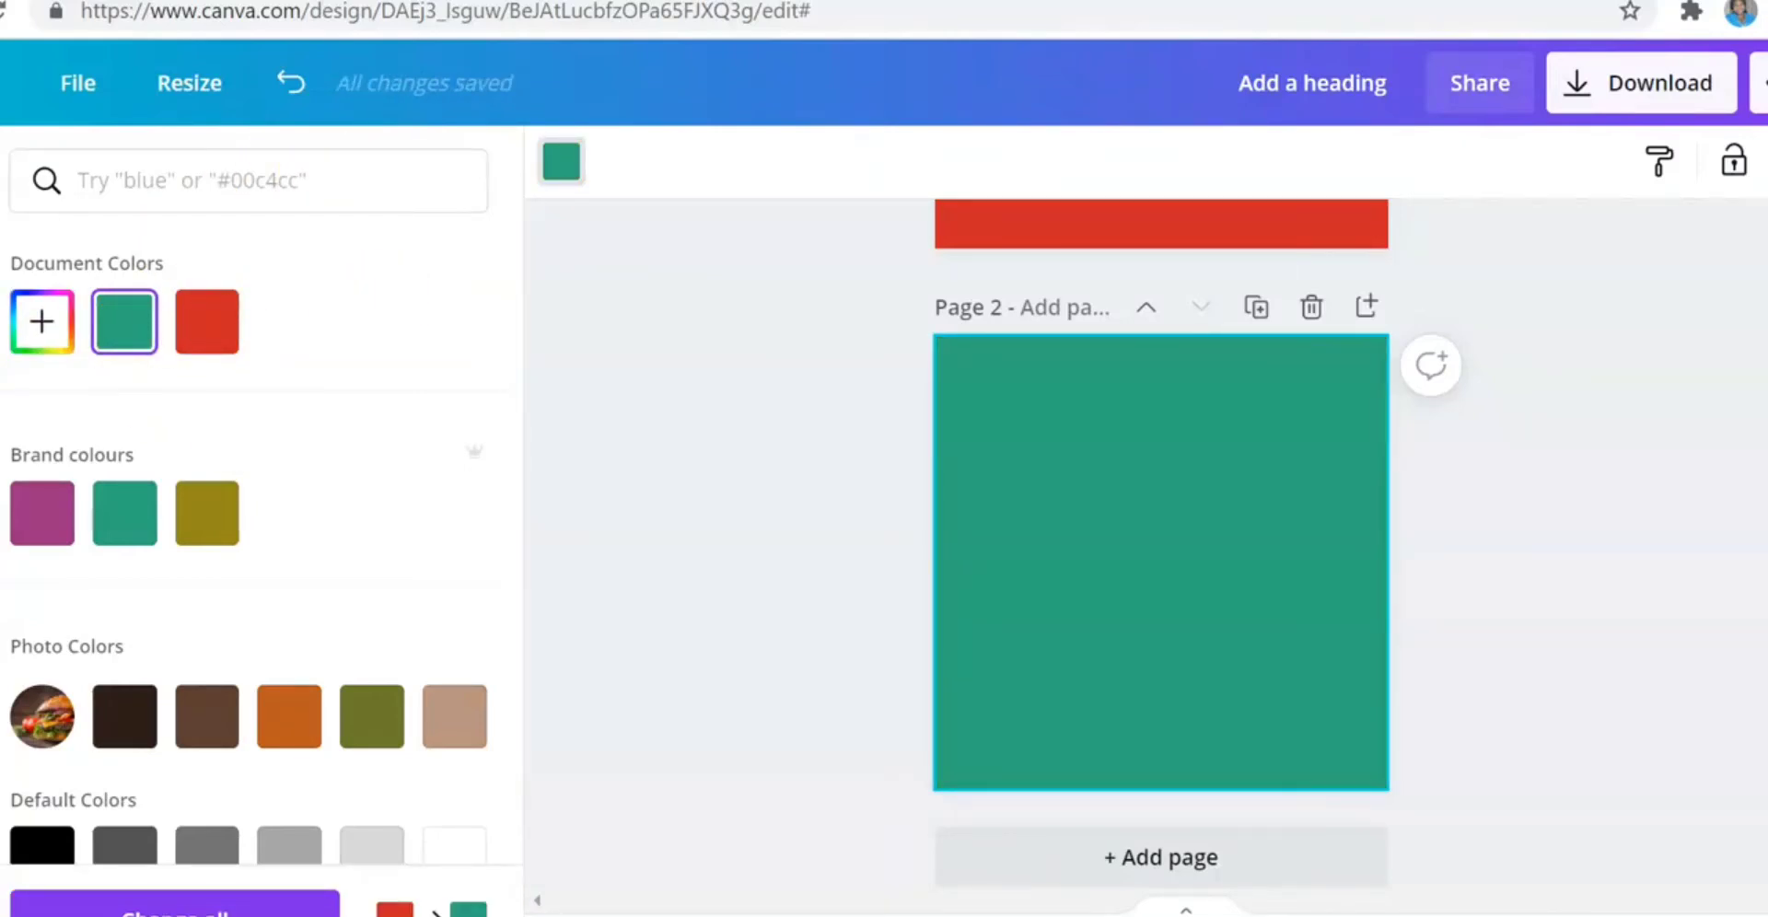
# - Search the photo library for "burger"
pyautogui.click(2, 396)
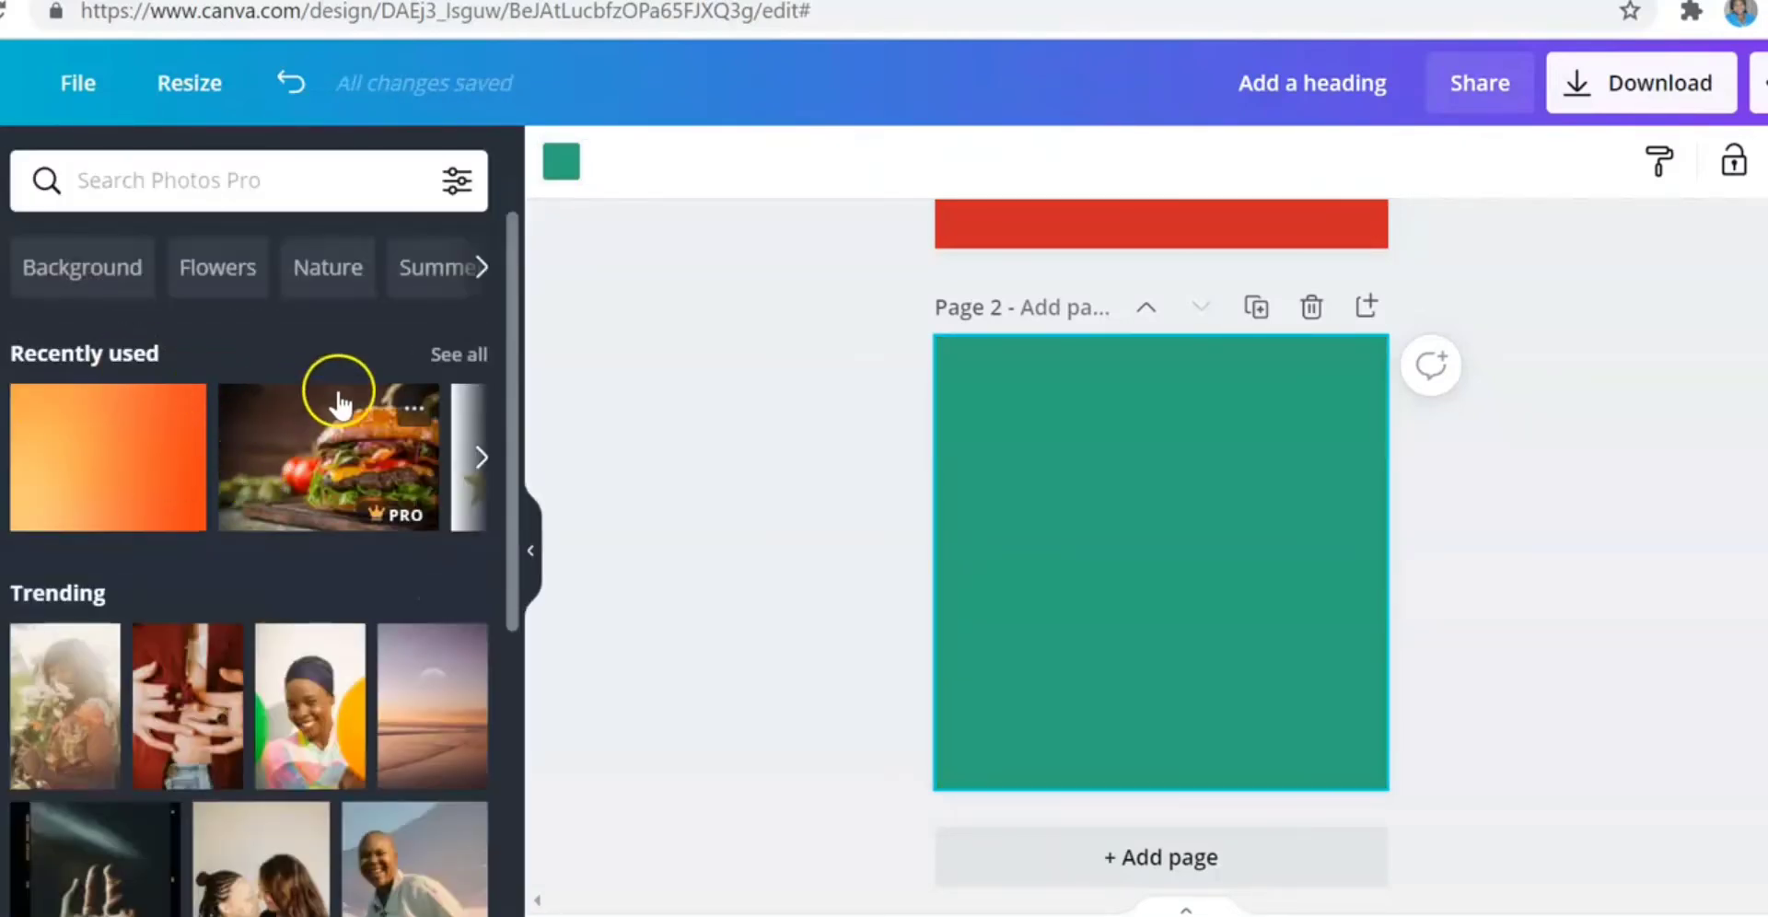
pyautogui.click(183, 183)
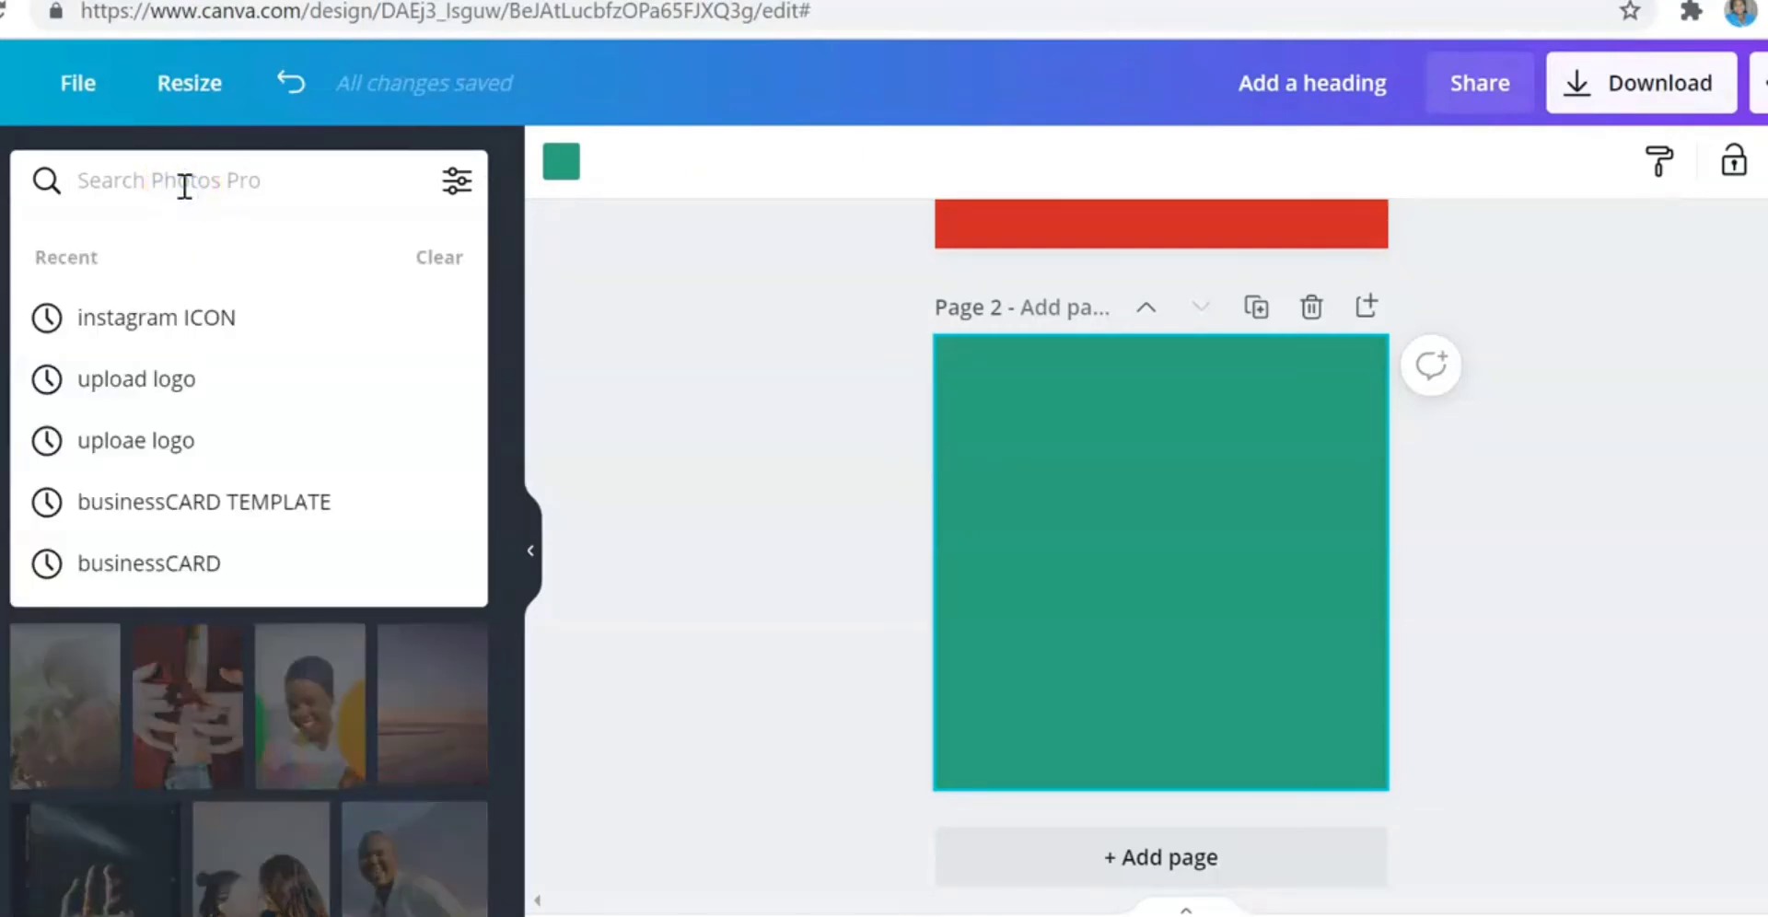
pyautogui.write('BUR')
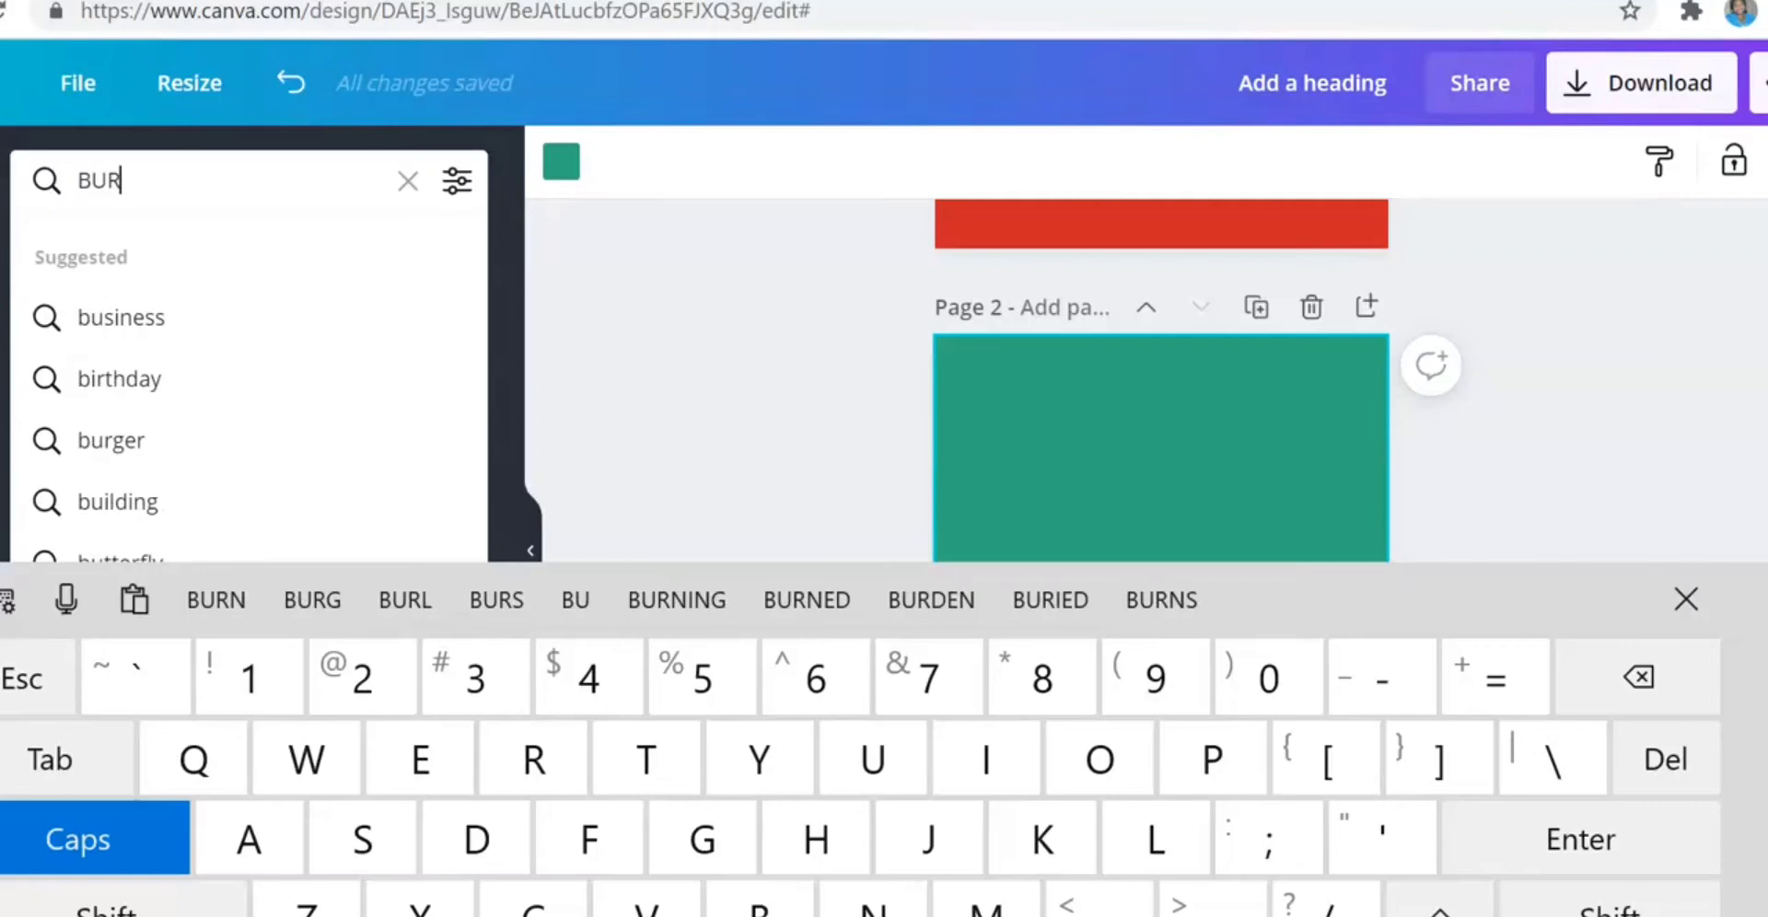
pyautogui.click(194, 450)
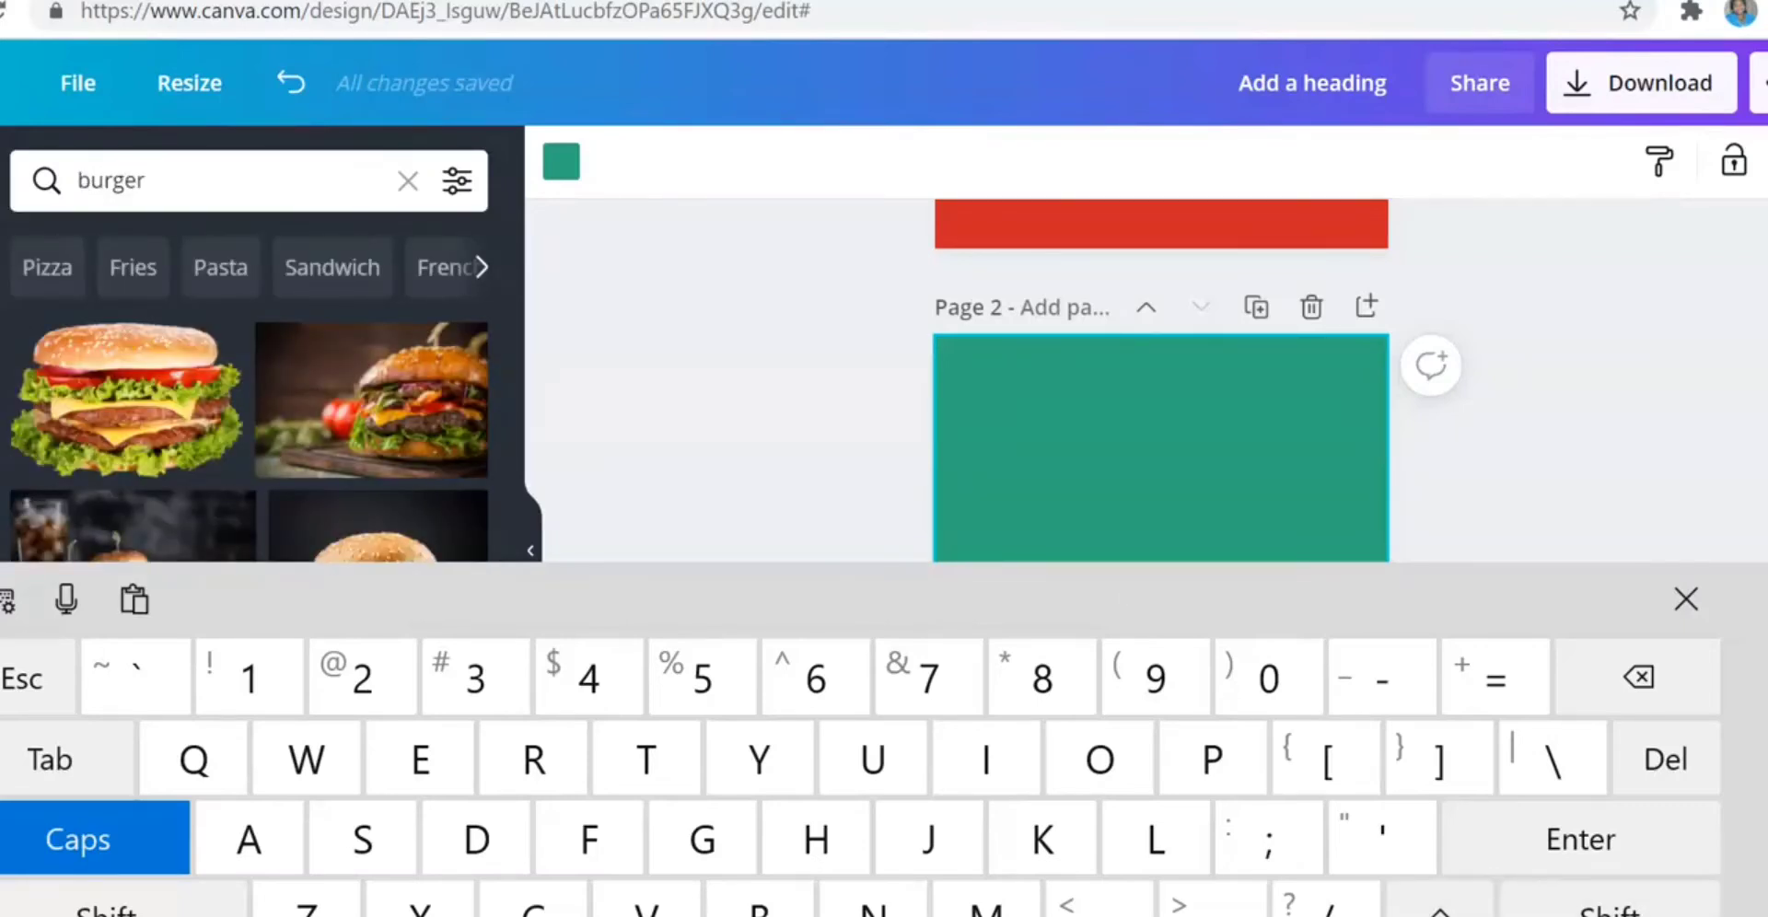
# - Add the photo of a cheeseburger with fries to page 2 and move it into the page's upper-right corner
pyautogui.scroll(-3, 248, 396)
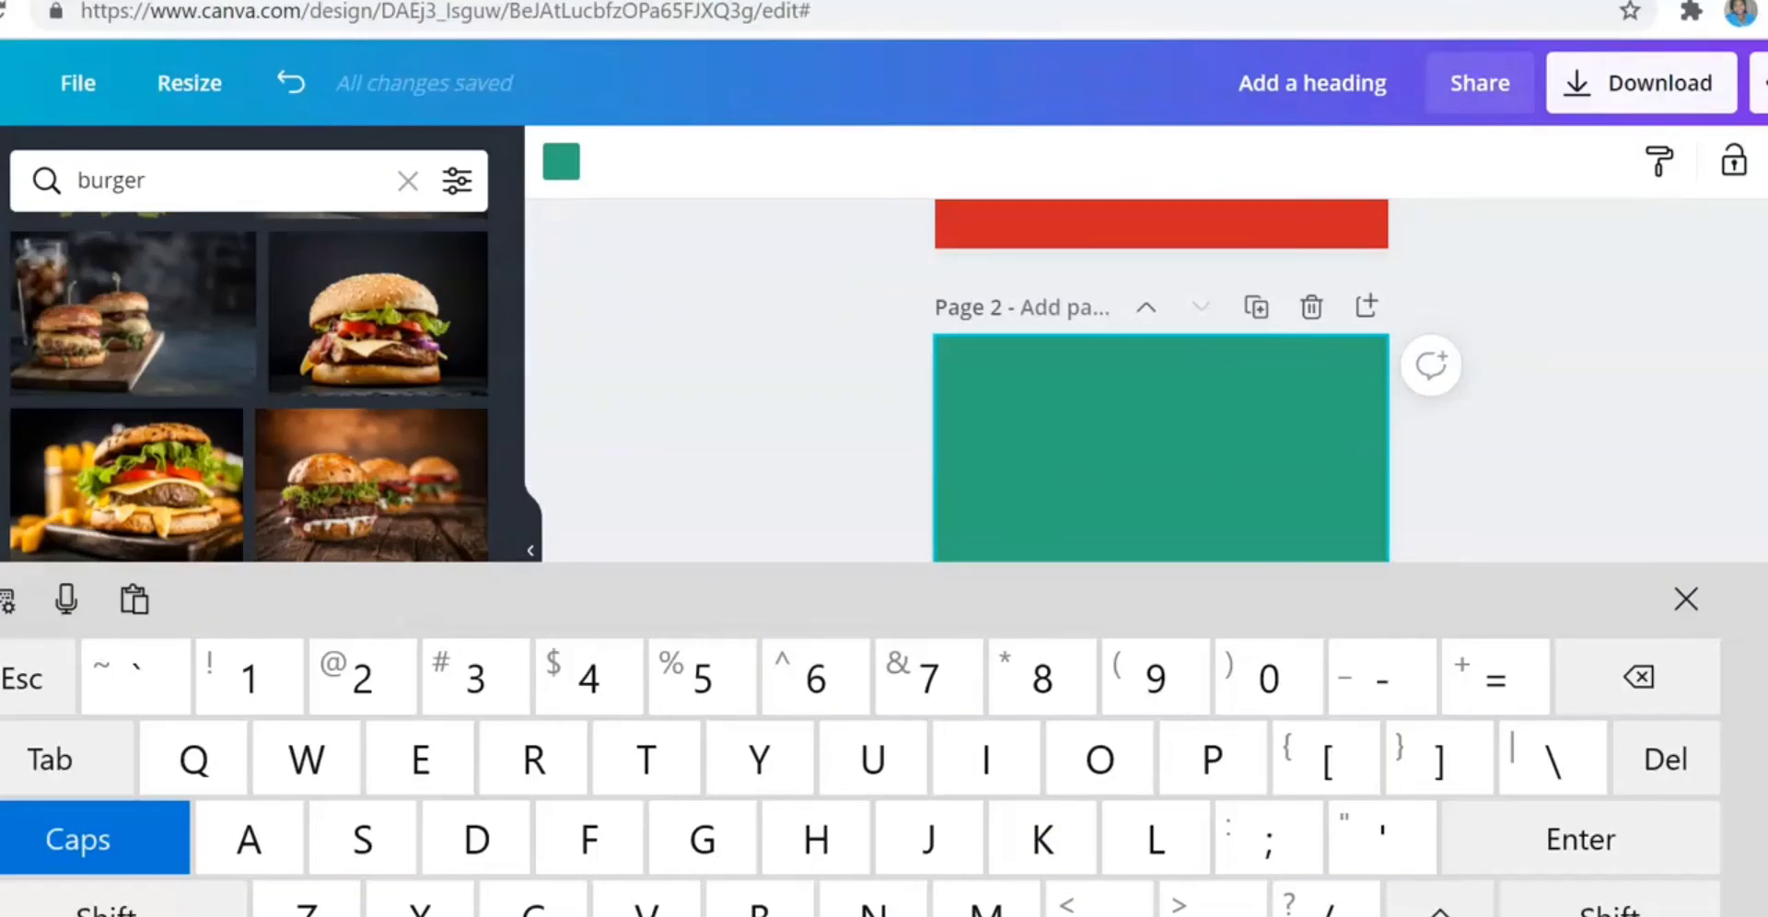
pyautogui.click(127, 484)
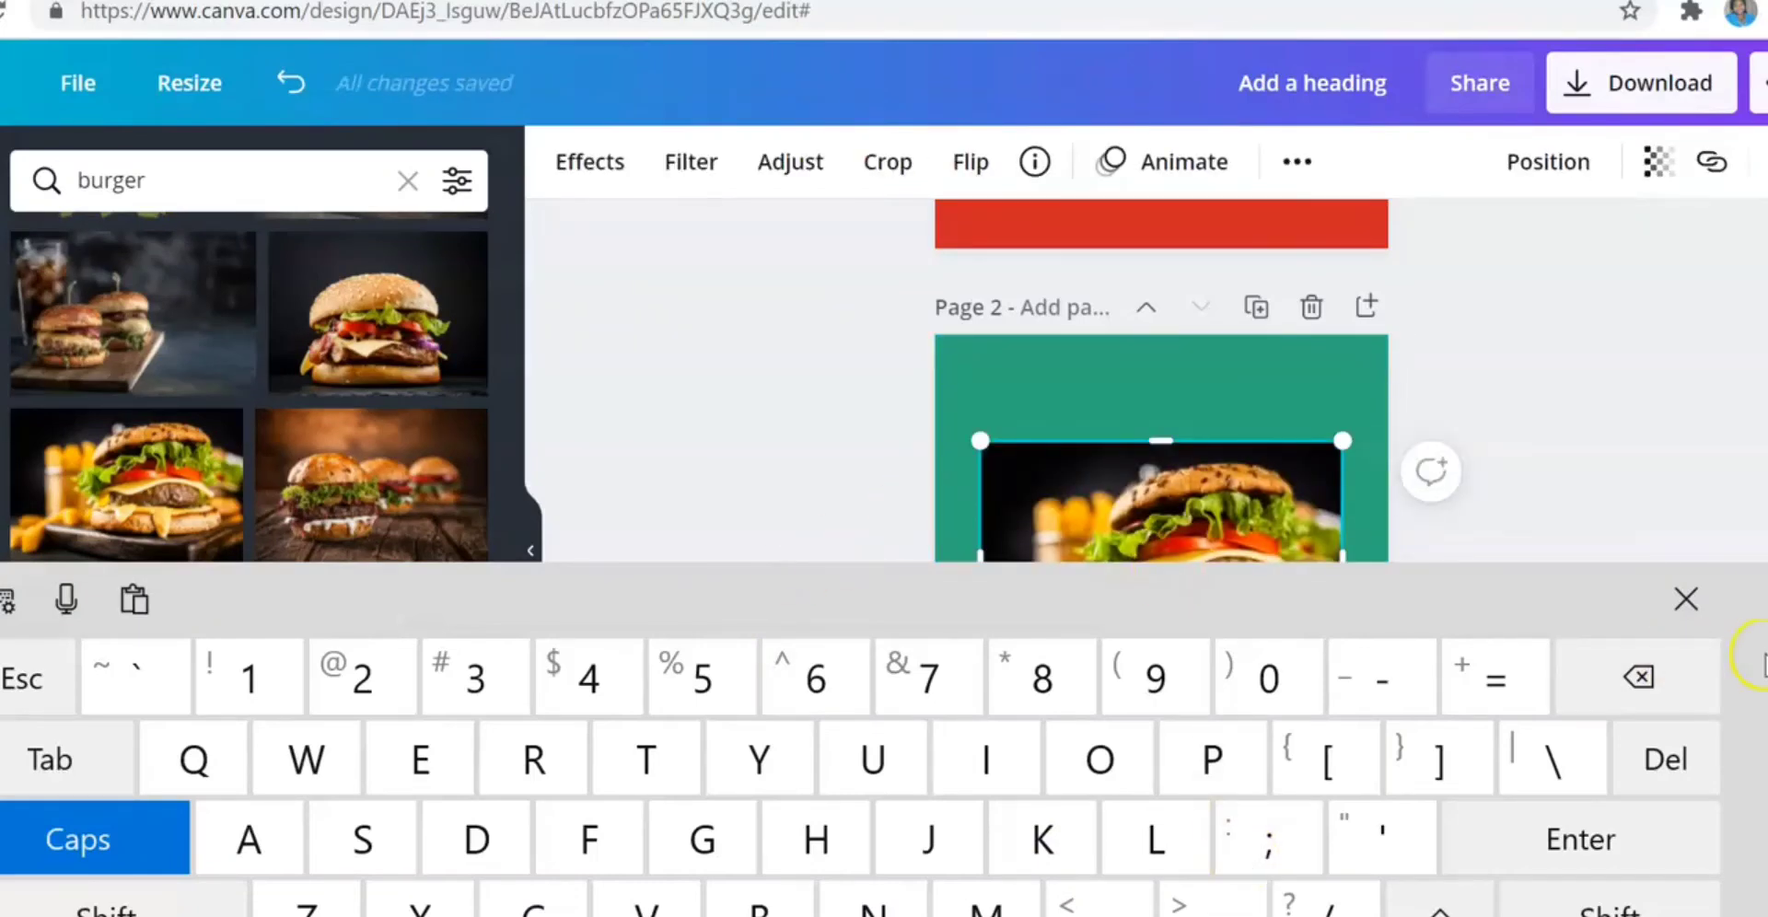
pyautogui.click(1686, 600)
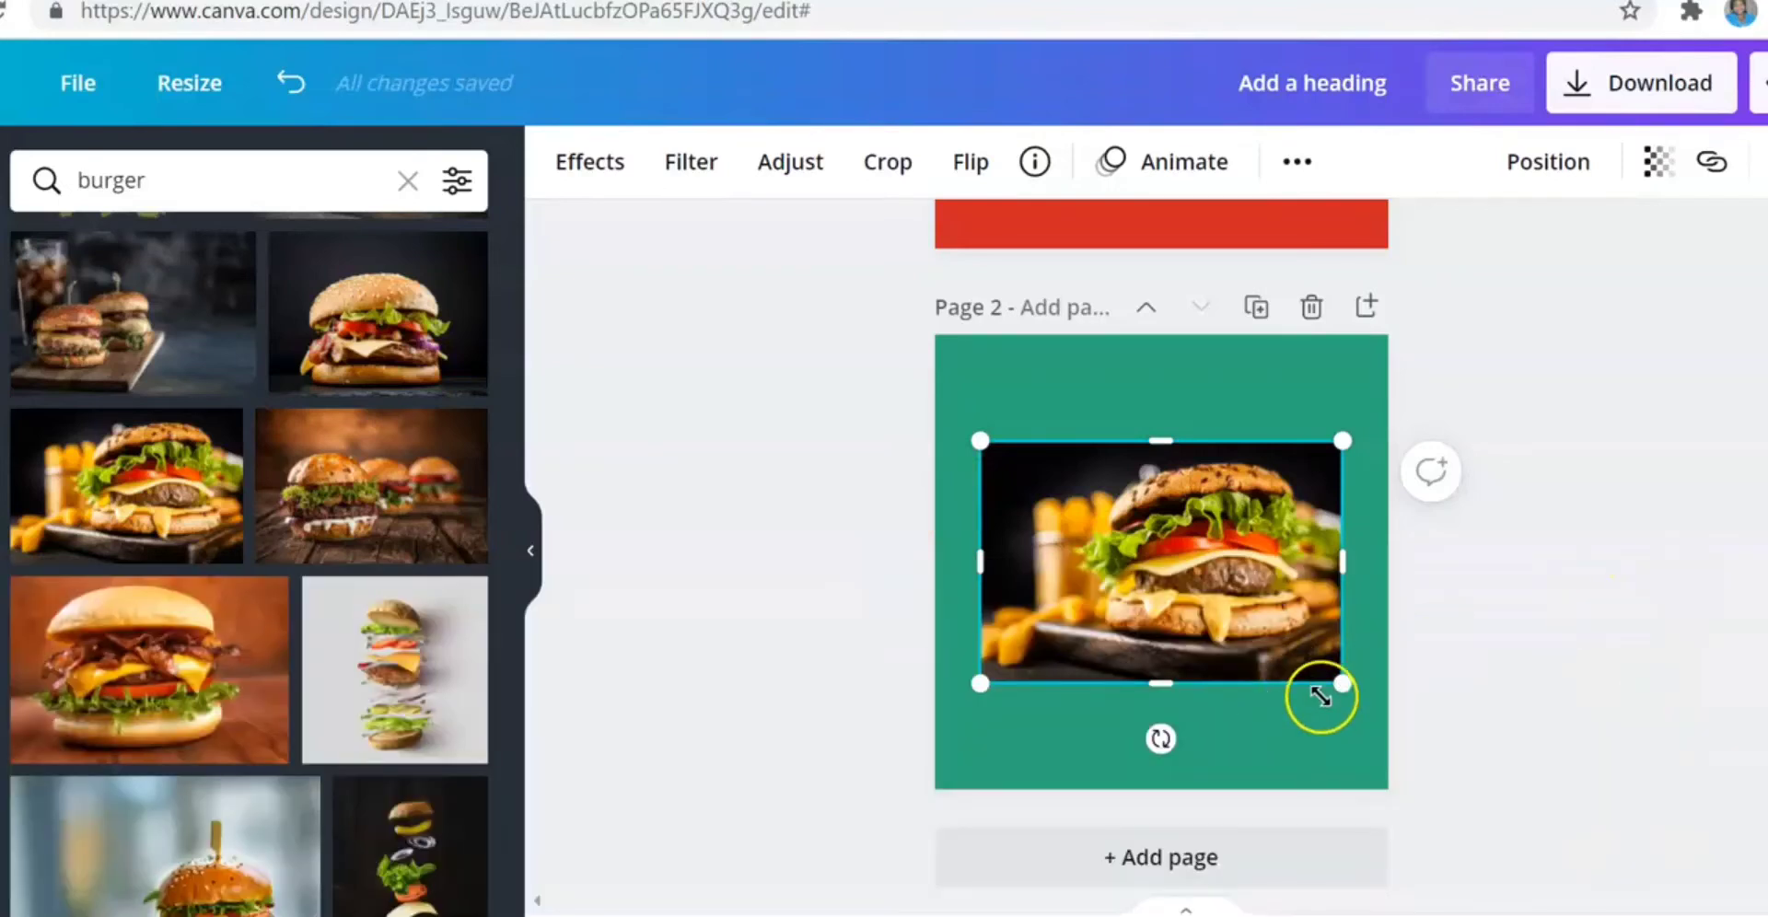
pyautogui.moveTo(1236, 575); pyautogui.dragTo(1275, 471)
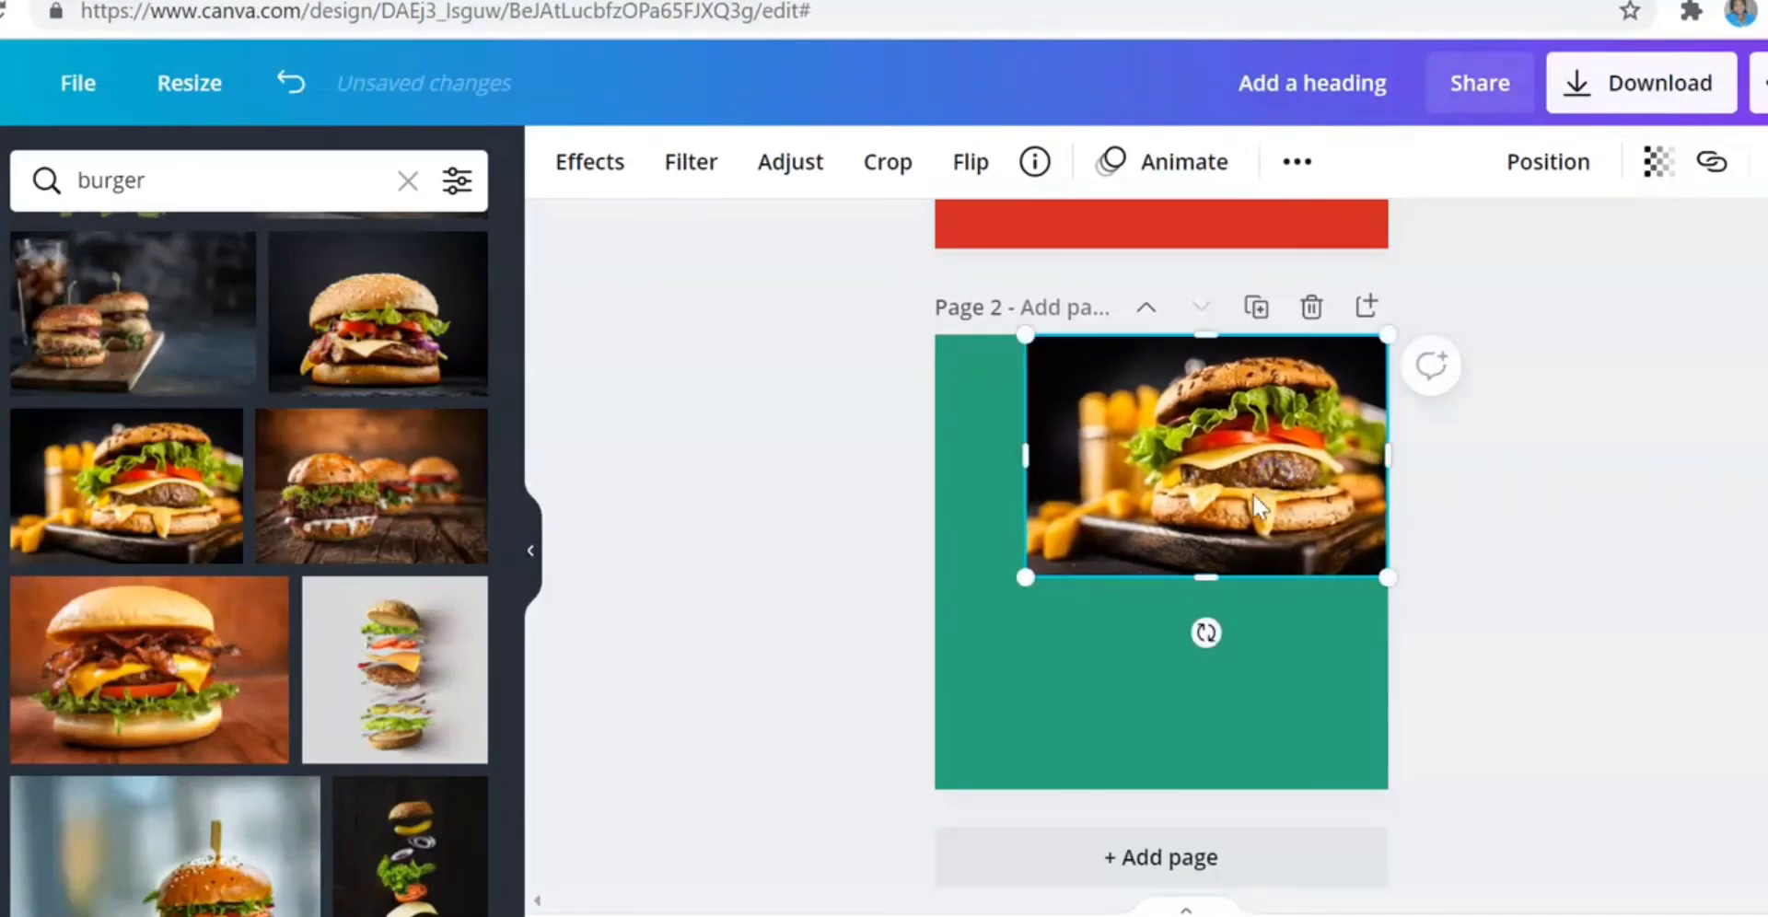
pyautogui.click(1058, 698)
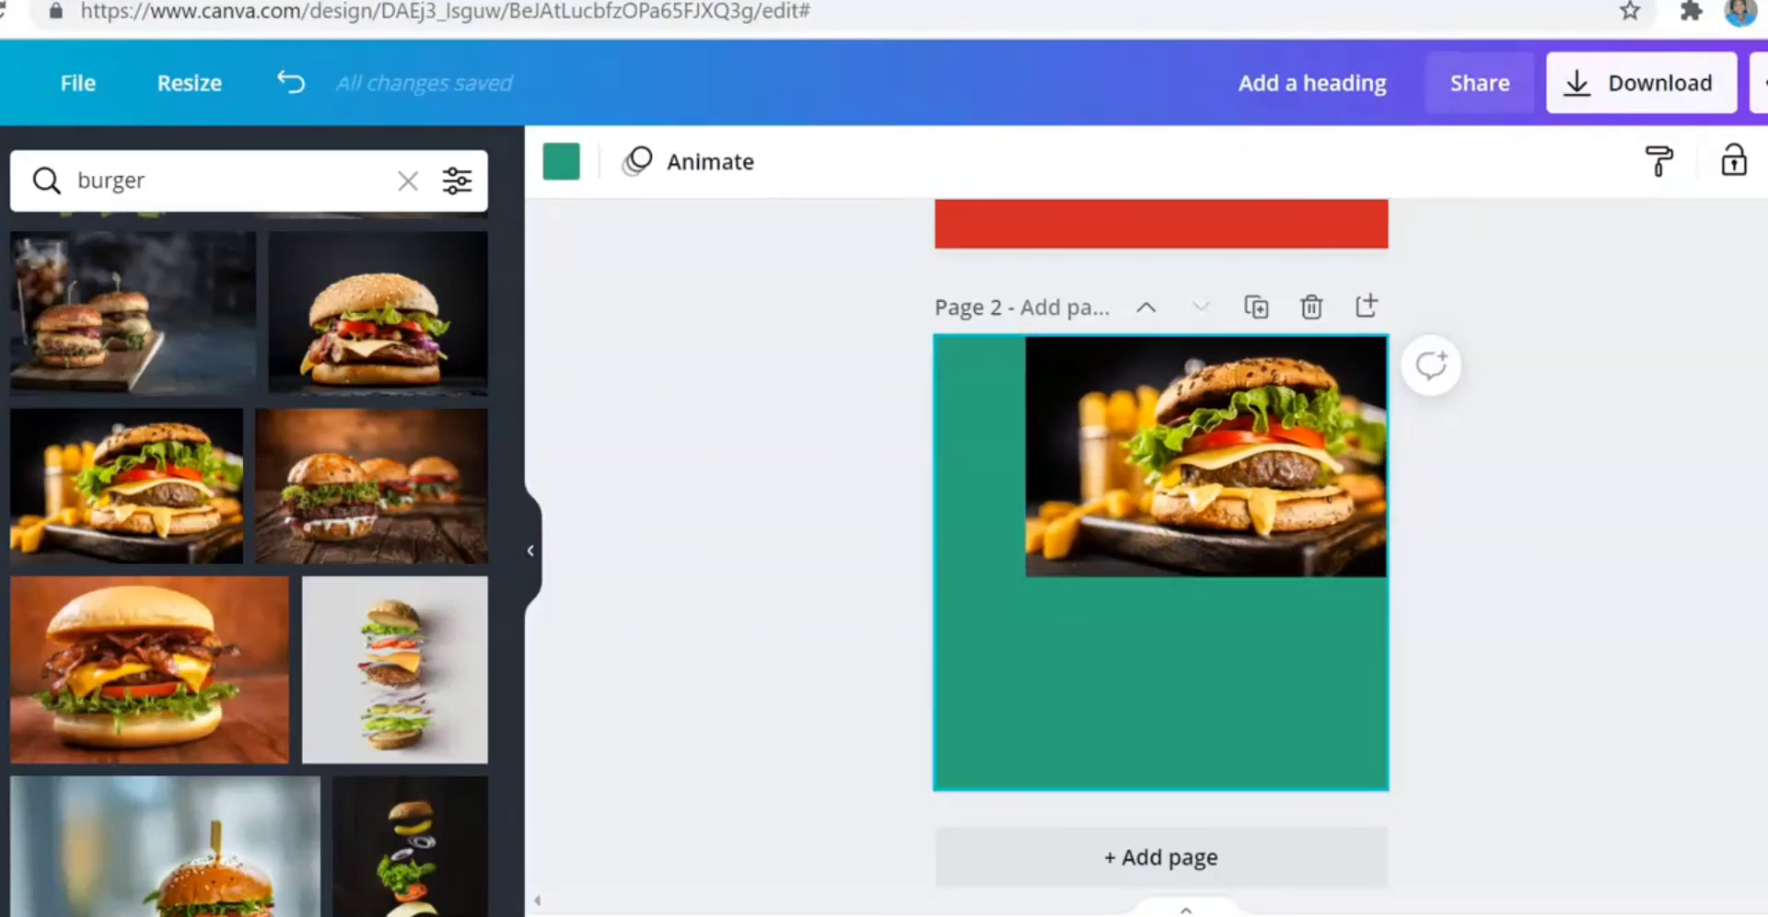
# - Add heading text from the text library to page 2
pyautogui.click(2, 626)
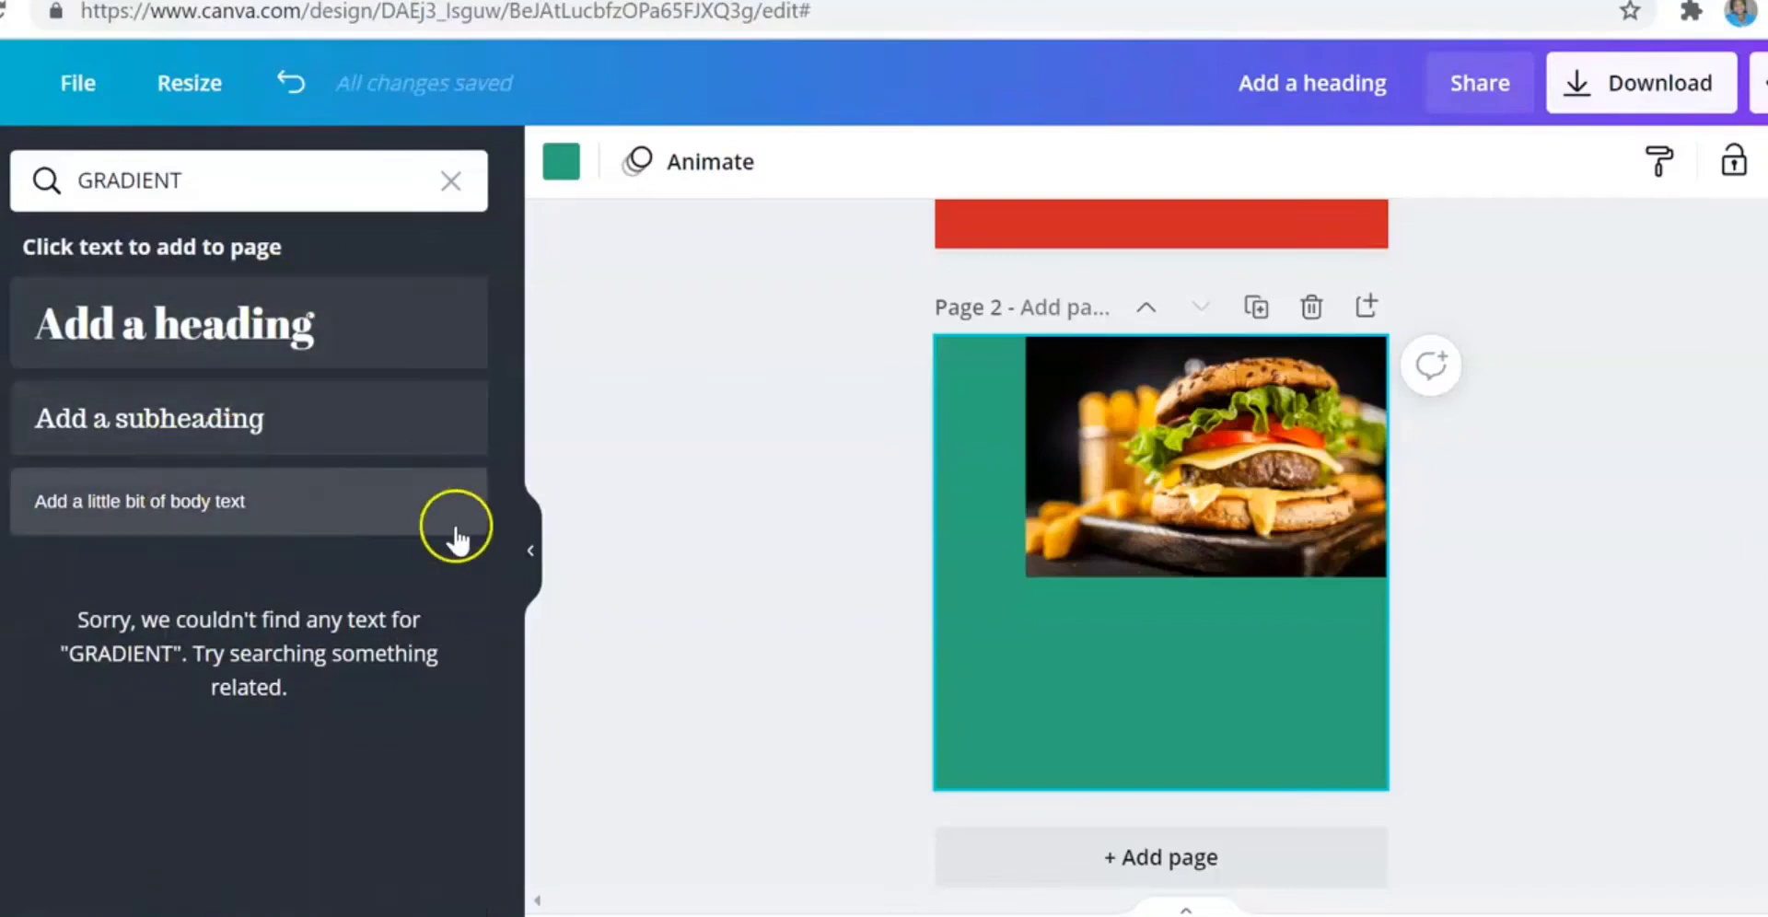
pyautogui.click(188, 322)
pyautogui.moveTo(189, 315); pyautogui.dragTo(580, 544)
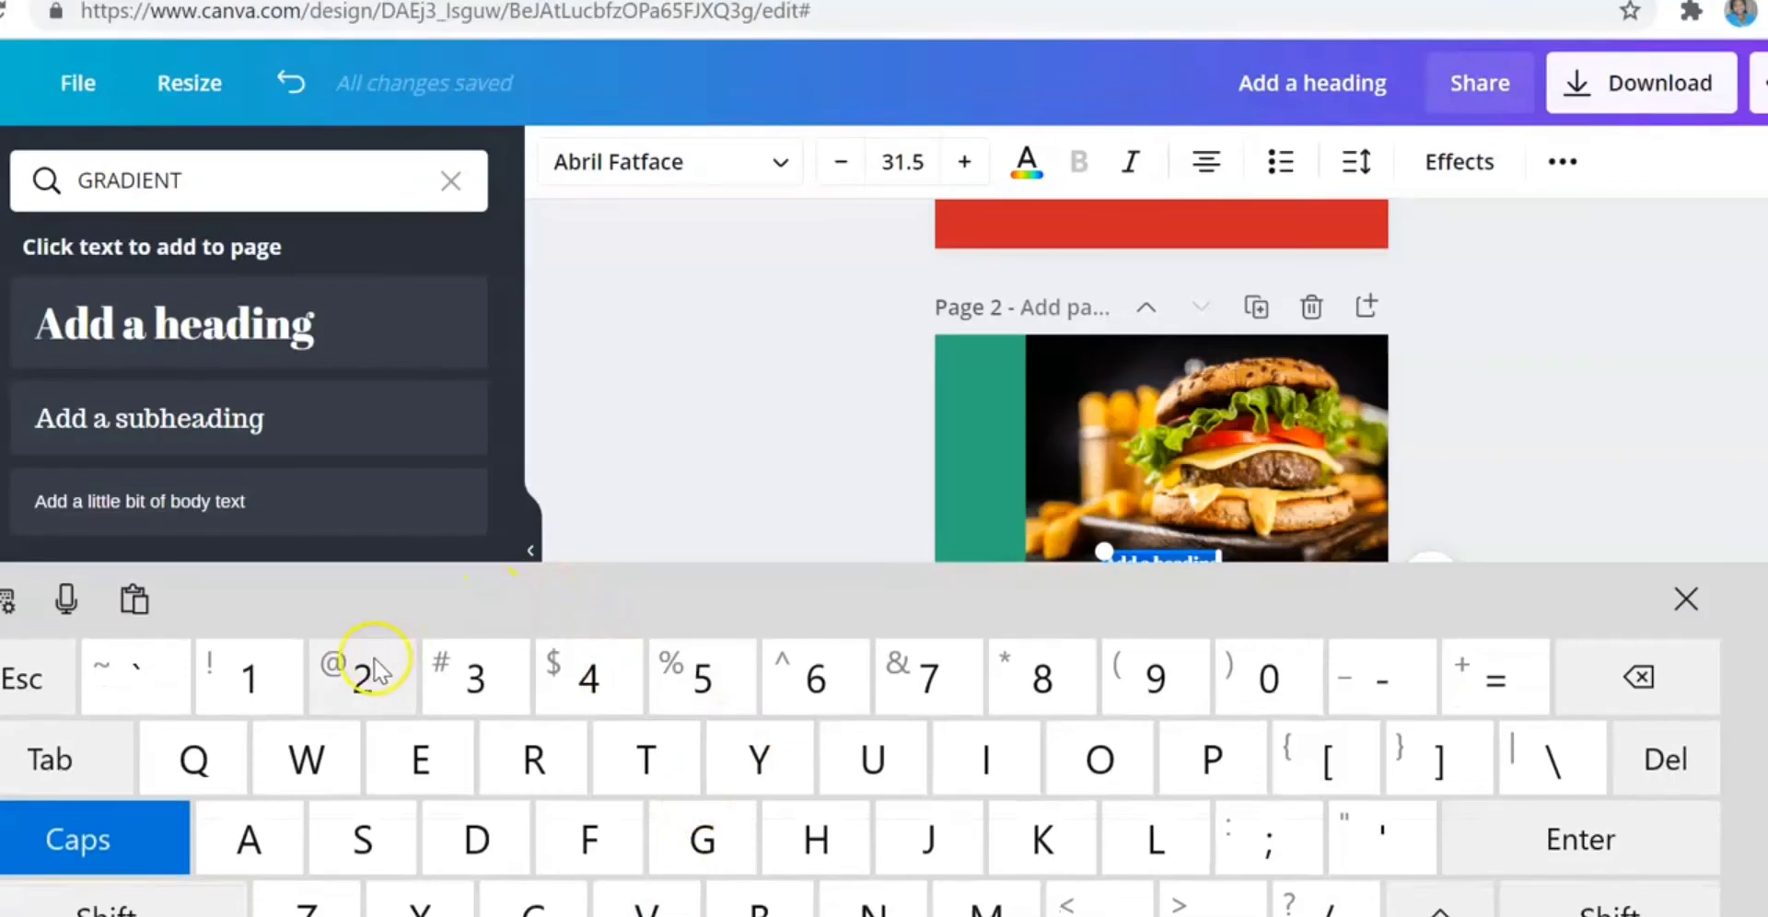
# - Try to replace the heading's placeholder text with a 20% coupon offer
pyautogui.click(1255, 677)
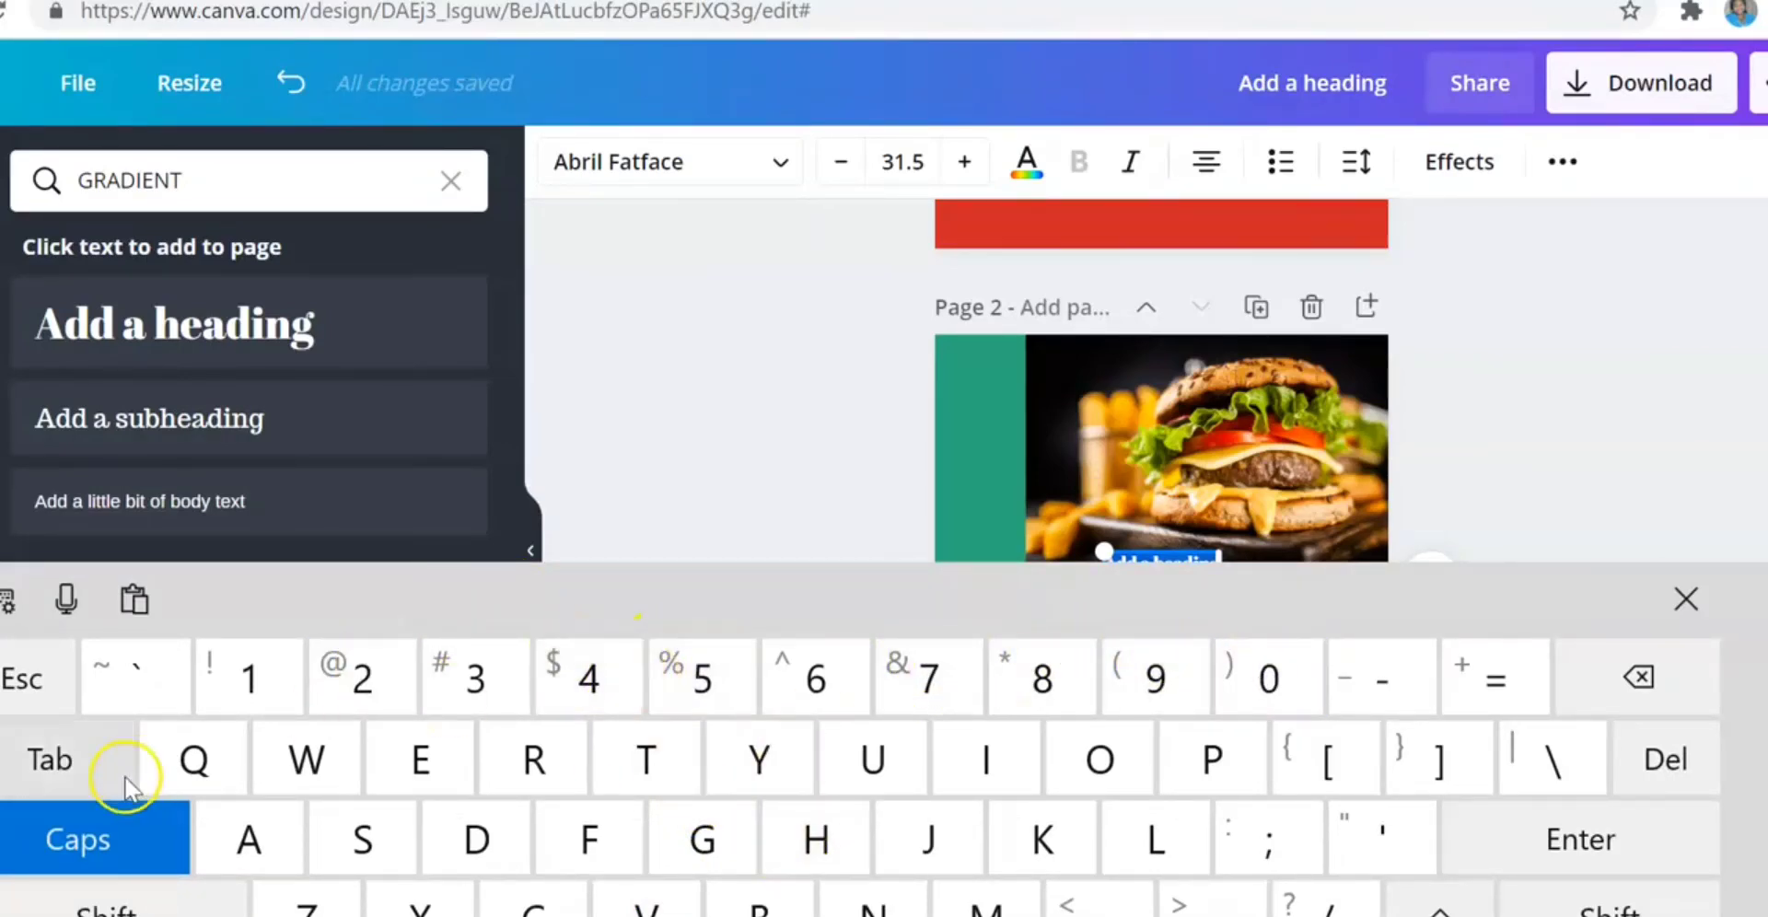
pyautogui.click(143, 898)
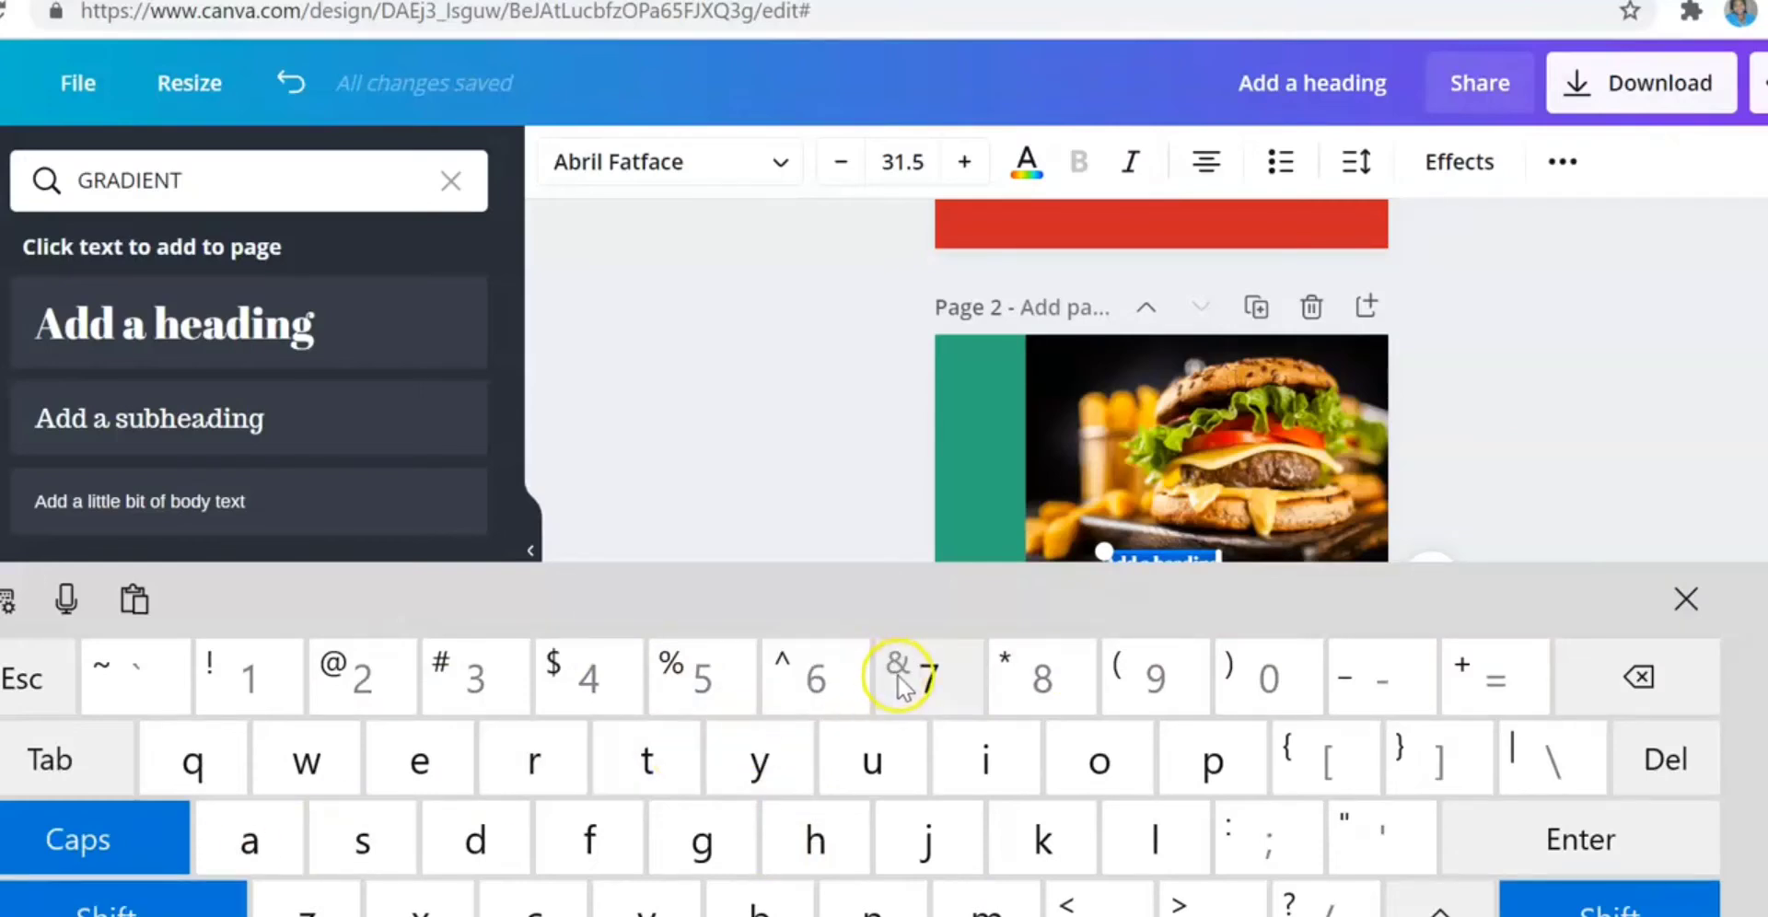
pyautogui.click(705, 680)
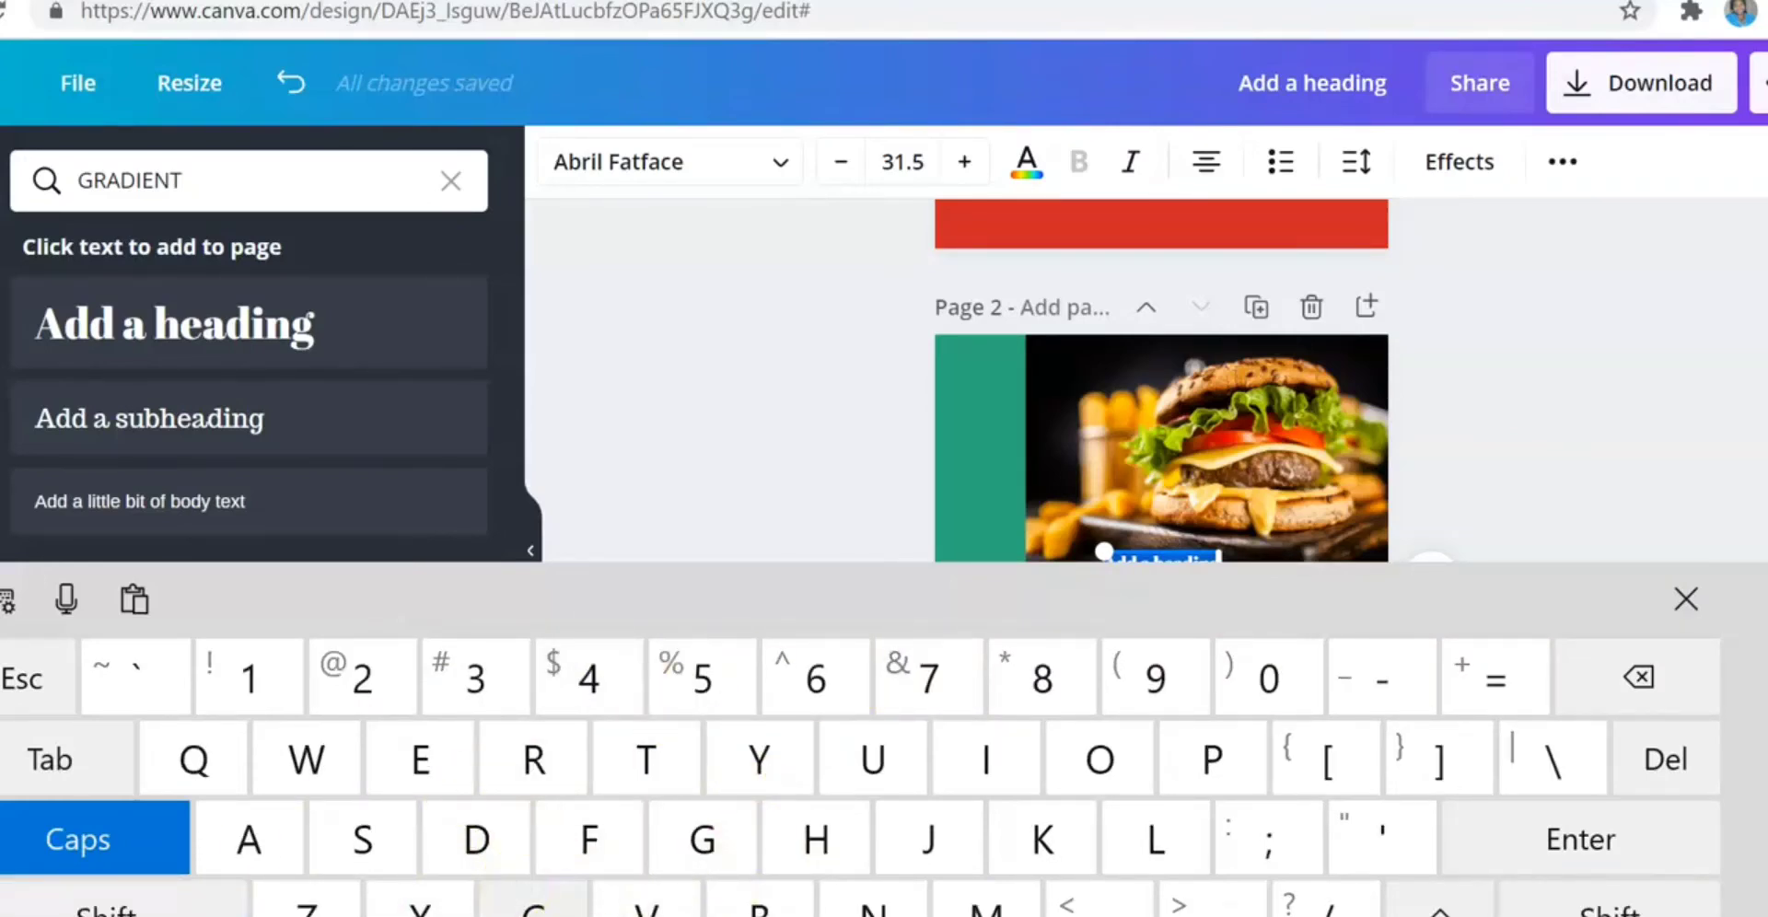
pyautogui.click(535, 908)
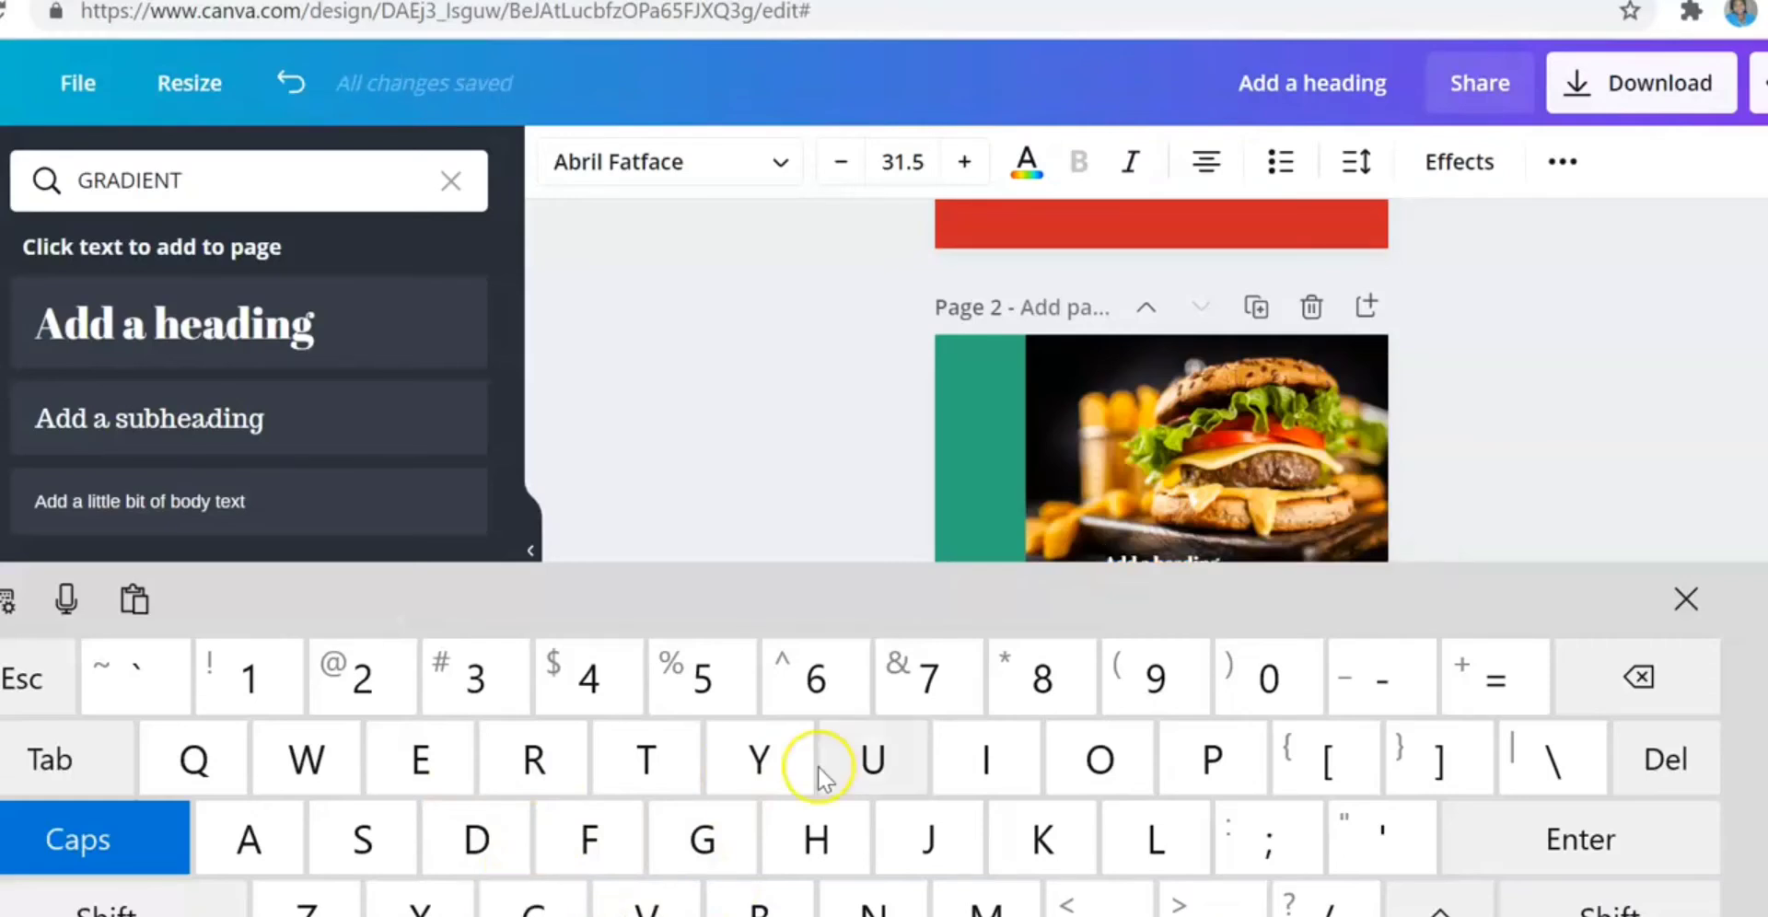
pyautogui.click(872, 746)
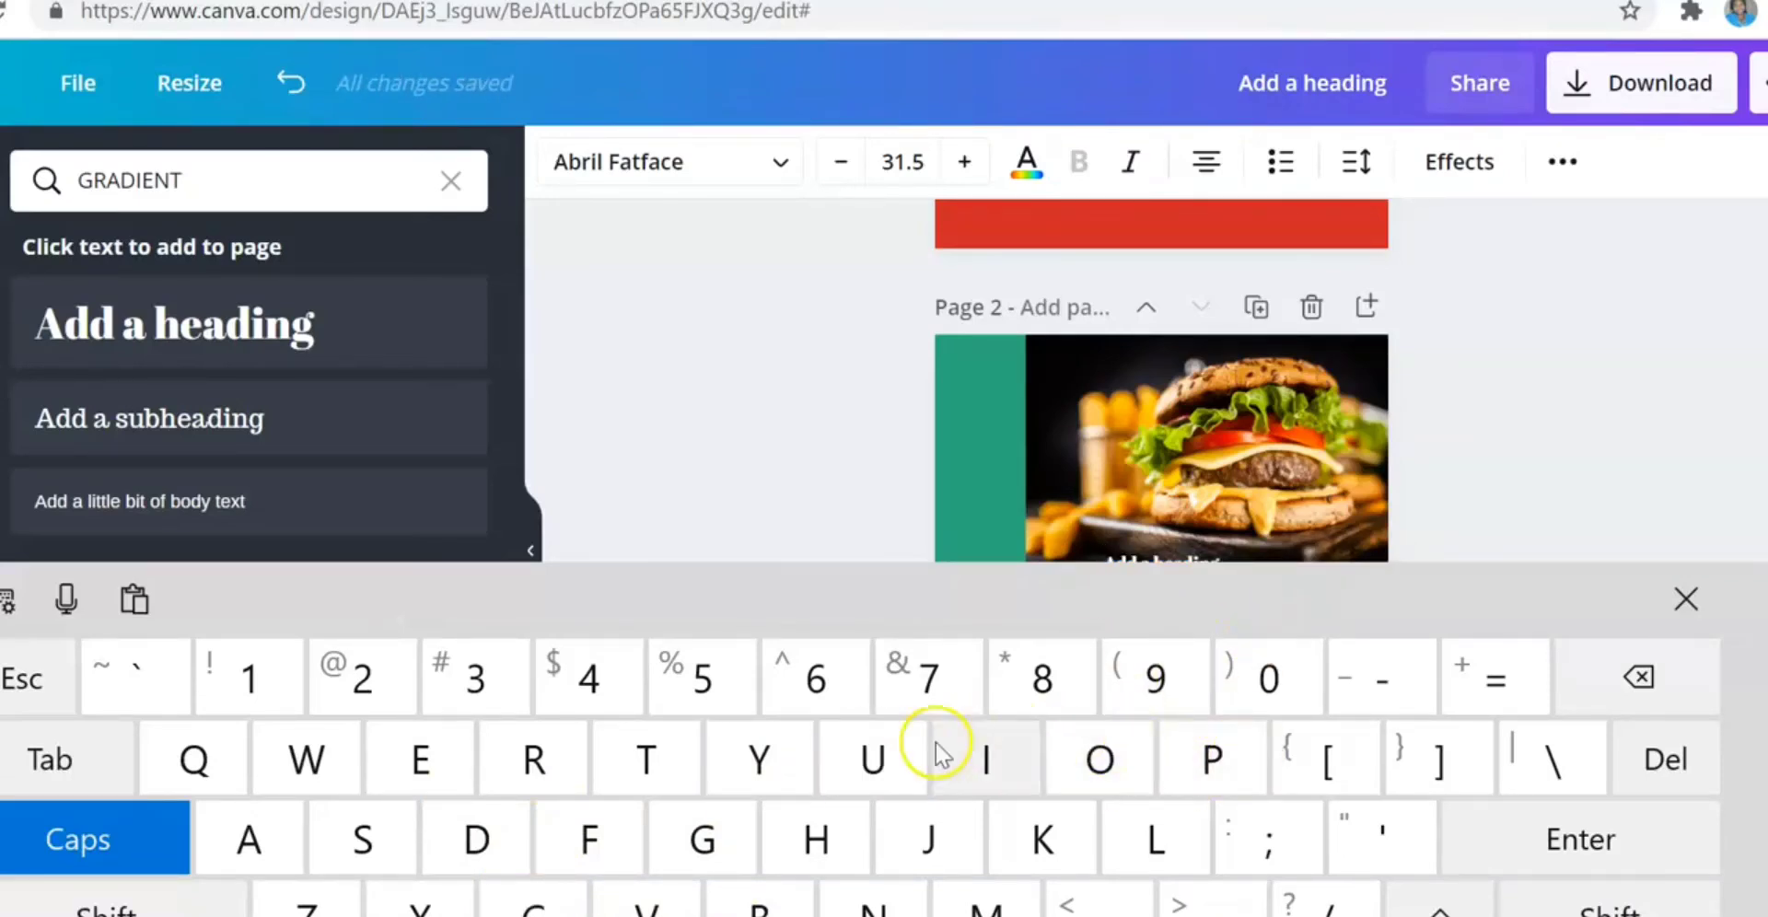
pyautogui.click(870, 902)
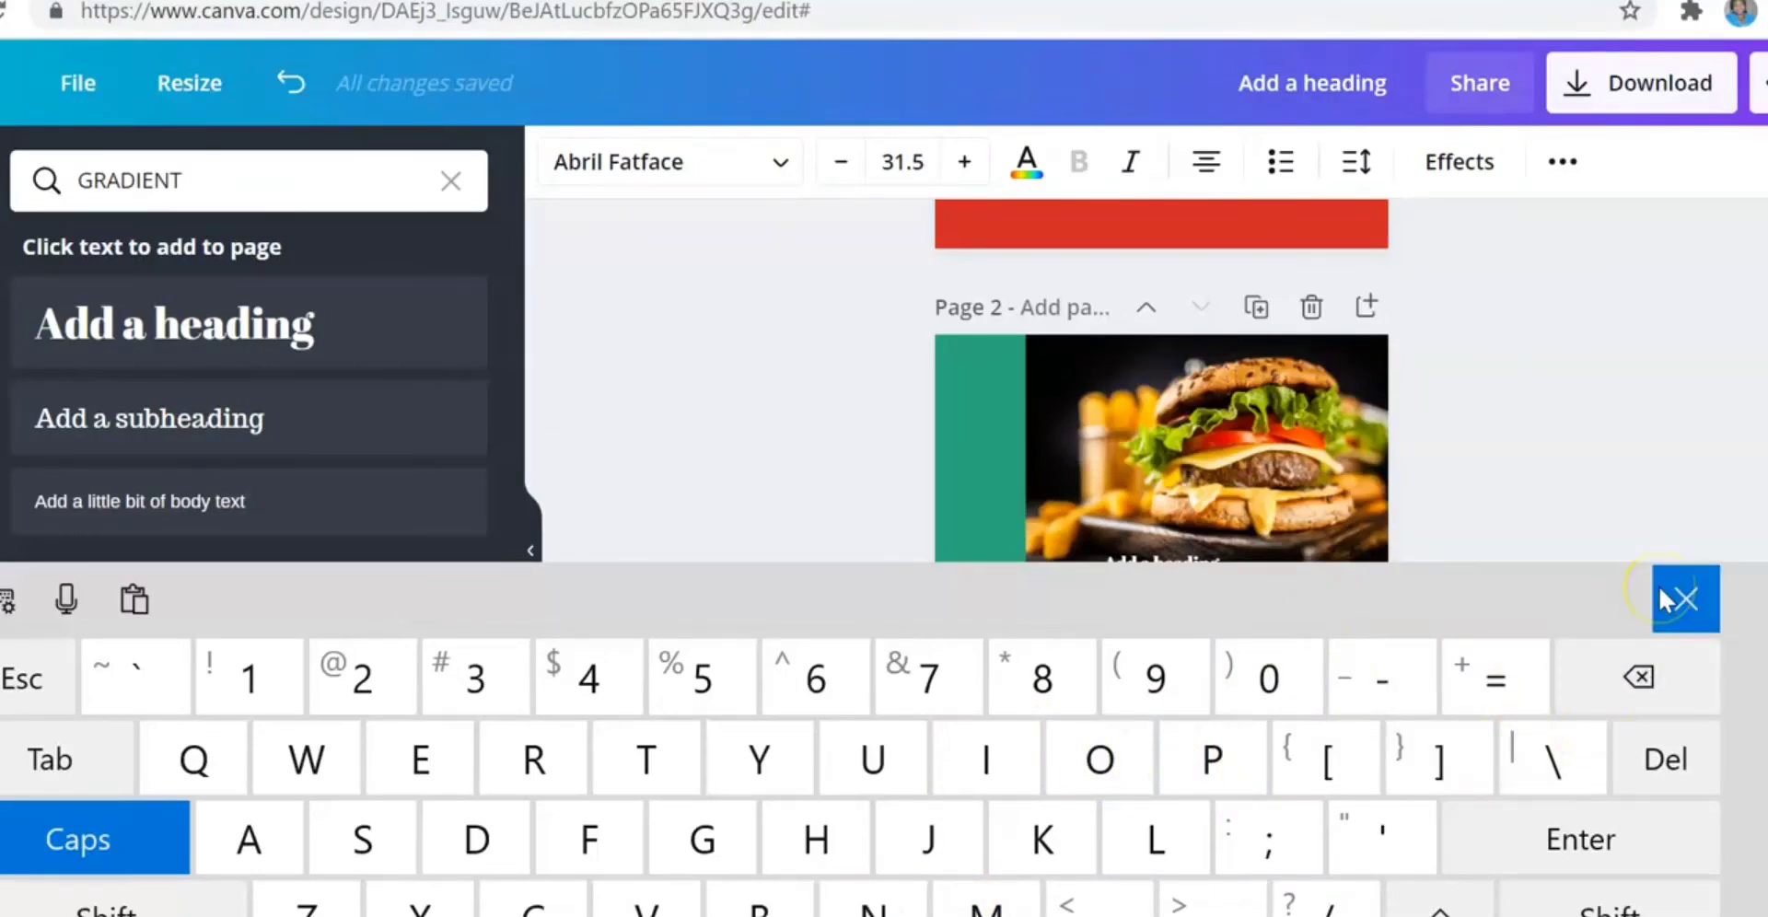
pyautogui.click(1686, 599)
# - Replace the text of the lower heading on page 2 with "20% COUPON ON YOUR NEXT ORDER"
pyautogui.click(1176, 597)
pyautogui.click(1194, 580)
pyautogui.doubleClick(1192, 577)
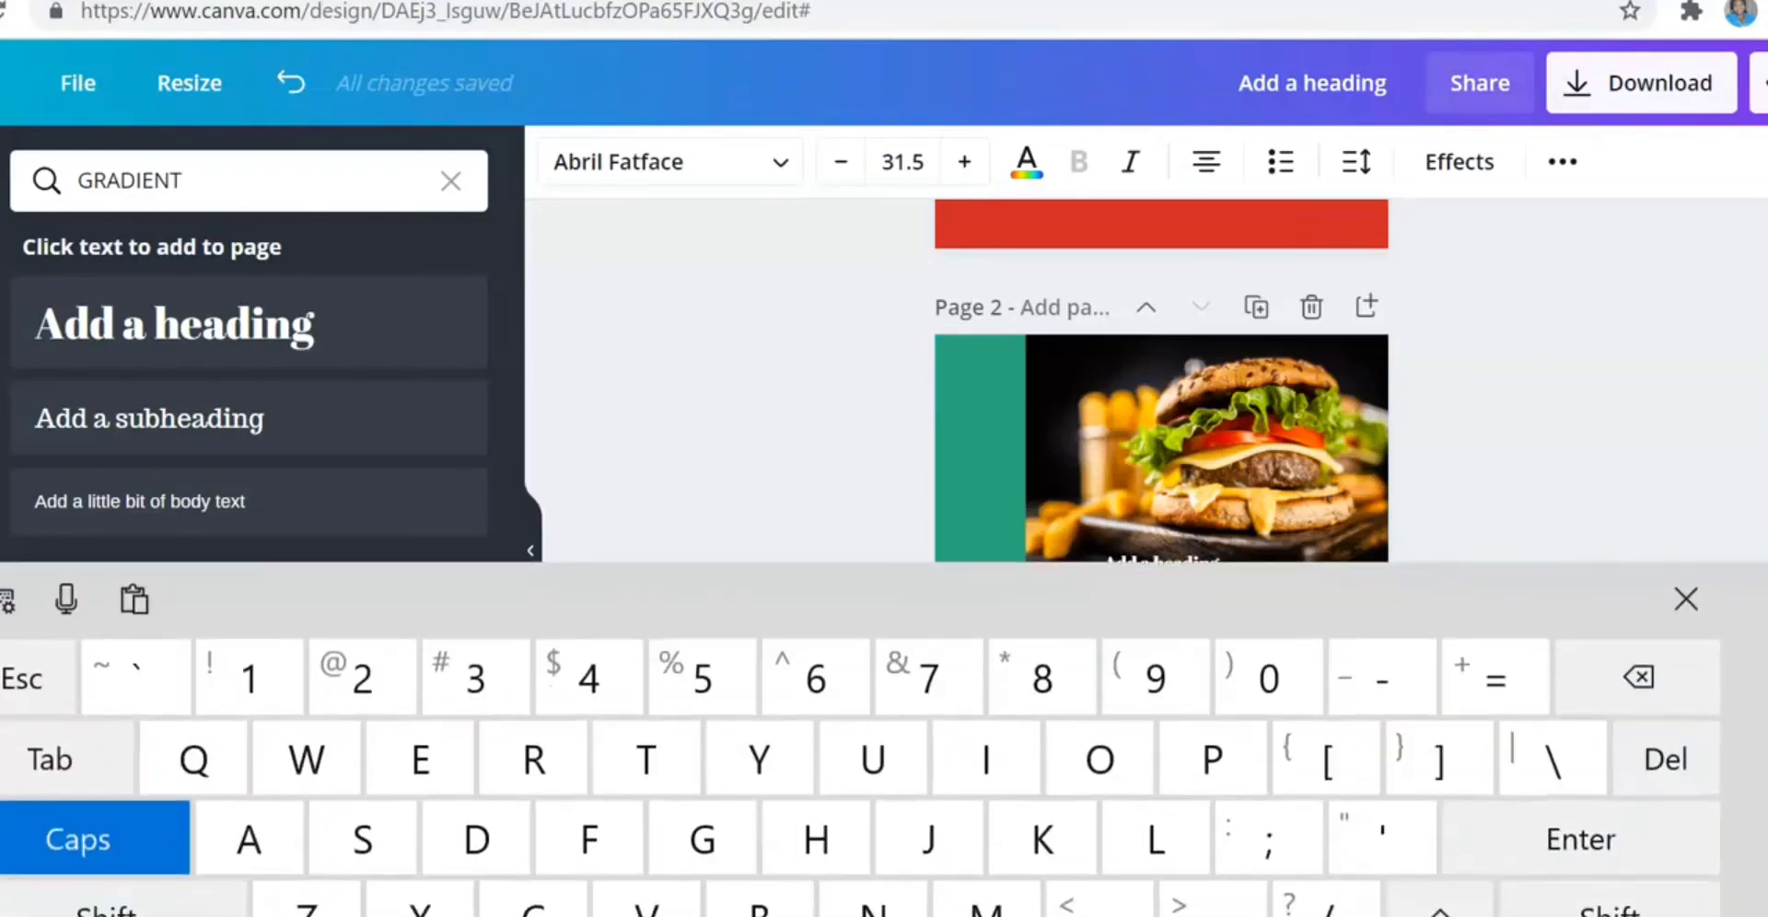
pyautogui.press('BackSpace')
pyautogui.write('20')
pyautogui.press('shift')
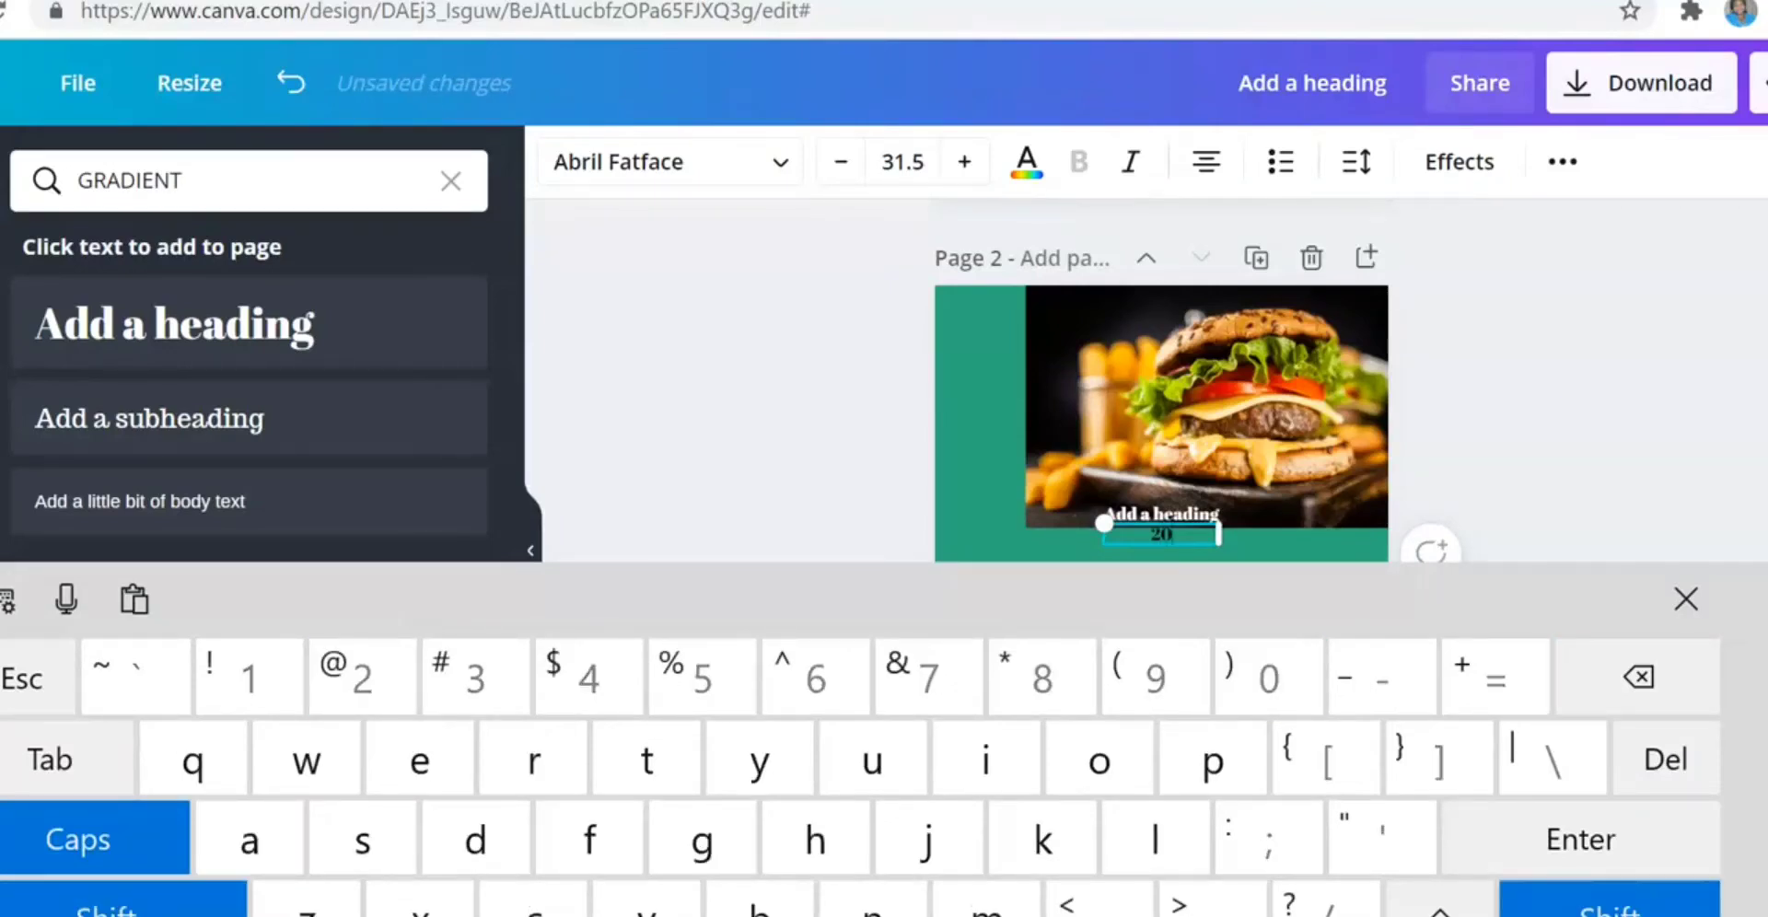
pyautogui.write('%')
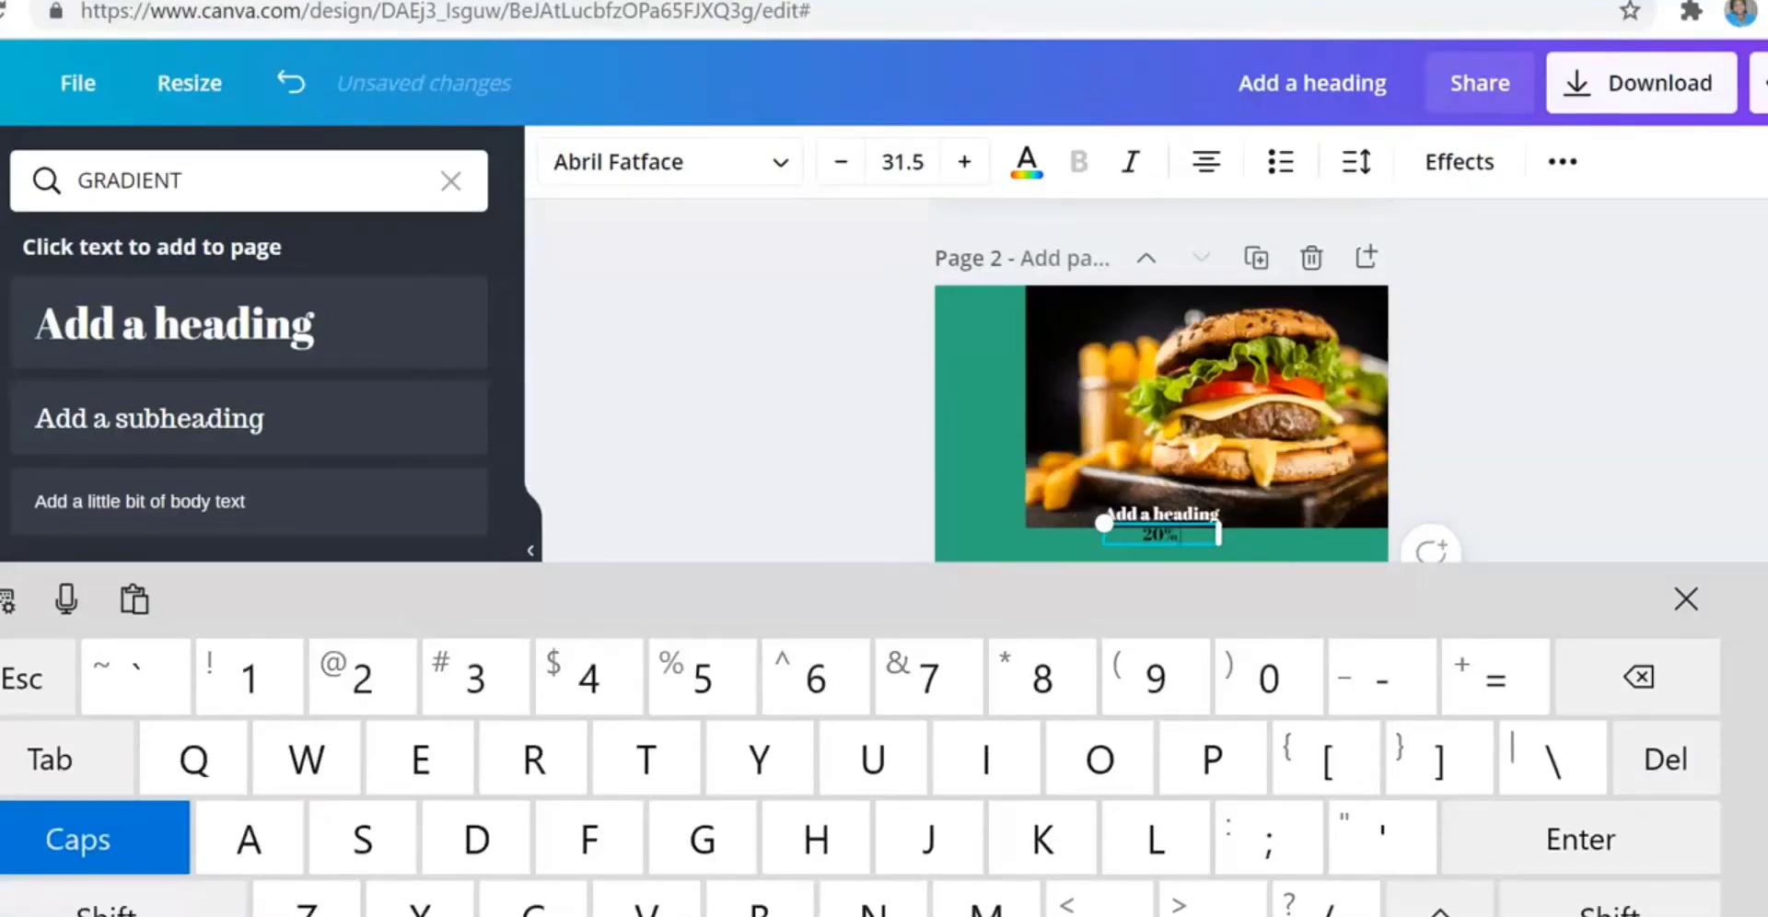
pyautogui.write(' CO')
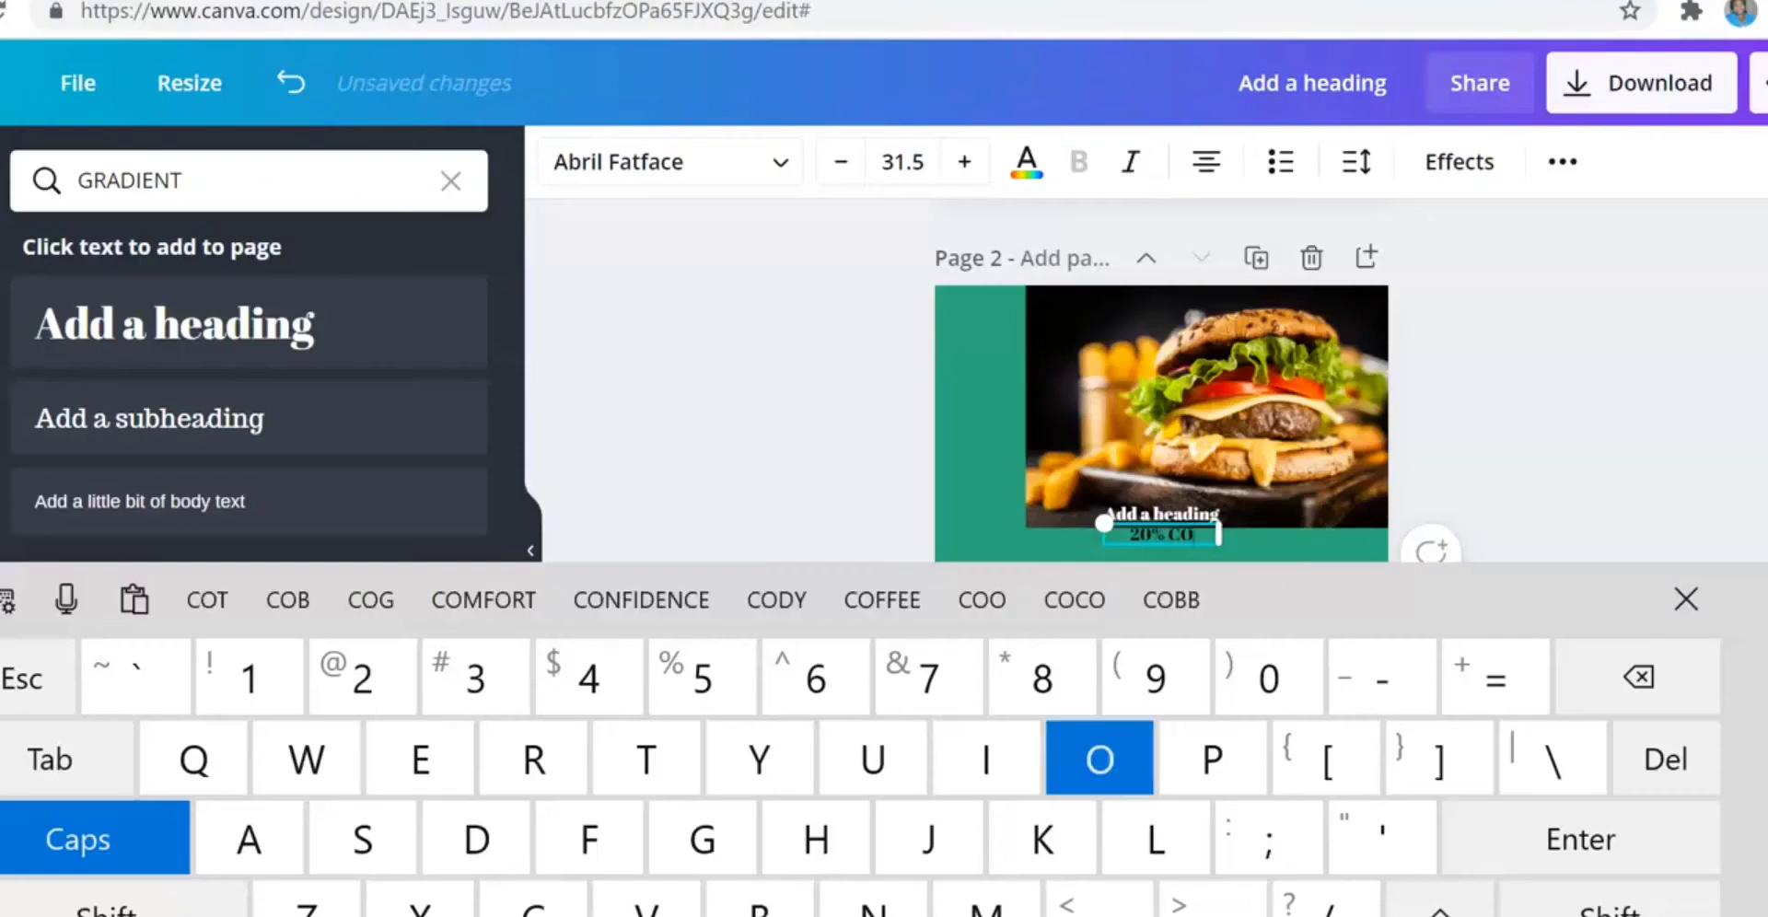
pyautogui.write('UP')
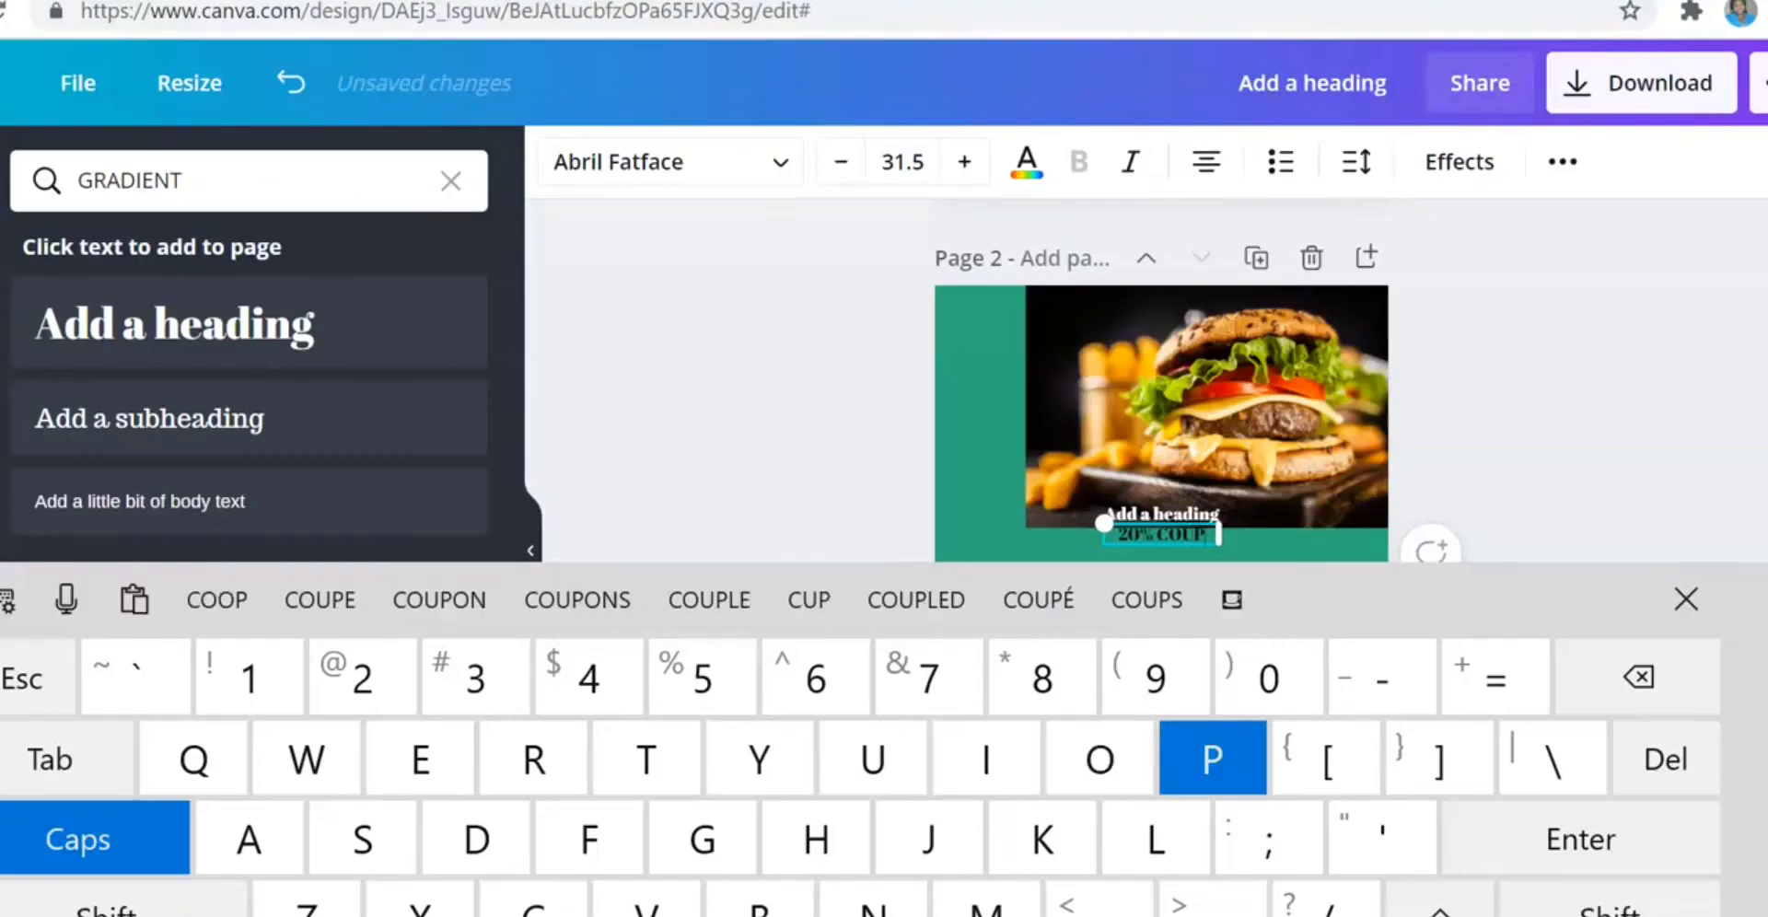
pyautogui.write('ON O')
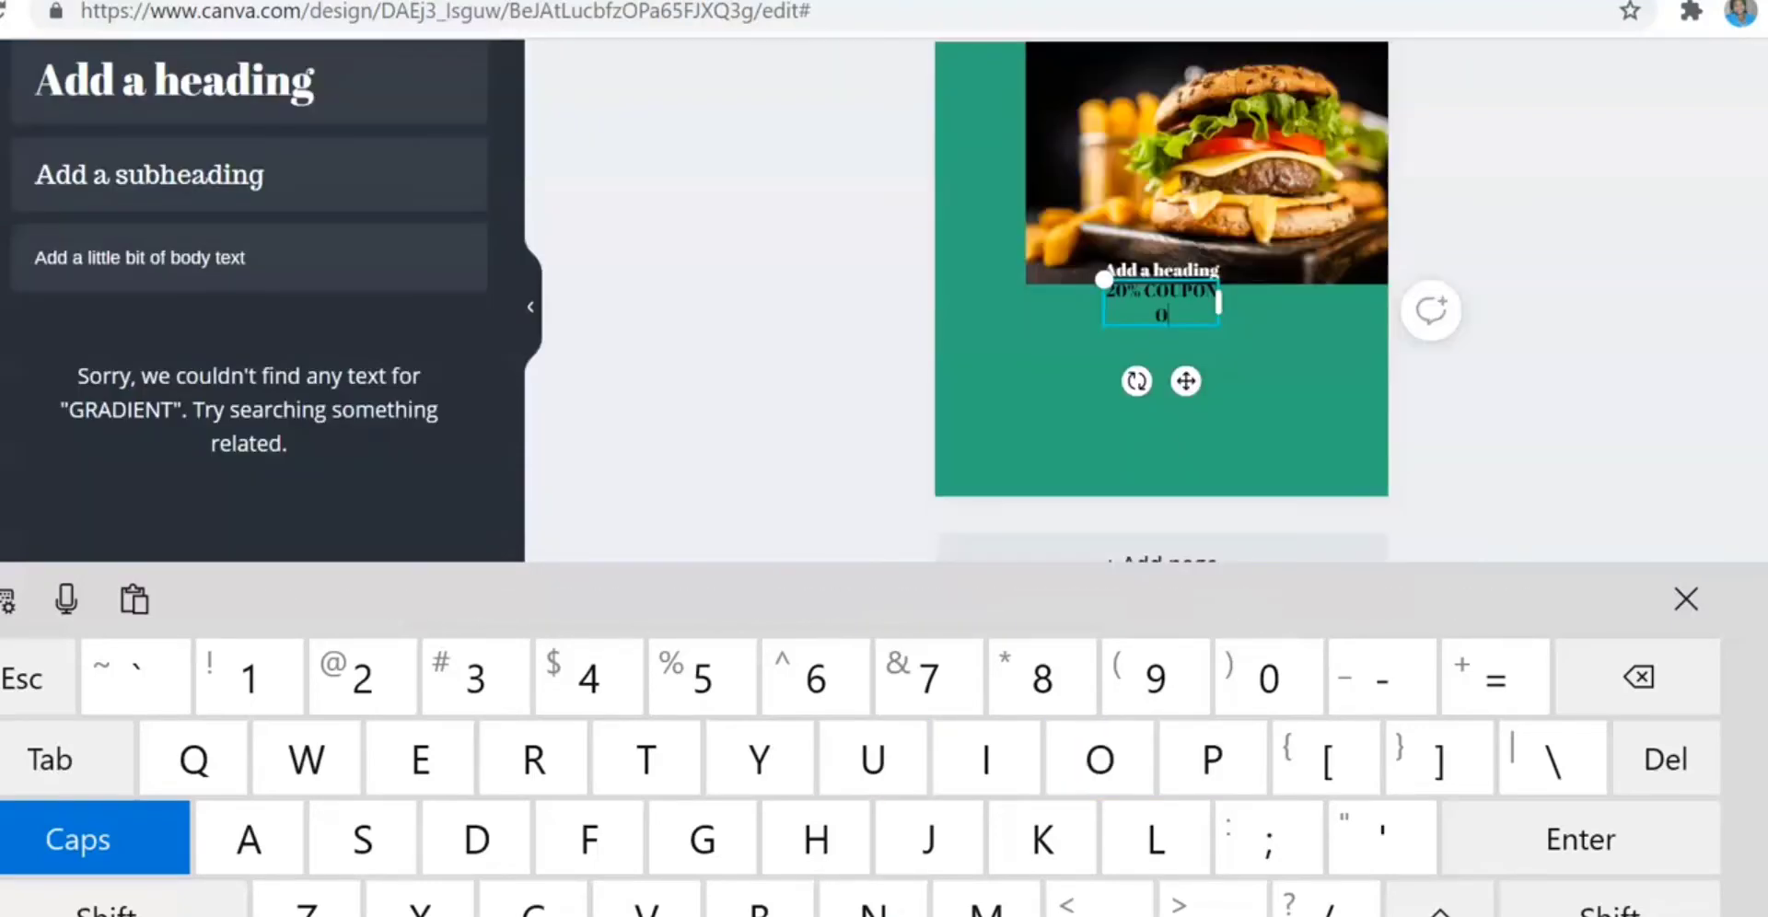
pyautogui.write('N YOU')
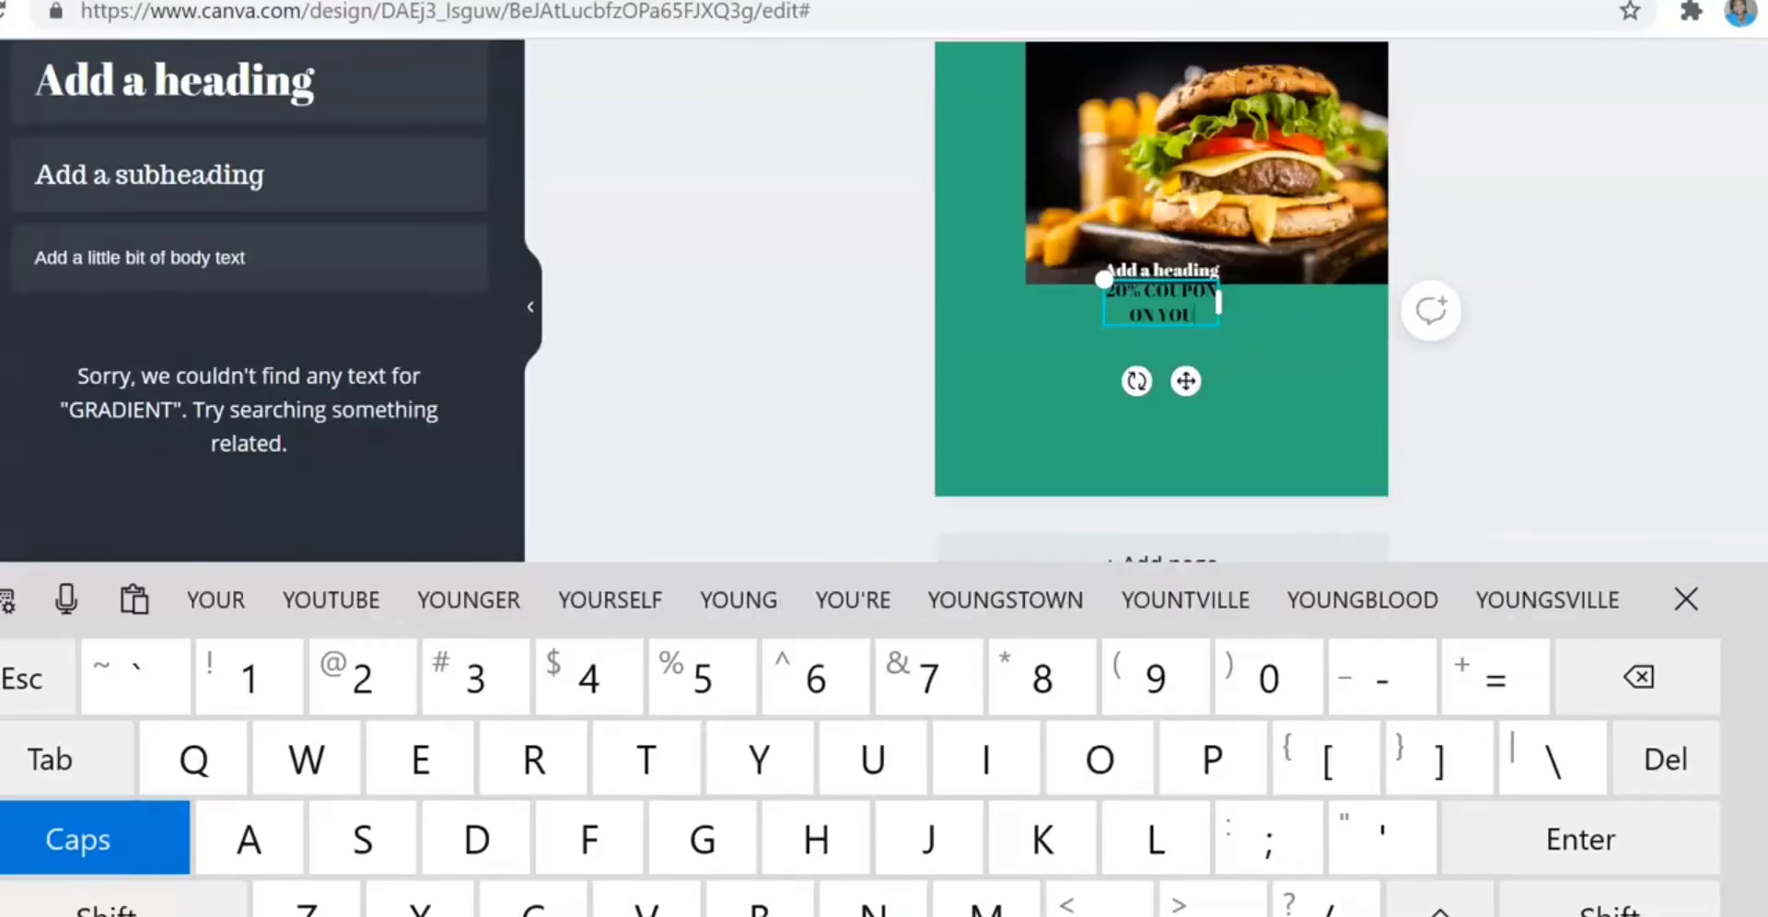
pyautogui.write('R N')
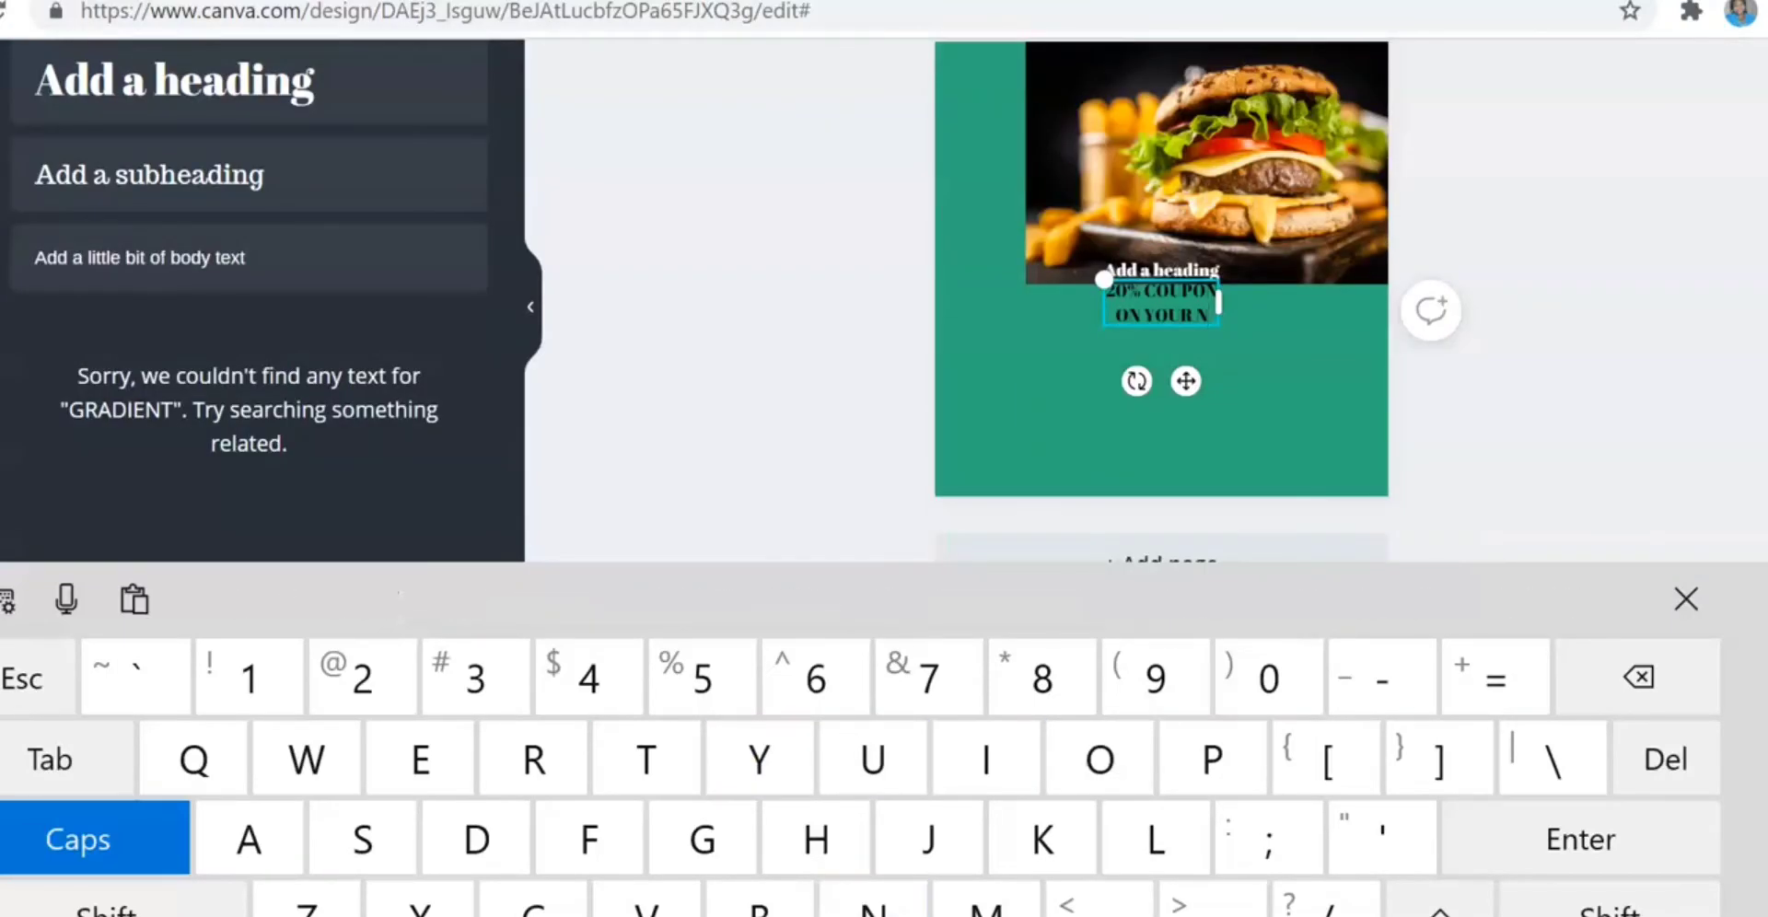
pyautogui.write('EXT')
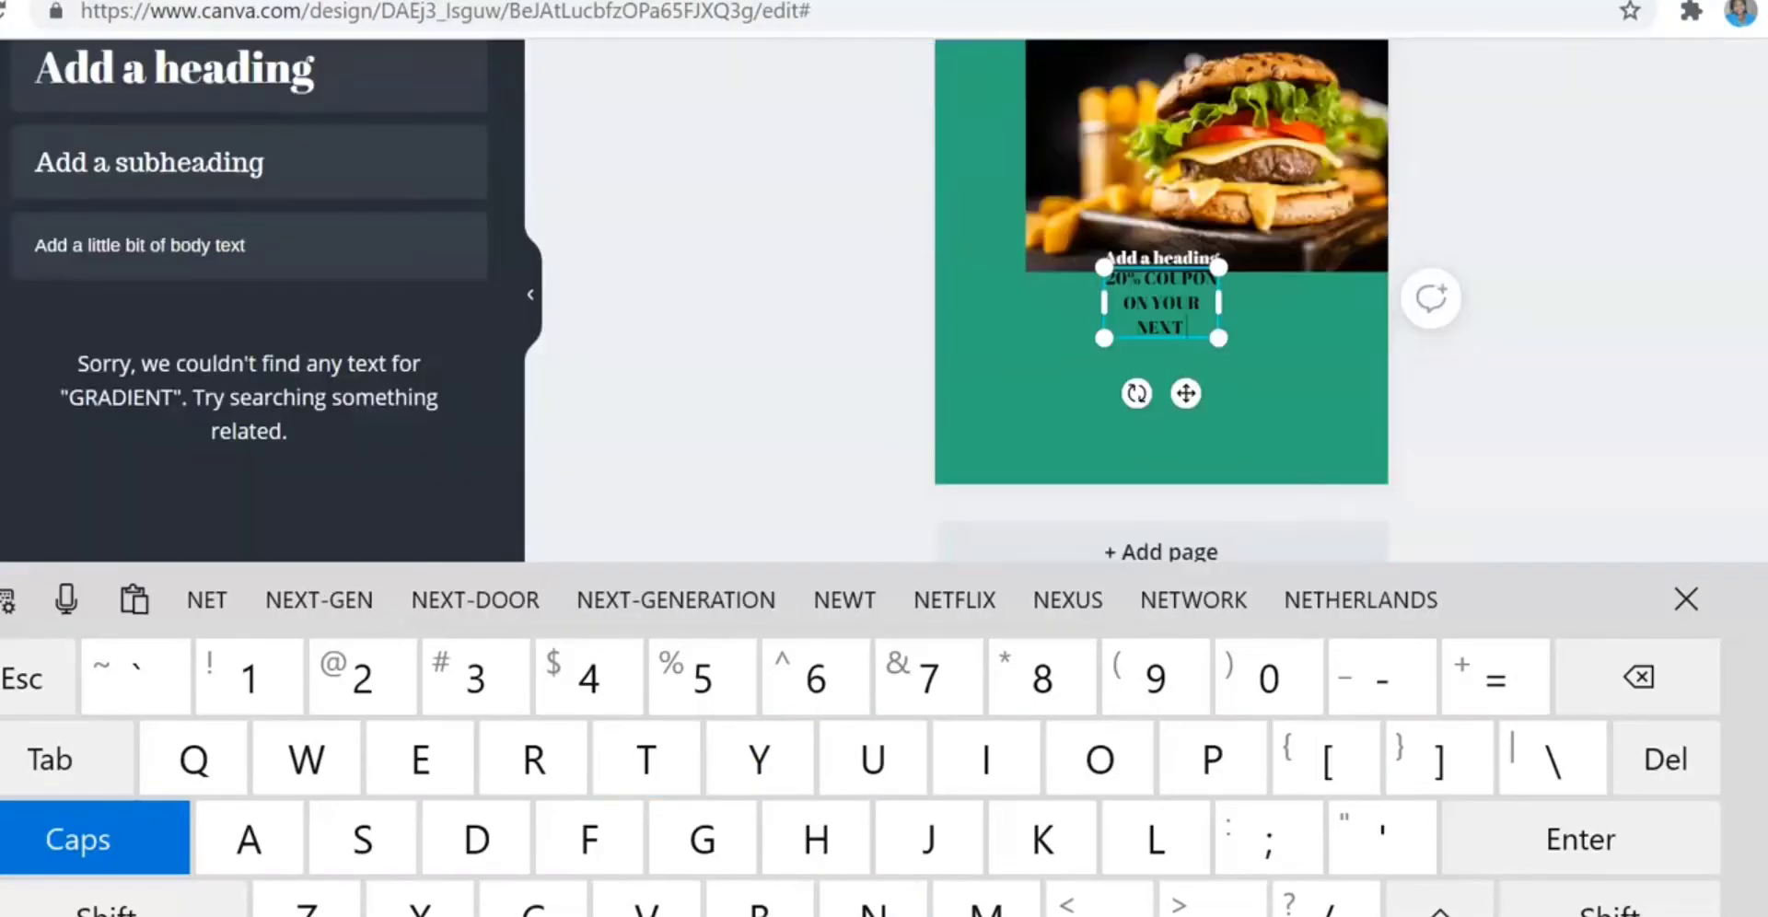
pyautogui.write(' ORDWE')
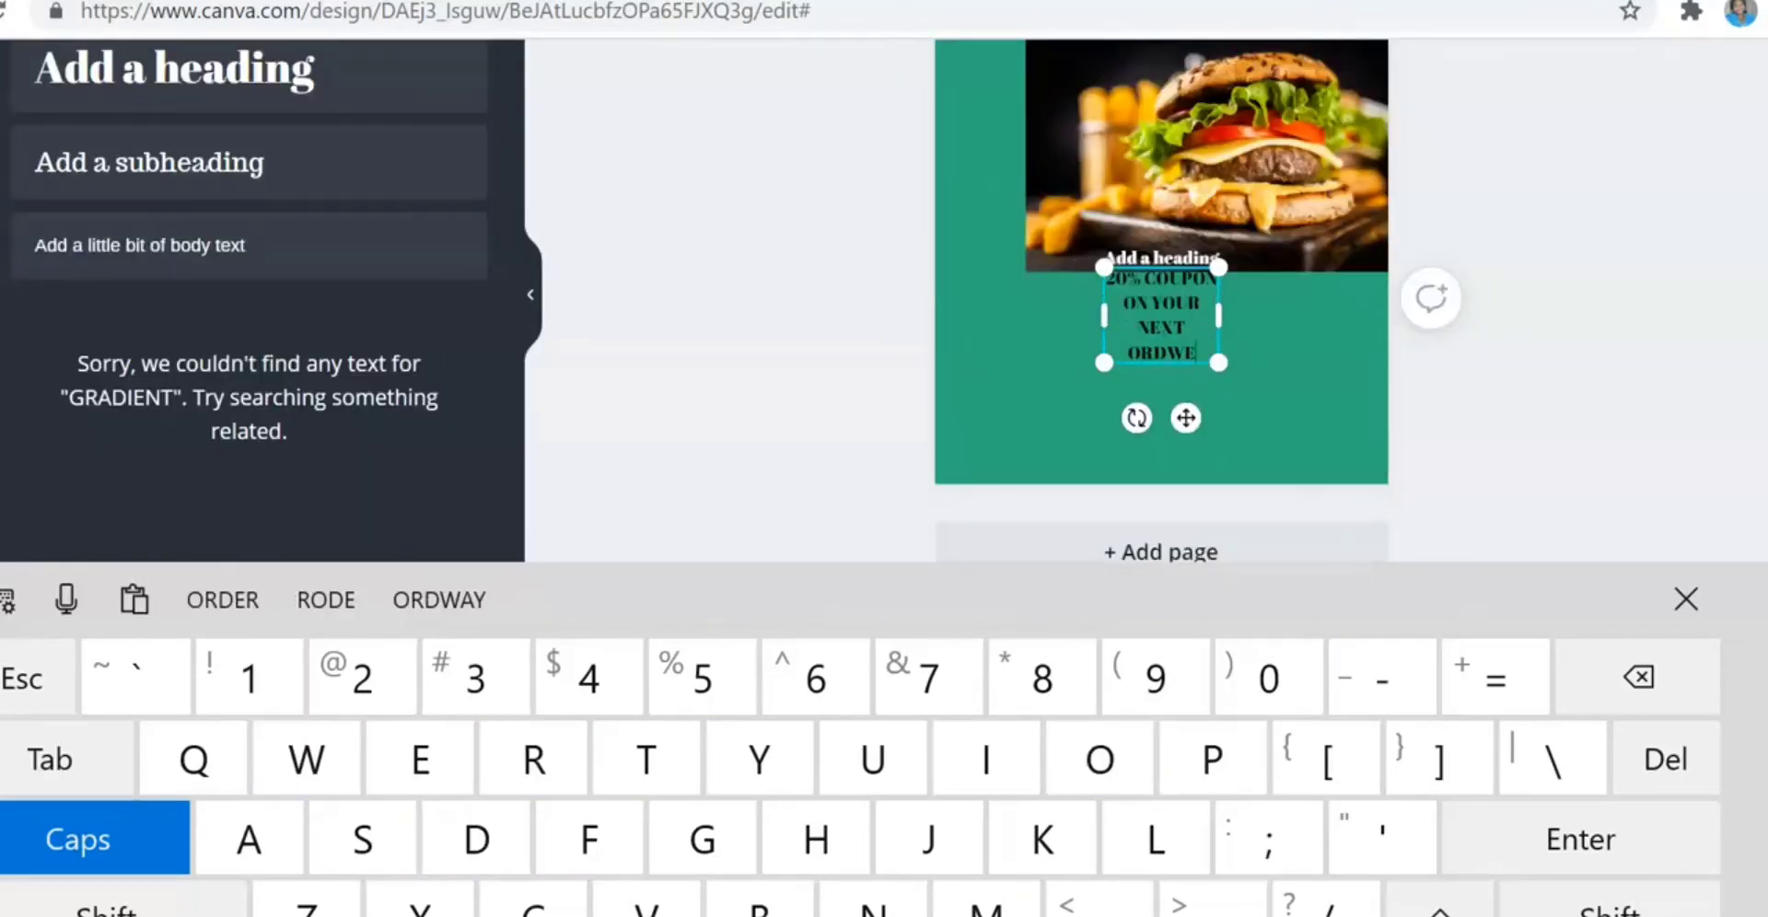
pyautogui.press('BackSpace')
pyautogui.press('BackSpace')
pyautogui.write('ER')
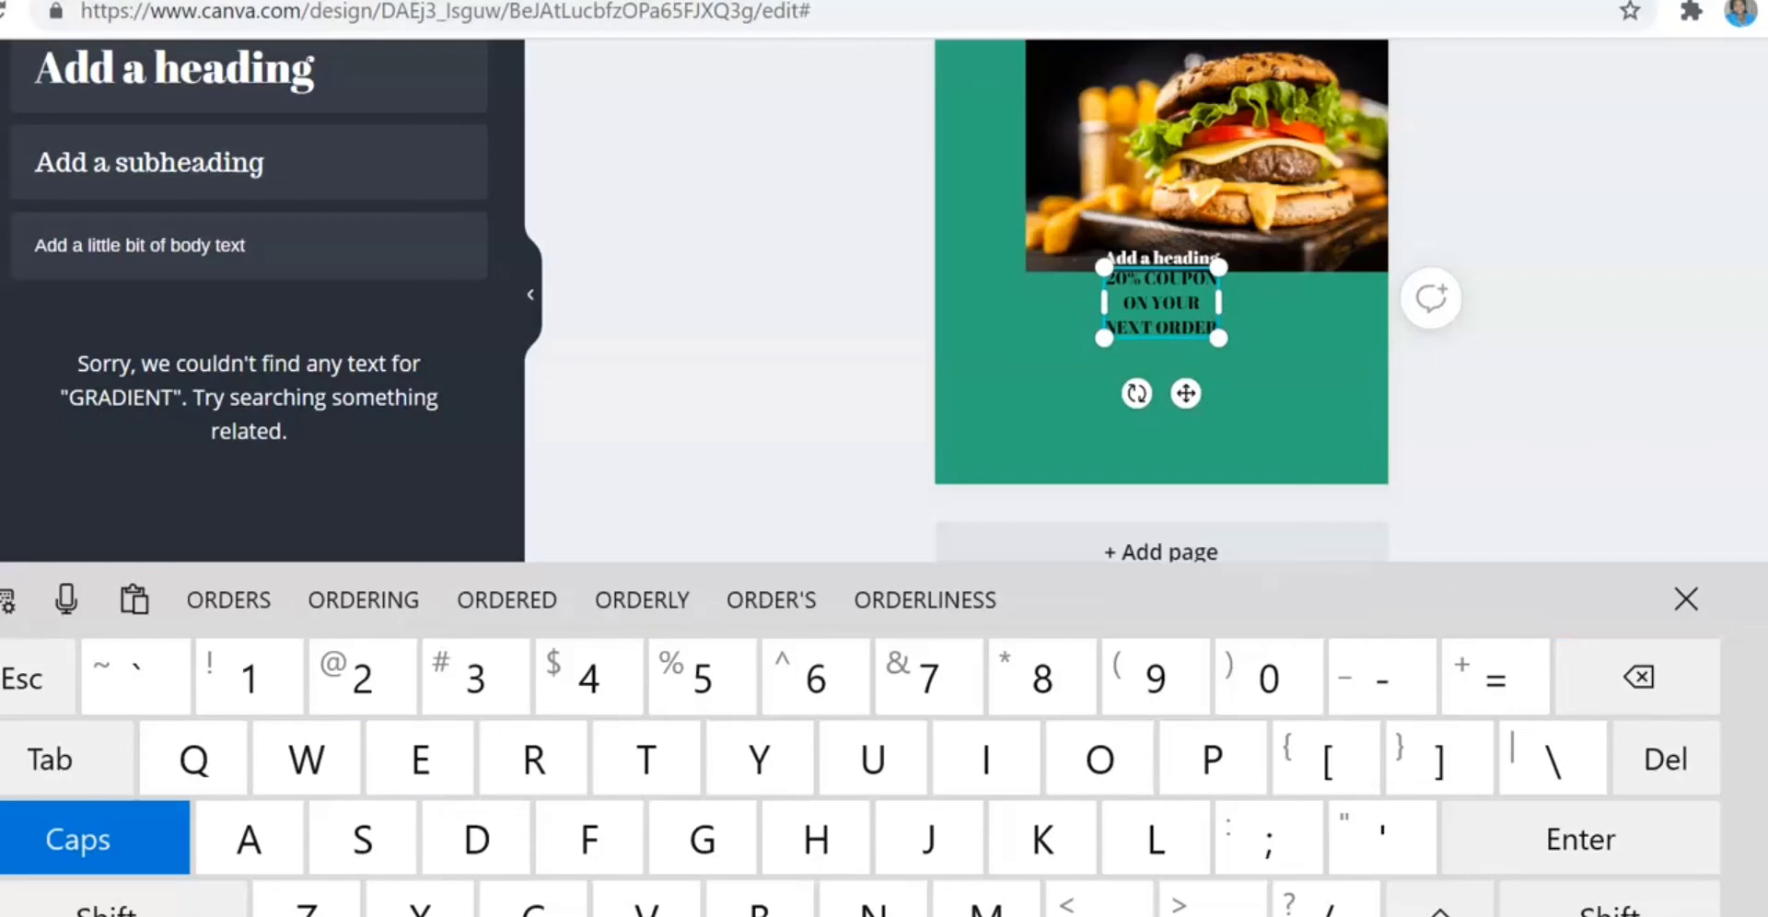
# - Widen the coupon text box on page 2 so its text wraps onto two lines
pyautogui.moveTo(1219, 302); pyautogui.dragTo(1291, 303)
pyautogui.scroll(1, 1162, 302)
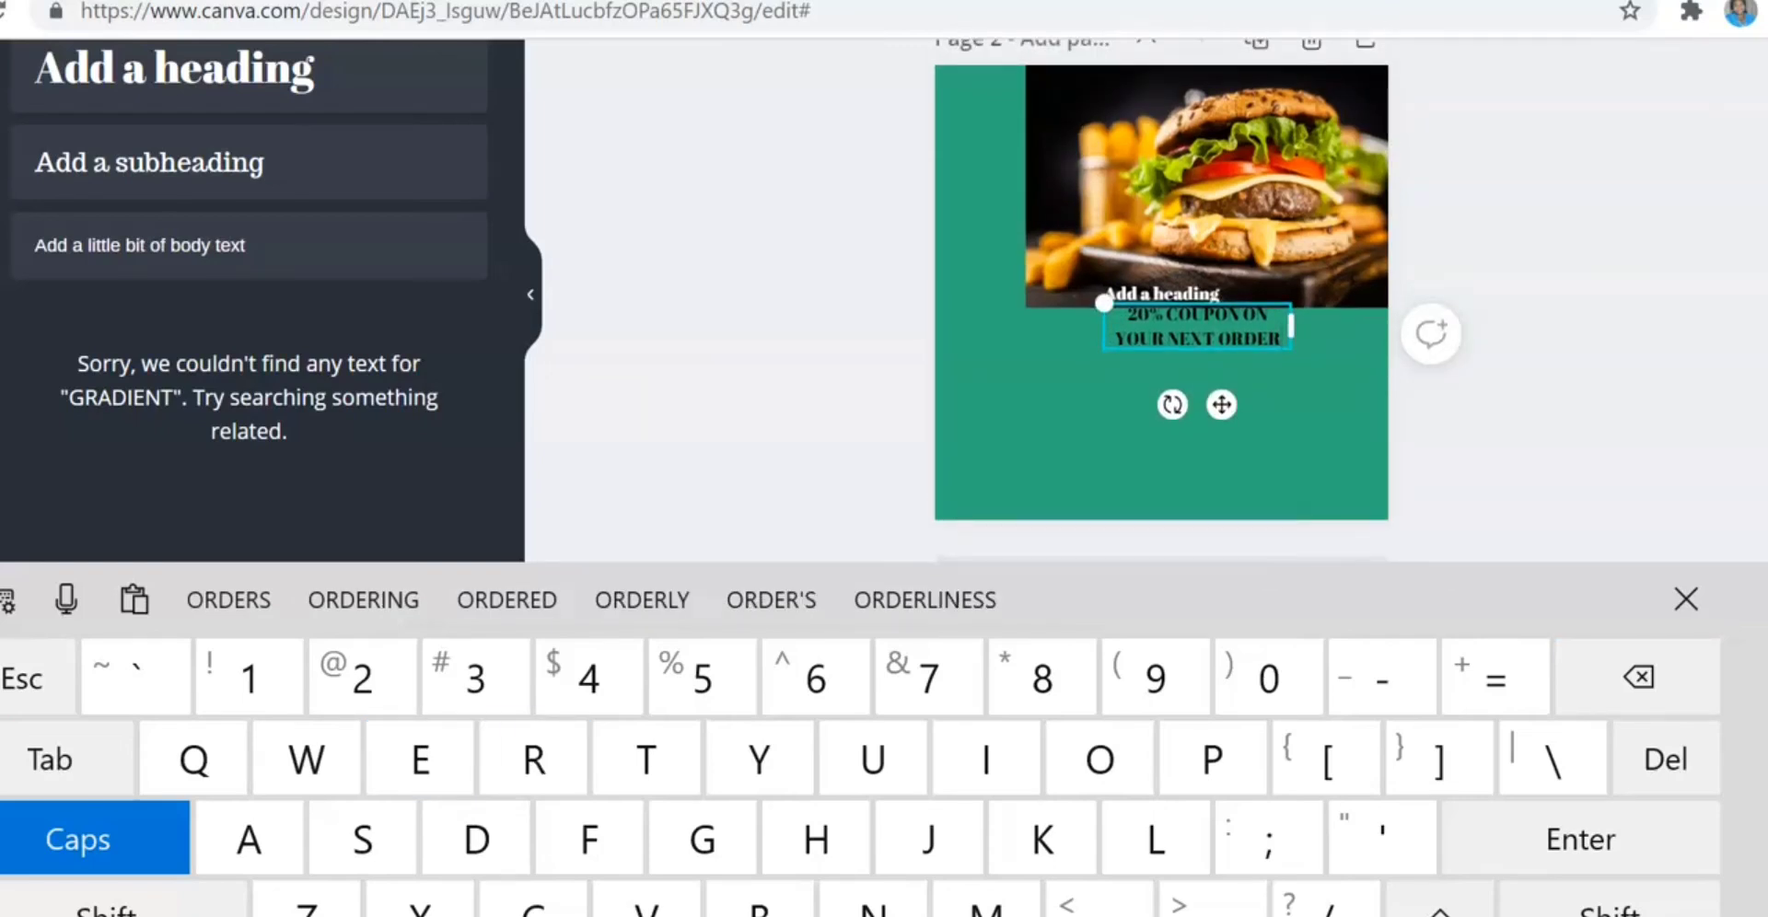
pyautogui.click(1686, 600)
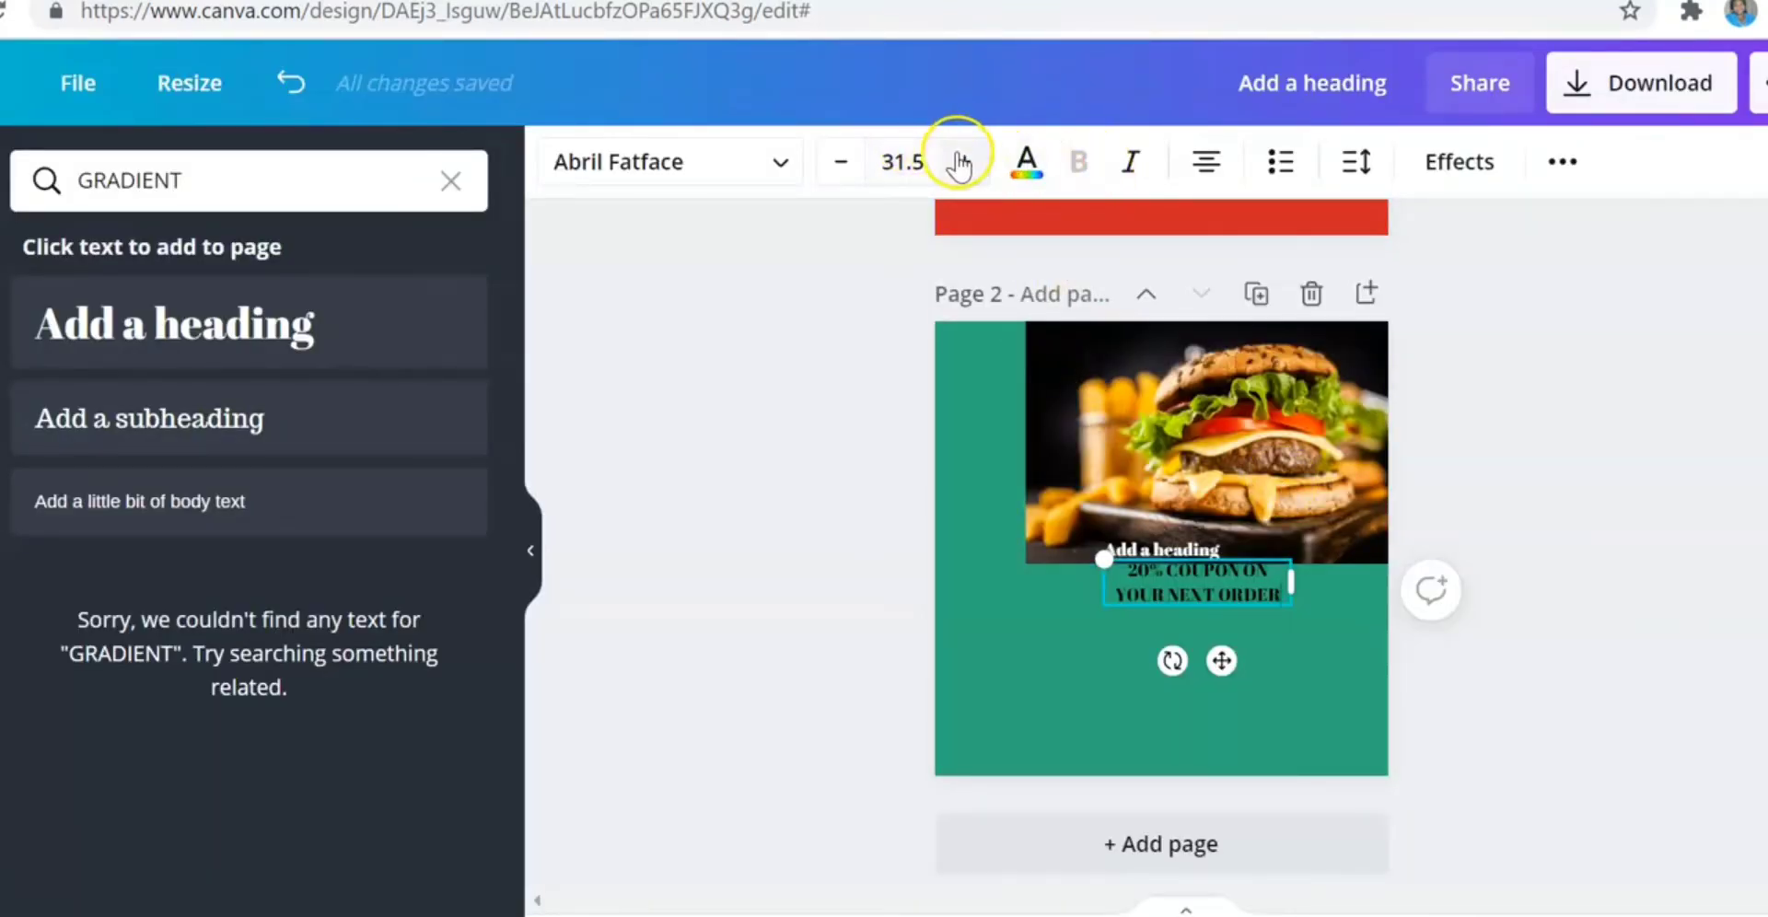
# - Set the coupon text on page 2 to font size 56 and widen its box so it wraps onto three lines
pyautogui.click(930, 164)
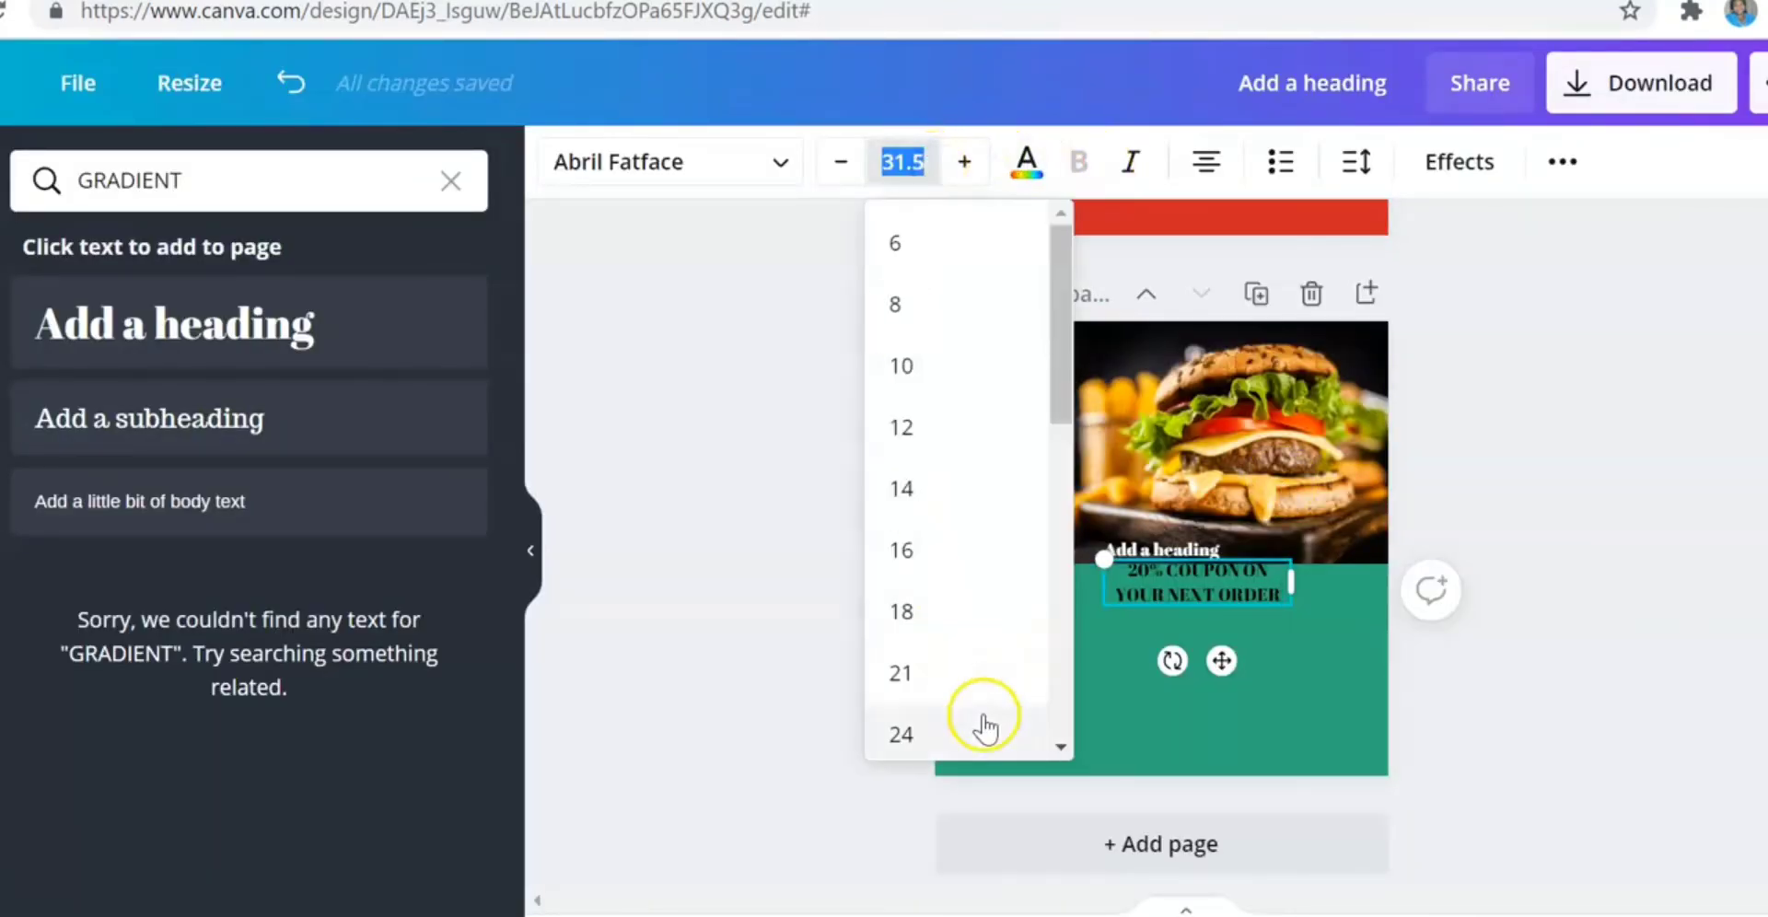
pyautogui.scroll(-10, 1063, 750)
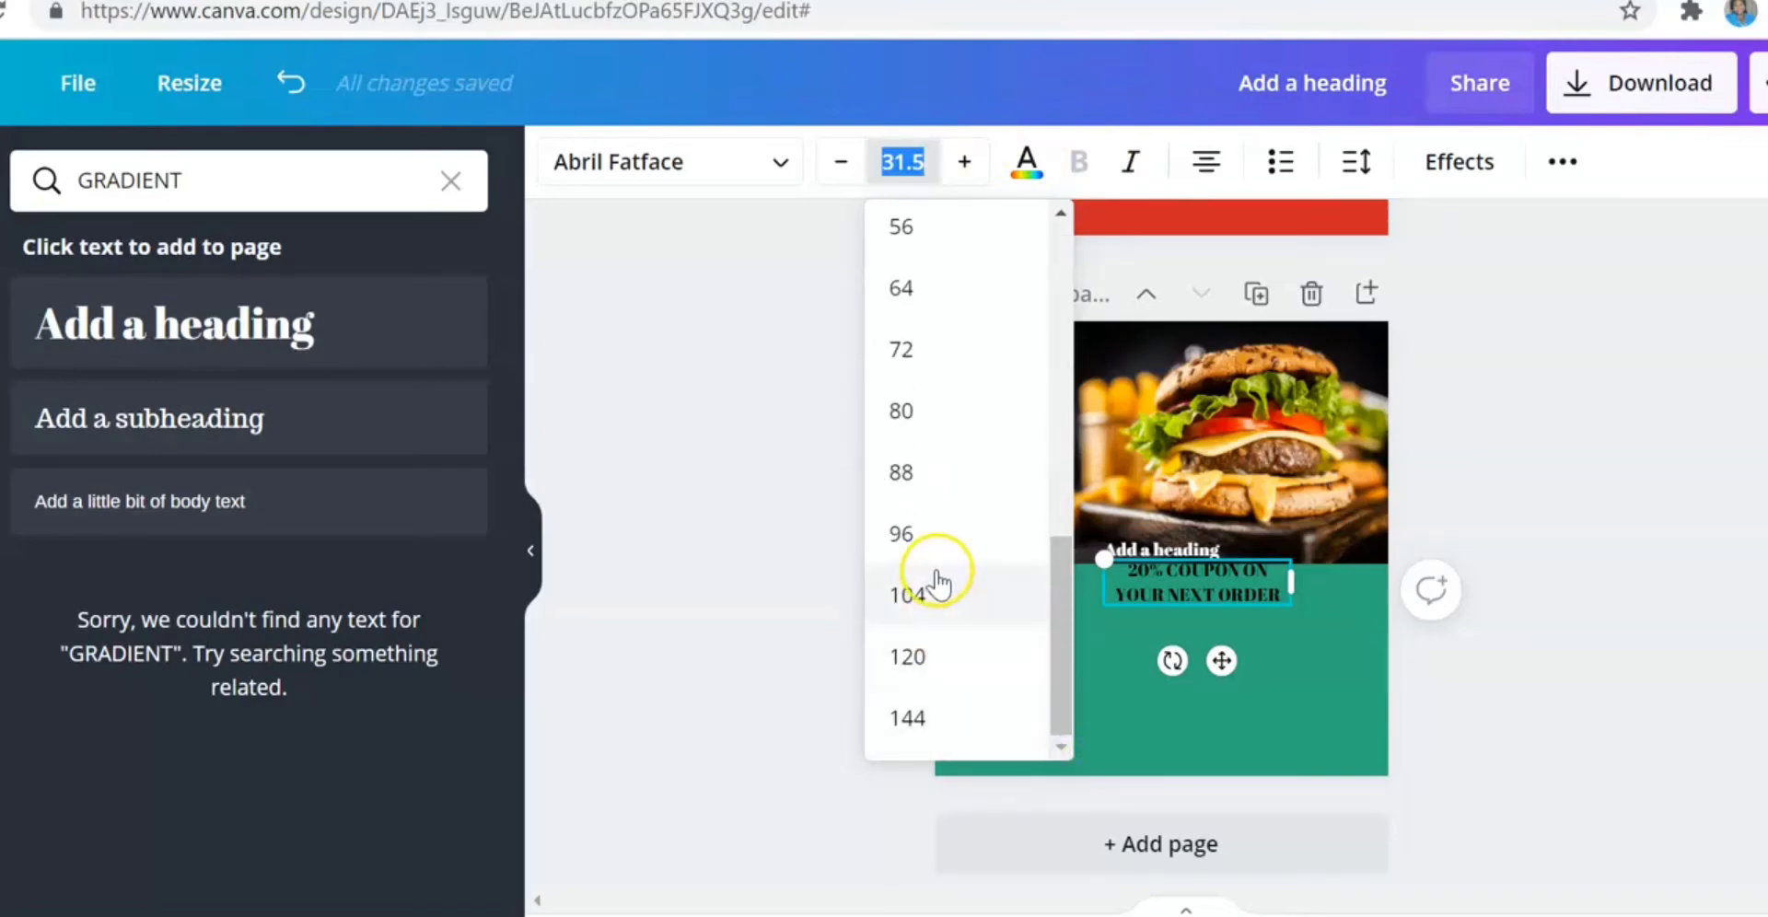
pyautogui.click(910, 351)
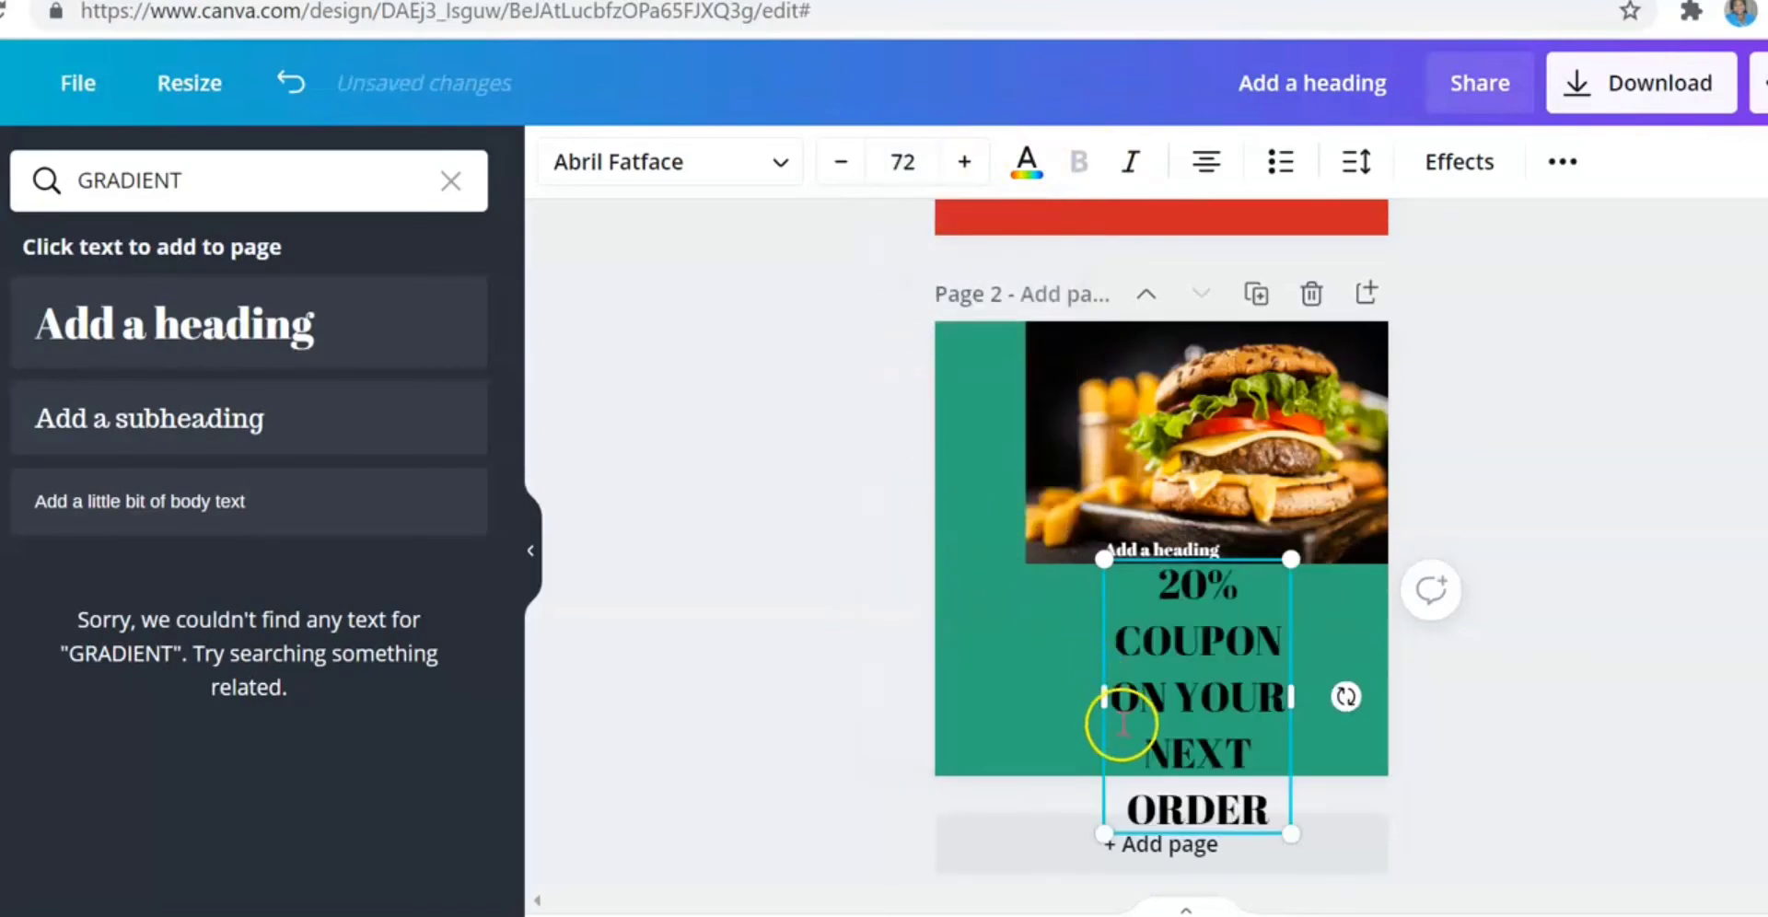
pyautogui.click(904, 164)
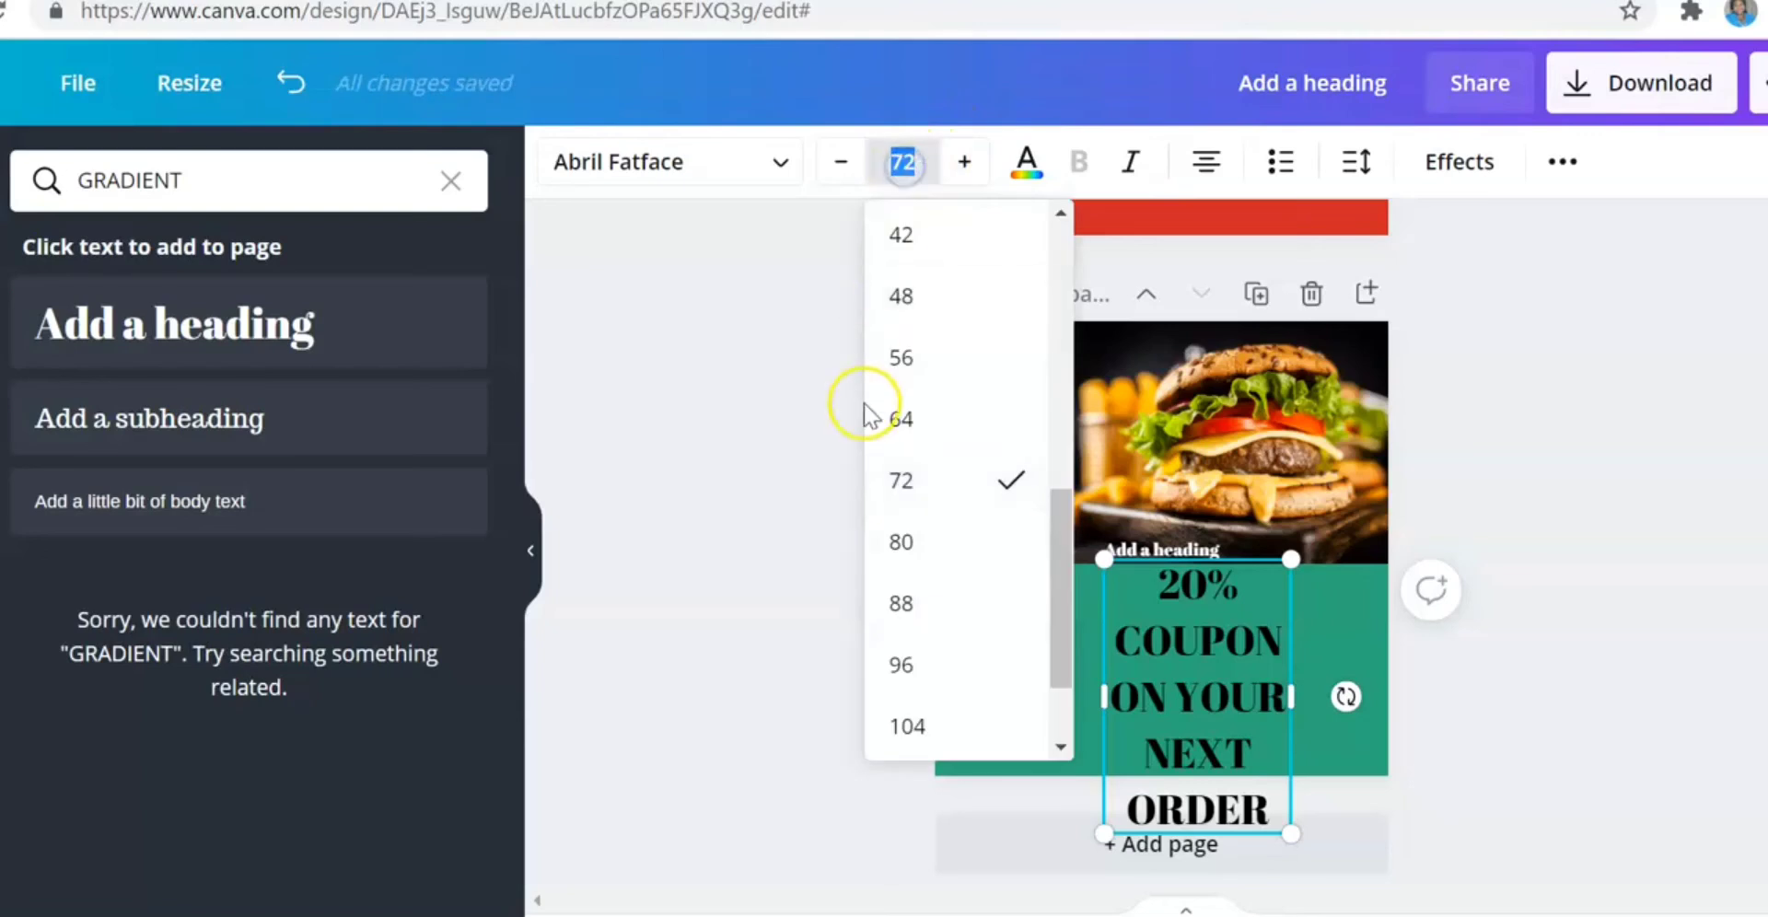
pyautogui.click(898, 352)
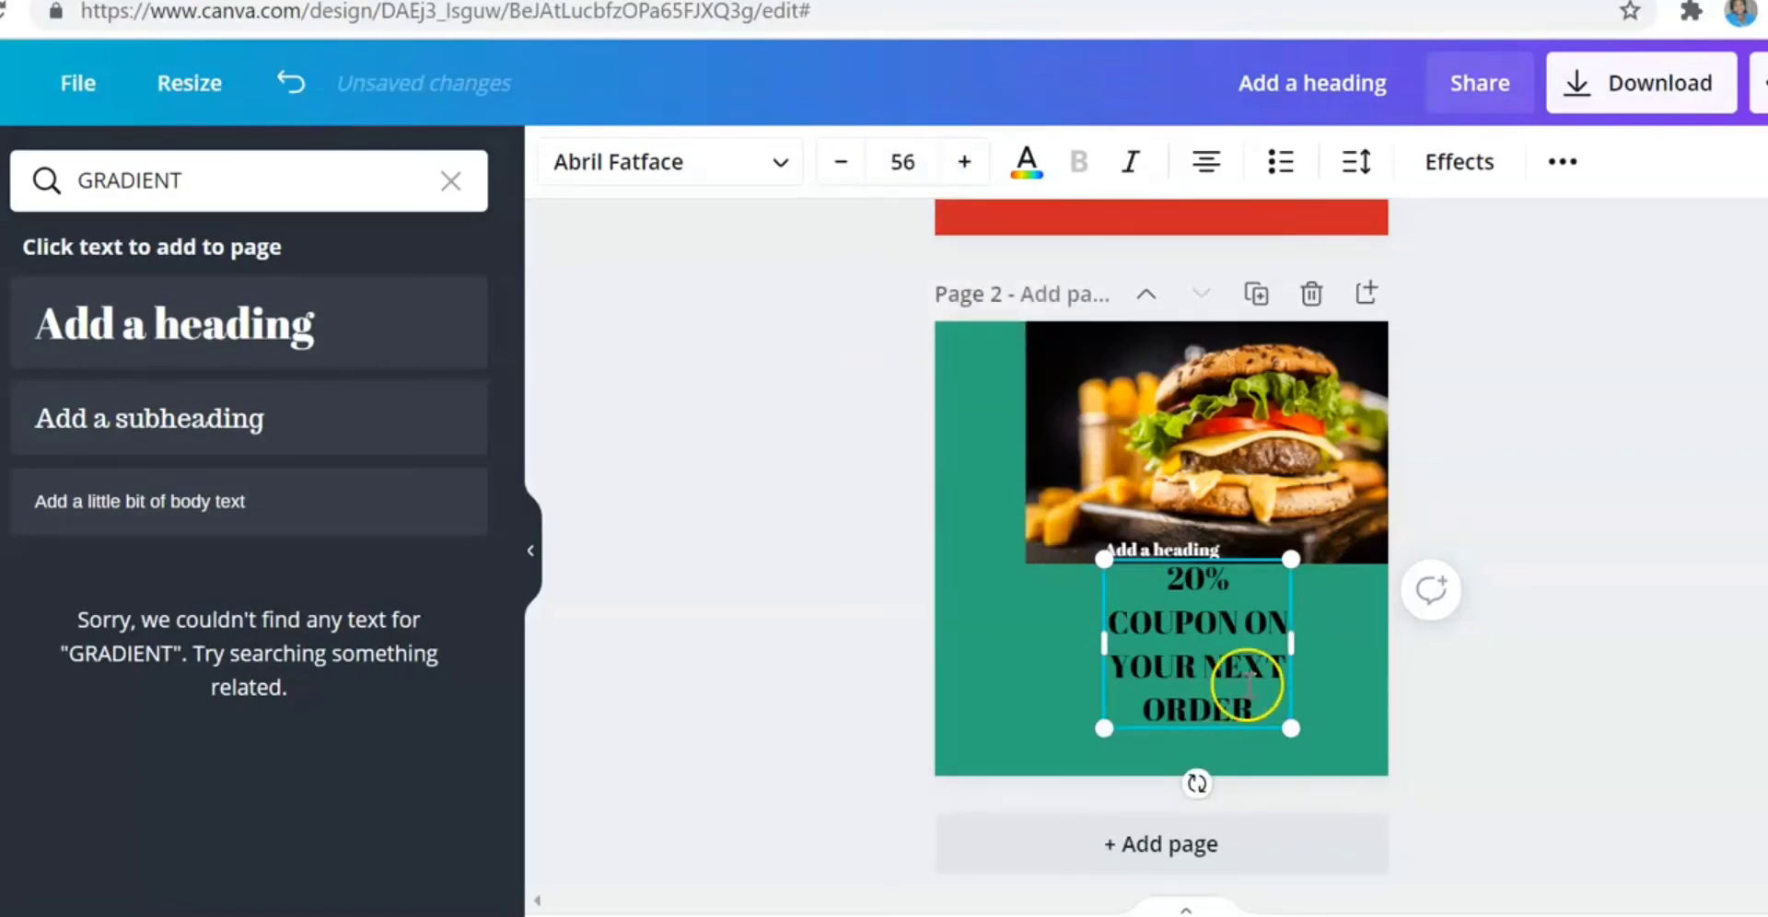
pyautogui.moveTo(1299, 645); pyautogui.dragTo(1357, 652)
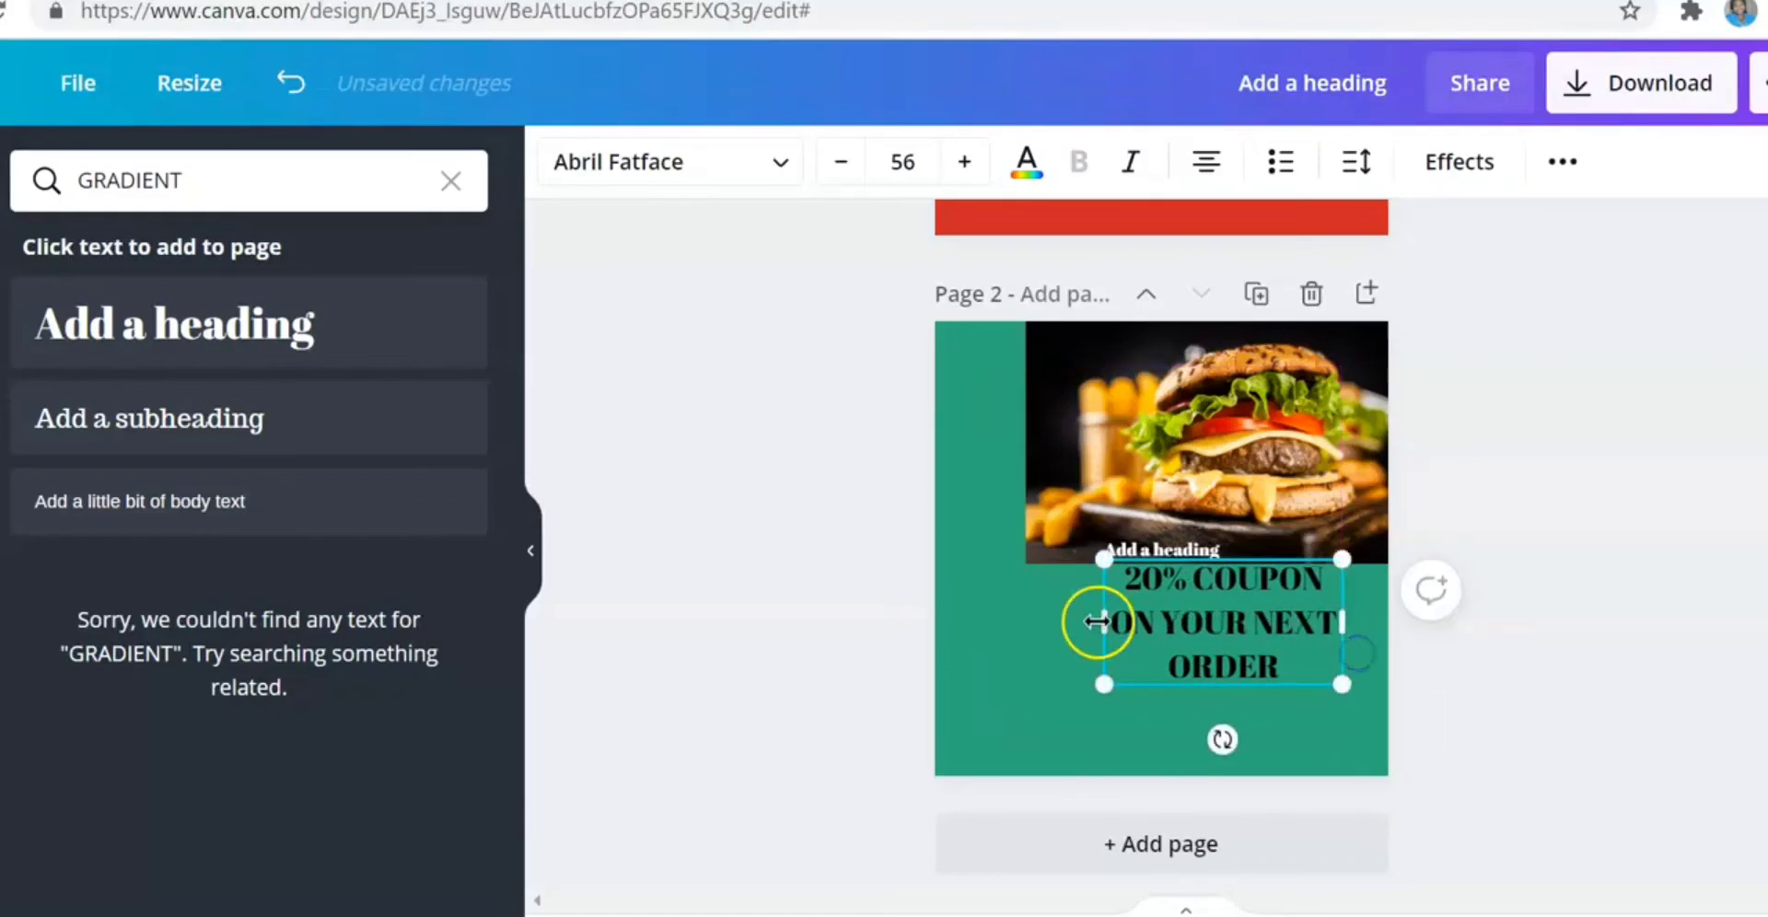
# - Stretch the burger photo across page 2's full width and place the coupon text below it, enlarged to size 75.2
pyautogui.click(1031, 473)
pyautogui.moveTo(1019, 466); pyautogui.dragTo(928, 489)
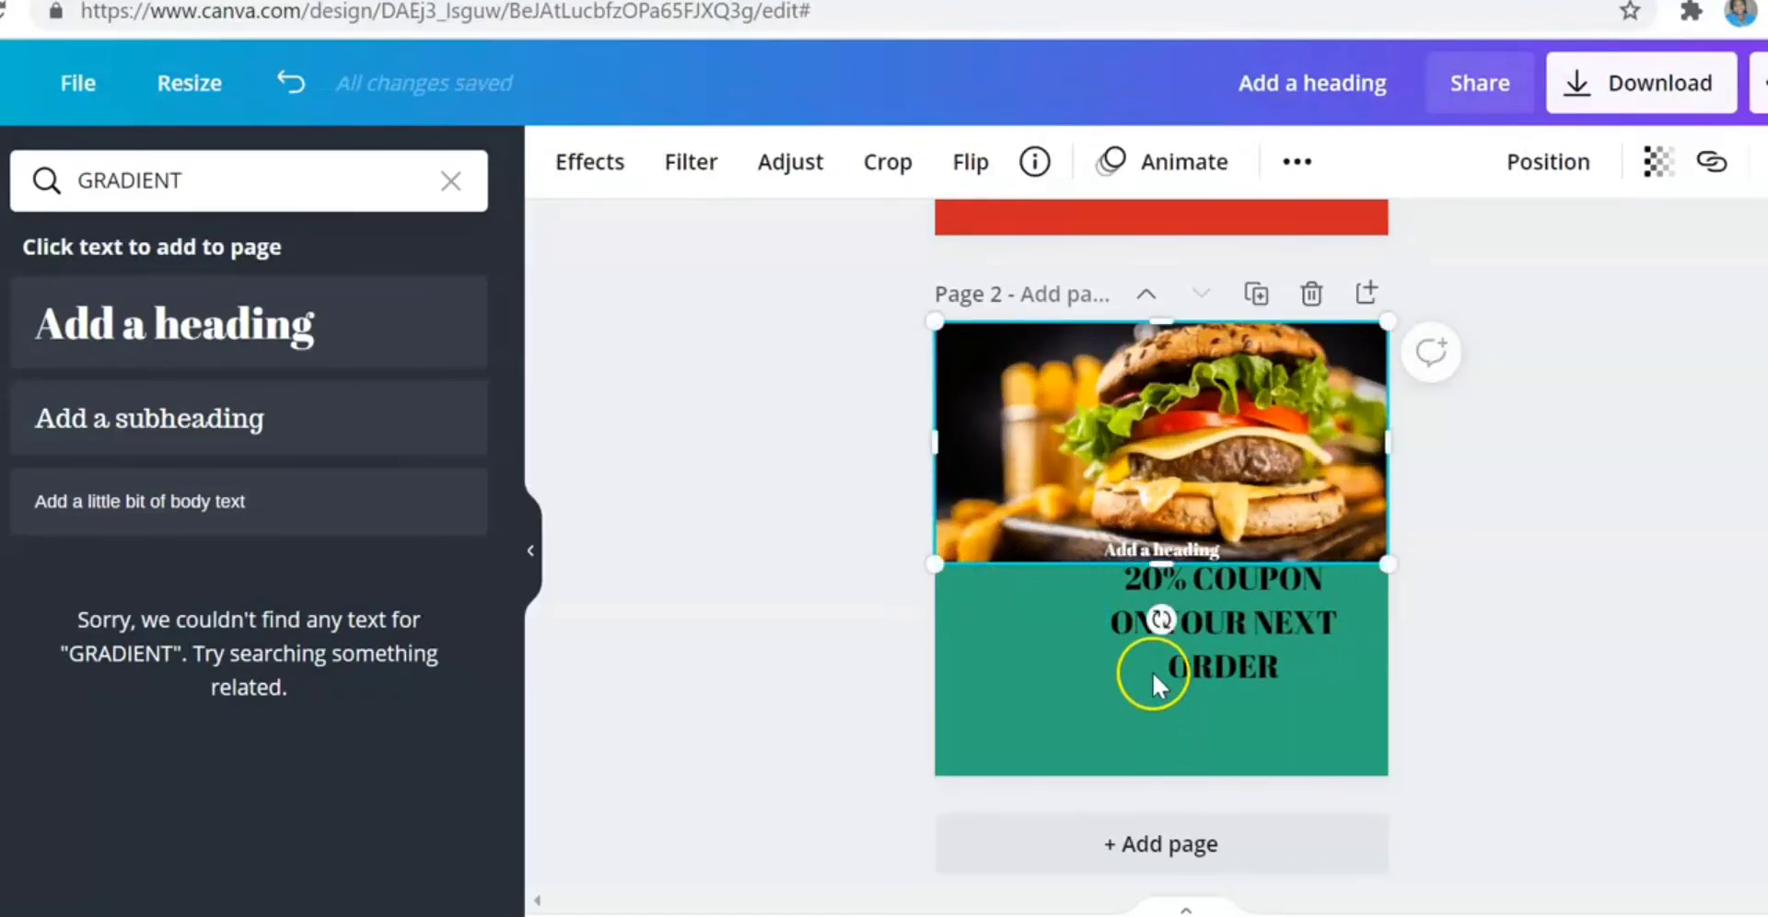
pyautogui.moveTo(1260, 665); pyautogui.dragTo(1274, 729)
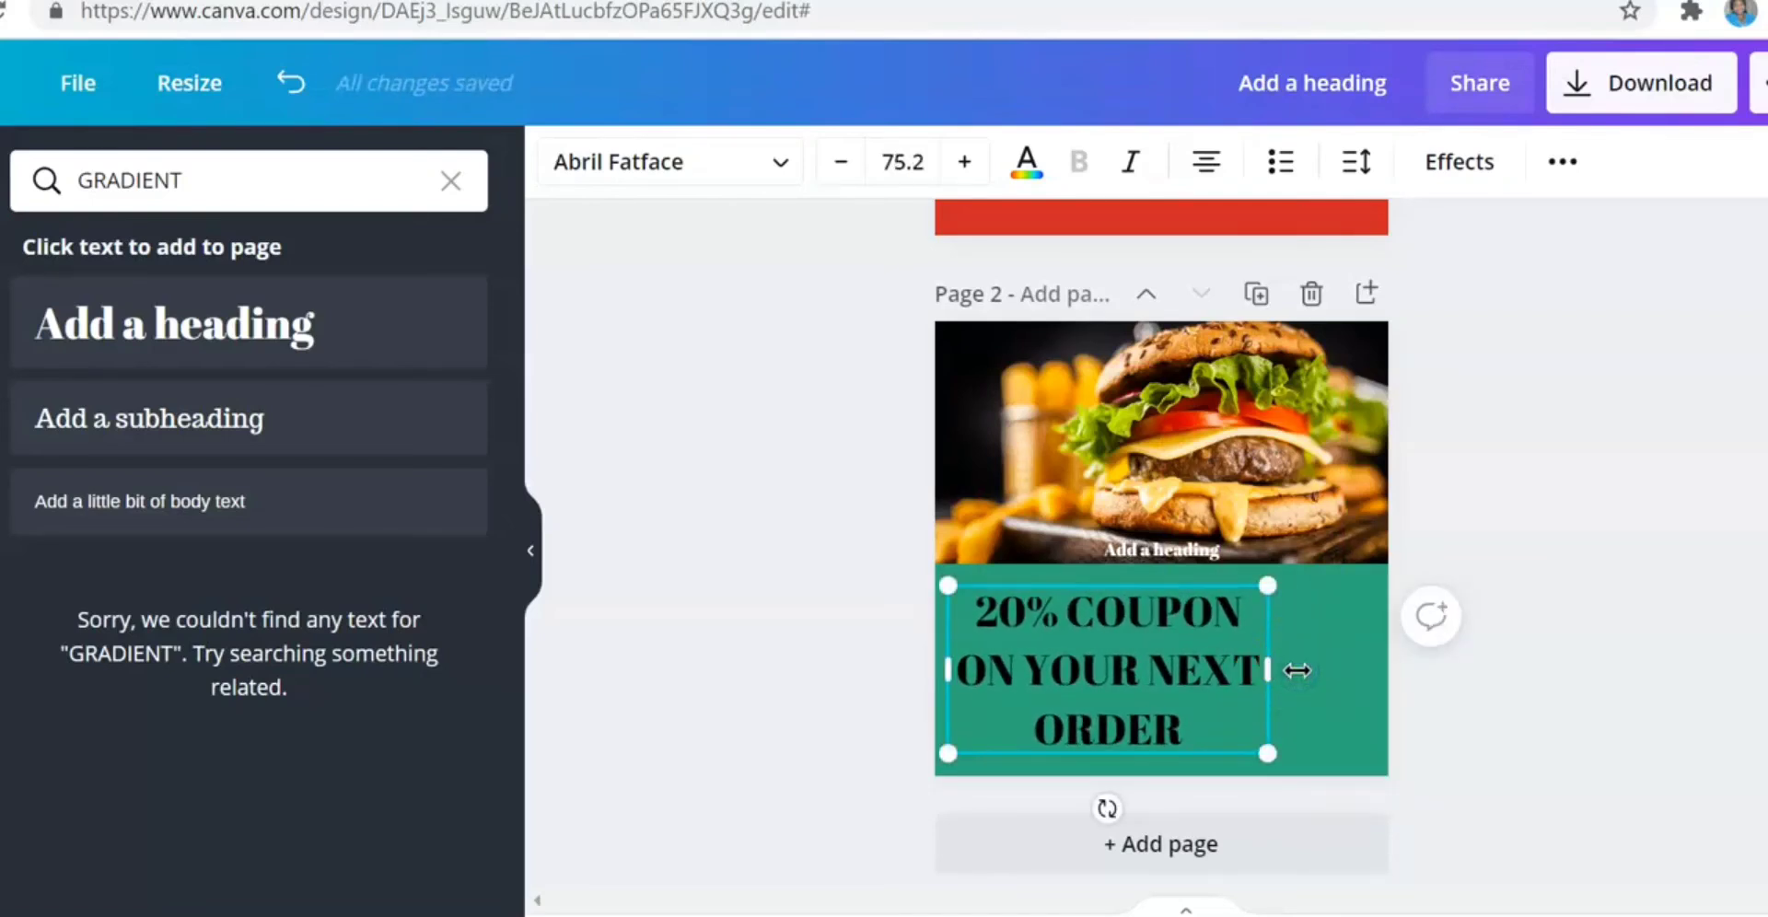
# - Replace the placeholder heading over the burger photo on page 2 with "THANKS FOR SHOPPING WITH US"
pyautogui.click(1153, 551)
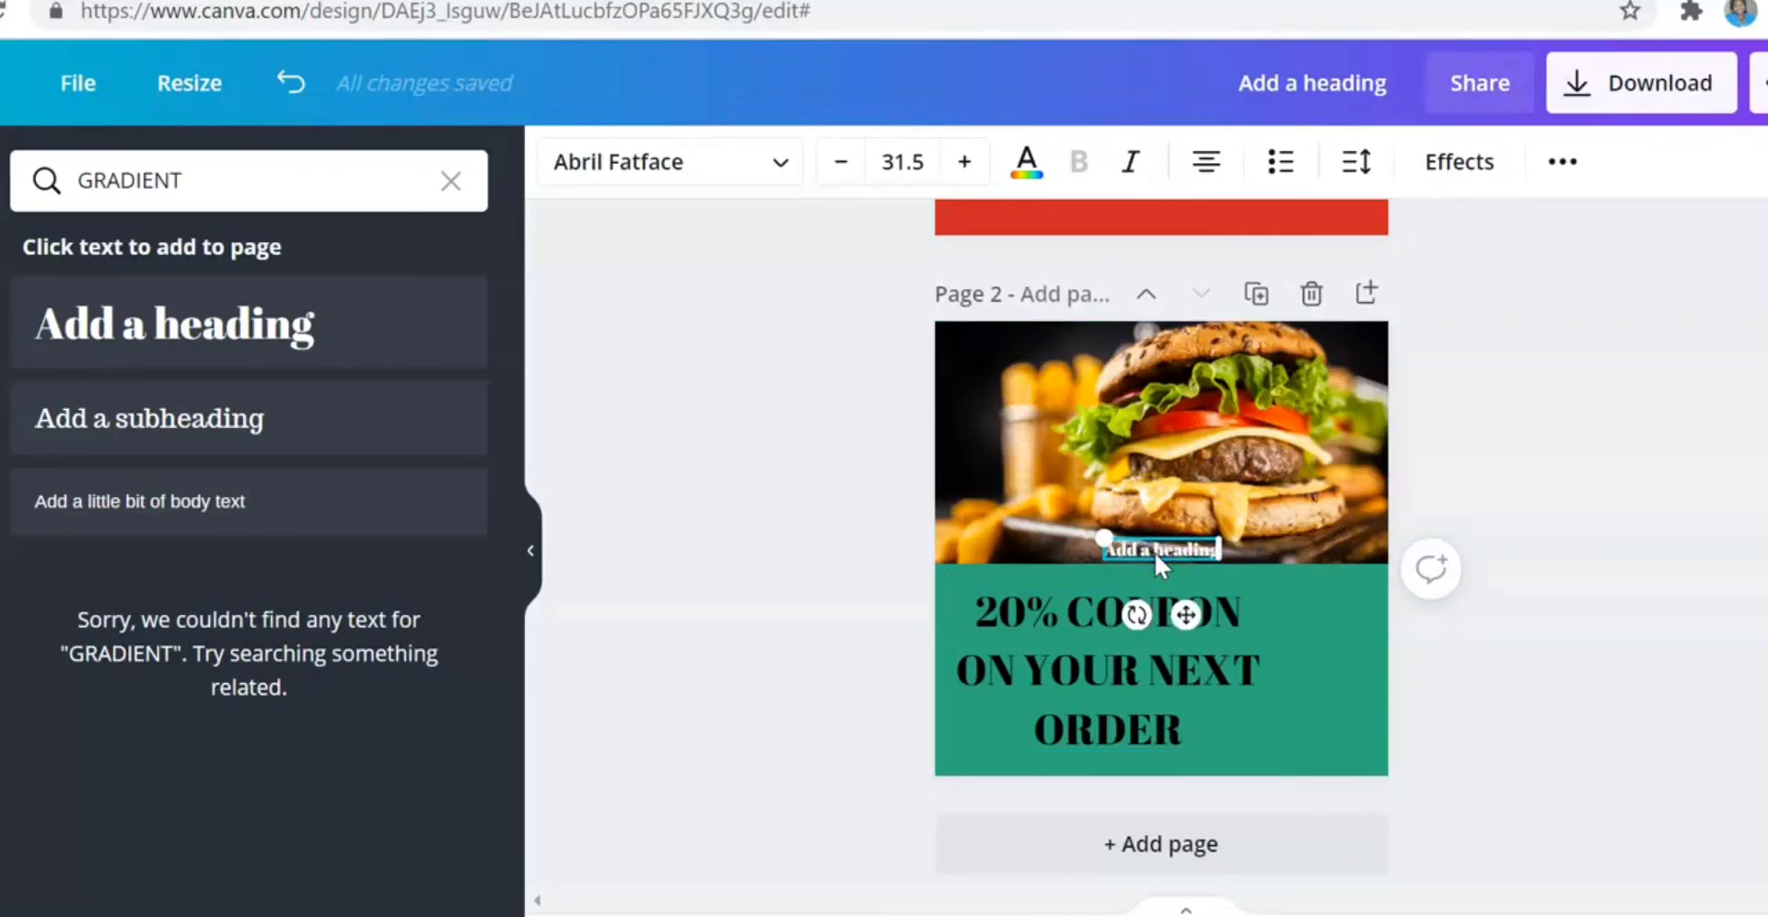
pyautogui.click(1168, 539)
pyautogui.click(1172, 549)
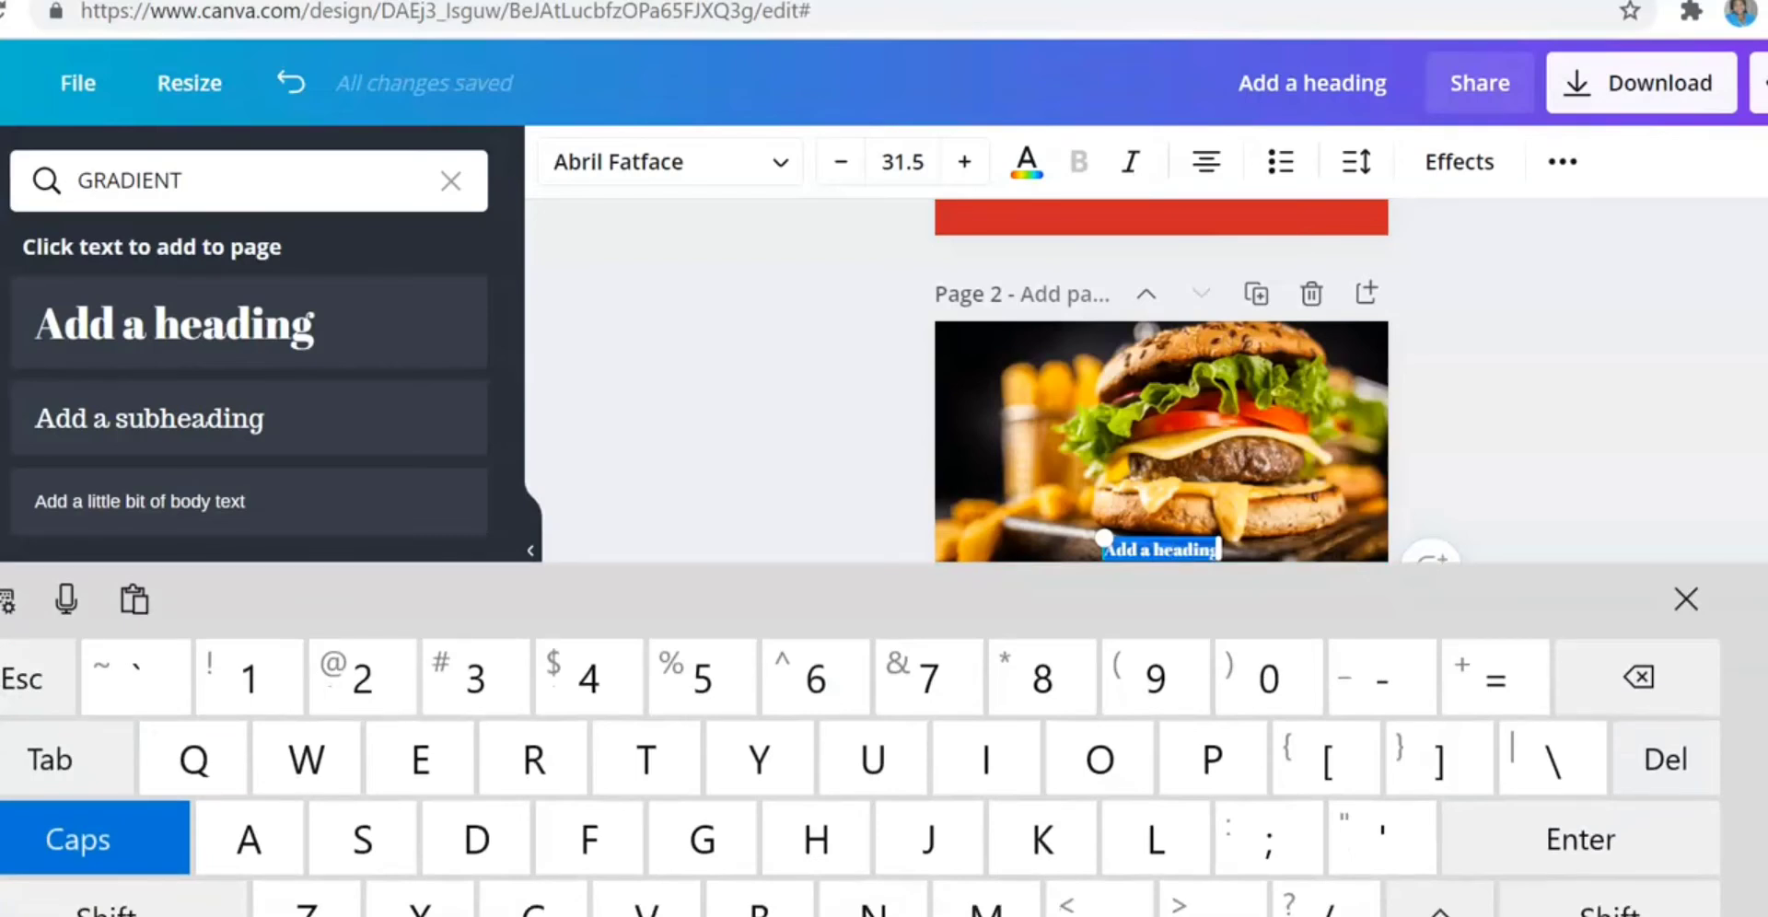
pyautogui.write('THA')
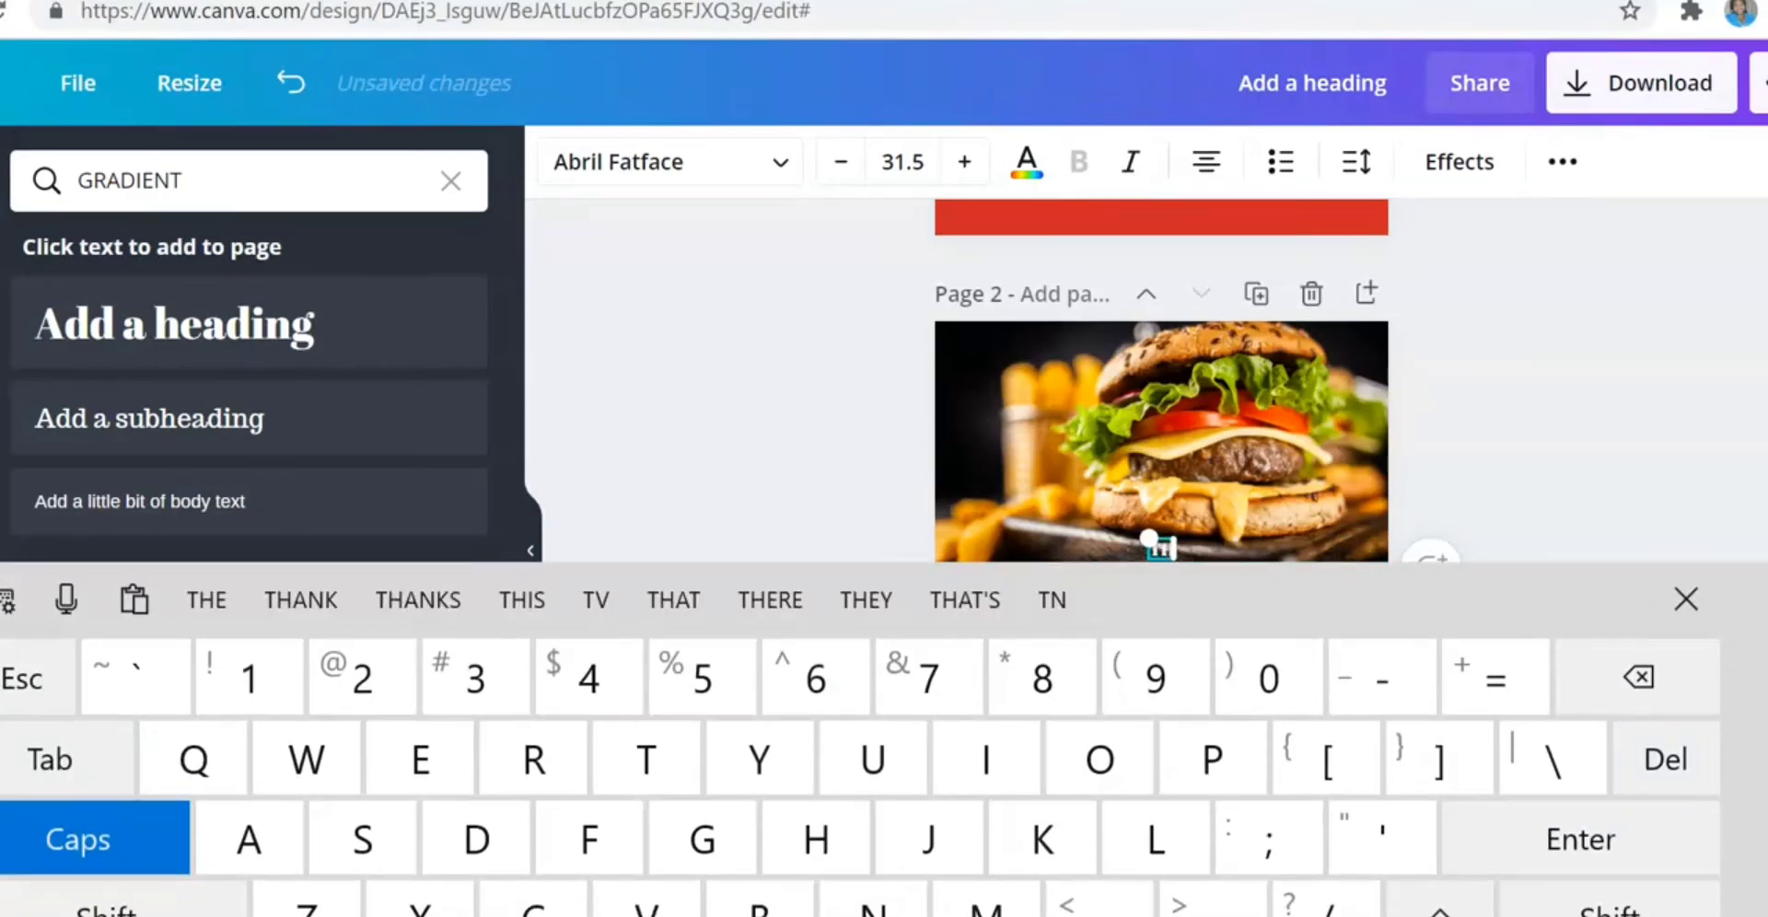
pyautogui.write('NK')
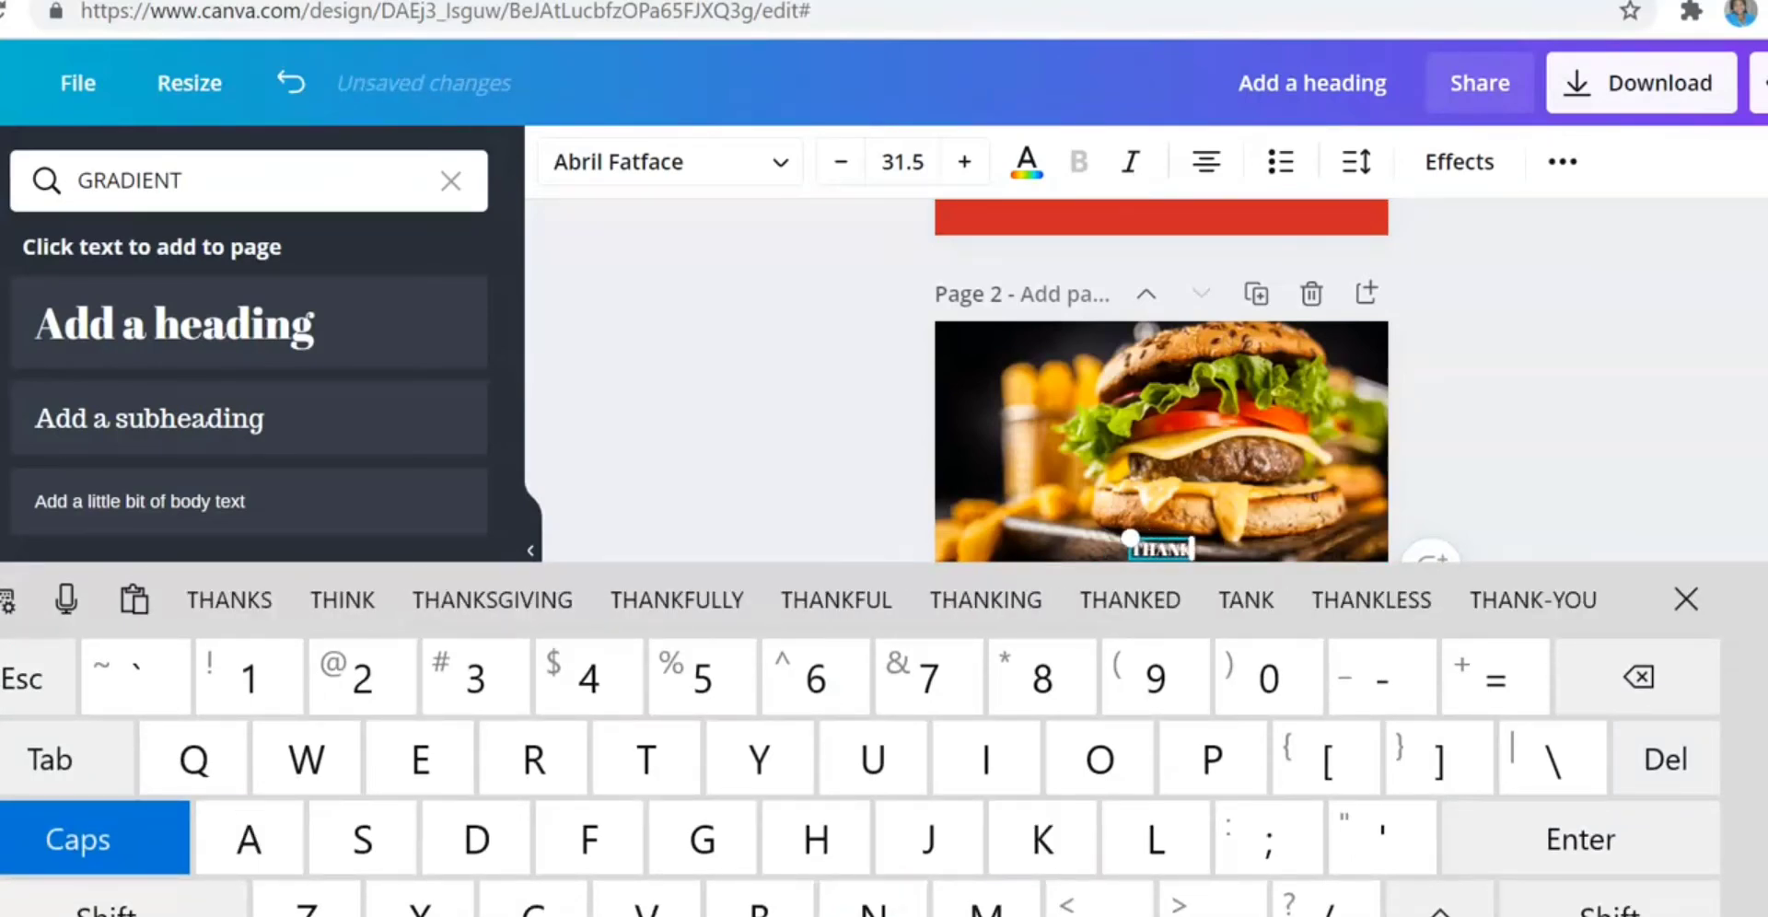
pyautogui.write('S FOR ')
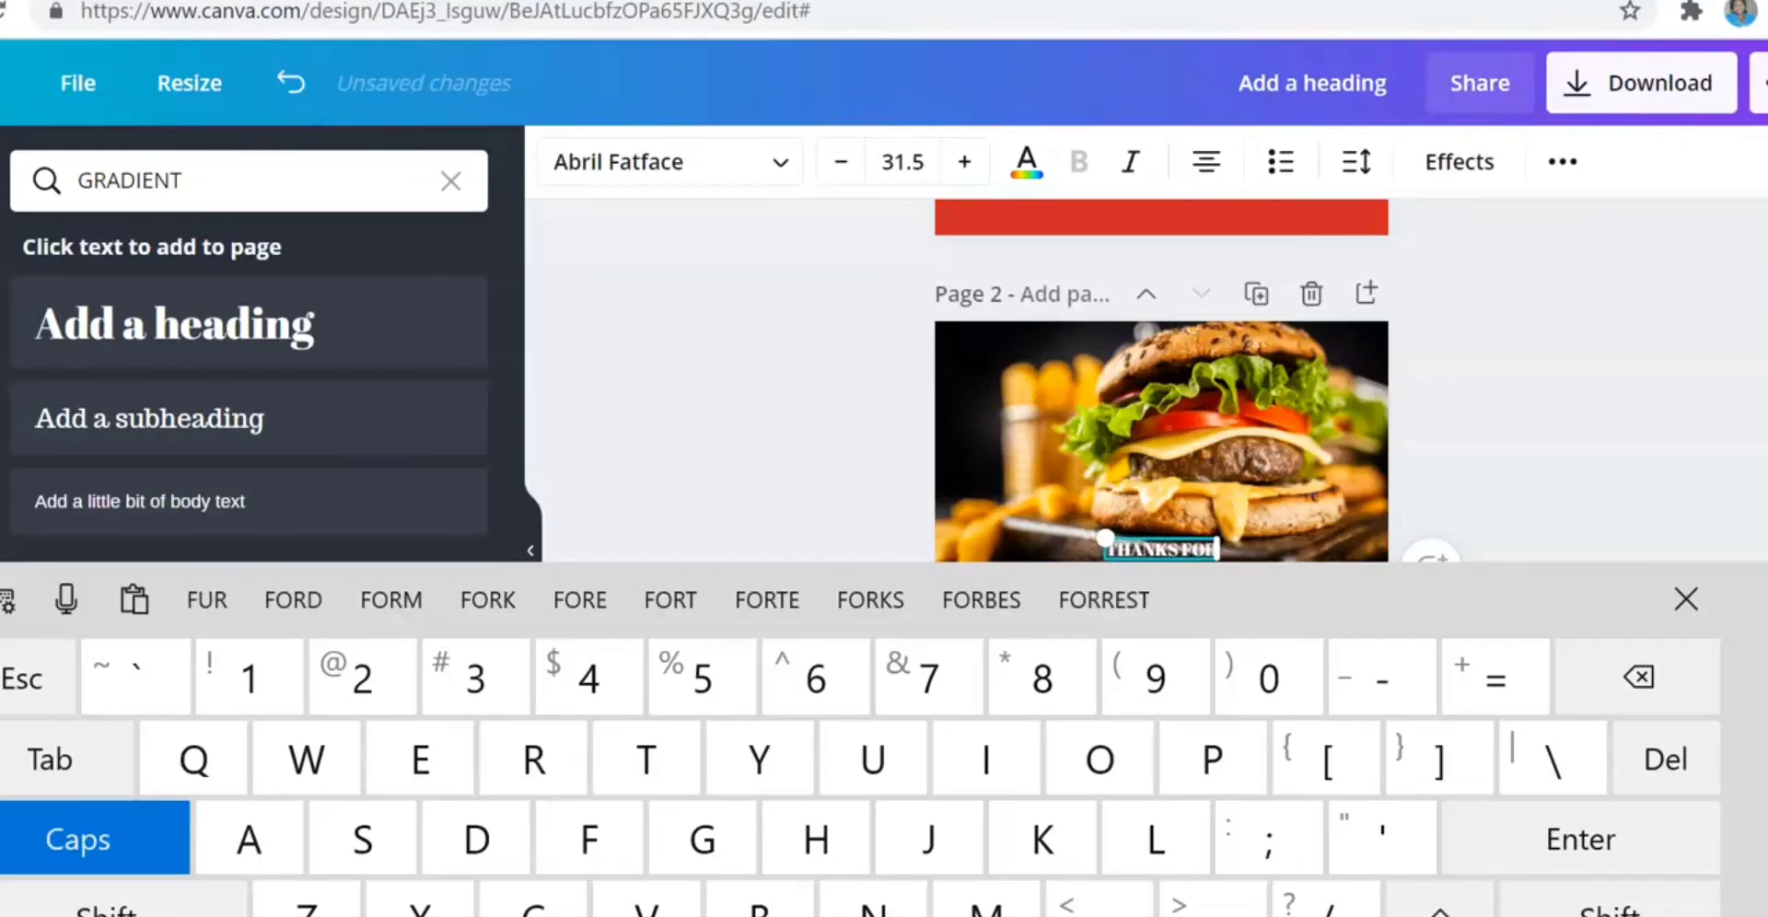
pyautogui.write('SHOP')
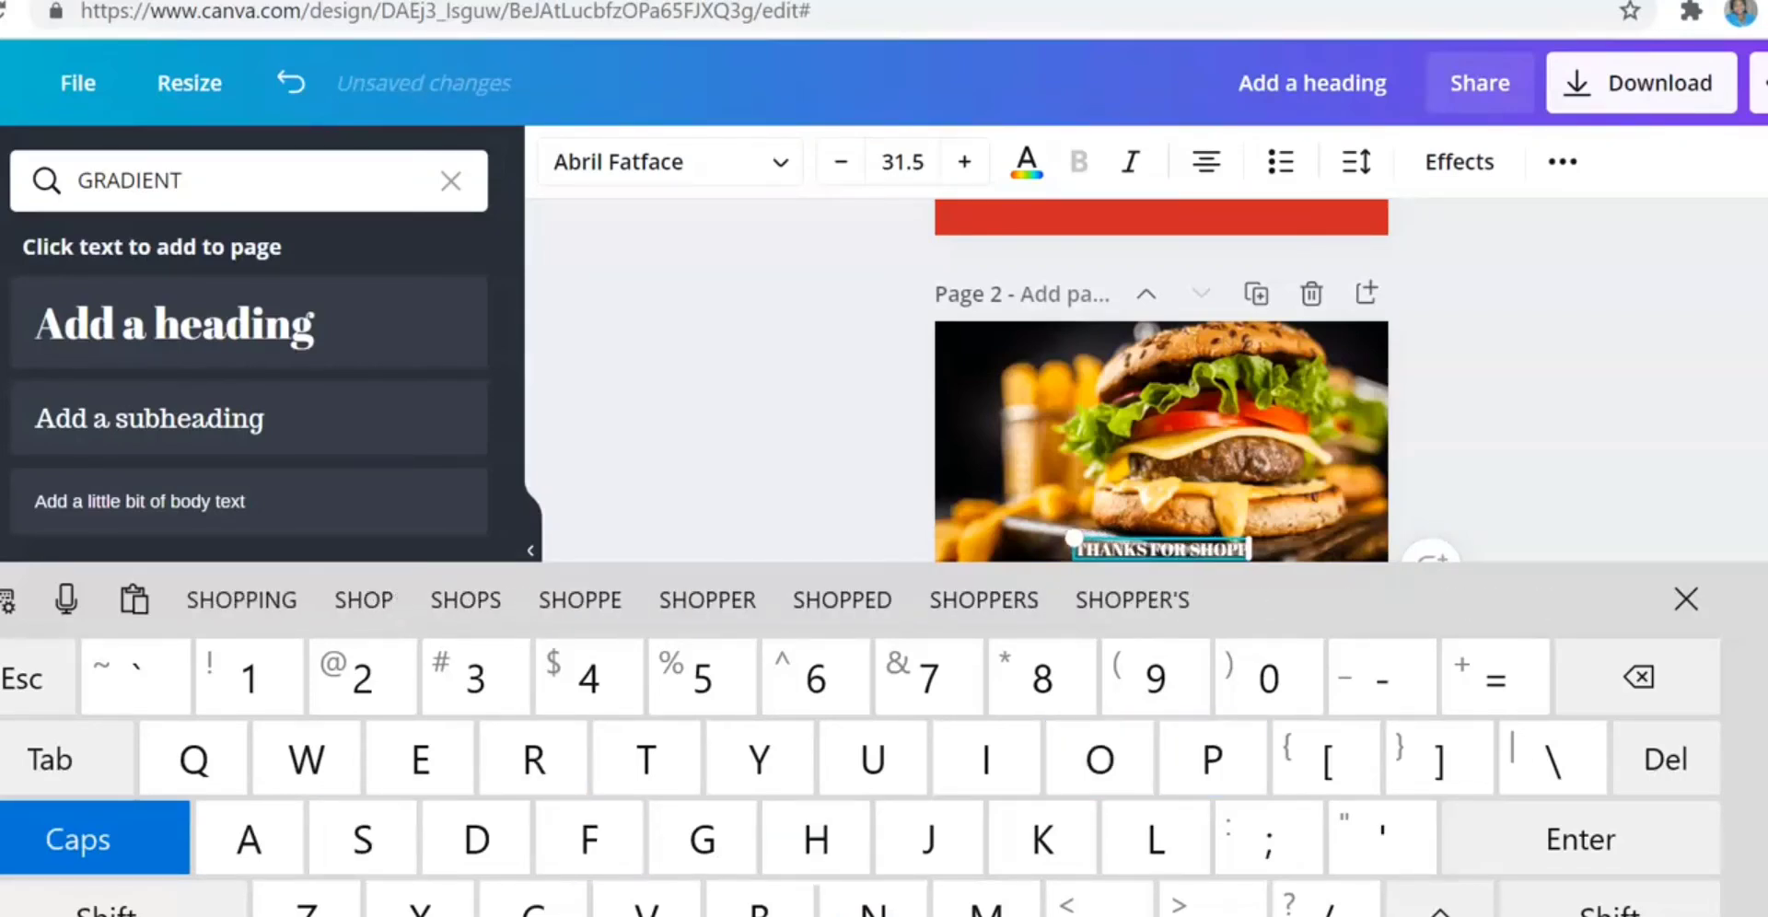
pyautogui.write('PING ')
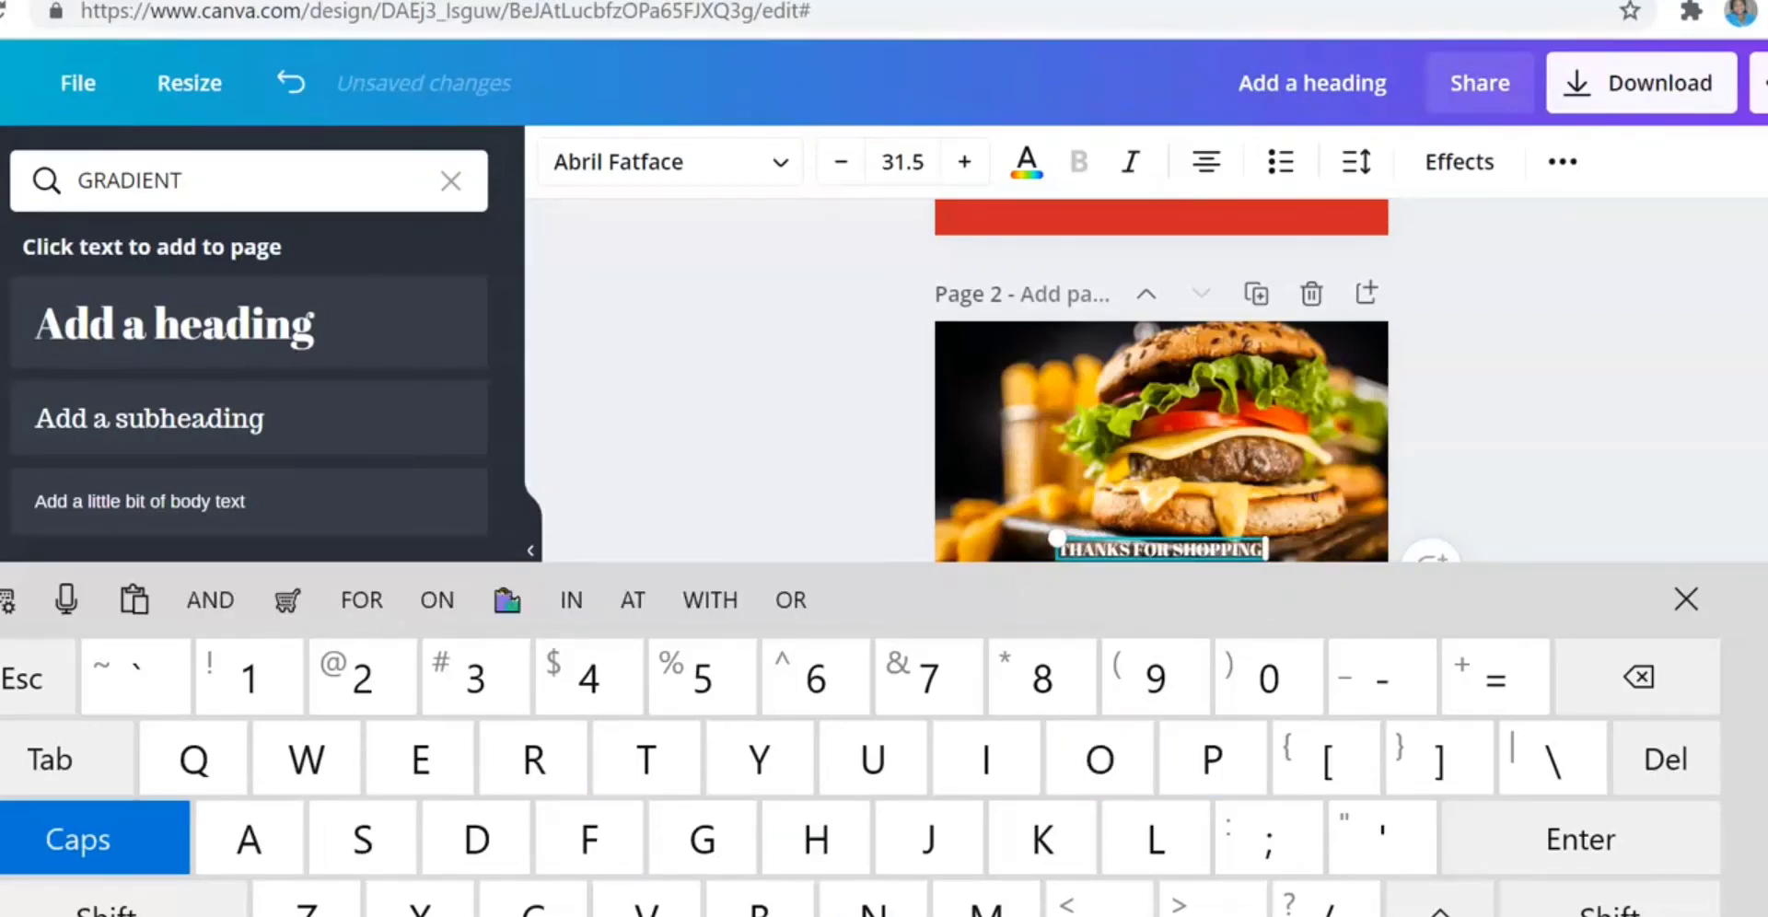
pyautogui.write('WITH')
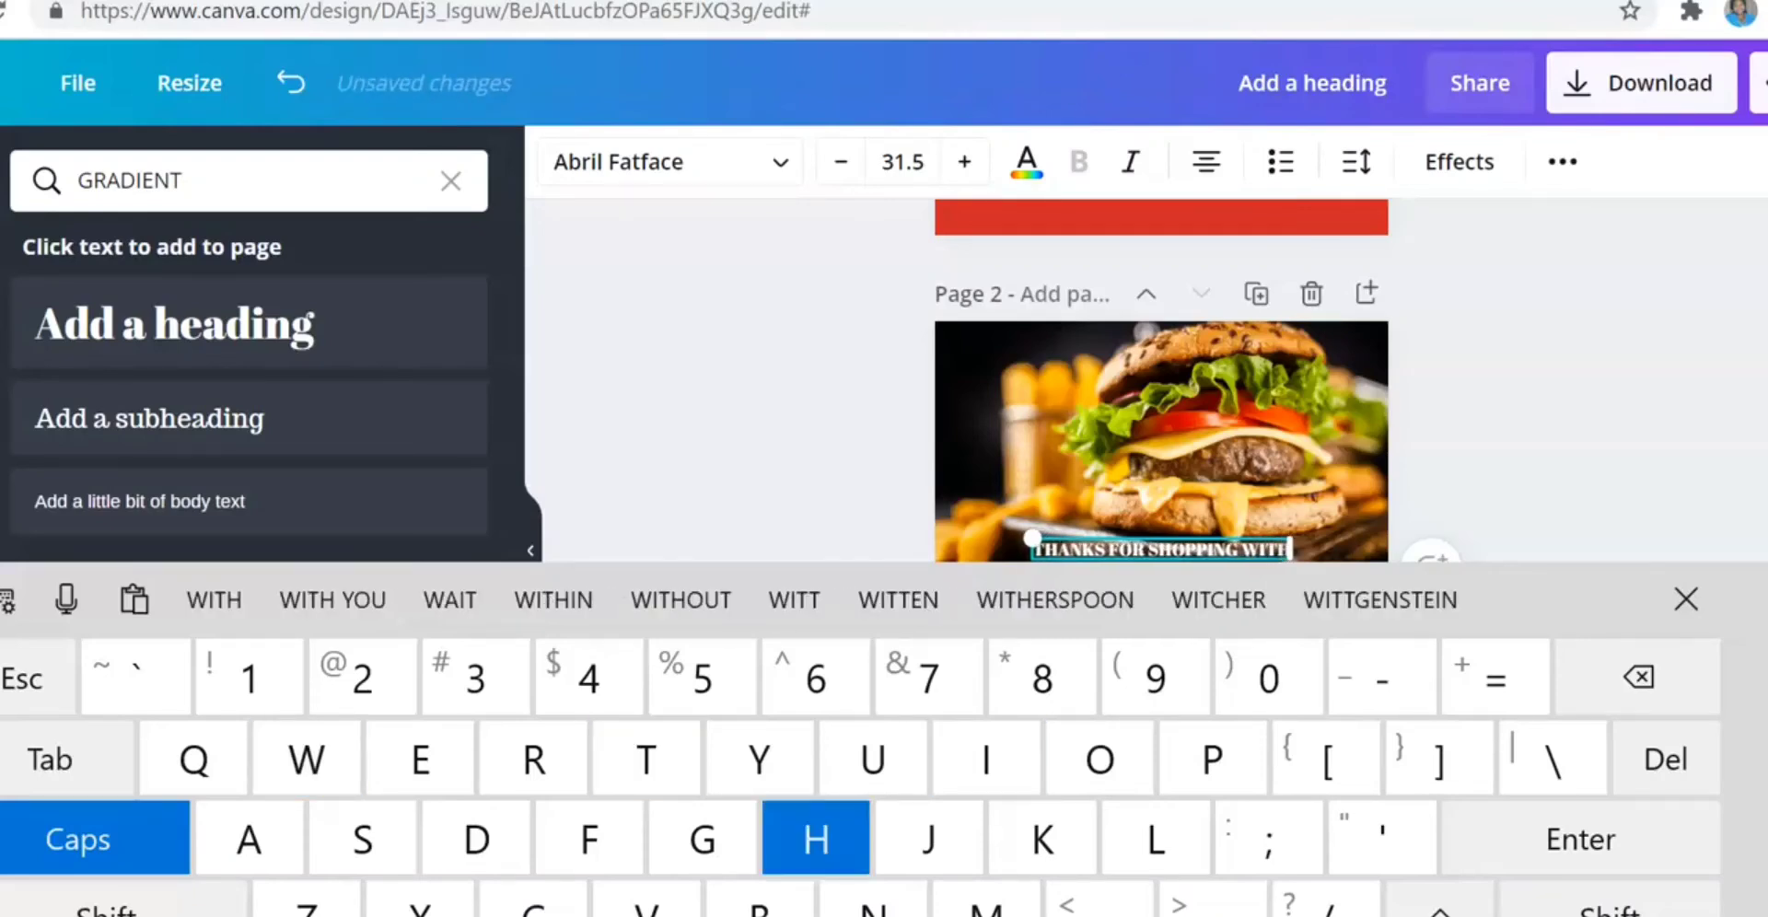
pyautogui.write(' US')
pyautogui.click(1686, 600)
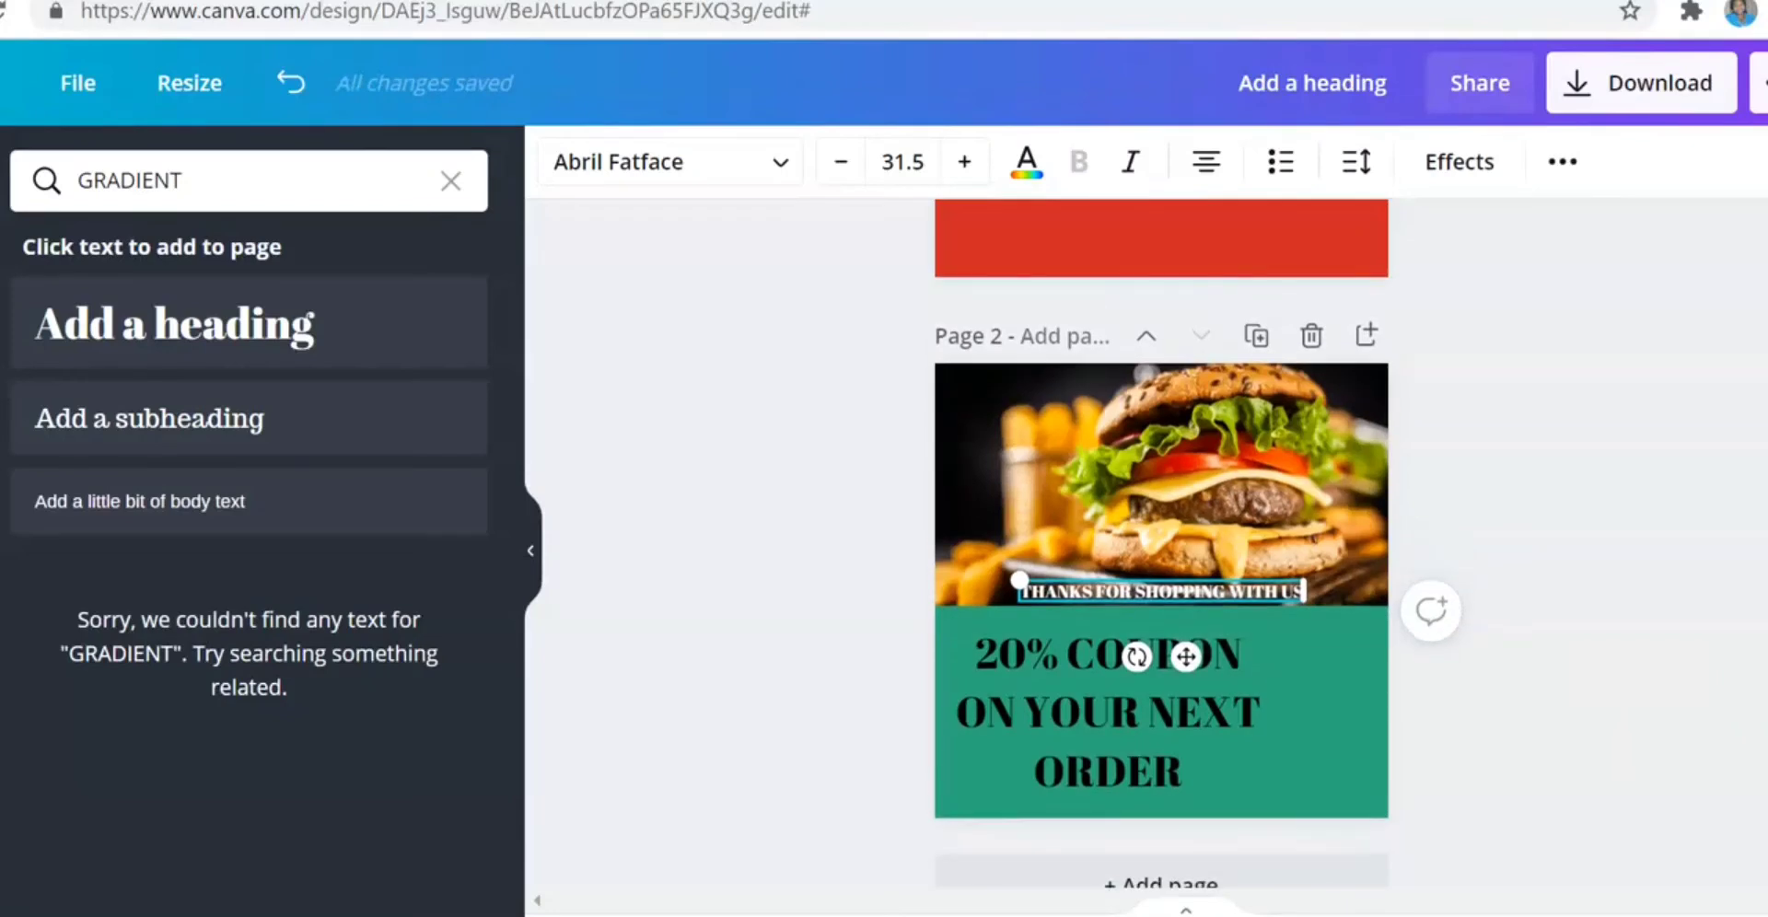
# - Shift page 2's burger photo slightly down and right, and move the thanks line to the page's lower edge at size 38.6
pyautogui.click(1161, 484)
pyautogui.moveTo(1161, 483)
pyautogui.mouseDown()
pyautogui.moveTo(1216, 549)
pyautogui.moveTo(1125, 502)
pyautogui.moveTo(1173, 481)
pyautogui.moveTo(1173, 532)
pyautogui.moveTo(1174, 513)
pyautogui.mouseUp()
pyautogui.click(1160, 591)
pyautogui.moveTo(1160, 591); pyautogui.dragTo(1108, 795)
pyautogui.moveTo(1251, 806); pyautogui.dragTo(1315, 810)
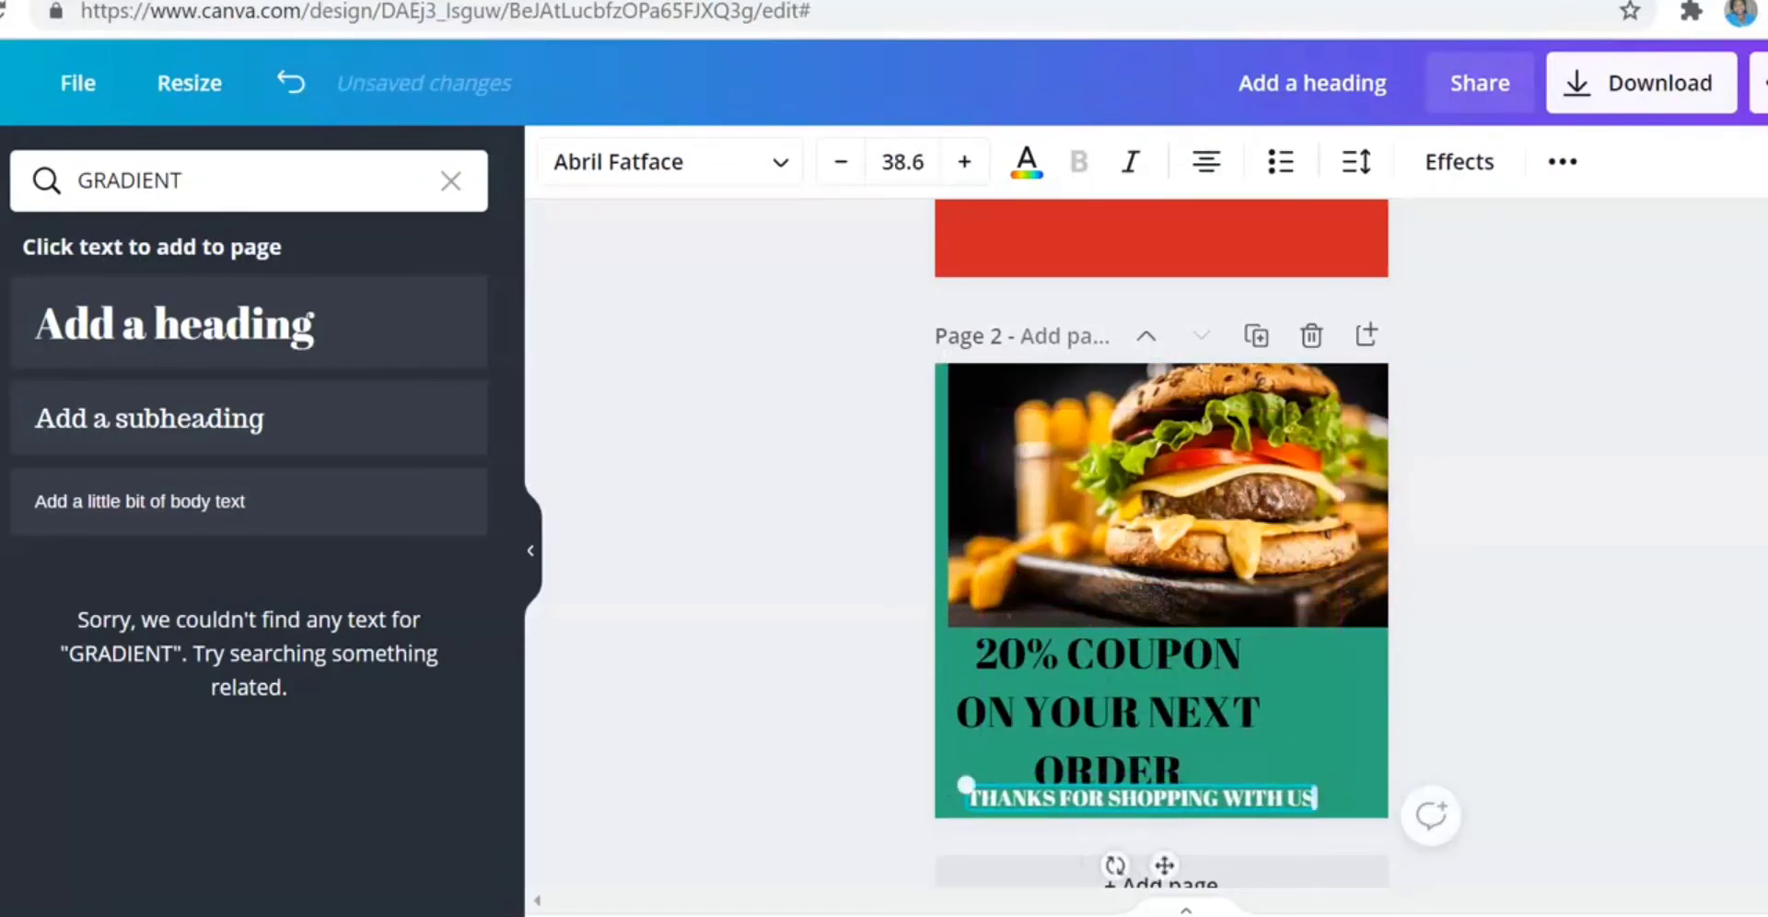
pyautogui.click(1308, 723)
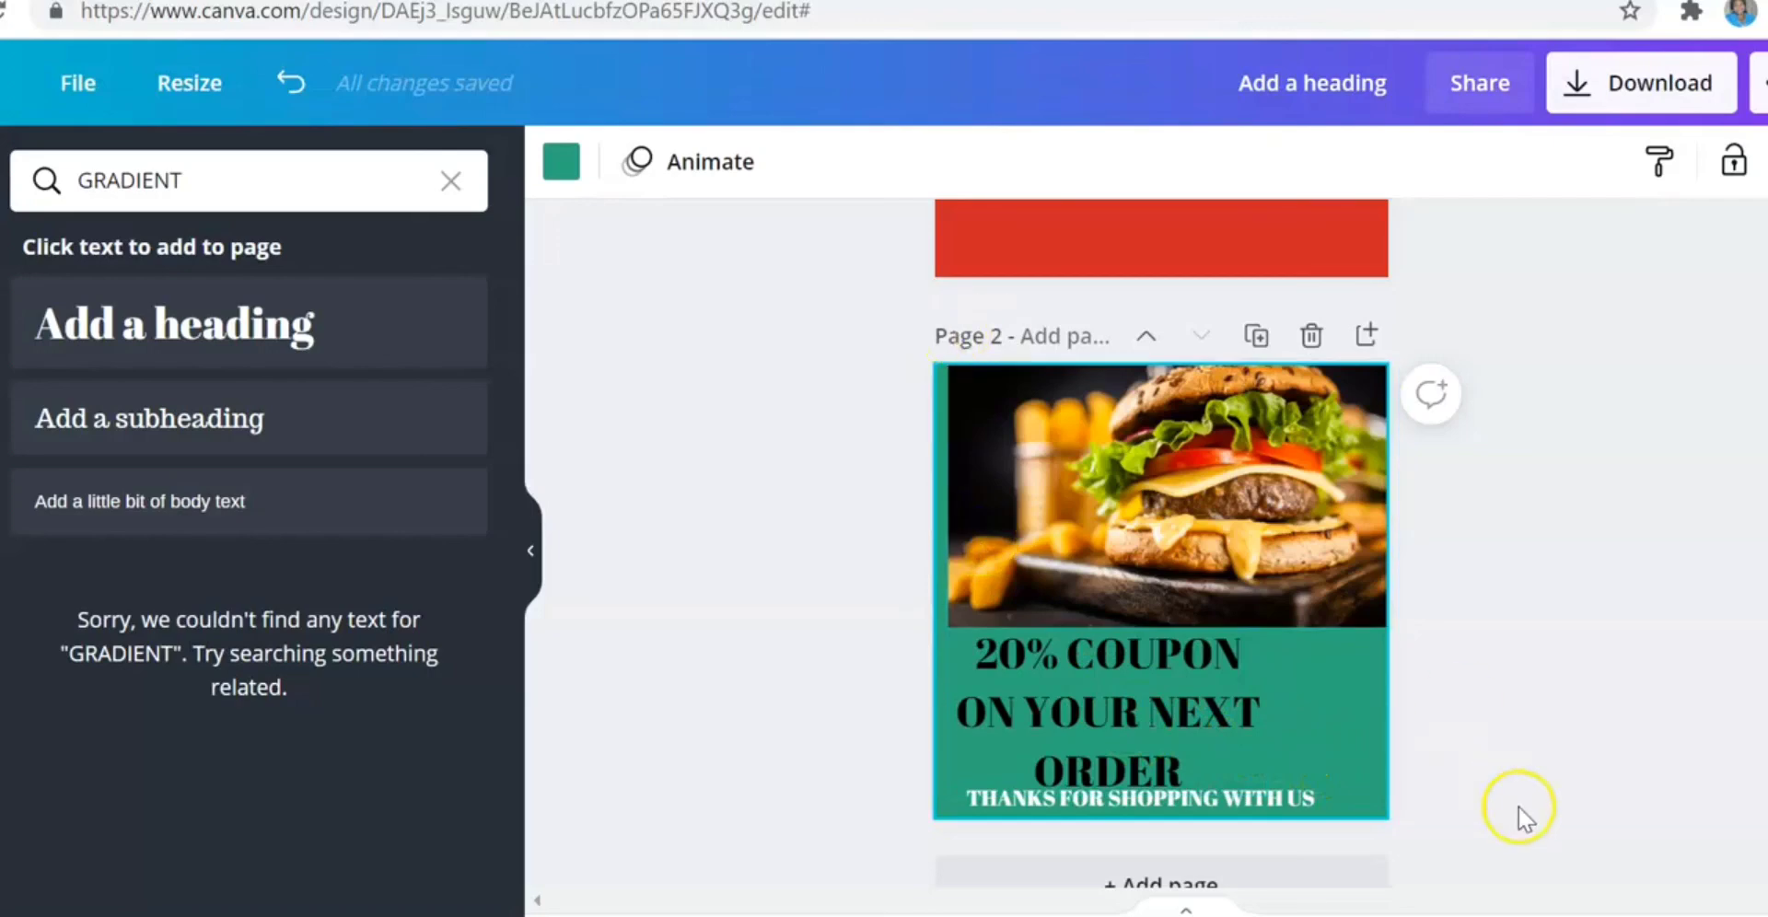
# - Add a third page to the design below the coupon page
pyautogui.scroll(5, 1658, 597)
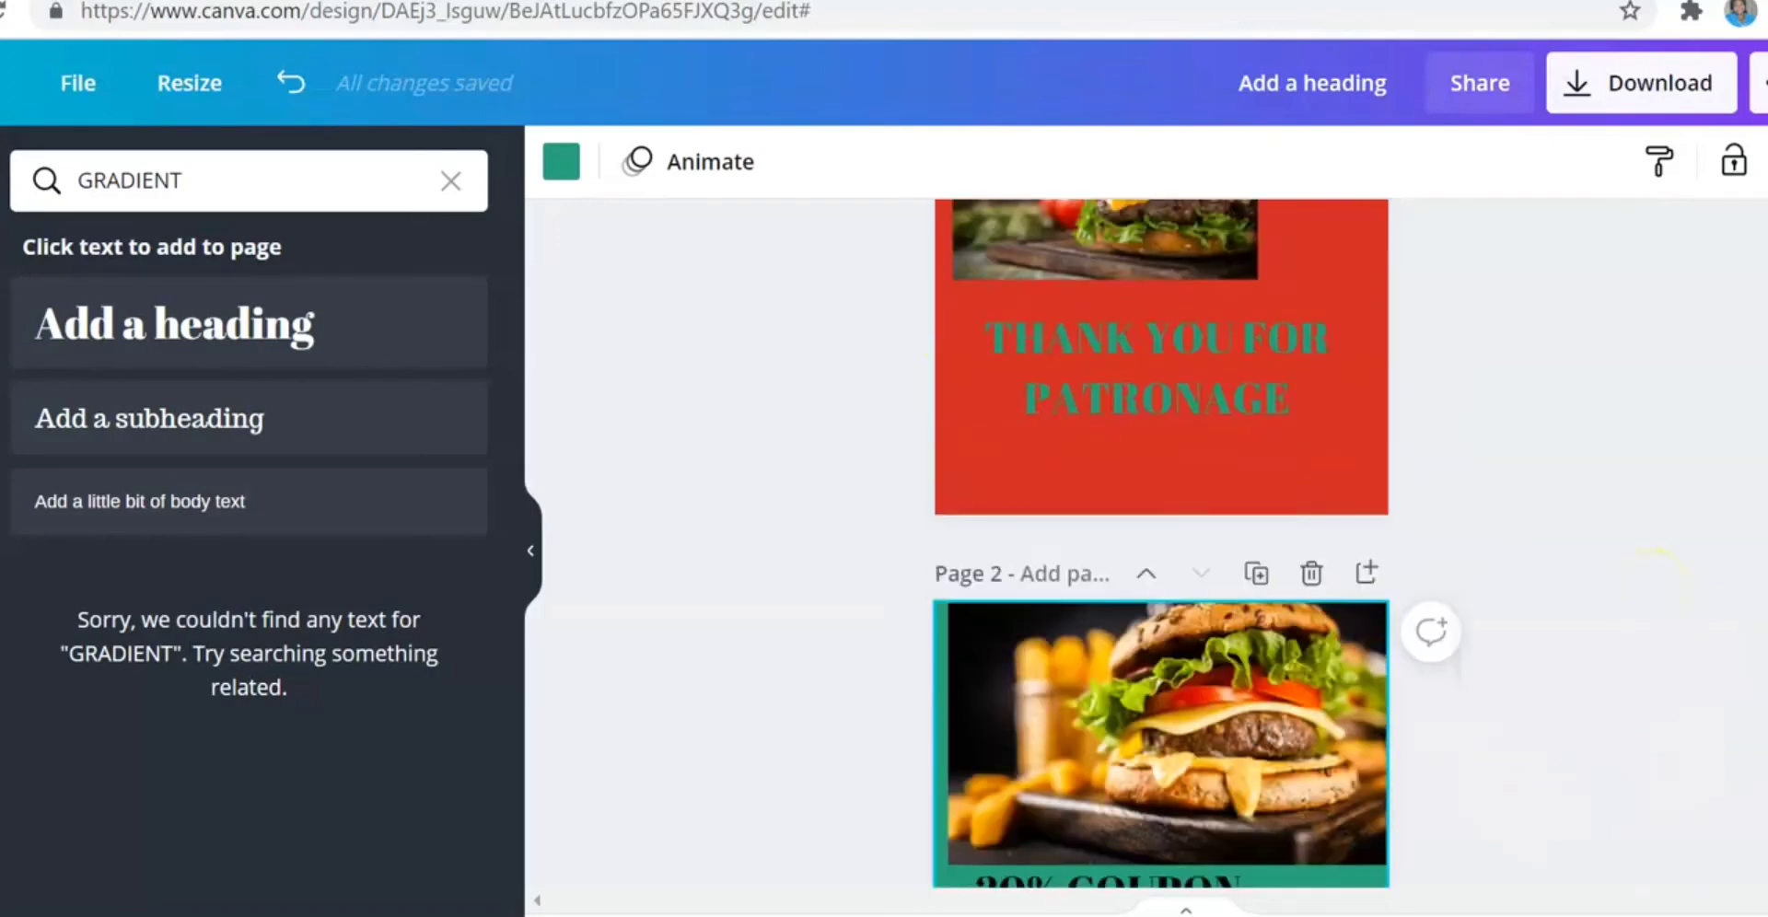
pyautogui.scroll(-5, 1160, 553)
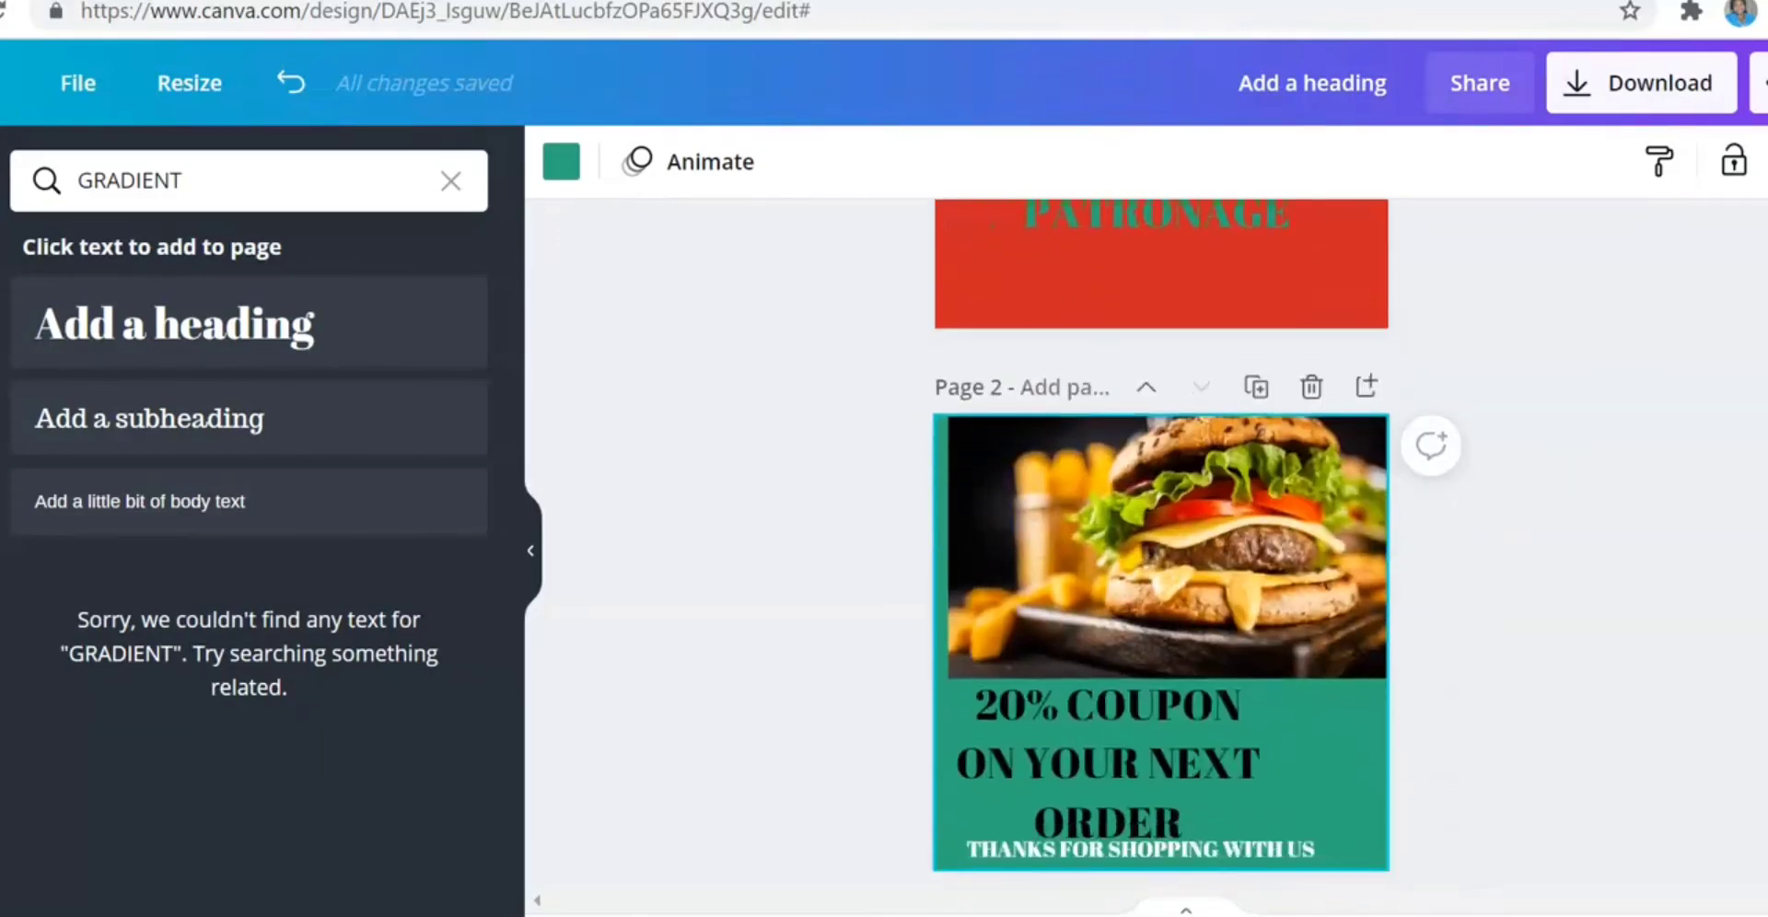
pyautogui.click(1639, 597)
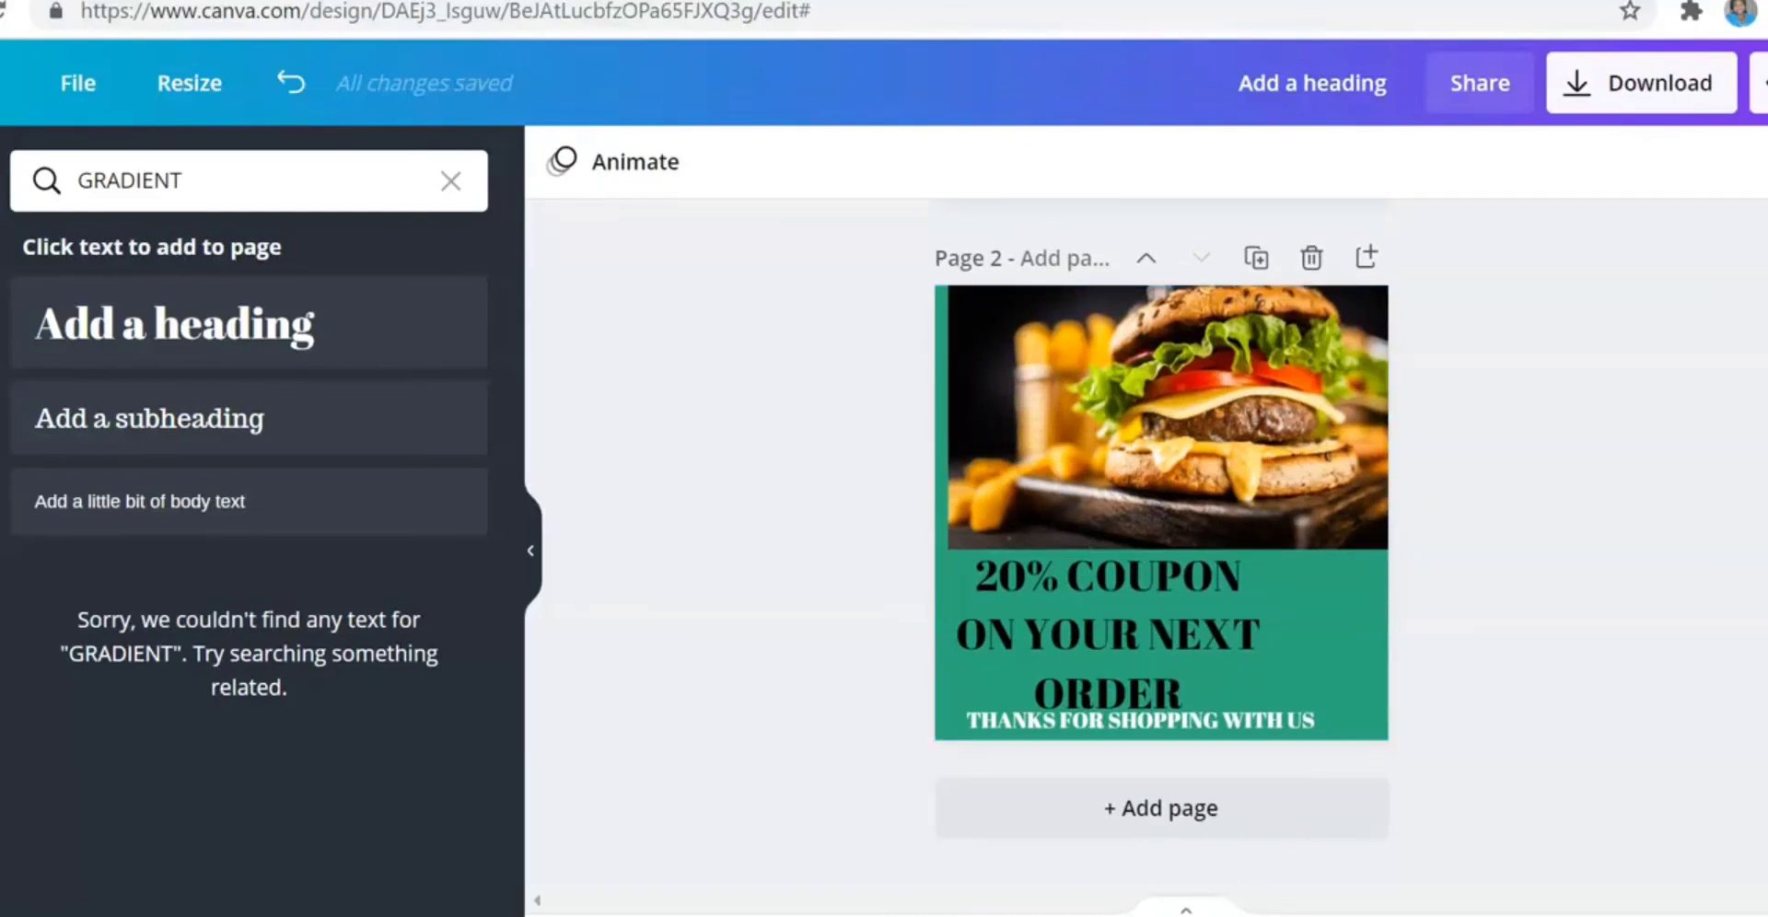
pyautogui.click(1161, 809)
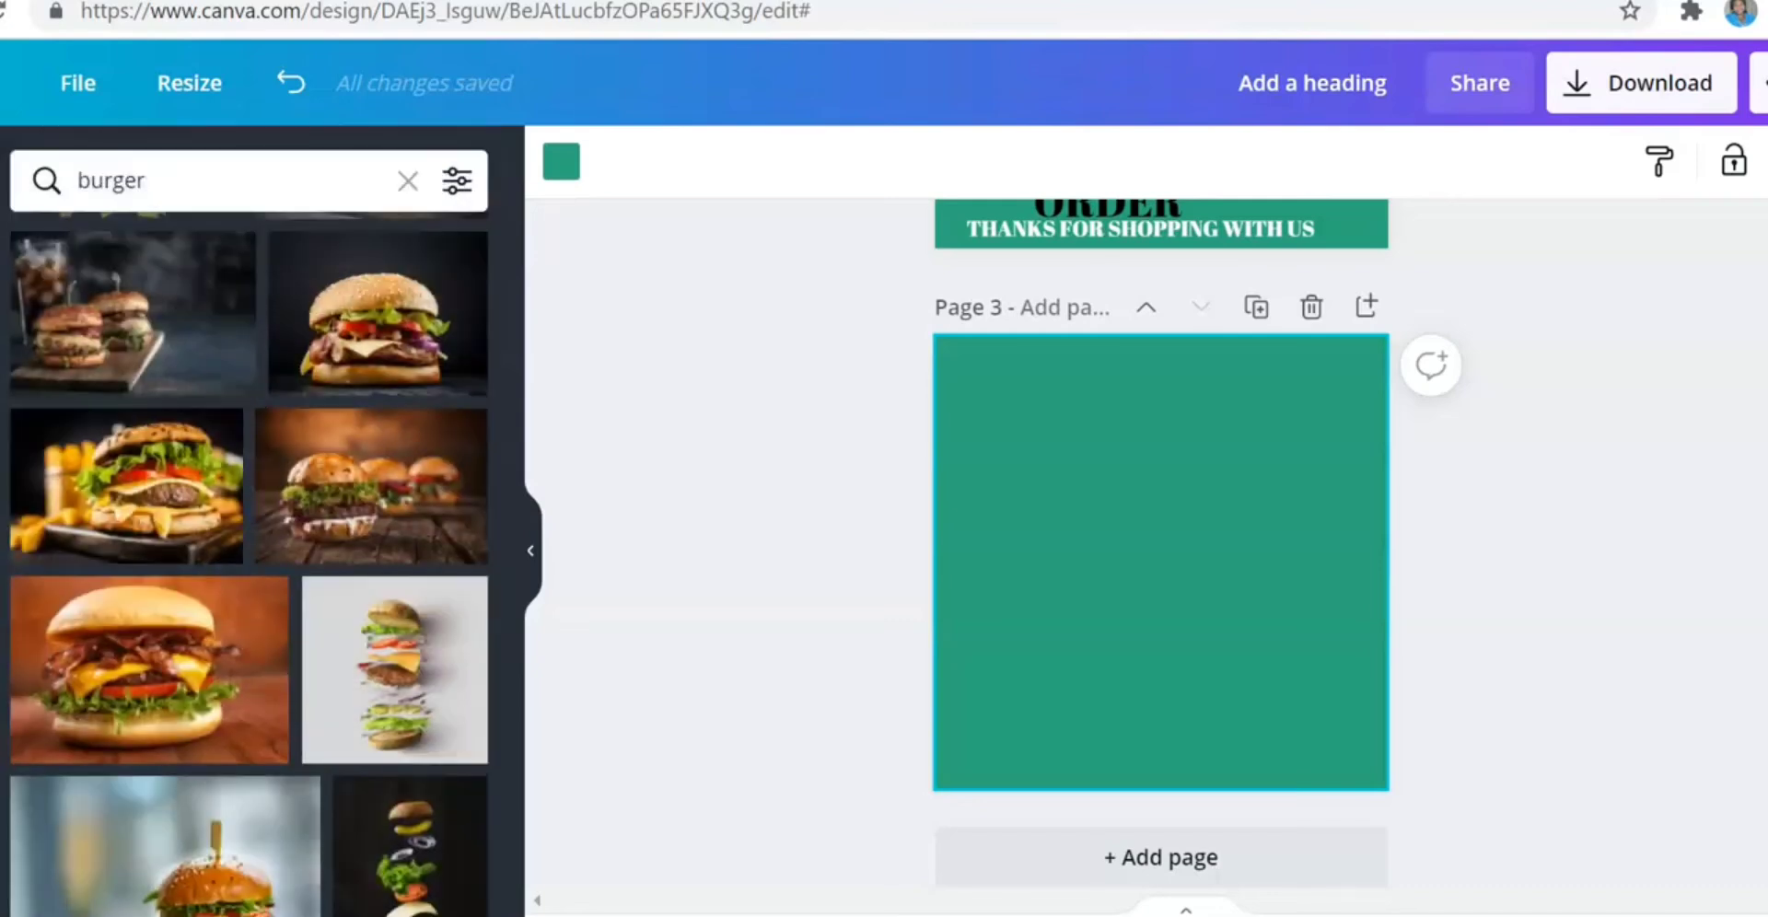
# - Place the bacon cheeseburger photo on page 3 and delete the grilled patties photo added before it
pyautogui.scroll(-3, 248, 563)
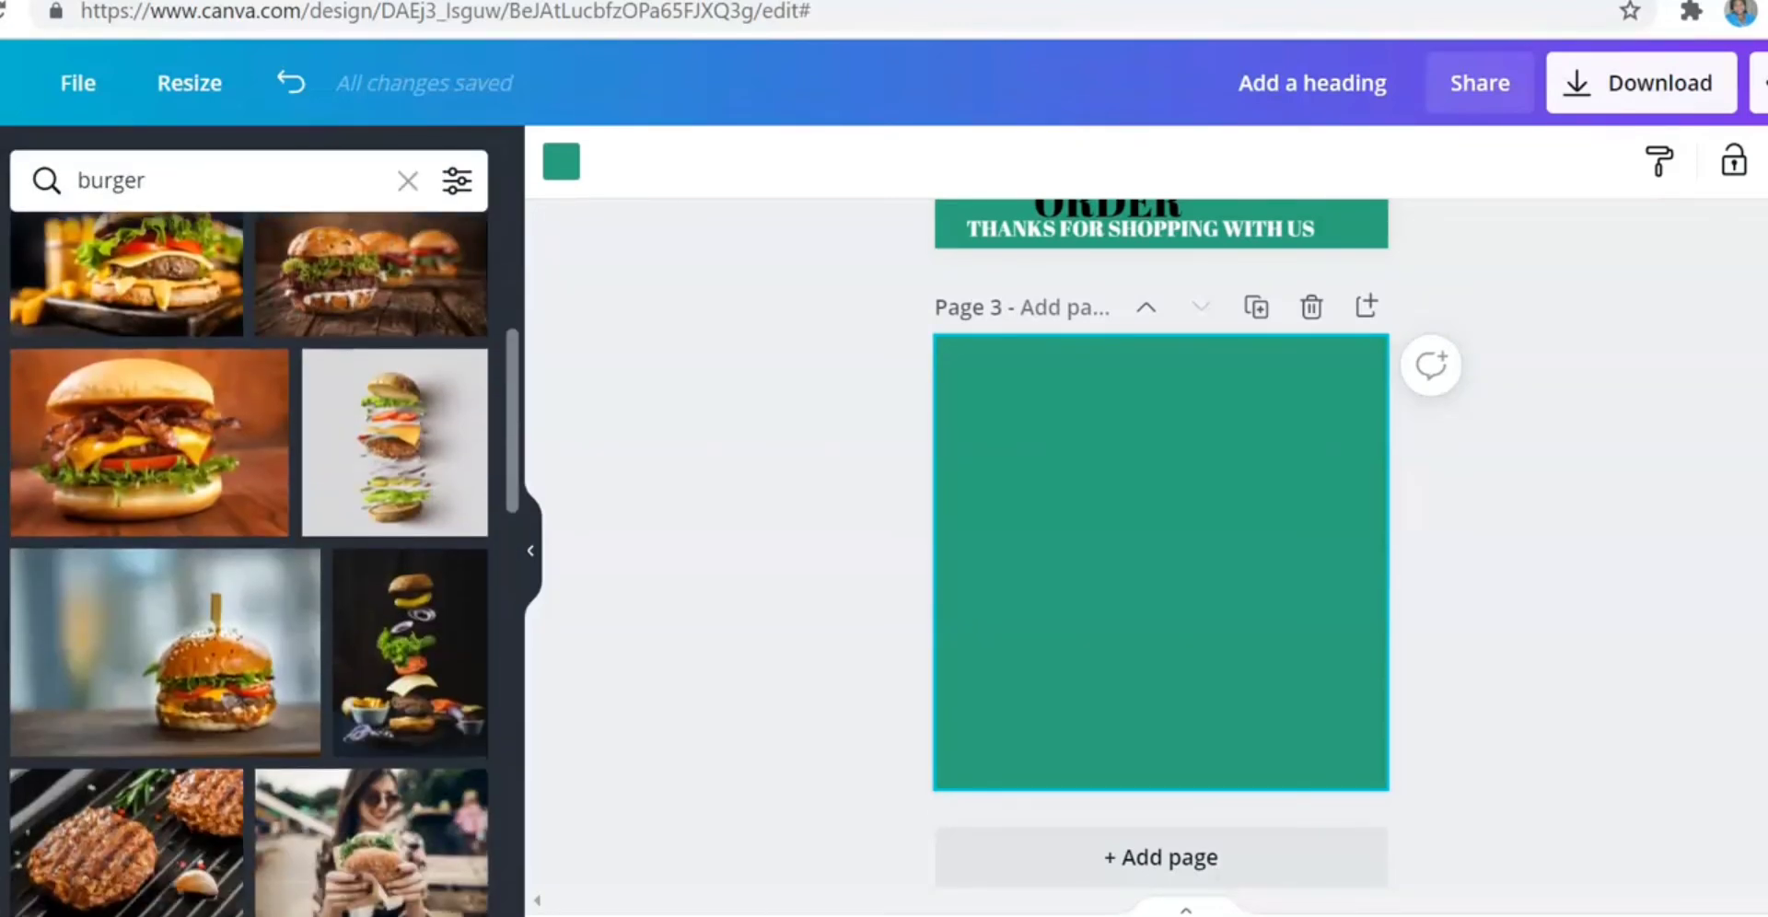
pyautogui.click(127, 842)
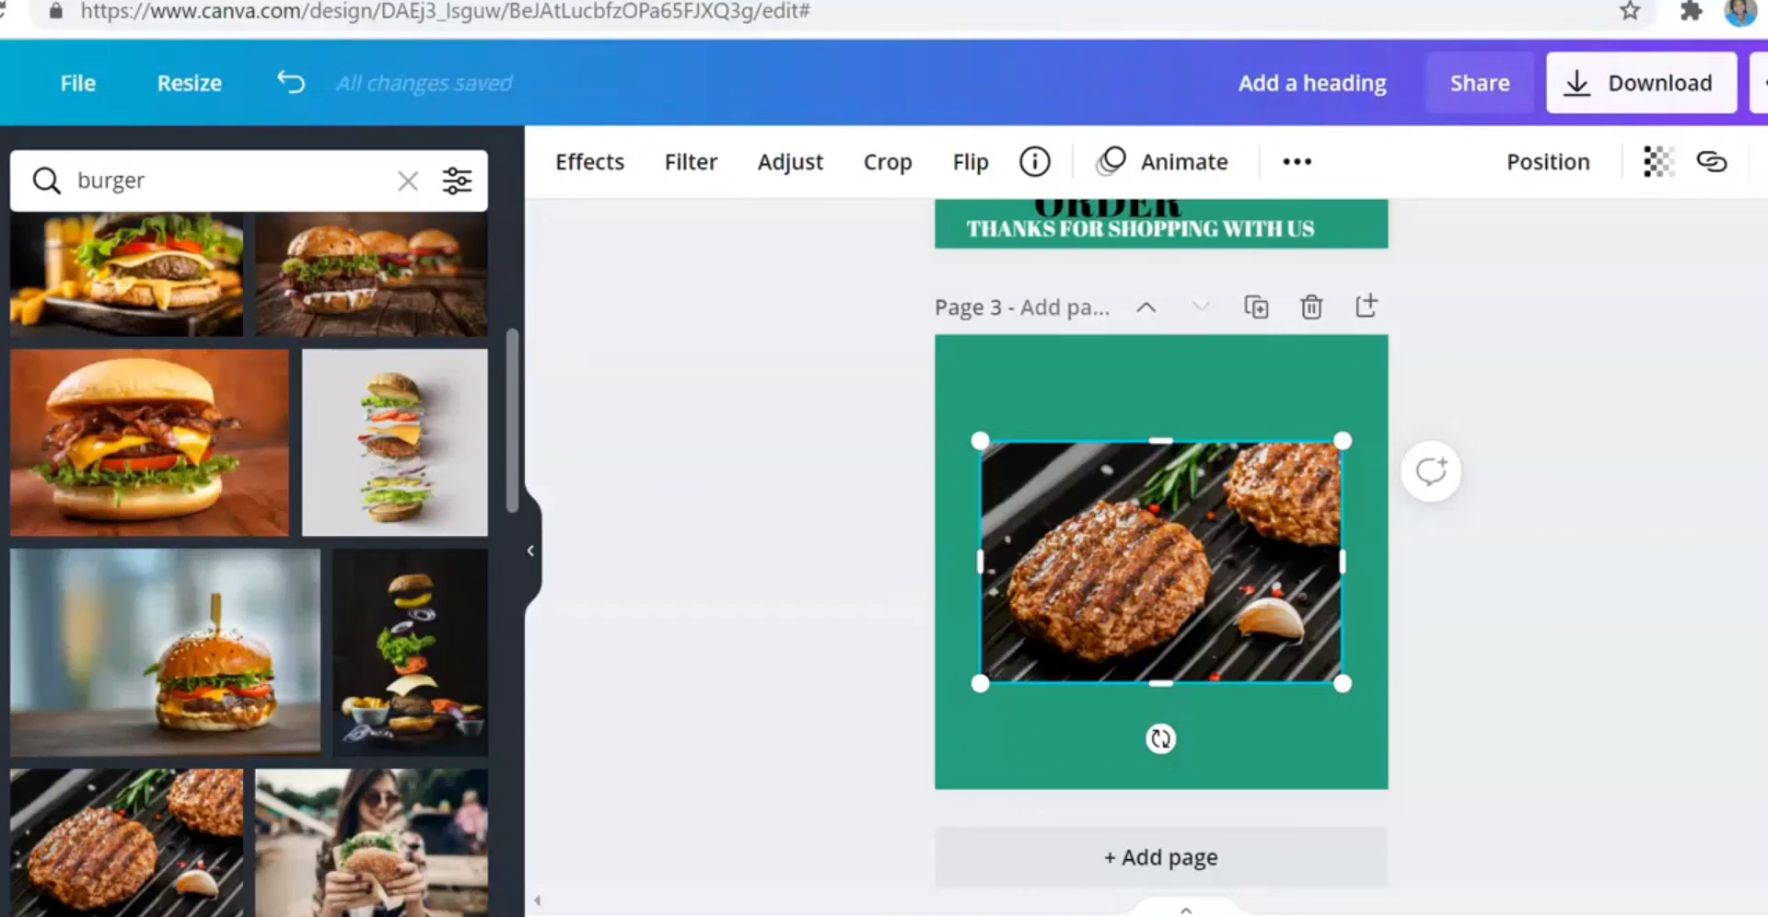
pyautogui.click(149, 443)
pyautogui.moveTo(1170, 570); pyautogui.dragTo(1115, 427)
pyautogui.click(1156, 619)
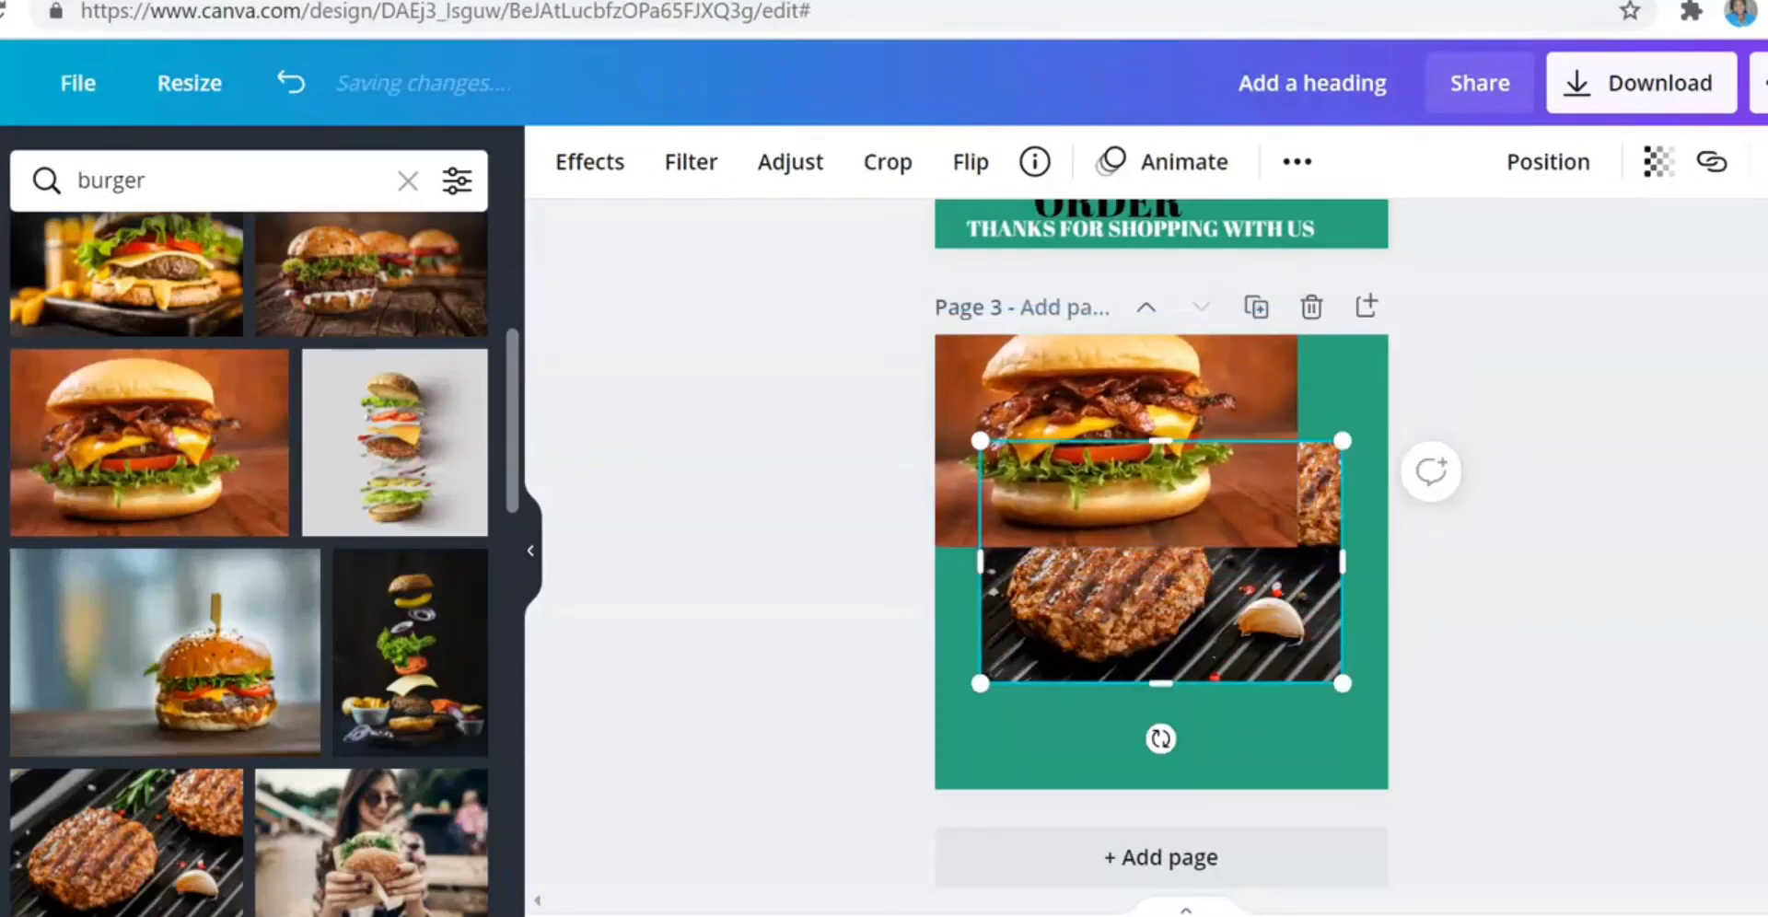
pyautogui.press('Delete')
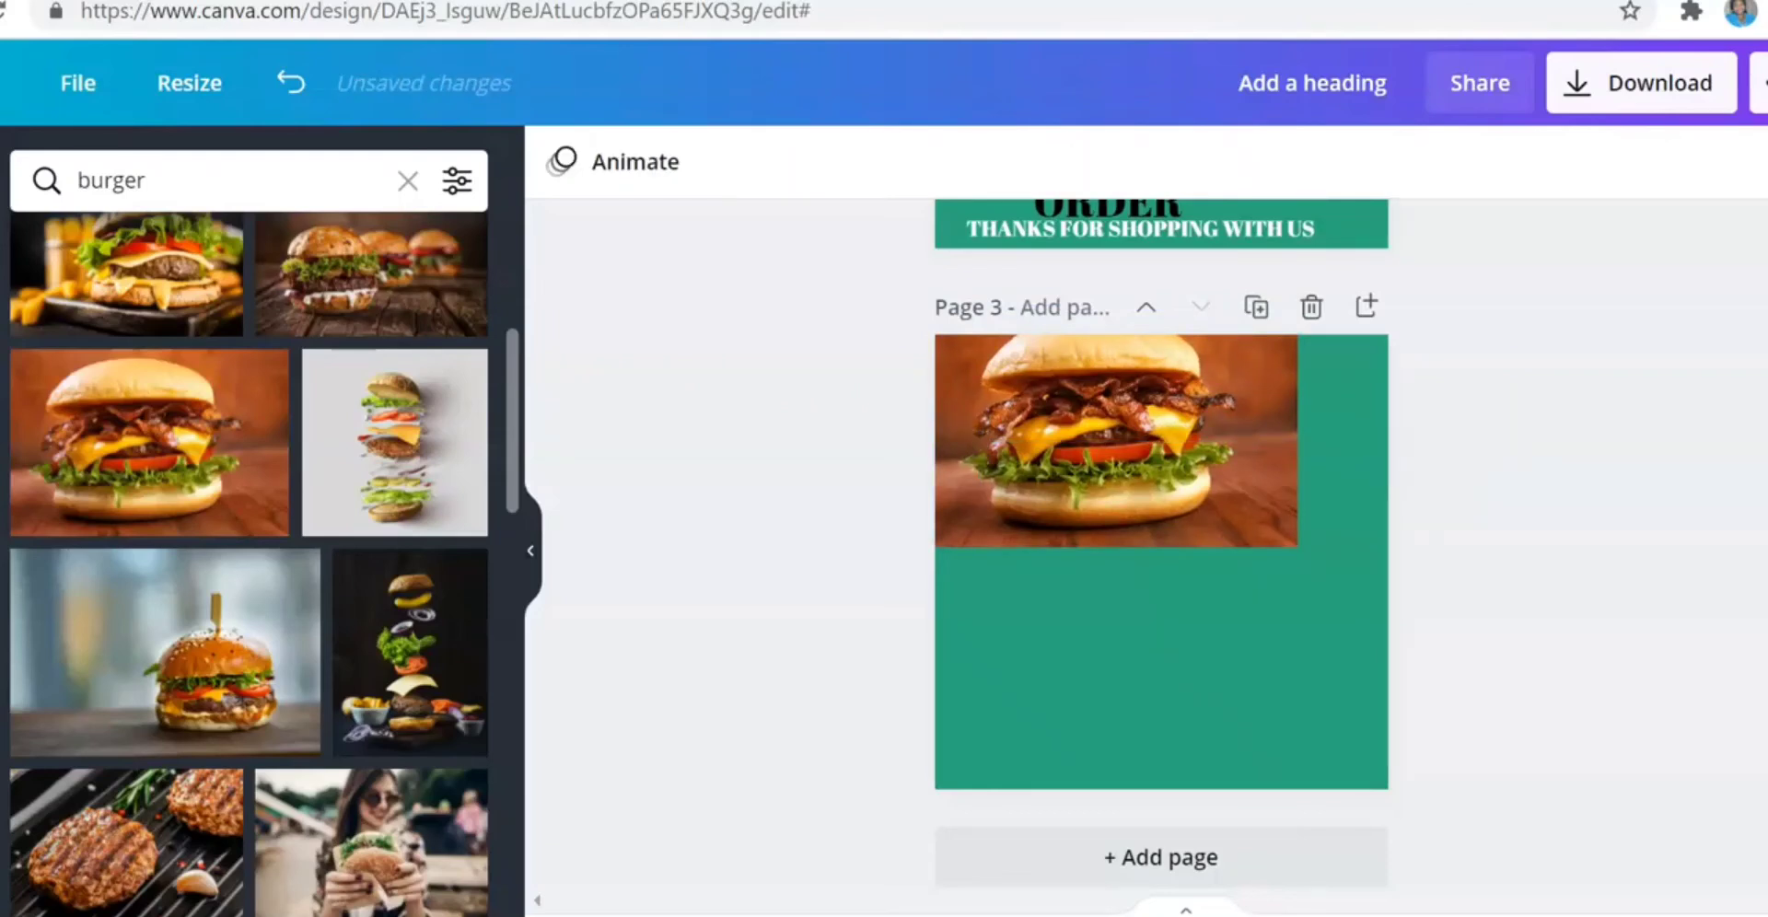
# - Shrink the bacon cheeseburger photo on page 3 and centre it horizontally in the page's upper half
pyautogui.click(1142, 451)
pyautogui.moveTo(1298, 547); pyautogui.dragTo(1220, 495)
pyautogui.moveTo(1128, 429); pyautogui.dragTo(1212, 496)
pyautogui.click(1188, 671)
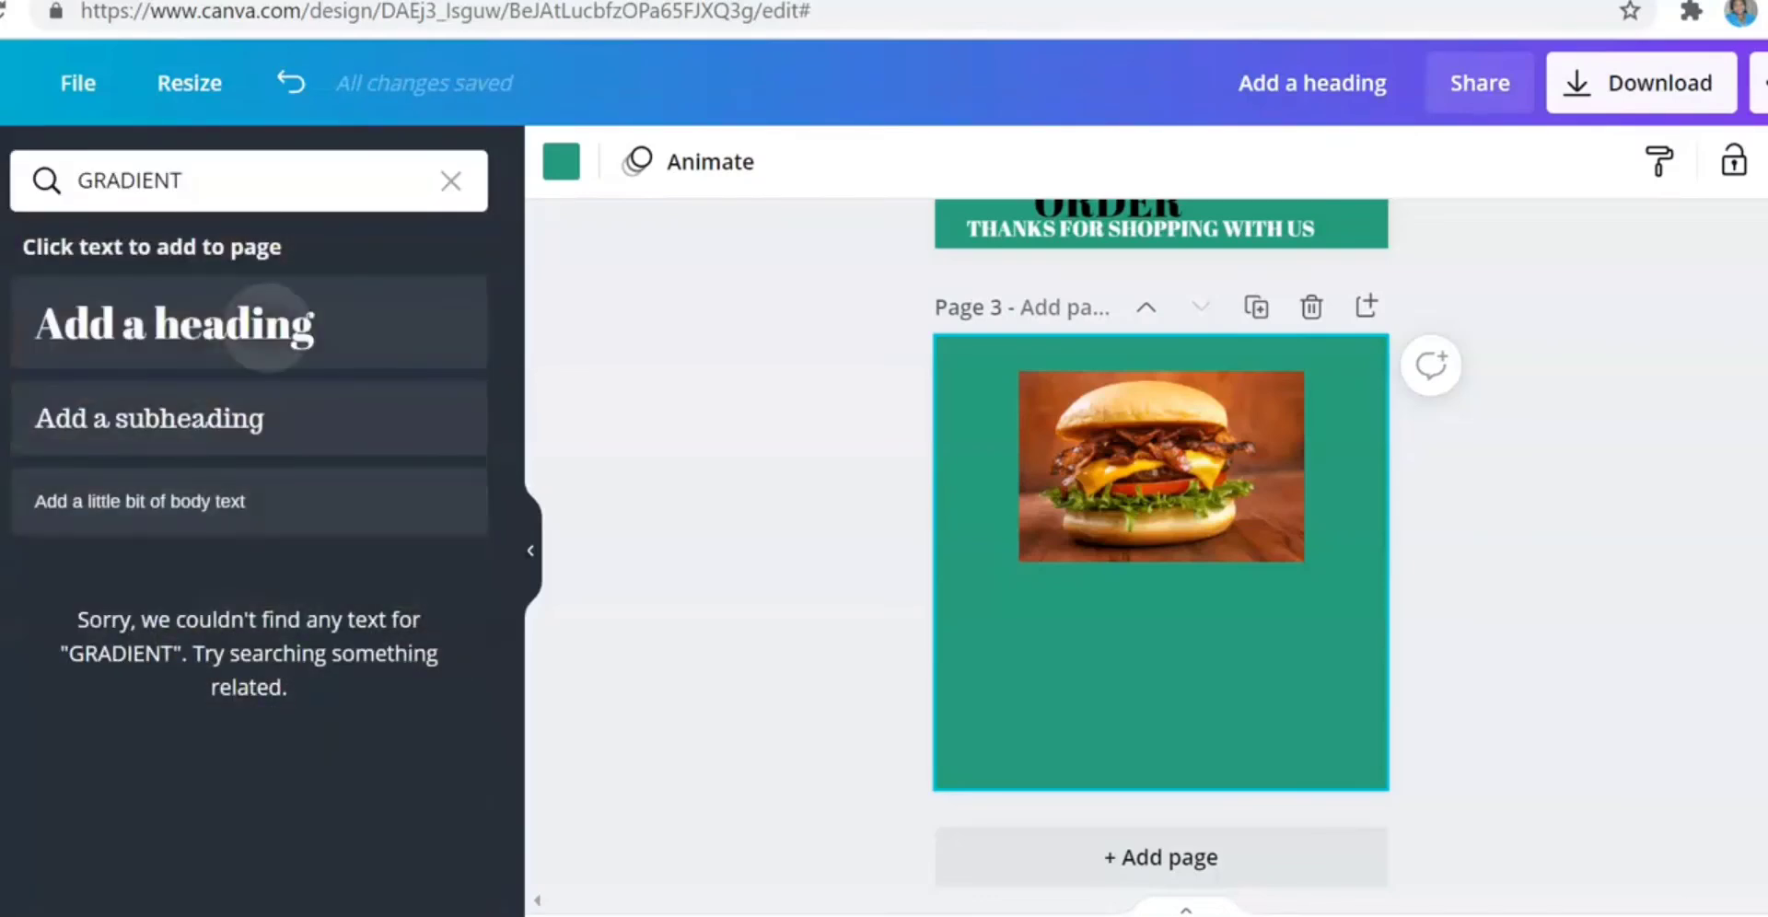
# - Add a heading over the lower edge of page 3's burger photo reading "COMR EAT WITH ME AND"
pyautogui.click(267, 326)
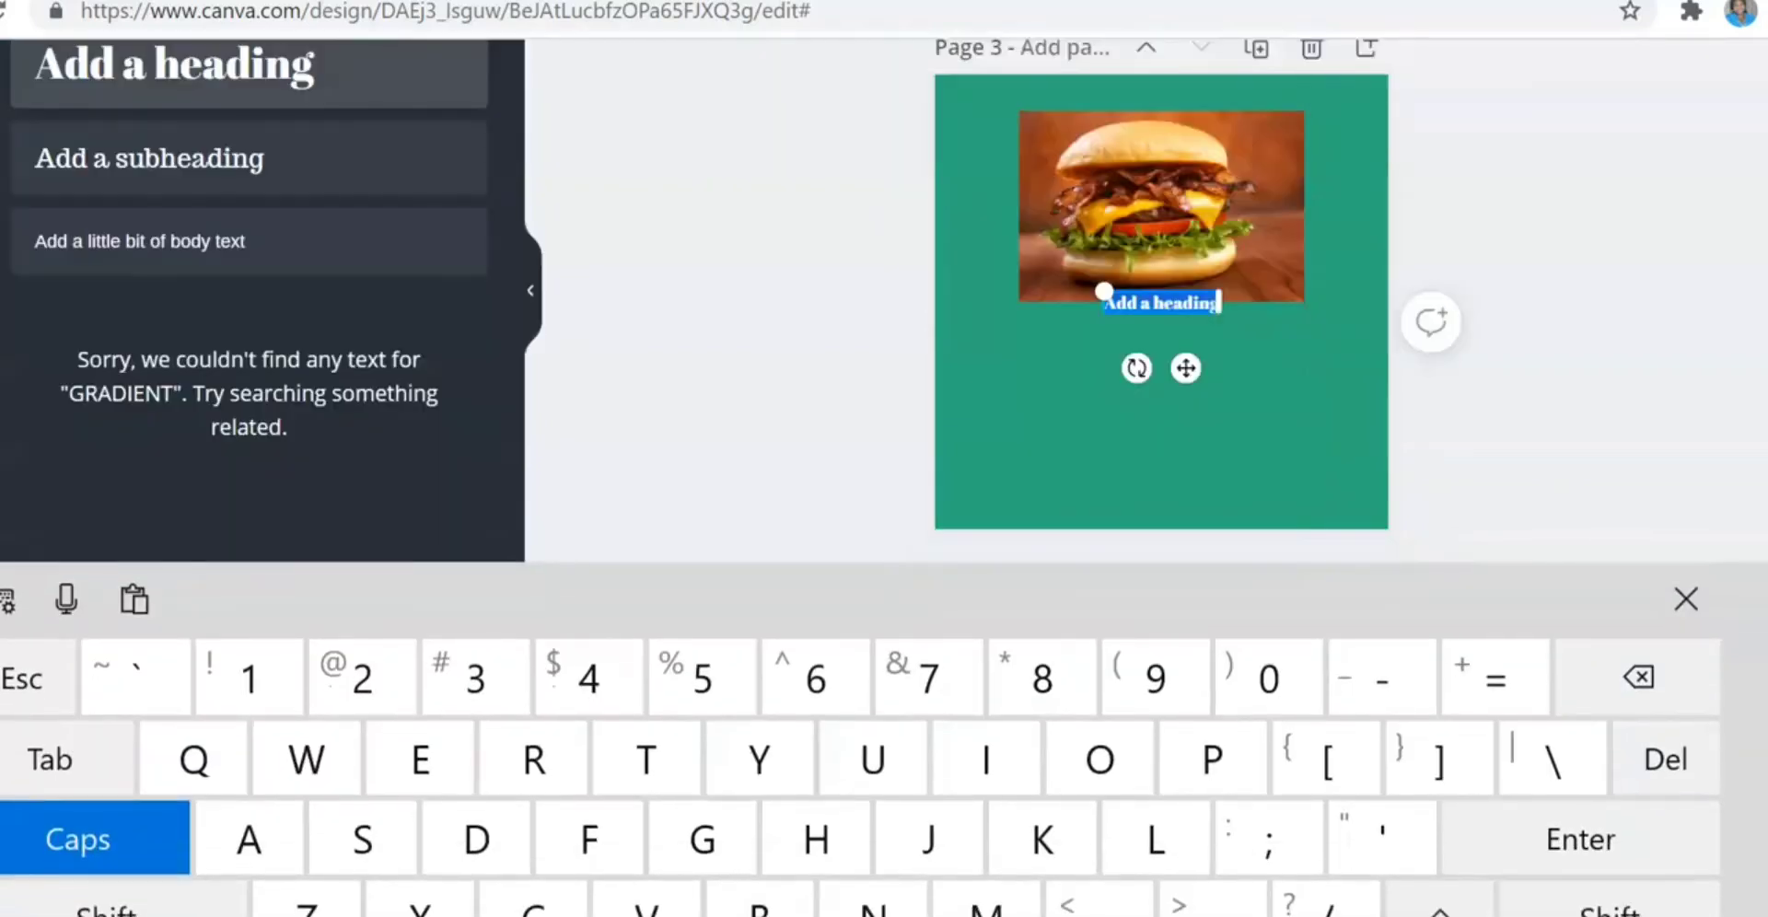
pyautogui.write('COMR')
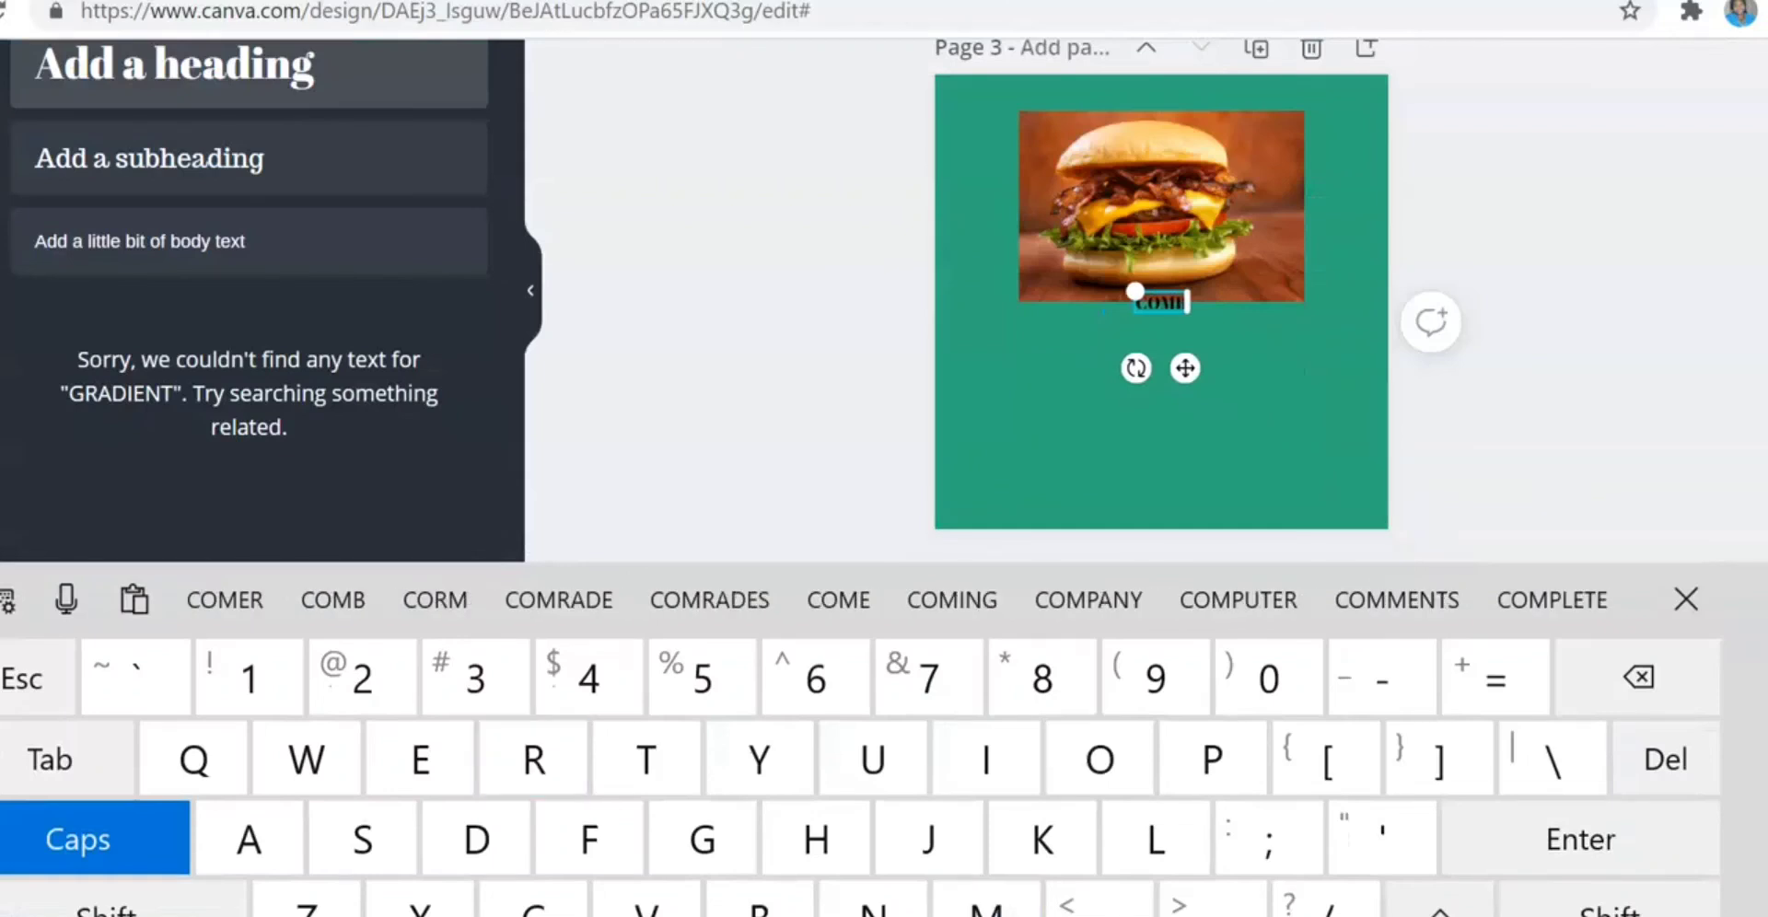
pyautogui.write(' EAT')
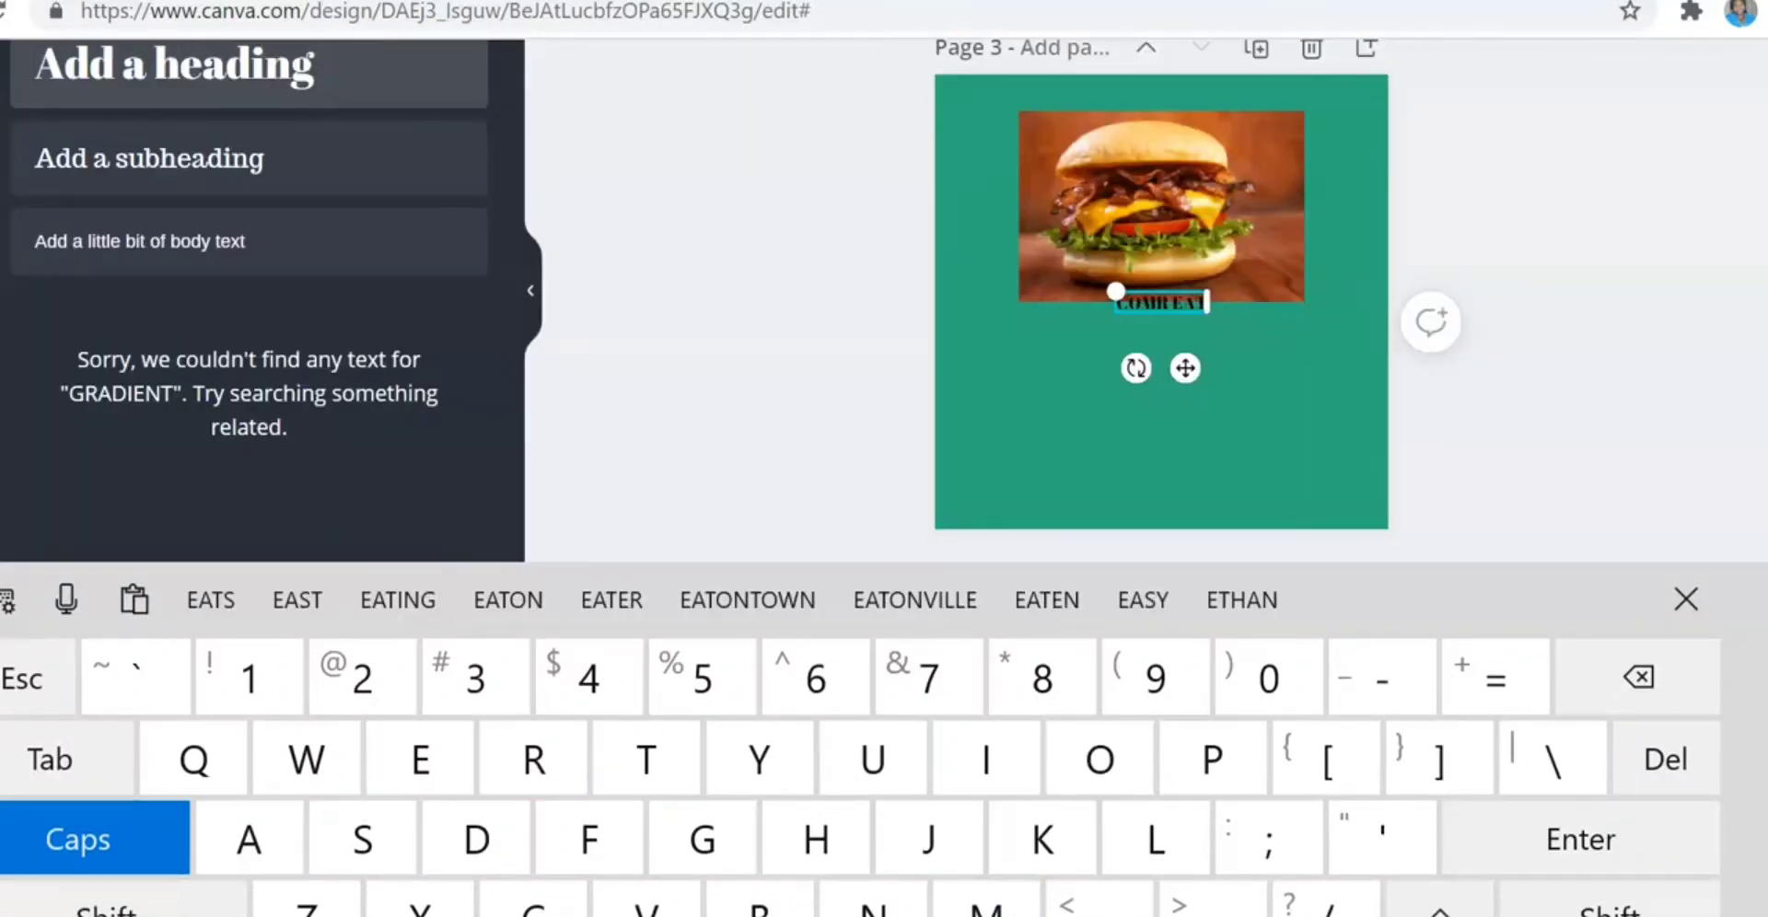
pyautogui.write(' WITH')
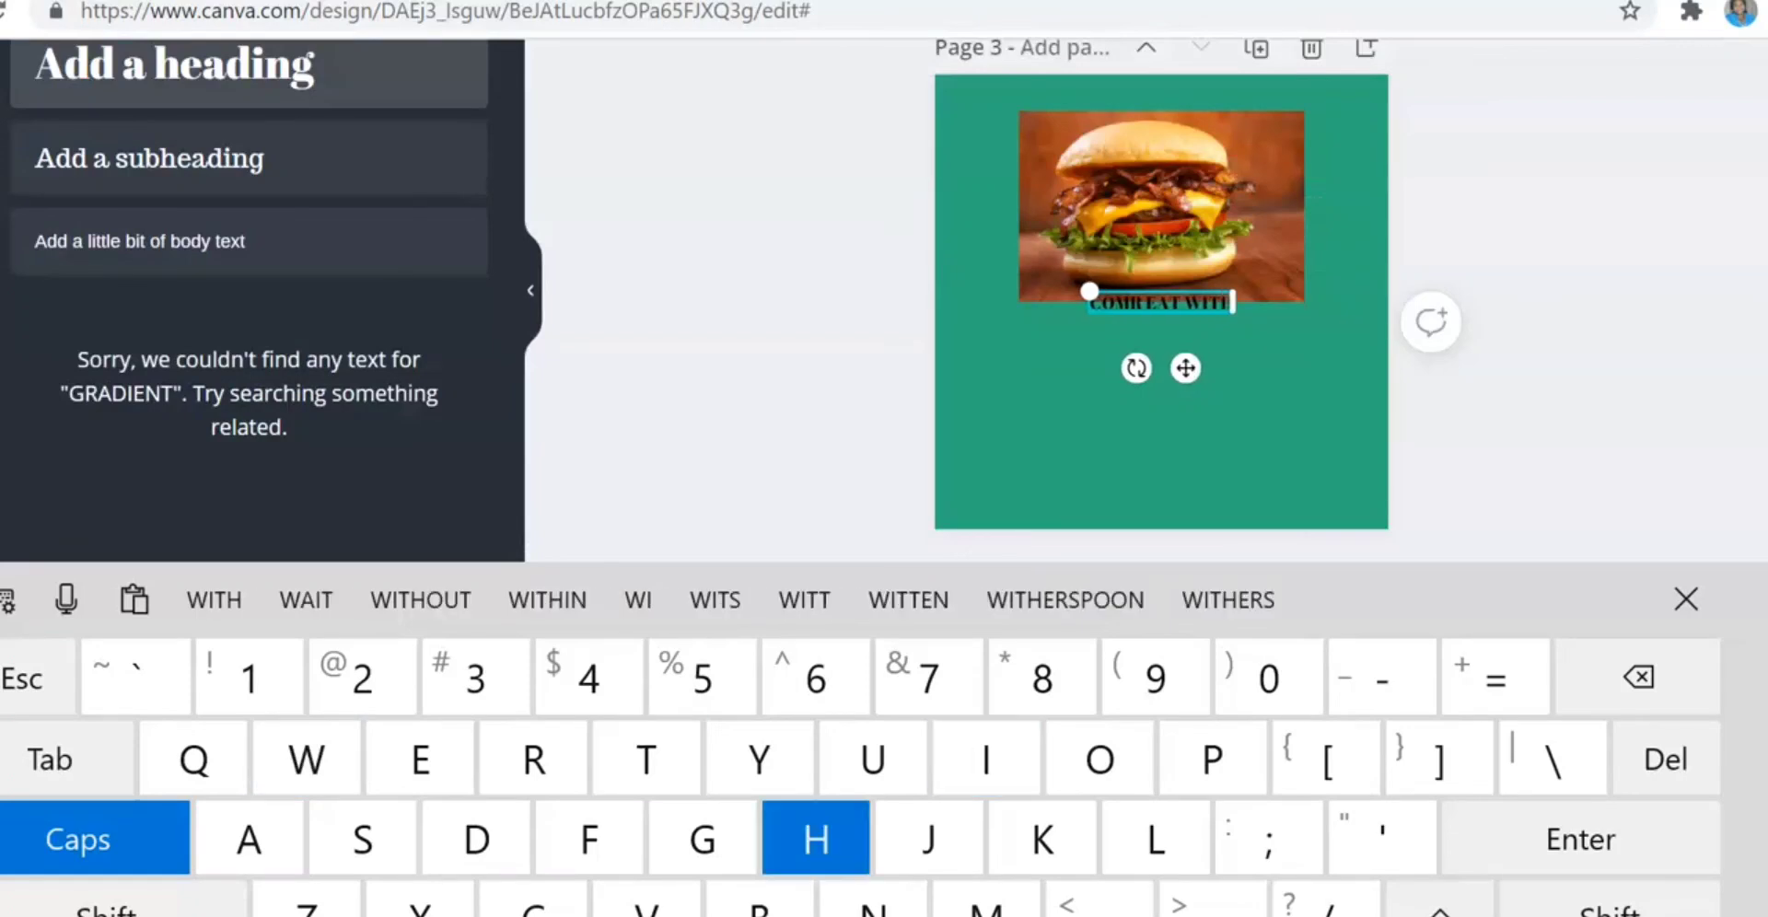
pyautogui.write(' M')
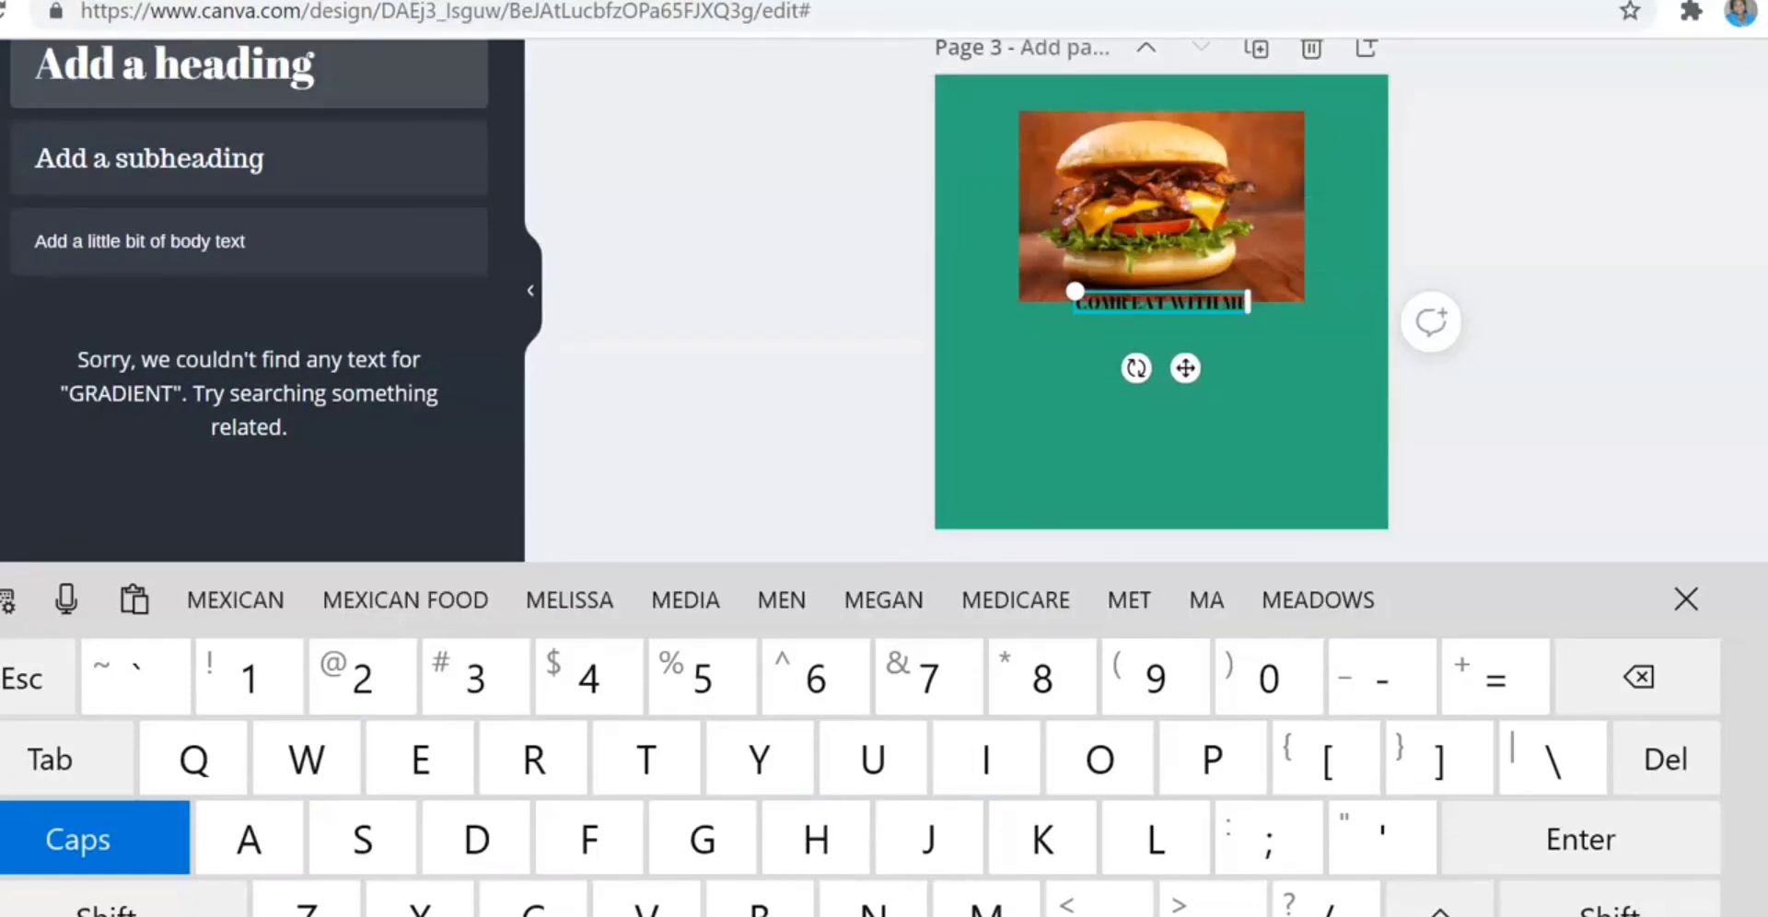
pyautogui.write('E')
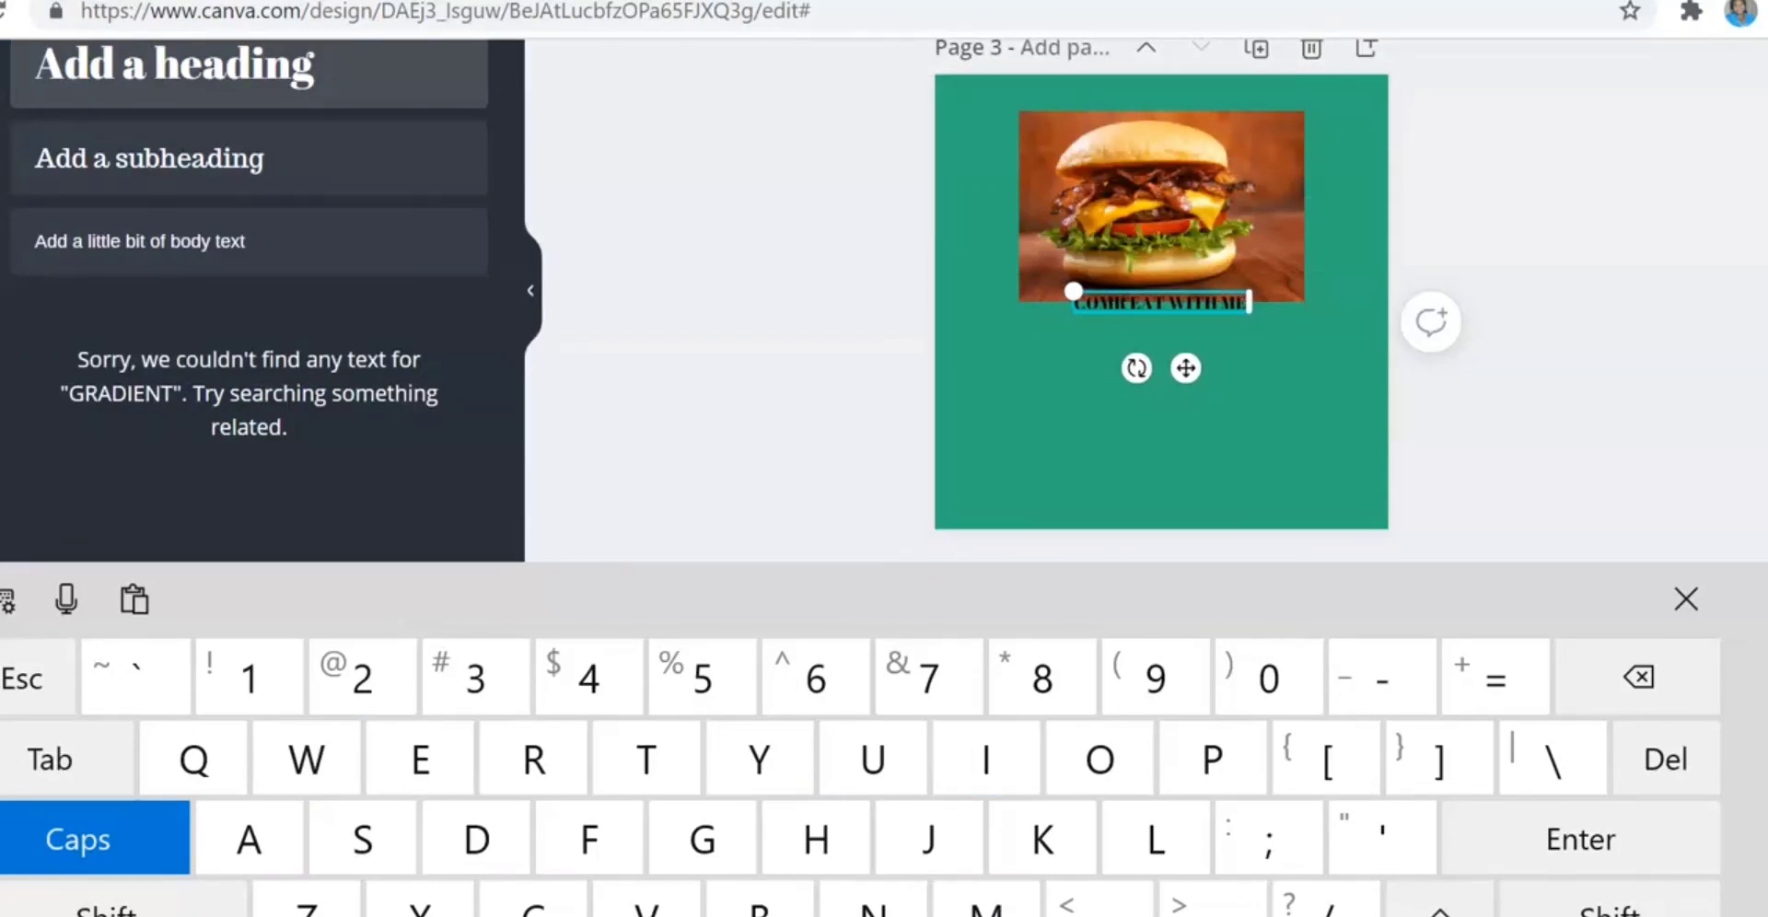
pyautogui.write(' AN')
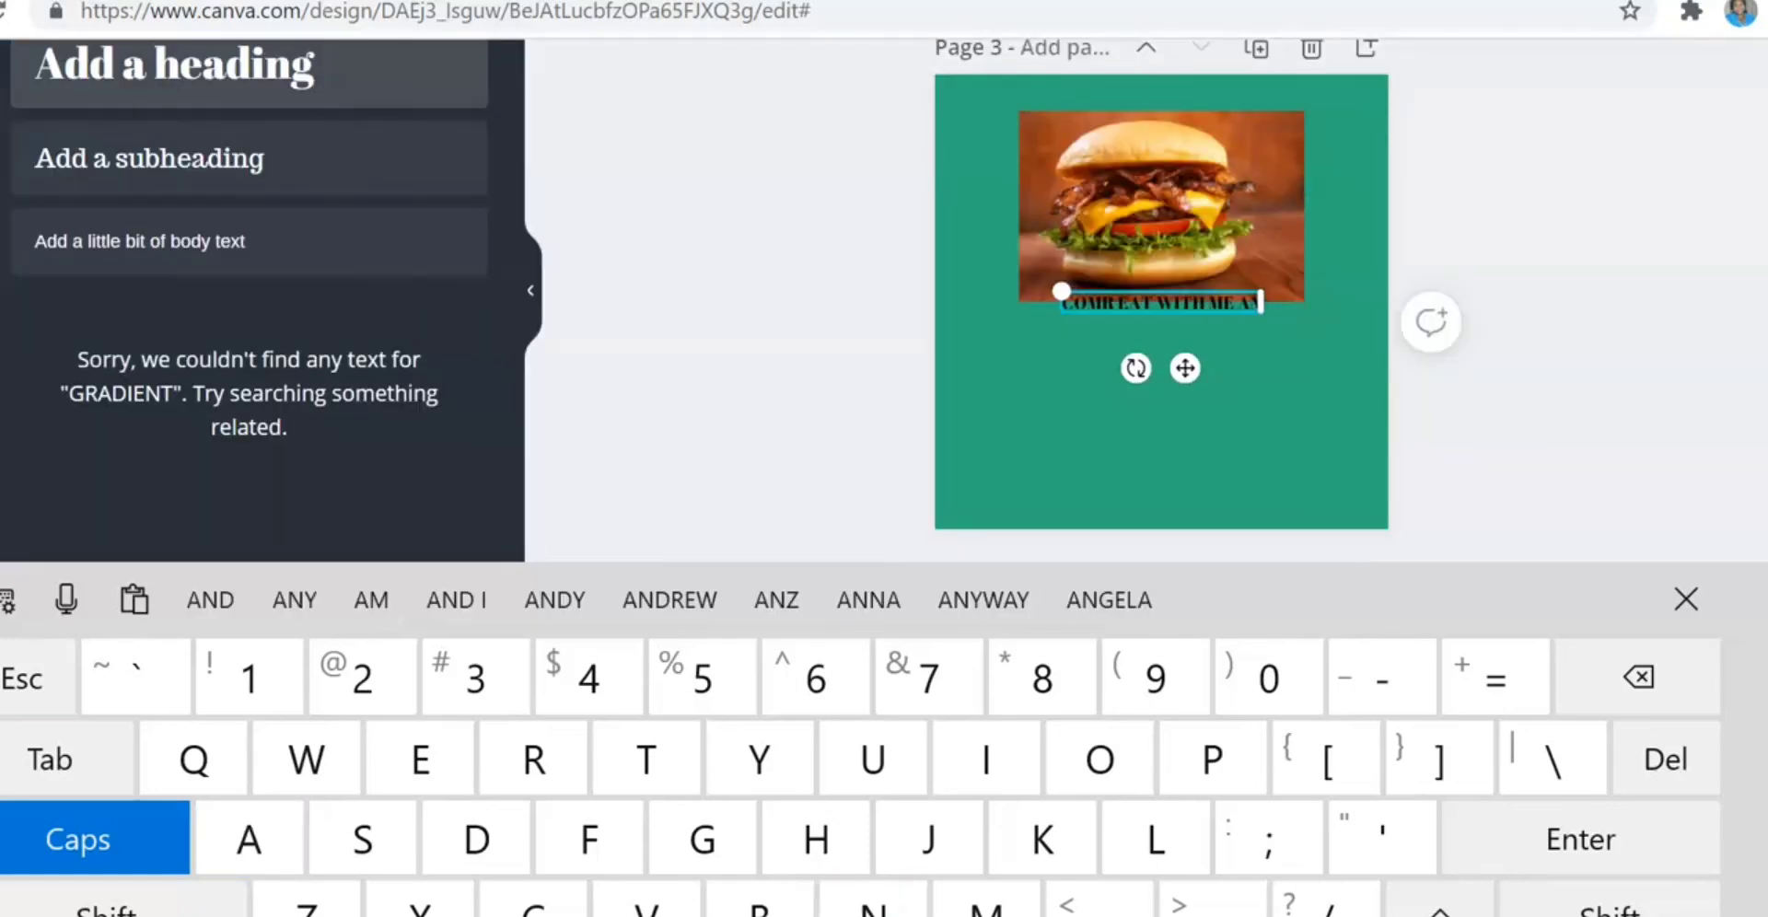
pyautogui.write('D')
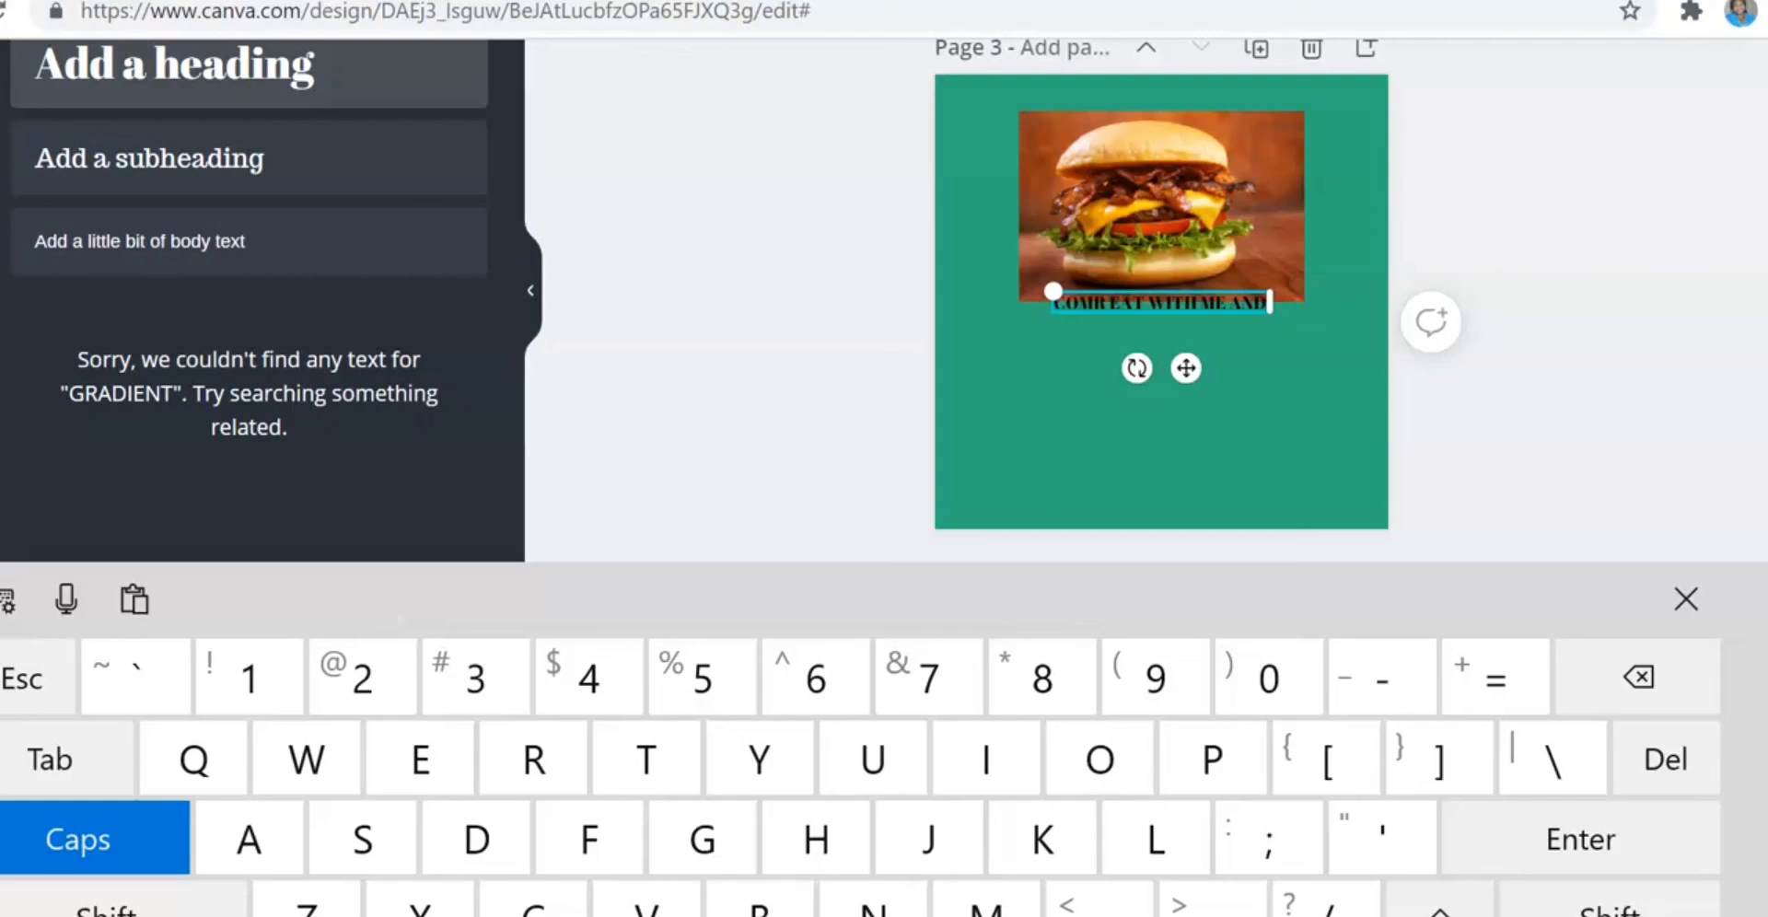
# - Cut page 3's heading down to the single word "EAT"
pyautogui.press('BackSpace')
pyautogui.press('BackSpace')
pyautogui.press('BackSpace')
pyautogui.press('BackSpace')
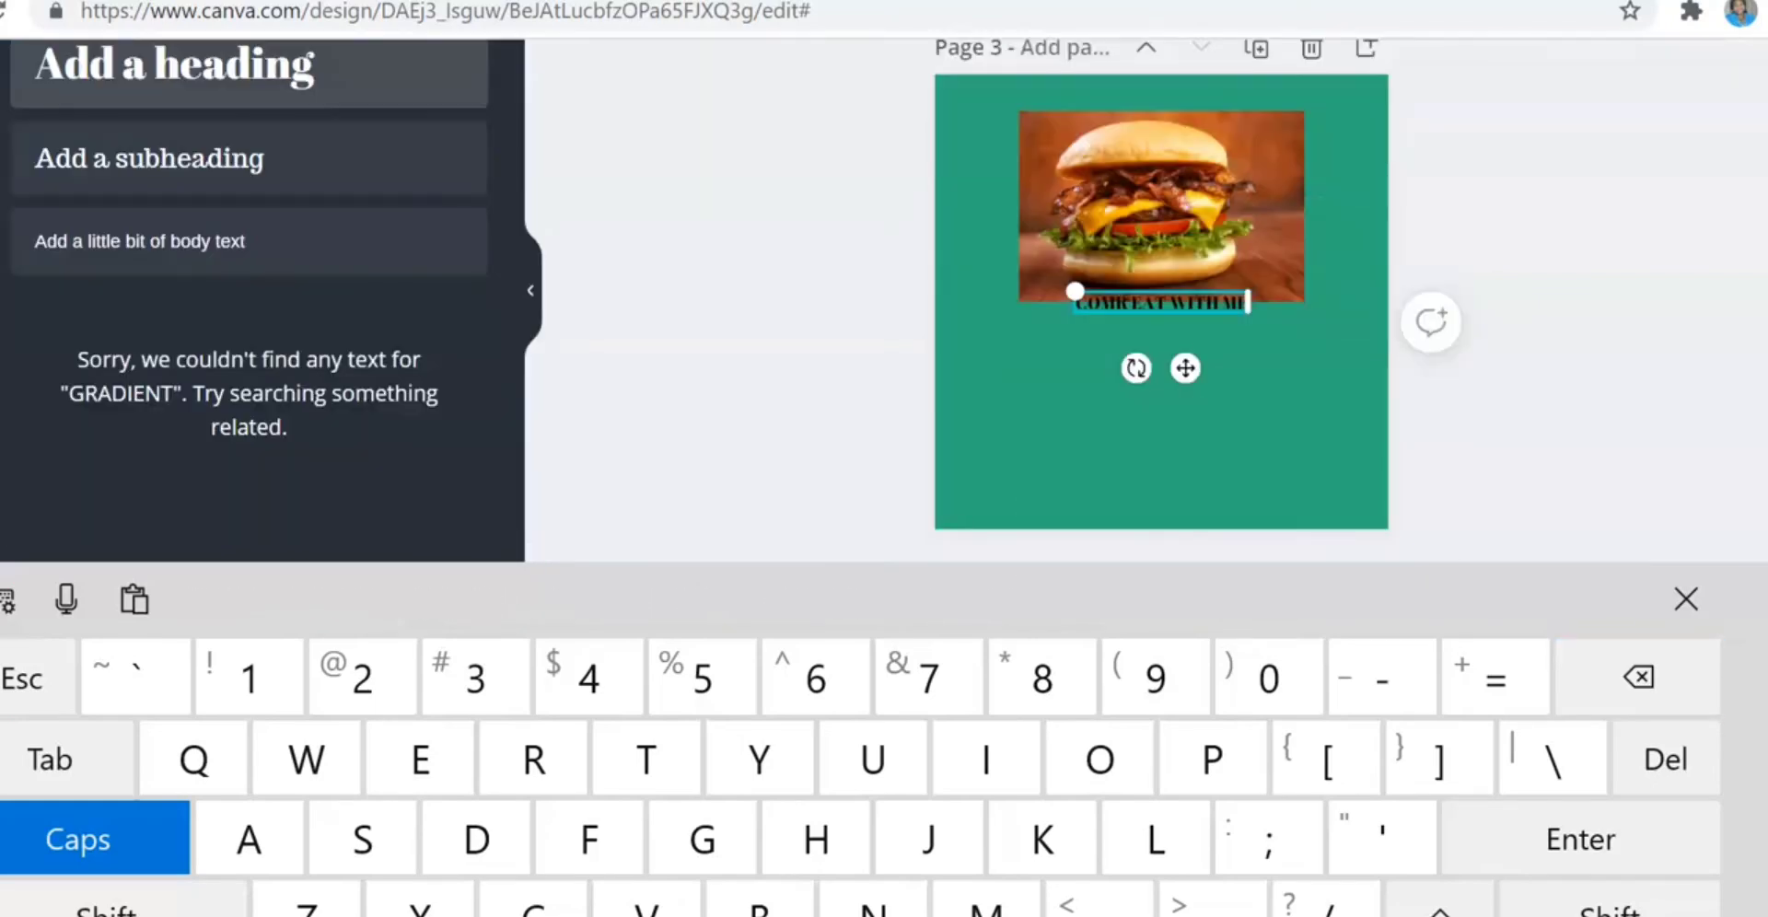
pyautogui.press('BackSpace')
pyautogui.press('BackSpace')
pyautogui.press('BackSpace')
pyautogui.press('BackSpace')
pyautogui.press('BackSpace')
pyautogui.press('BackSpace')
pyautogui.press('BackSpace')
pyautogui.press('BackSpace')
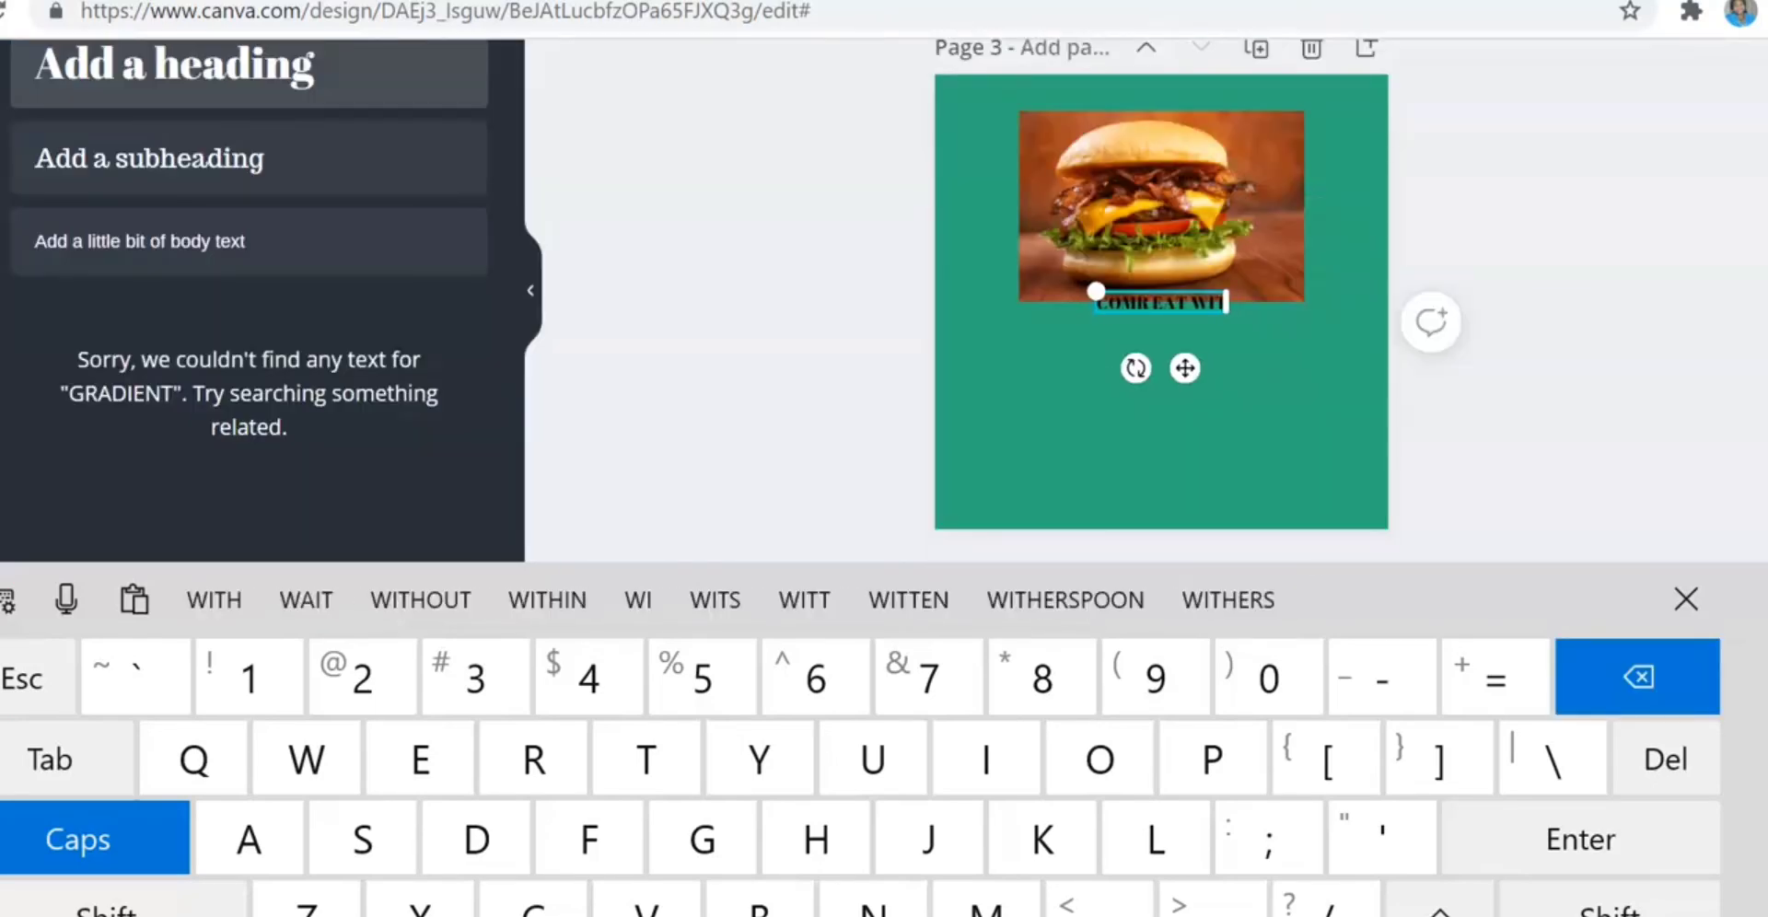
pyautogui.click(1171, 304)
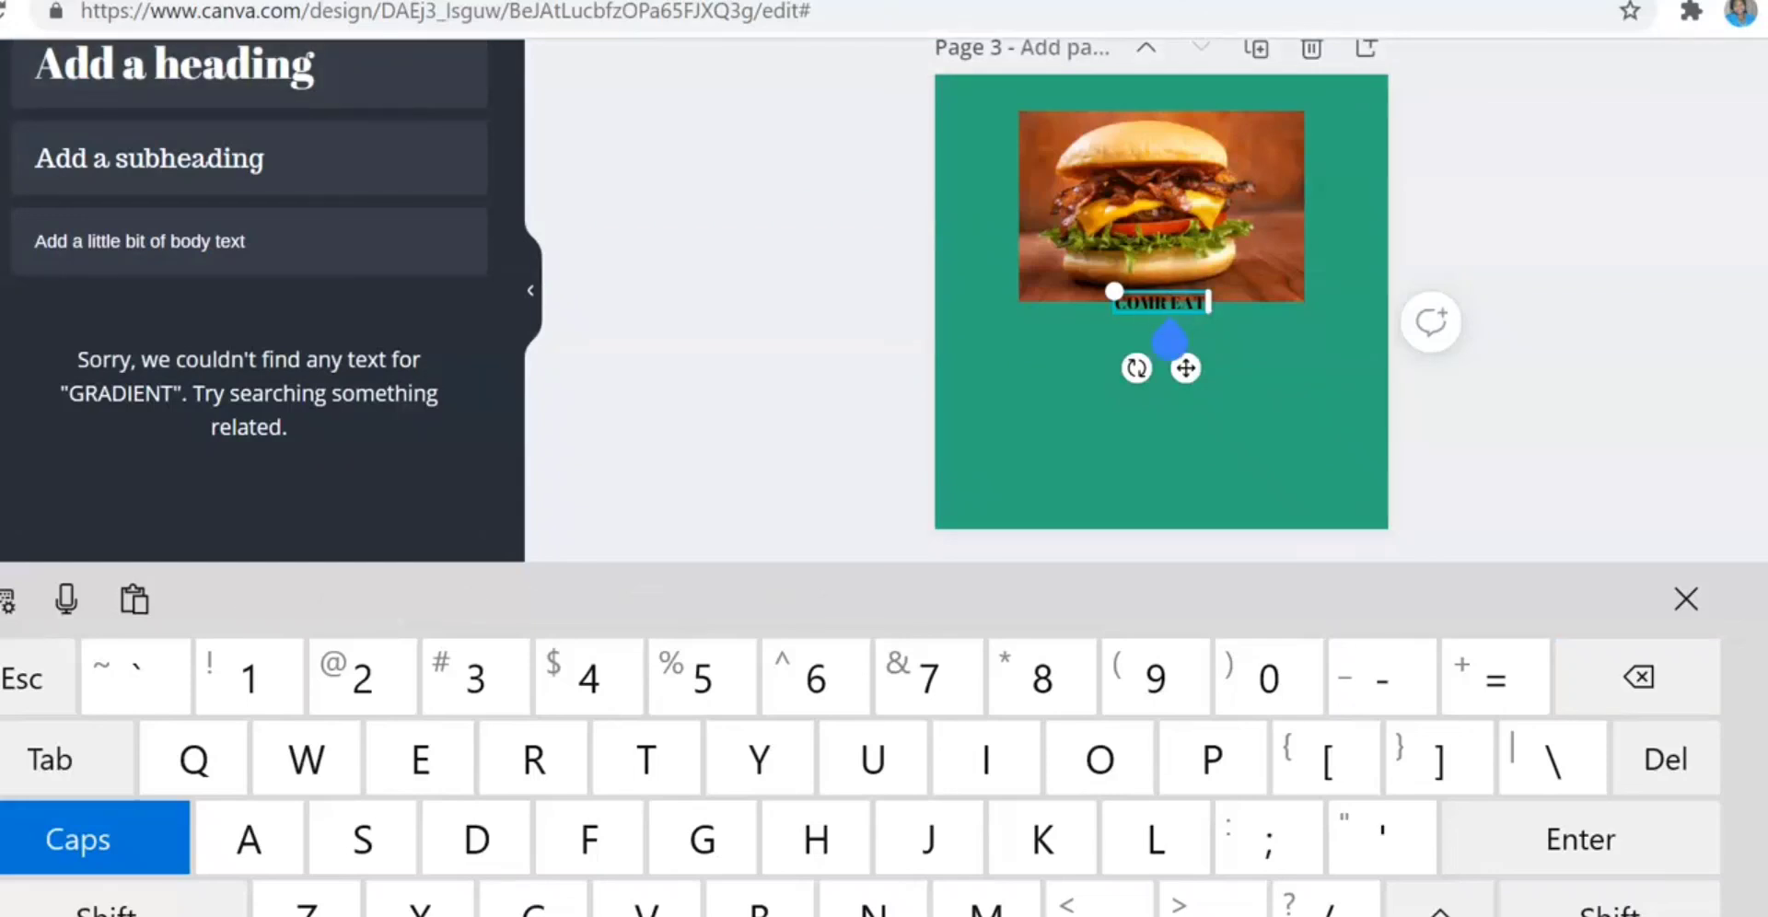
pyautogui.doubleClick(1142, 303)
pyautogui.press('BackSpace')
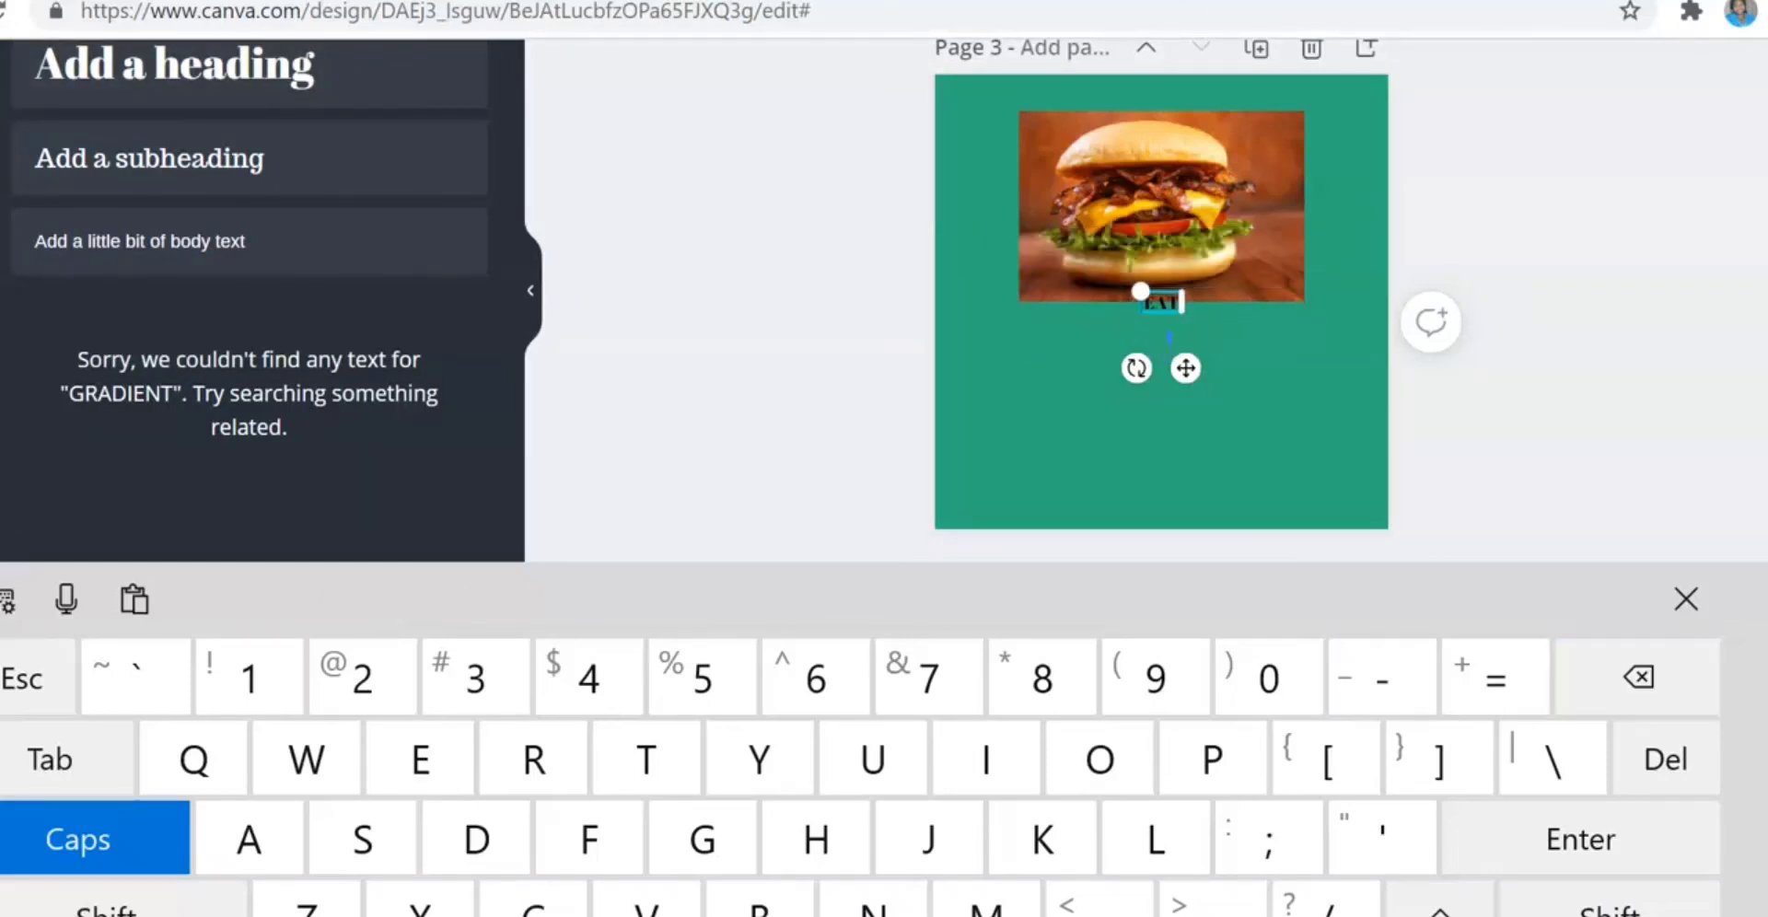
# - Enlarge the "EAT" heading on page 3 to size 81.7, extending it below the burger photo
pyautogui.rightClick(1185, 369)
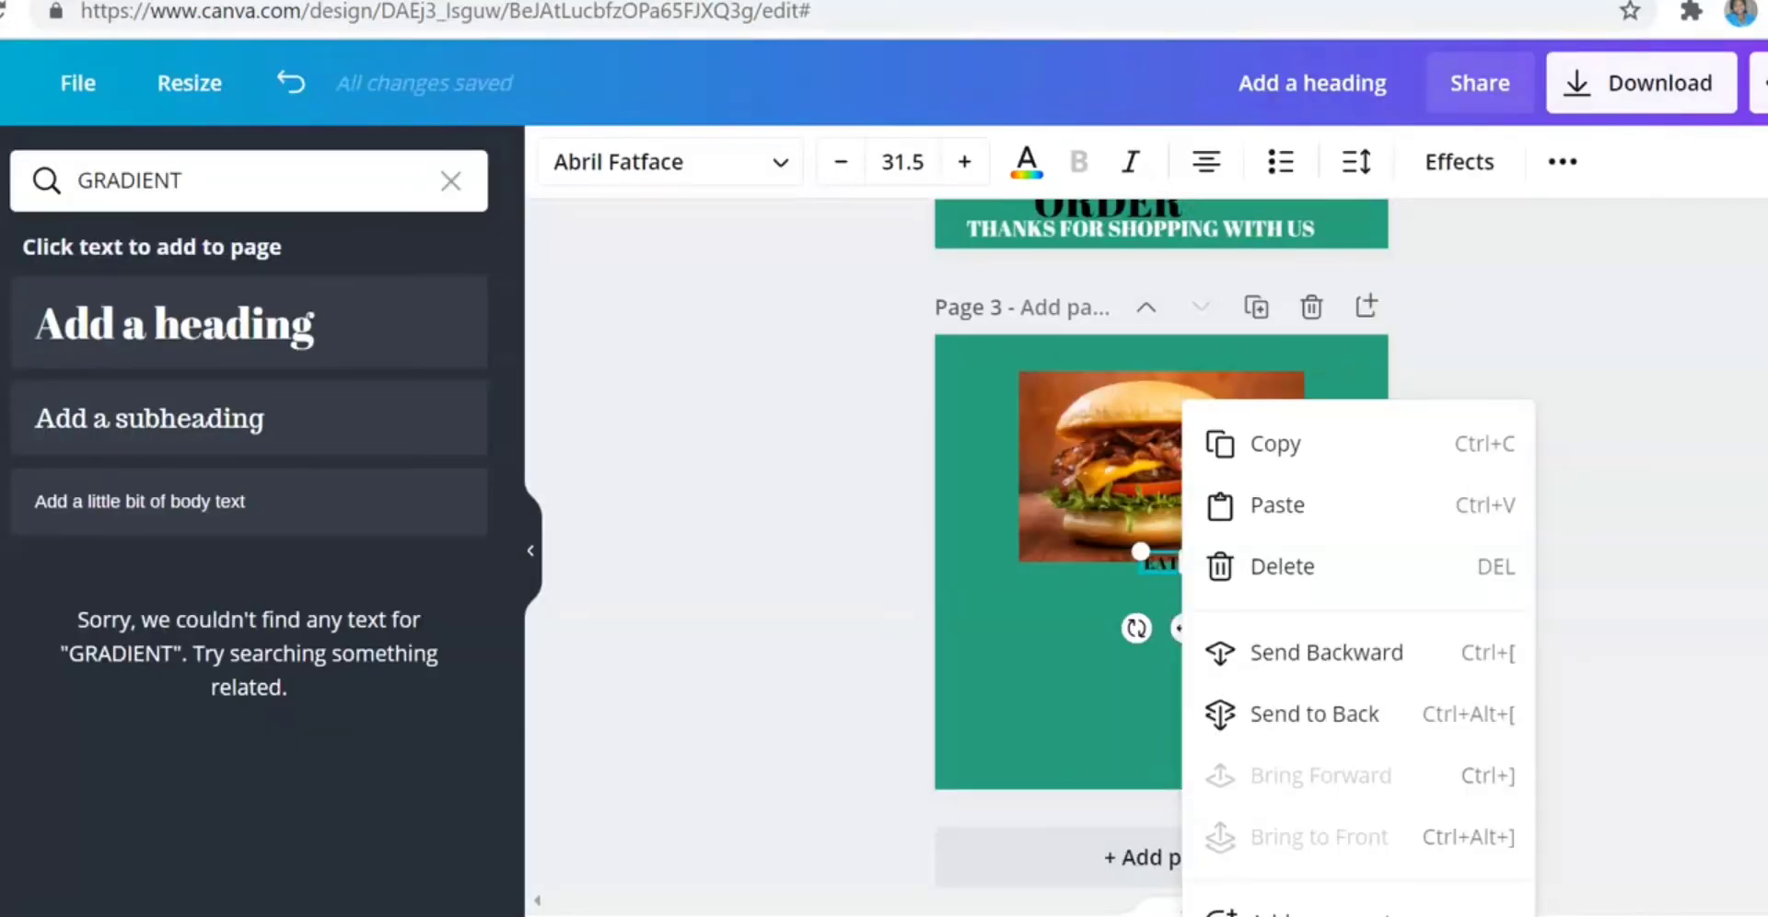
pyautogui.click(1087, 668)
pyautogui.click(1161, 564)
pyautogui.click(1161, 461)
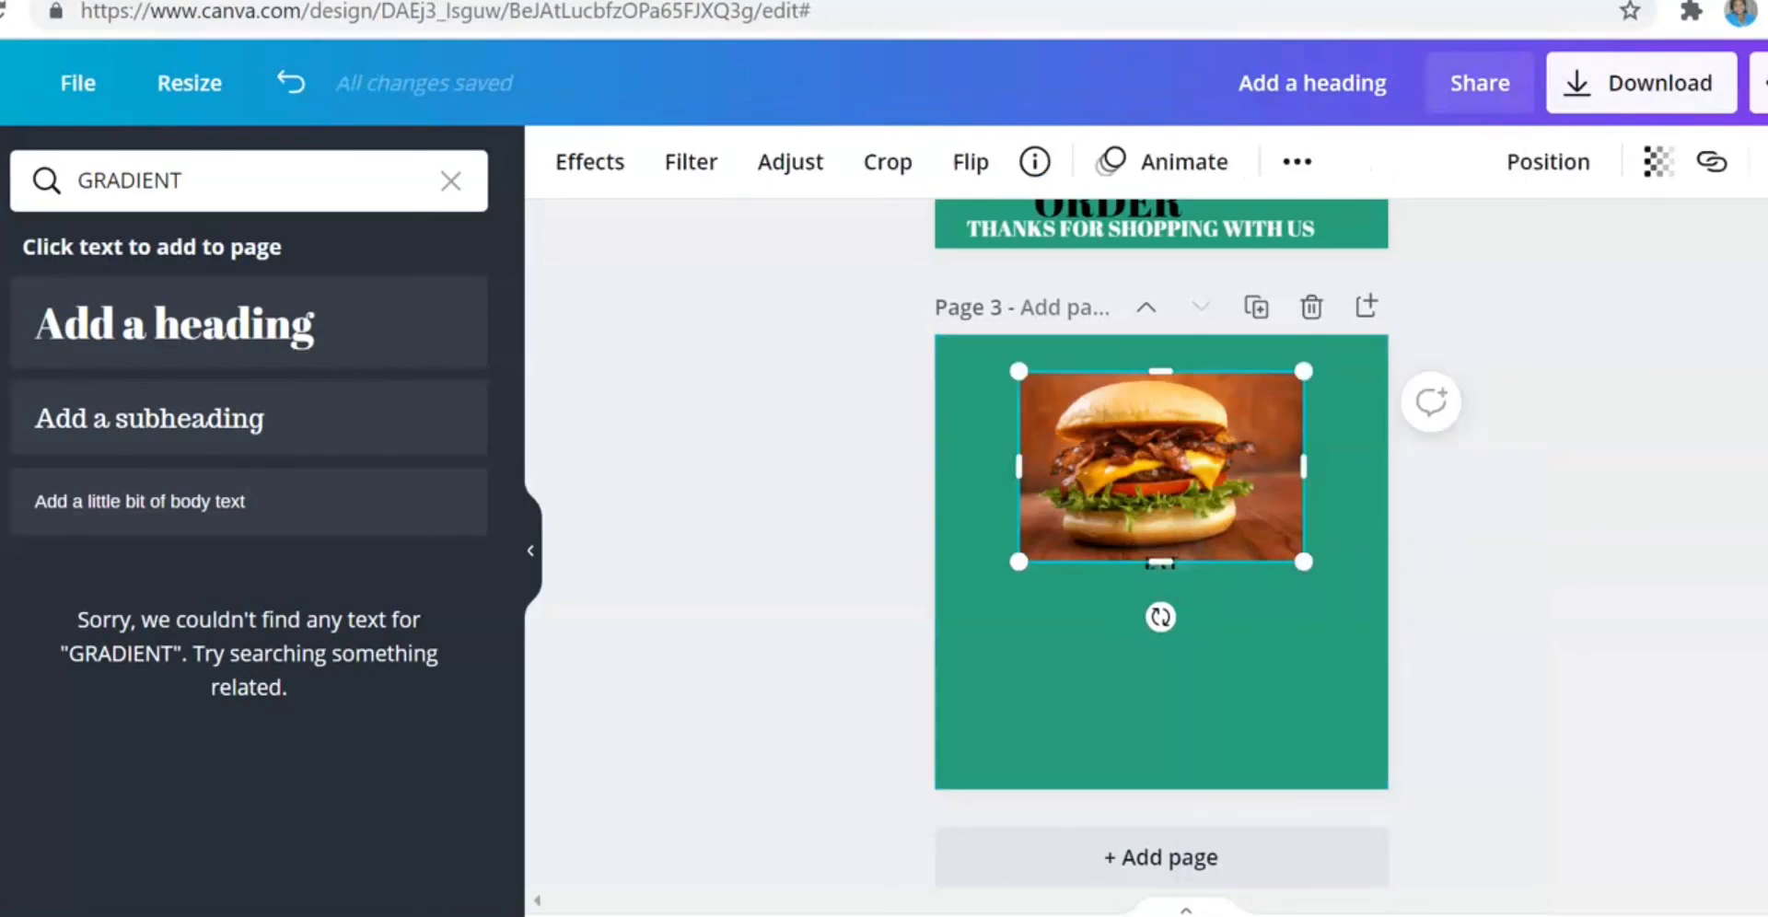
pyautogui.click(1262, 626)
pyautogui.click(1161, 563)
pyautogui.moveTo(1180, 553); pyautogui.dragTo(1240, 647)
# - Replace page 3's heading text with "BUY ONE AND GET ONE FREE"
pyautogui.click(1183, 589)
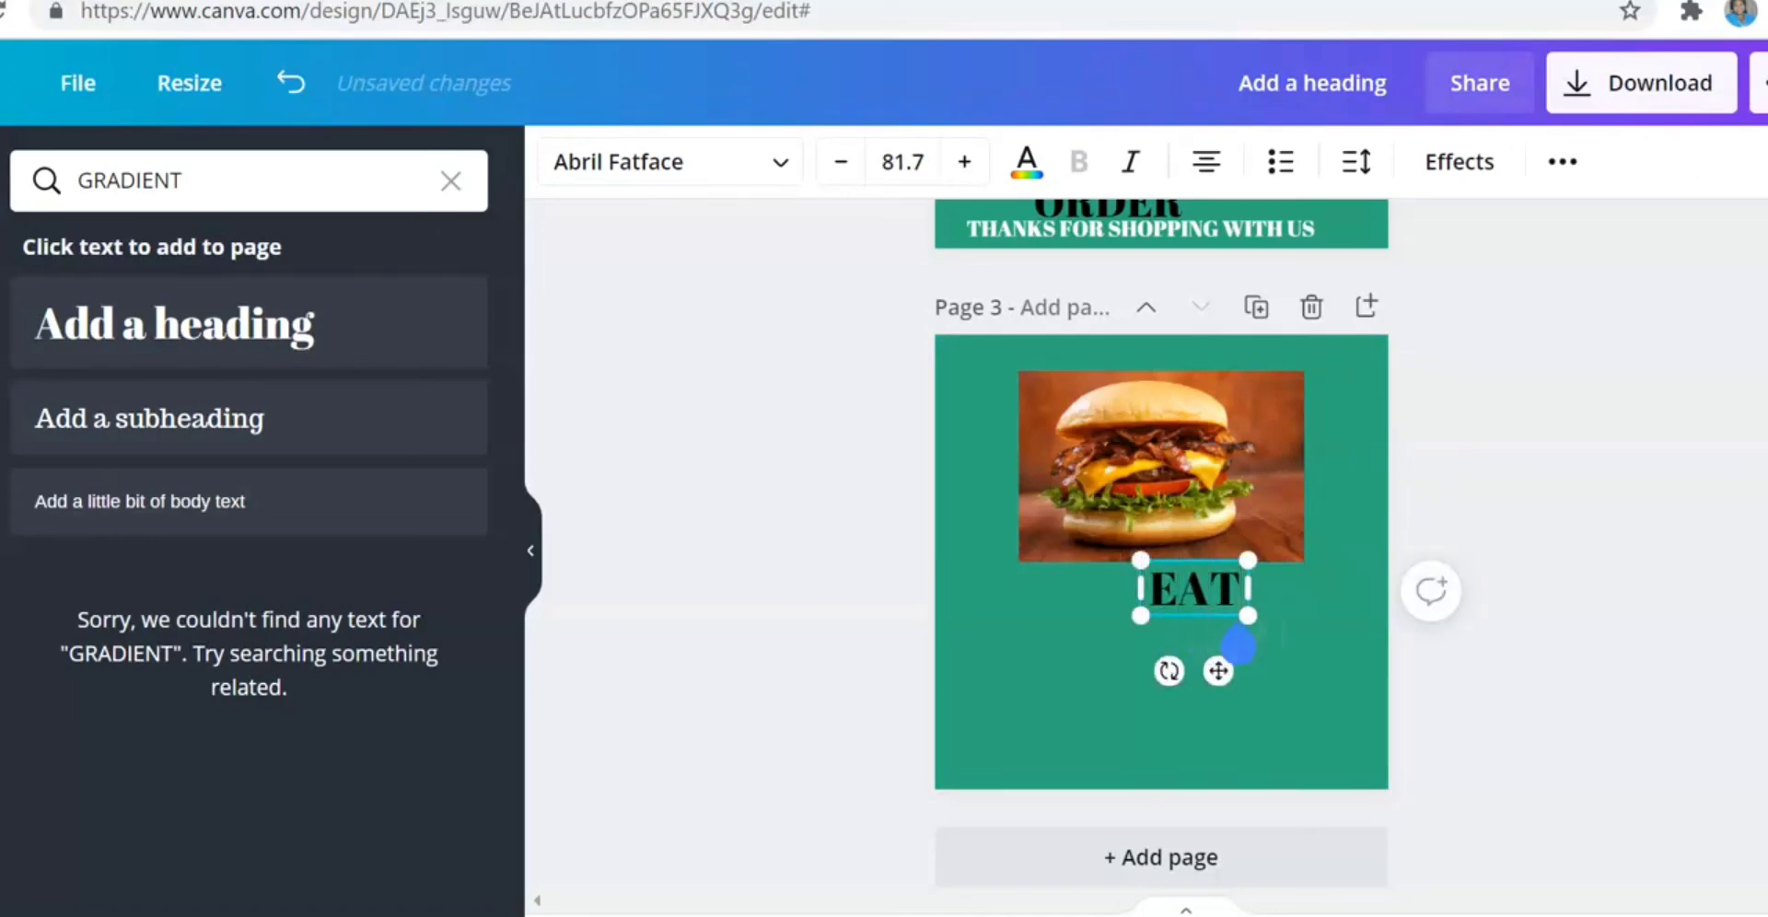
pyautogui.press('BackSpace')
pyautogui.press('BackSpace')
pyautogui.press('BackSpace')
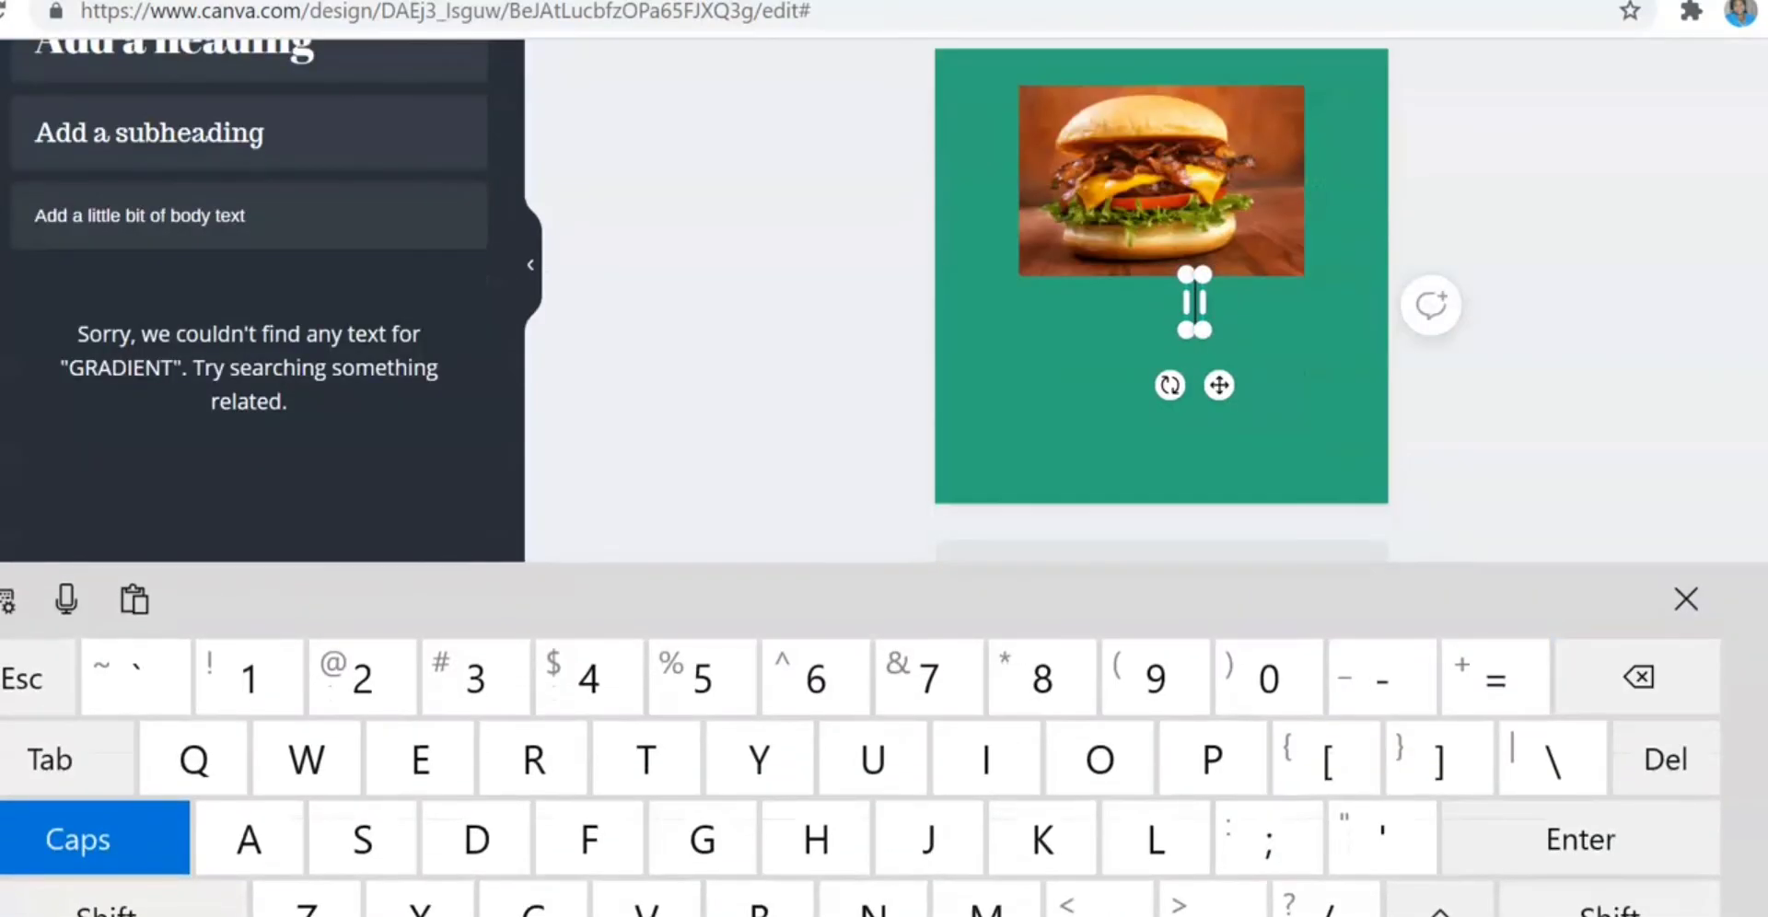
pyautogui.write('BUY')
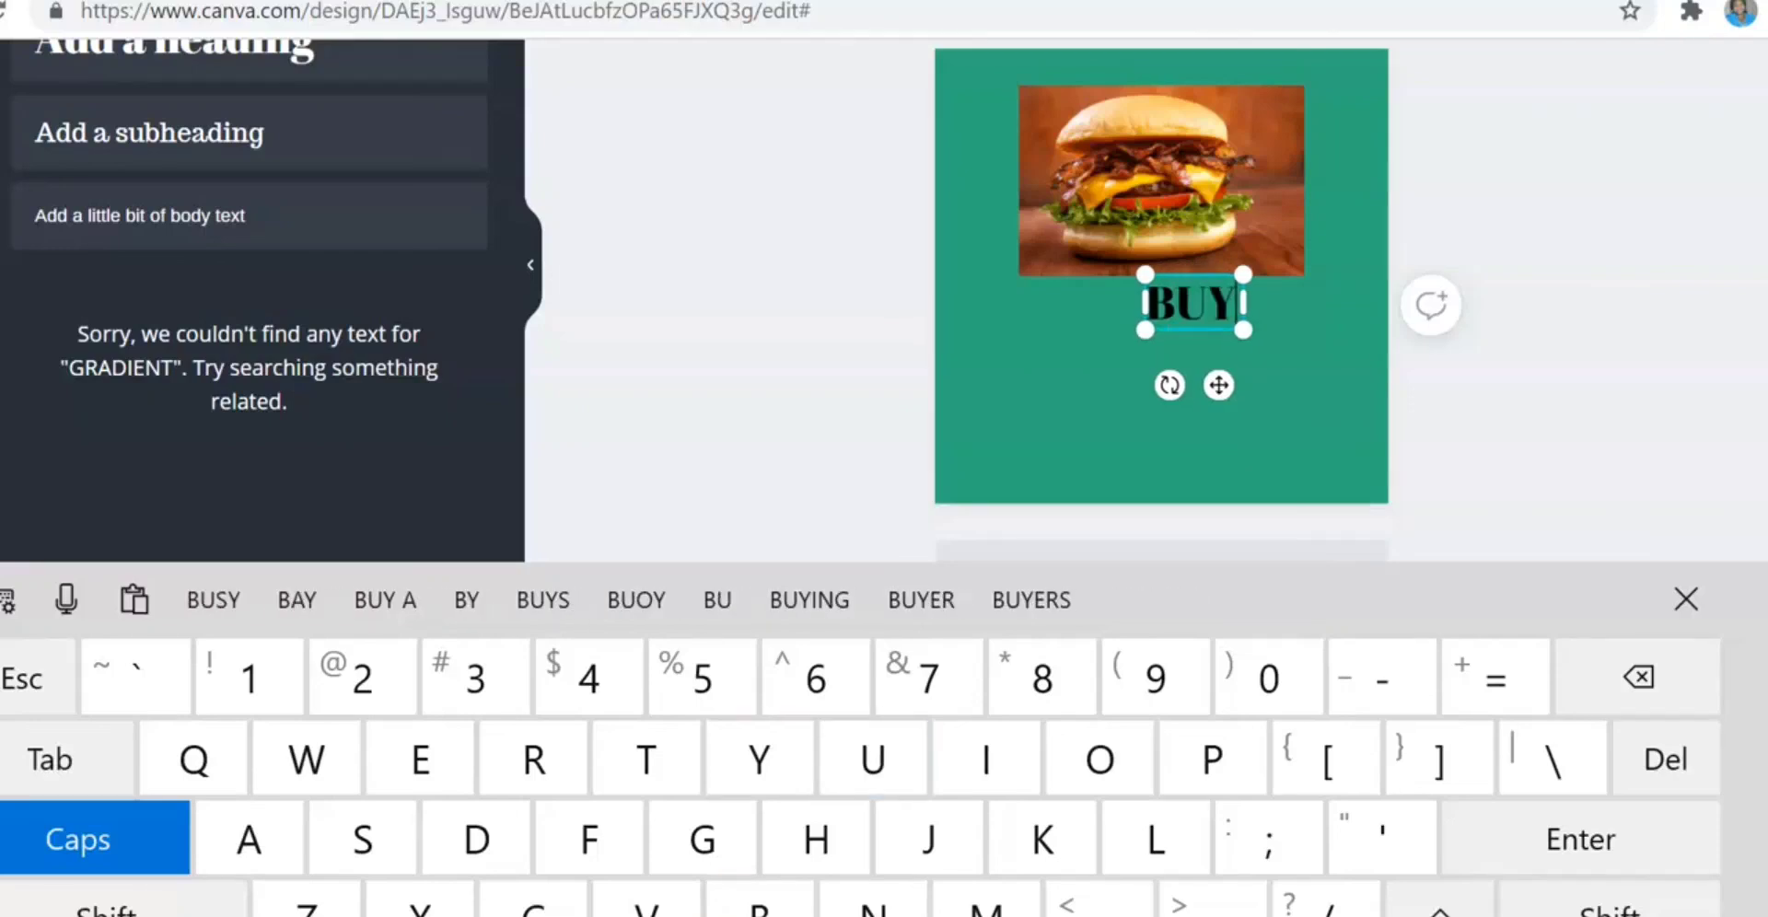
pyautogui.write('O')
pyautogui.press('BackSpace')
pyautogui.write('O')
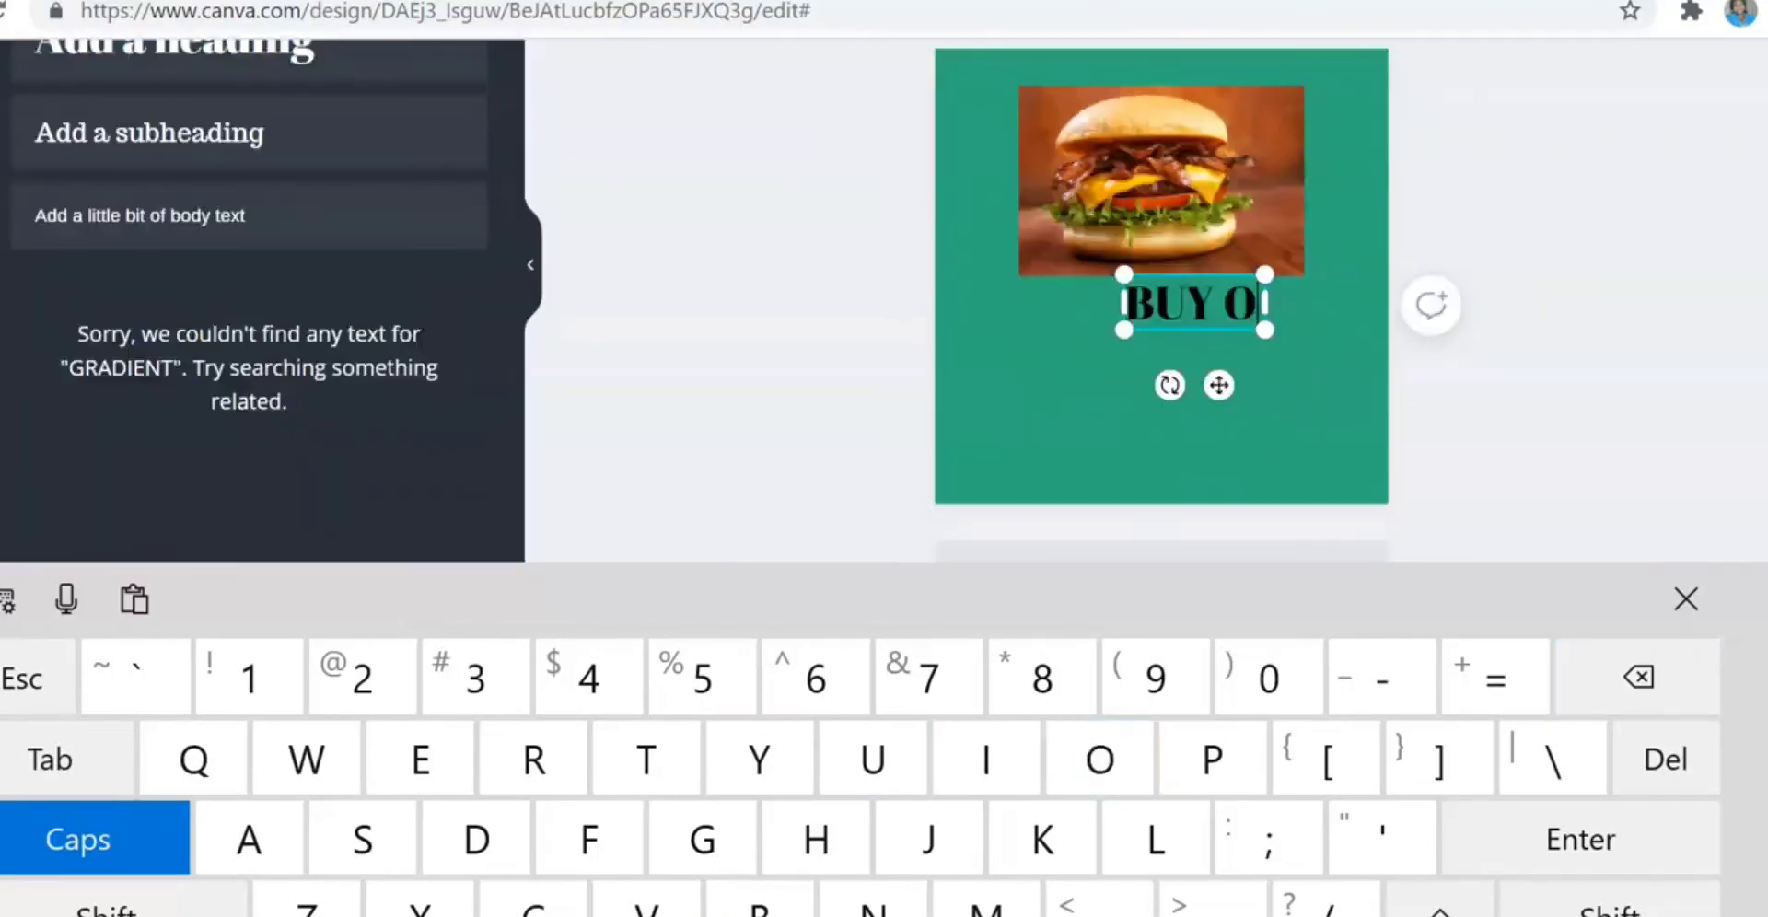
pyautogui.write('NE A')
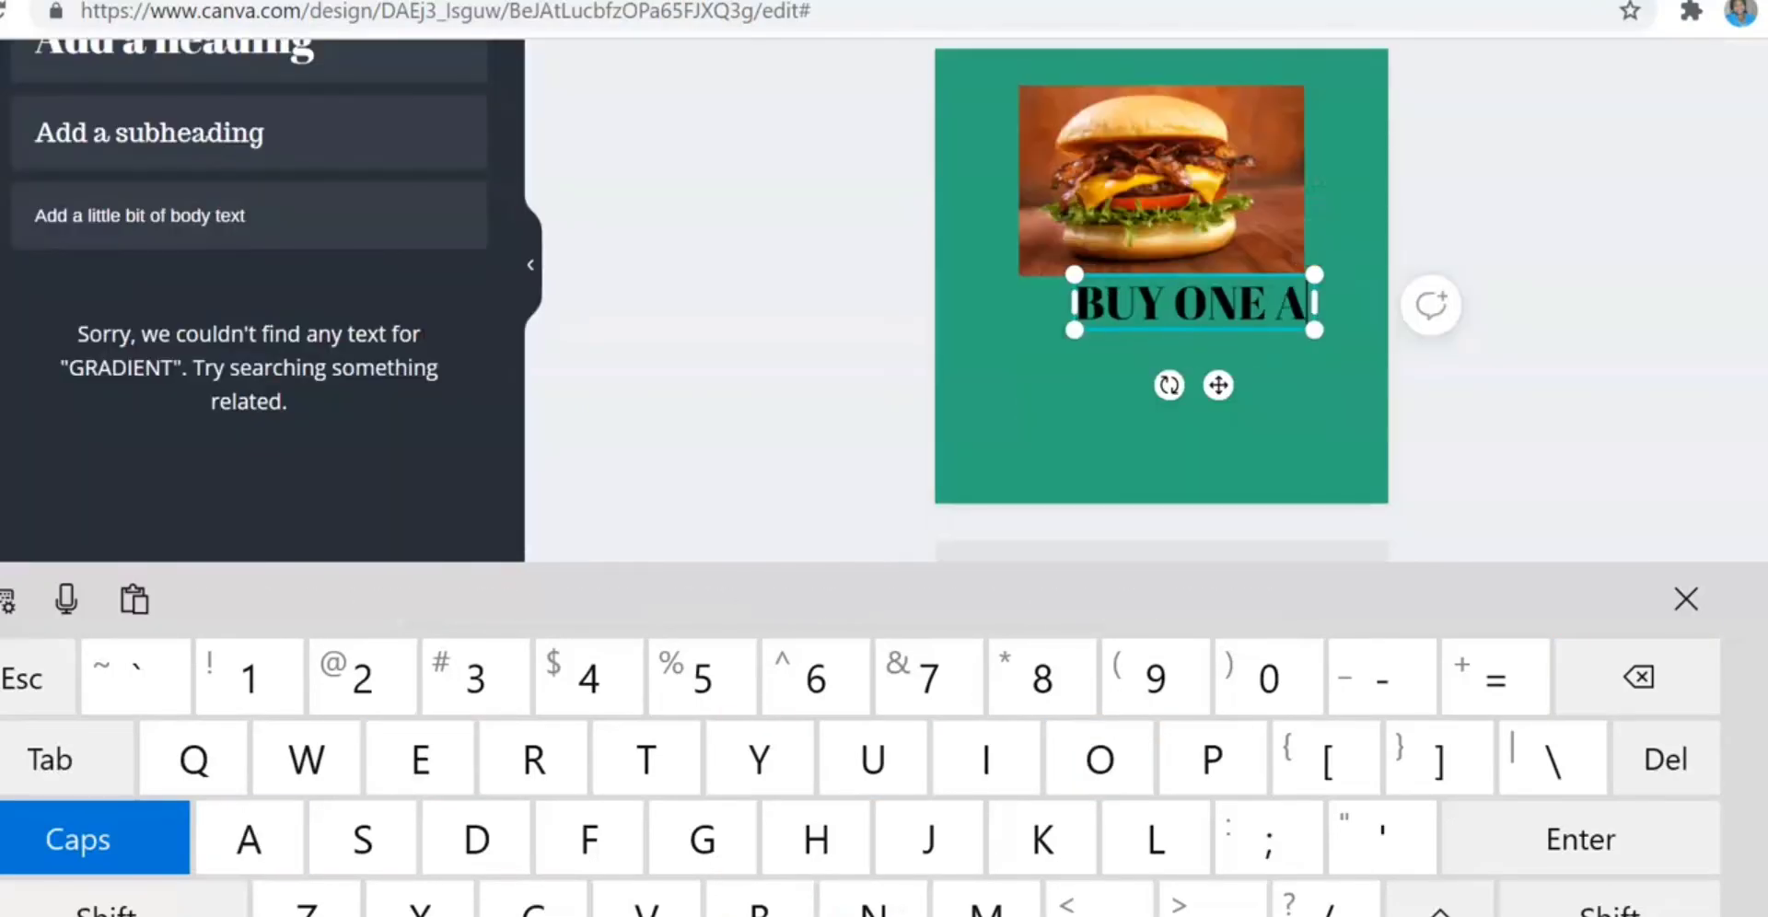
pyautogui.write('ND GET')
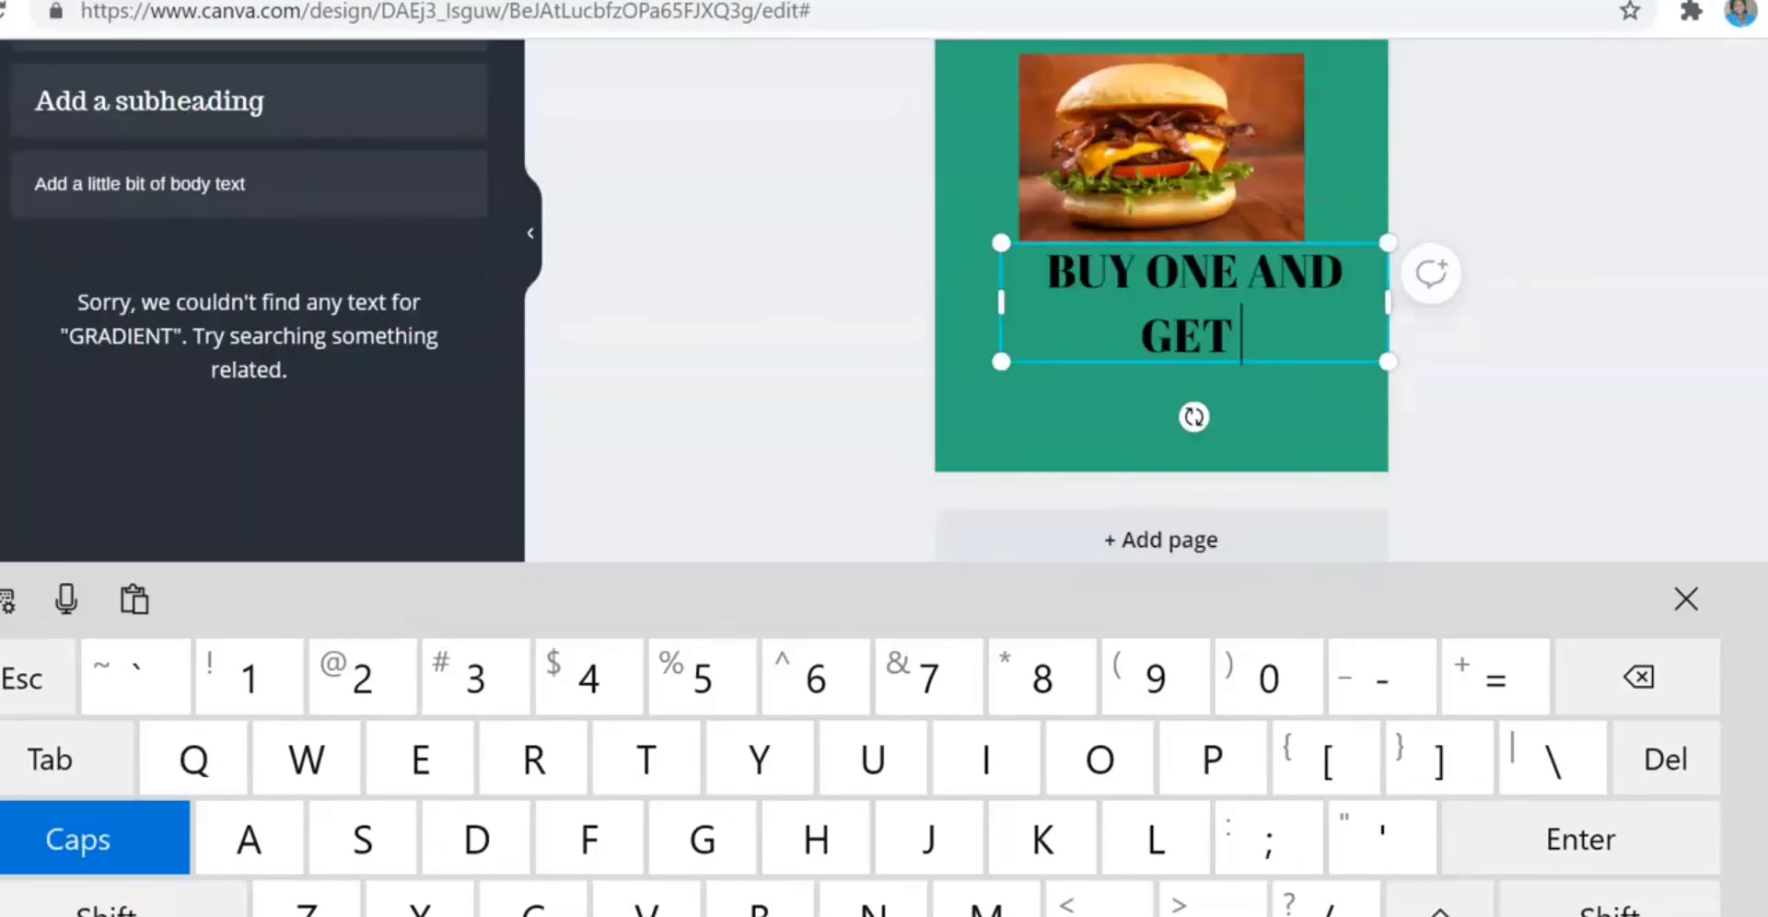
pyautogui.write(' ONE')
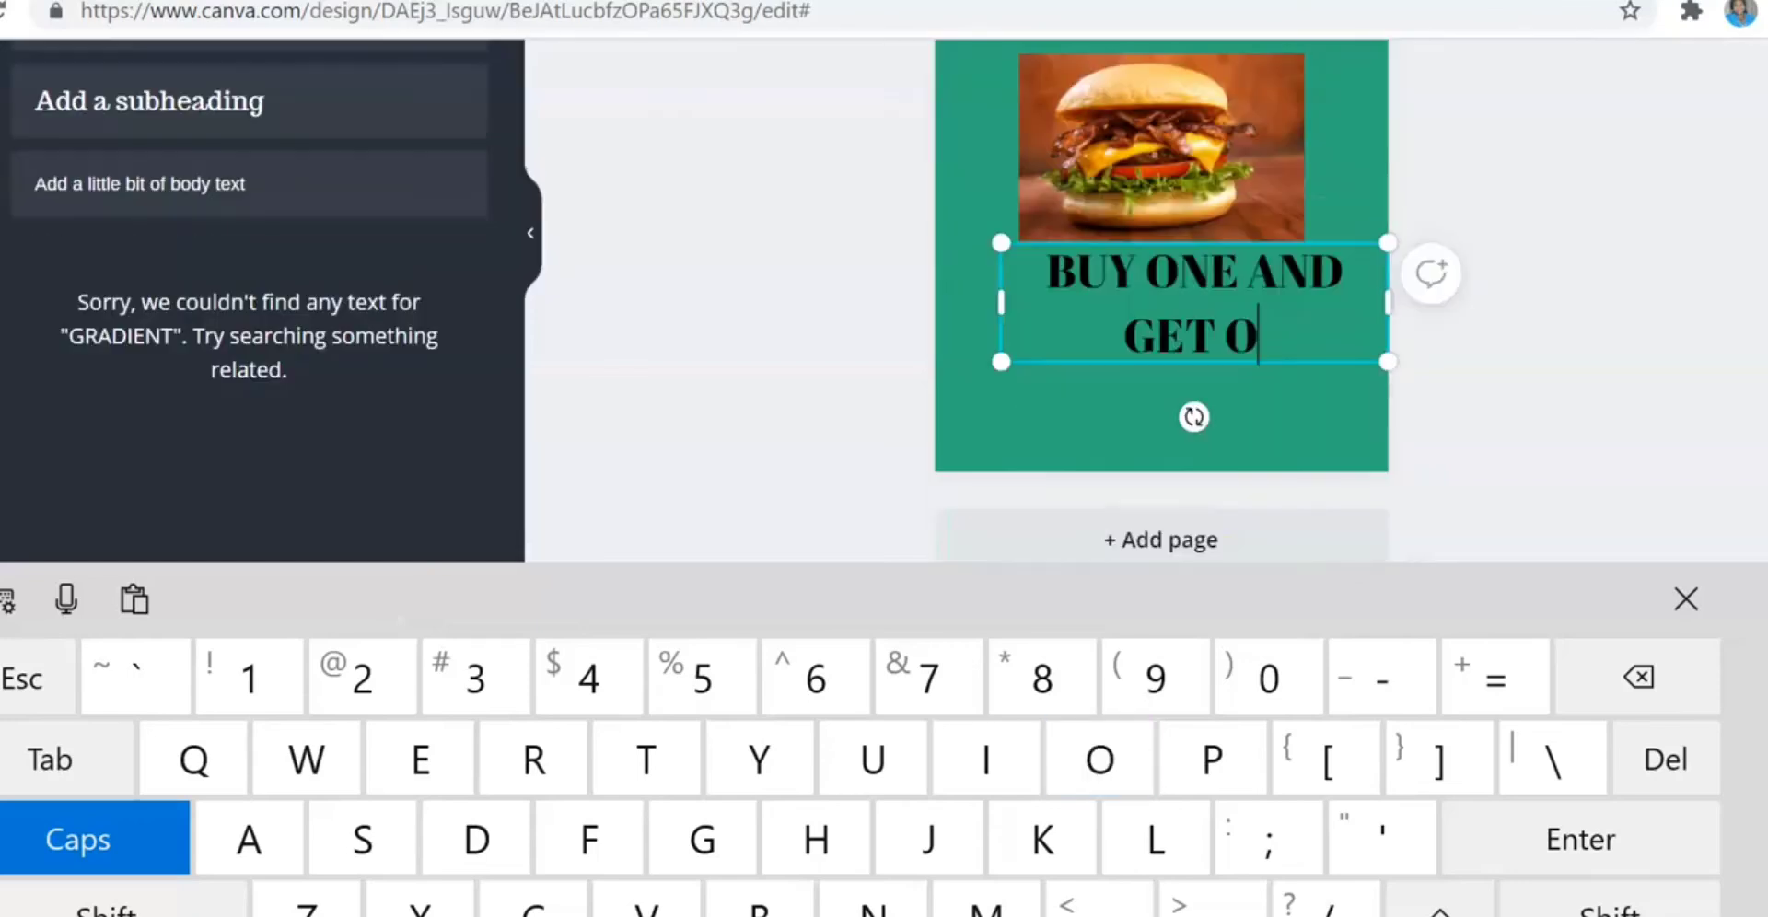
pyautogui.write(' FREE')
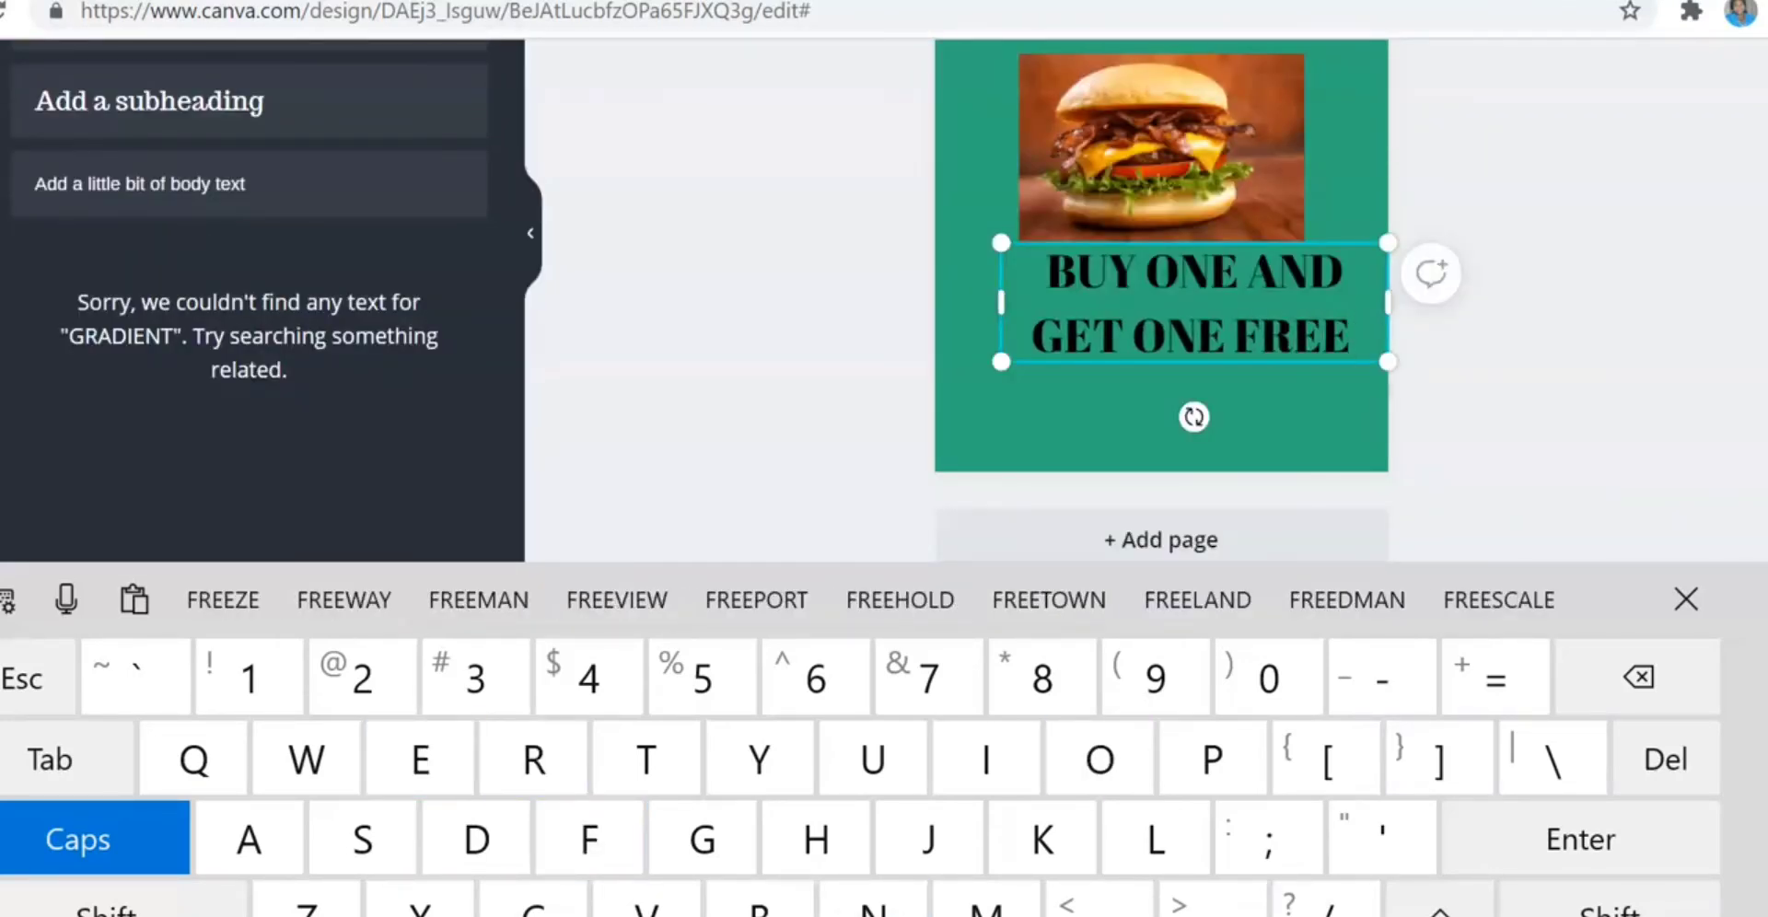
pyautogui.click(1039, 428)
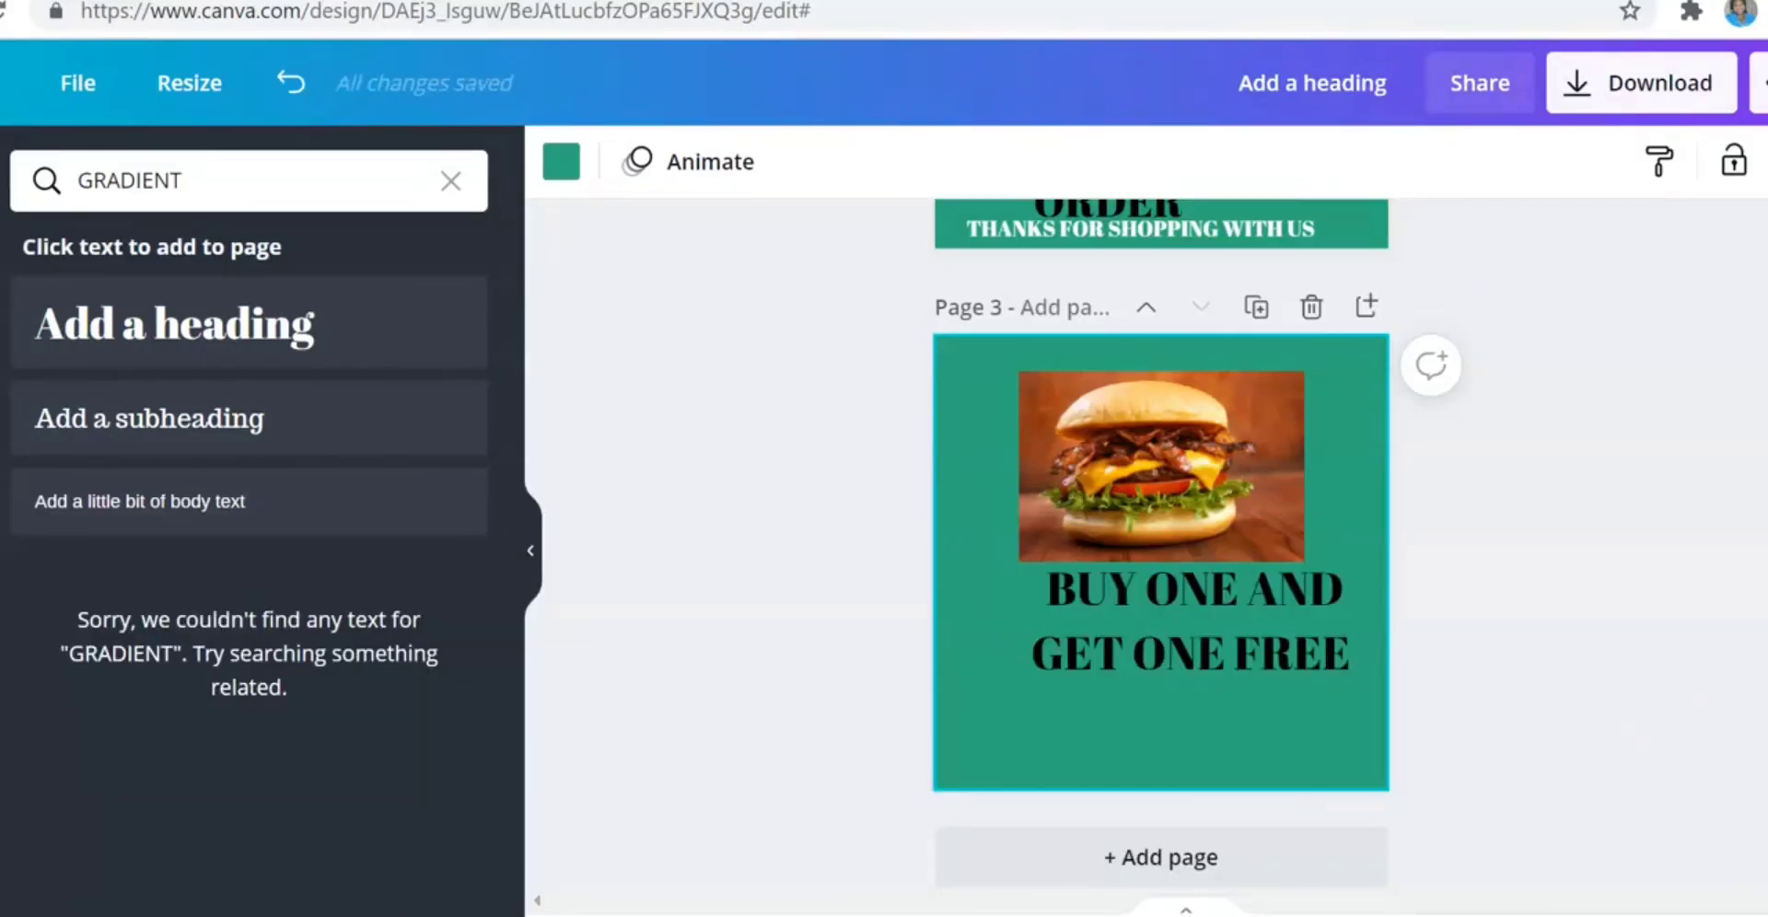
# - Colour page 3's heading with the document's red and enlarge it to size 92.5 across the page
pyautogui.click(1171, 600)
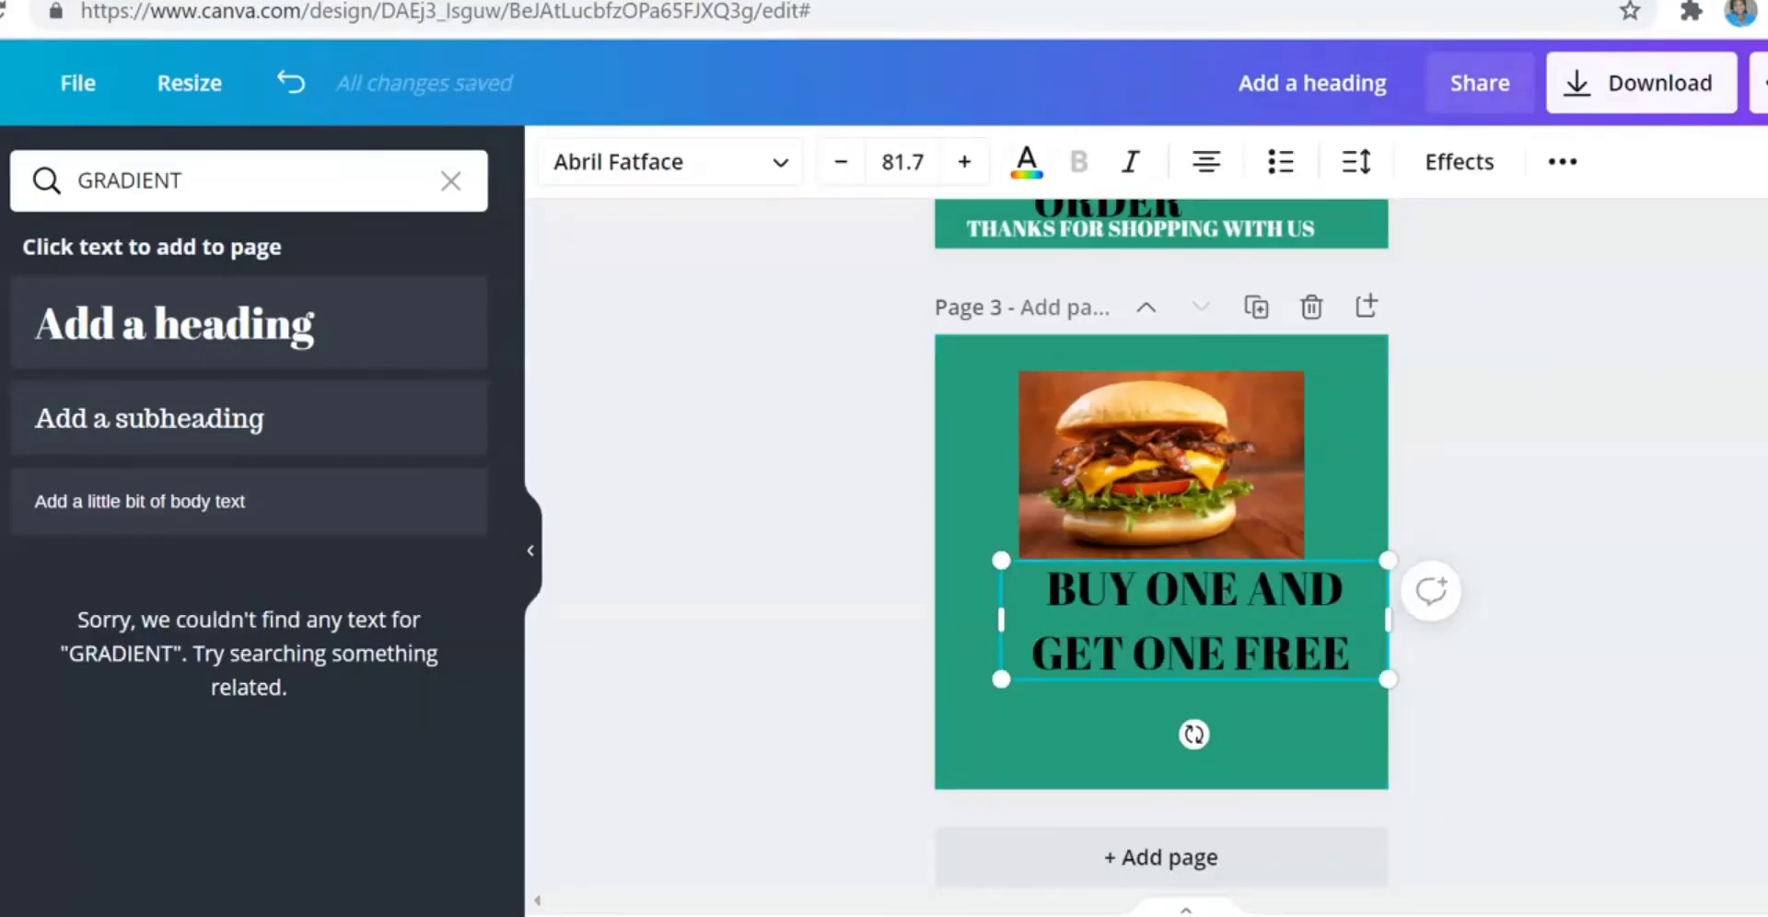
pyautogui.click(1027, 161)
pyautogui.click(289, 323)
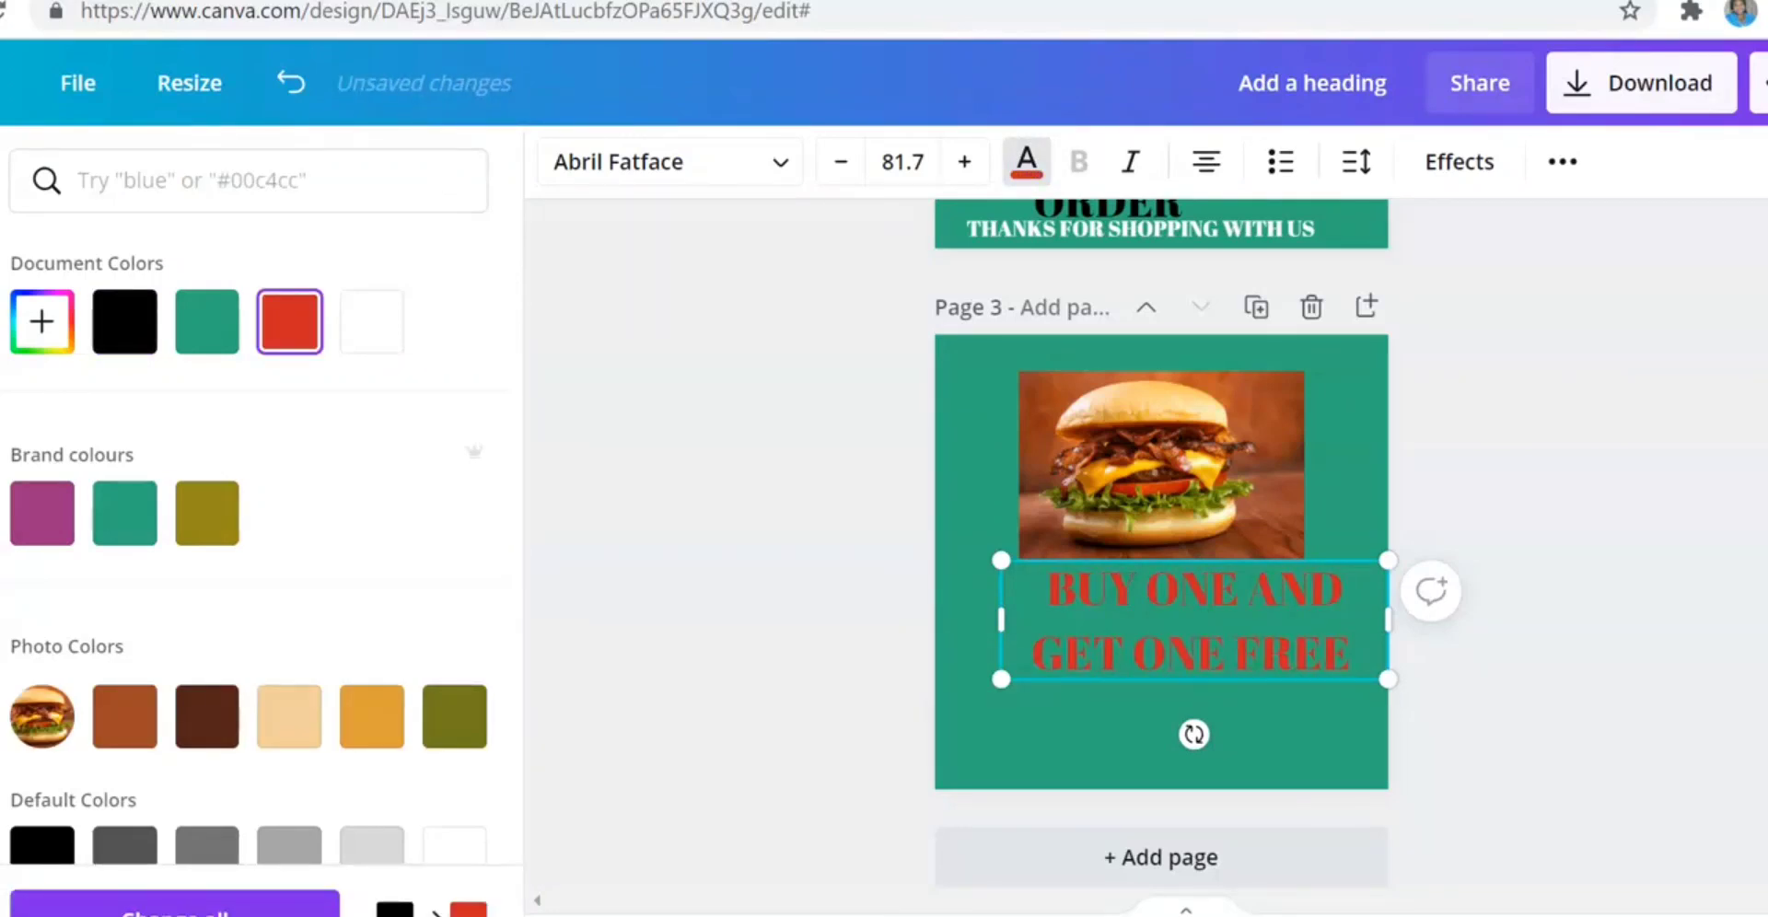
pyautogui.moveTo(1001, 679); pyautogui.dragTo(949, 695)
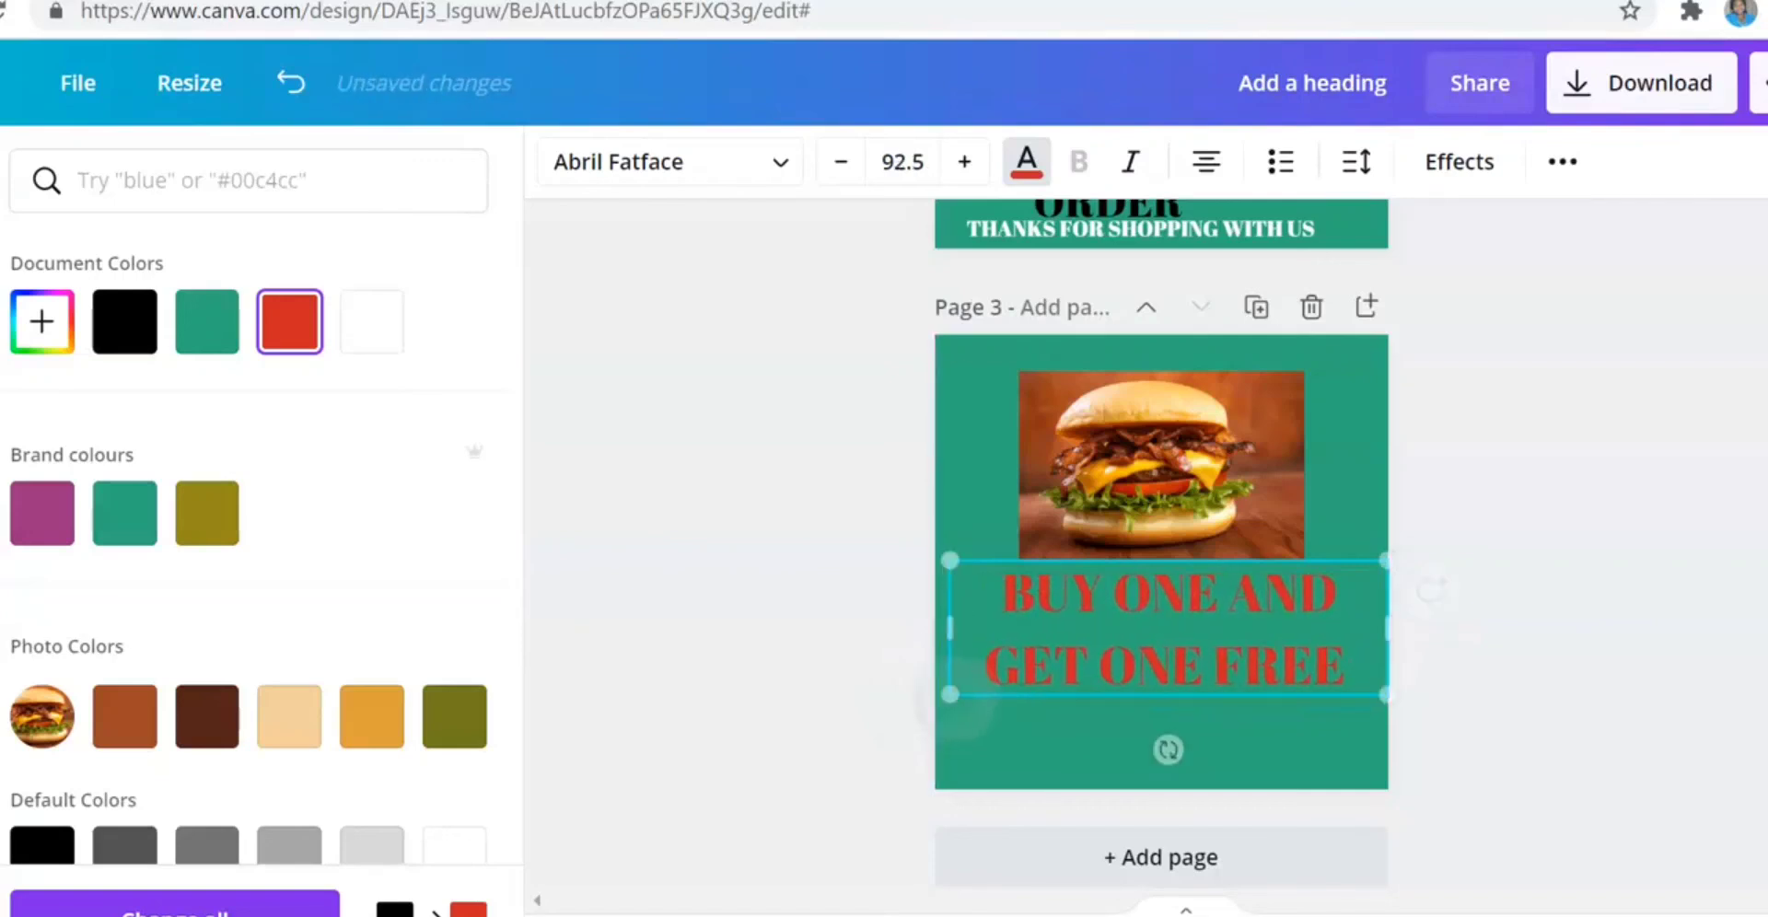
pyautogui.click(1040, 750)
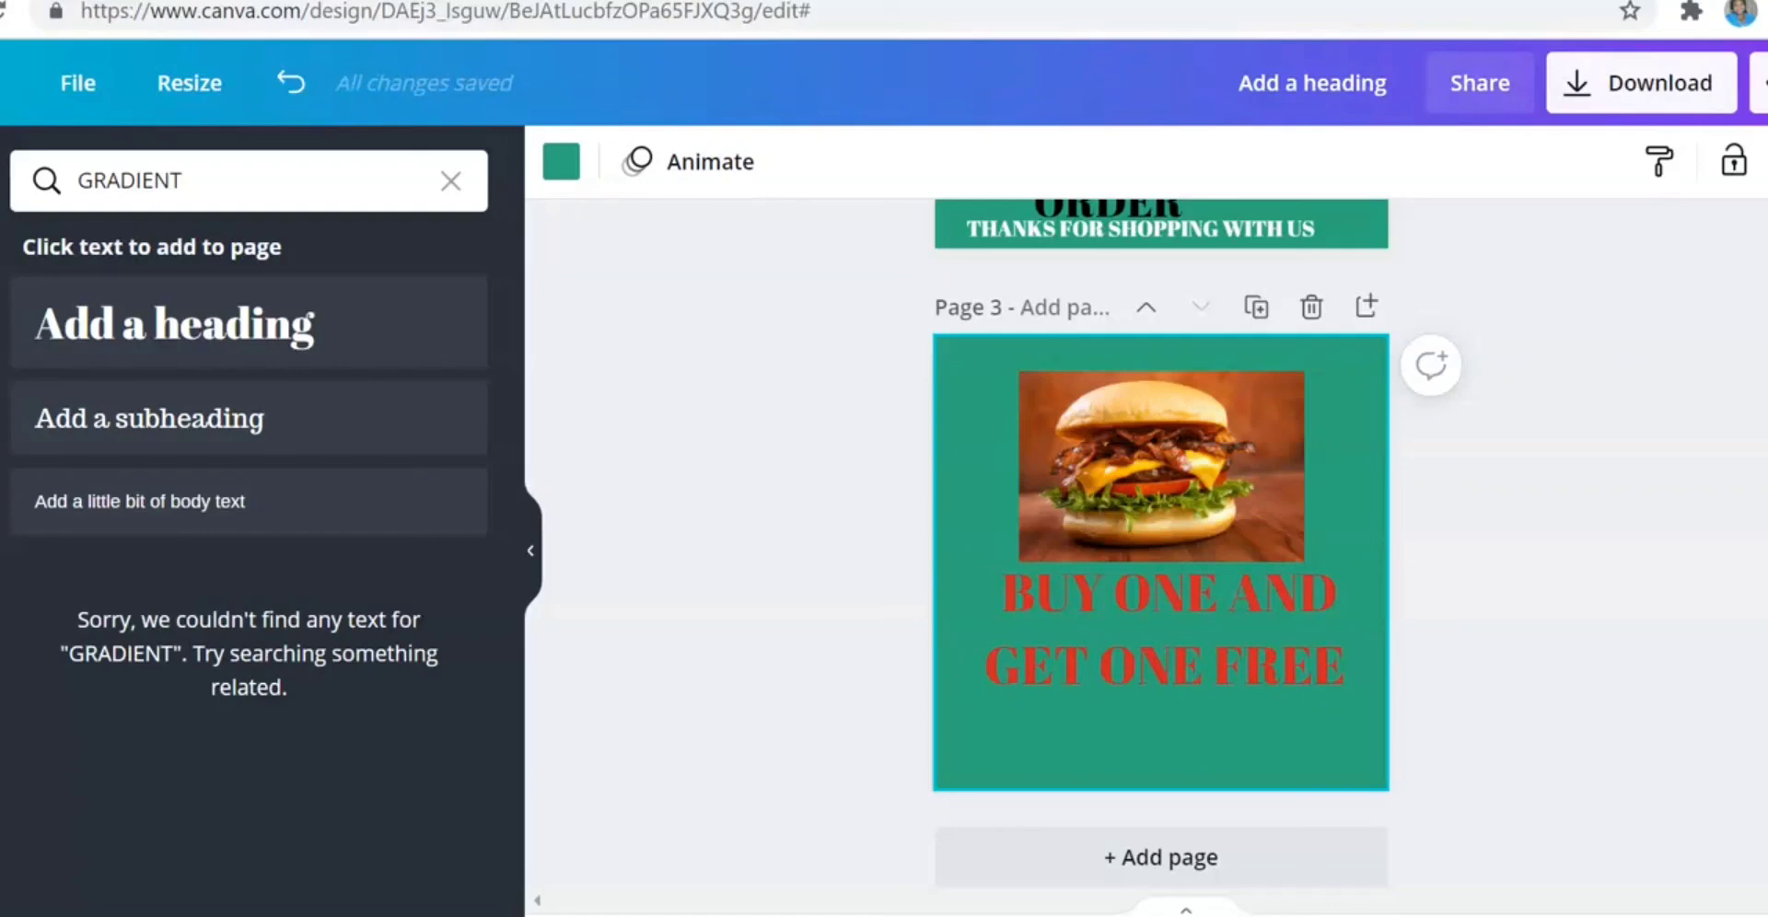
# - Review the layout and text of all three pages of the design
pyautogui.scroll(-1, 1161, 543)
pyautogui.scroll(10, 1160, 543)
pyautogui.scroll(-10, 1160, 543)
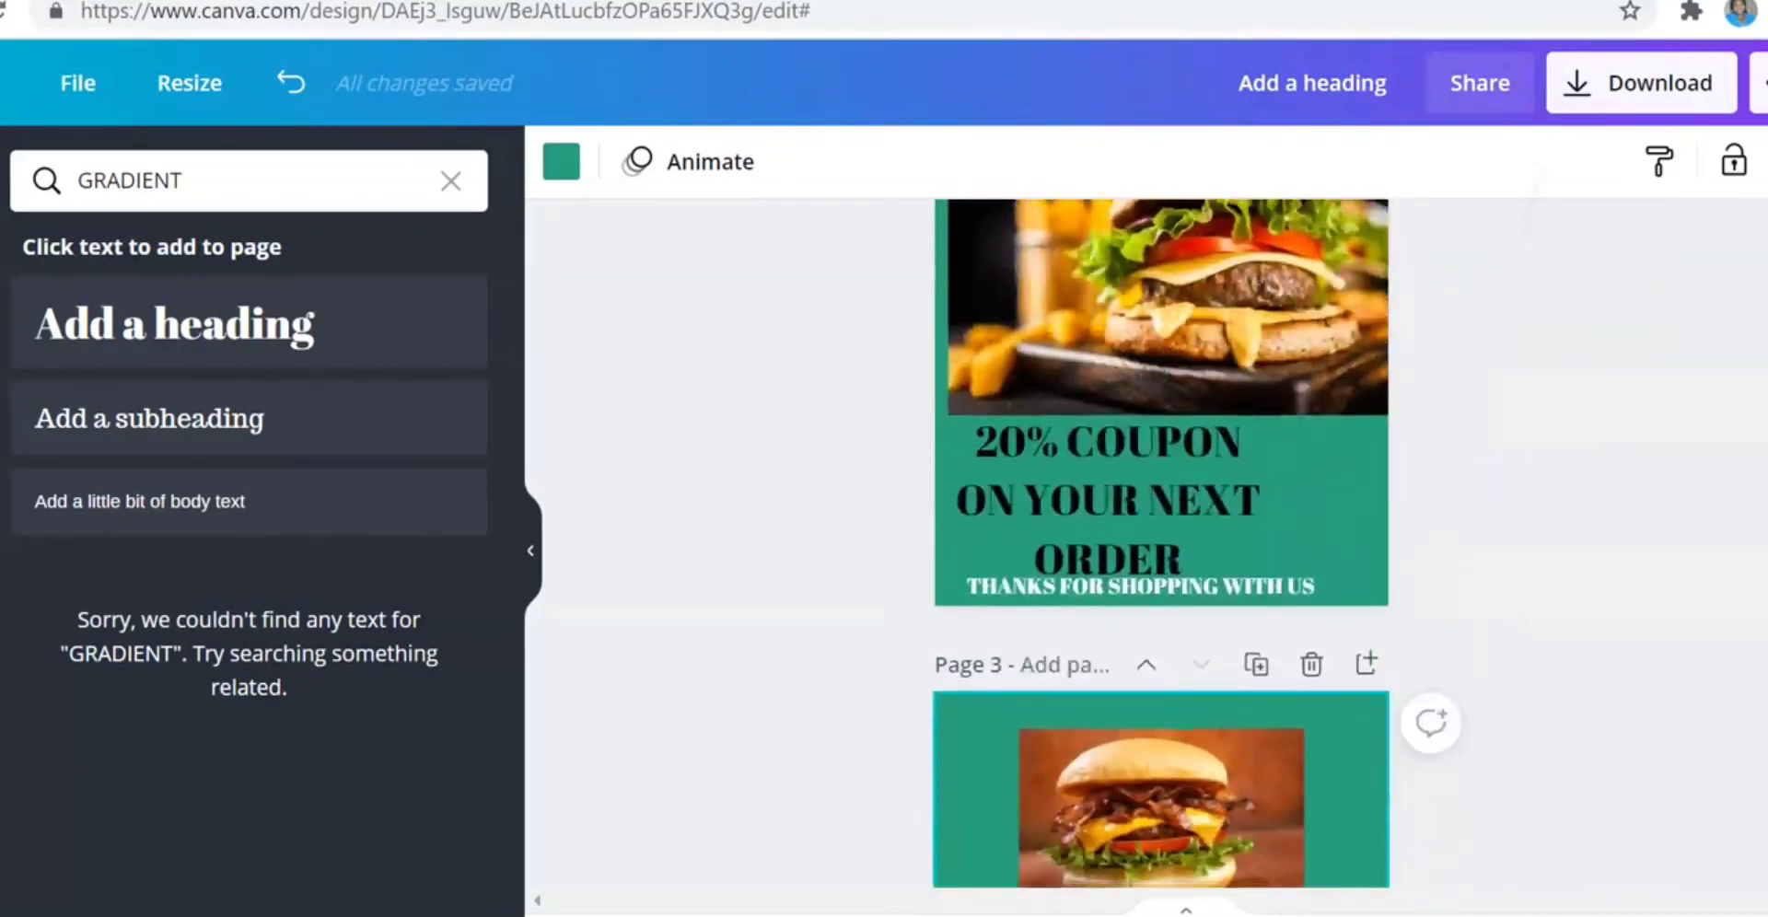
pyautogui.scroll(10, 1161, 543)
pyautogui.scroll(-5, 1160, 543)
pyautogui.scroll(5, 1160, 544)
pyautogui.scroll(-8, 1160, 543)
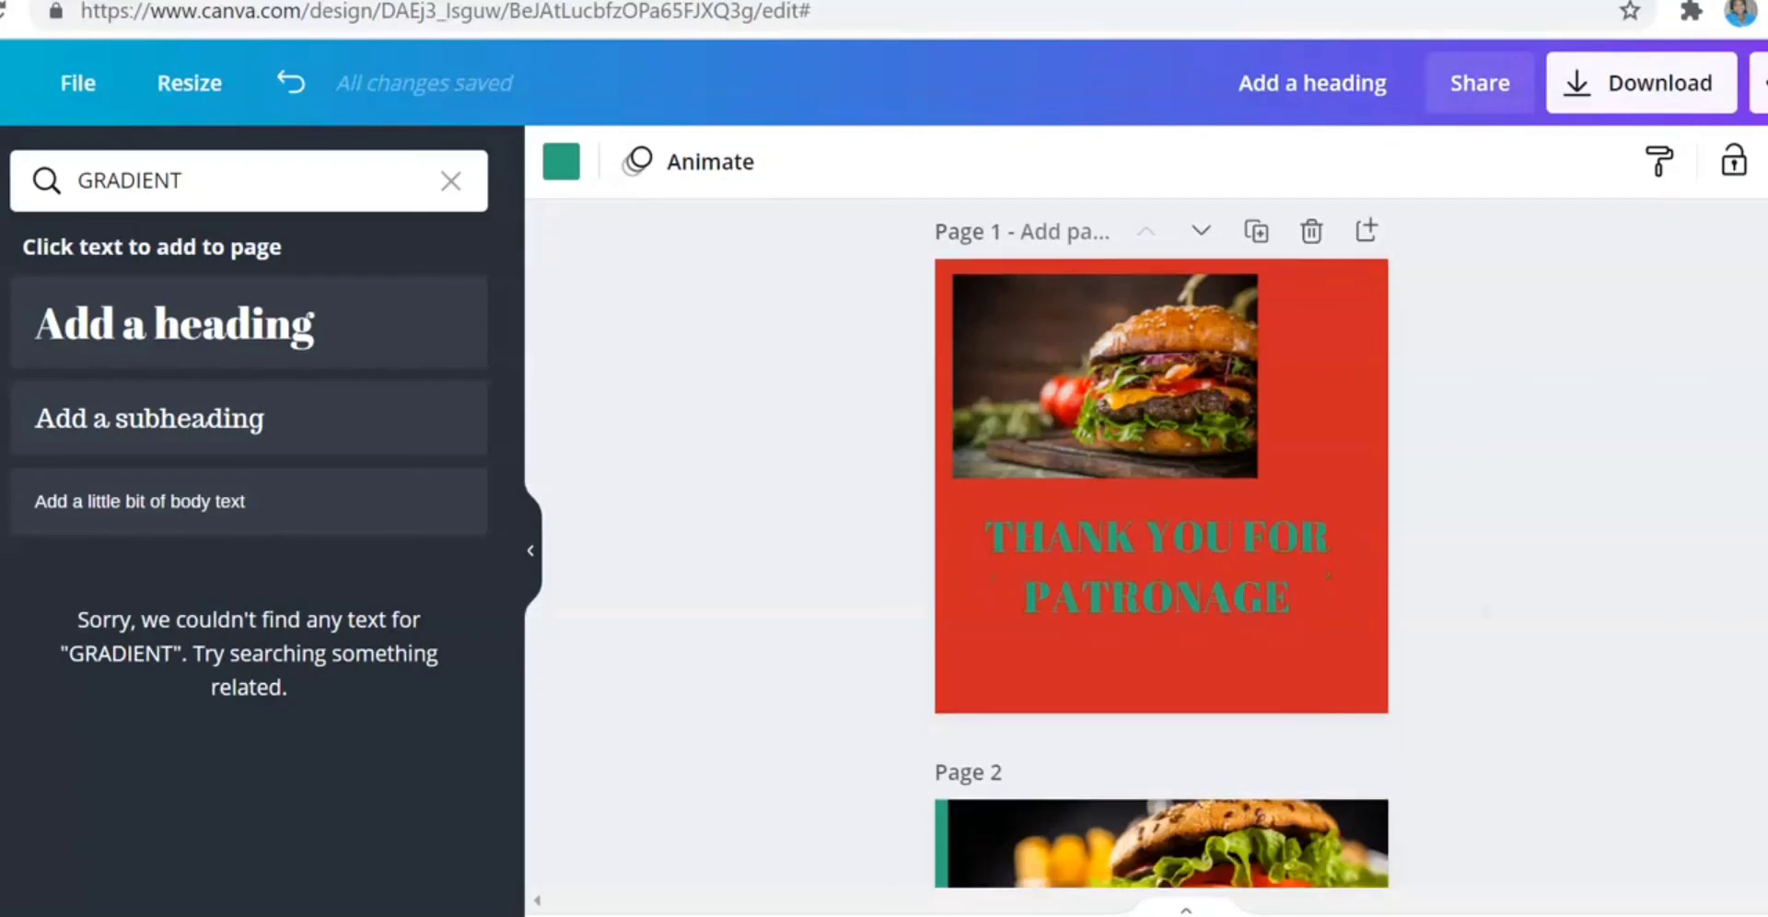
pyautogui.scroll(-4, 1160, 543)
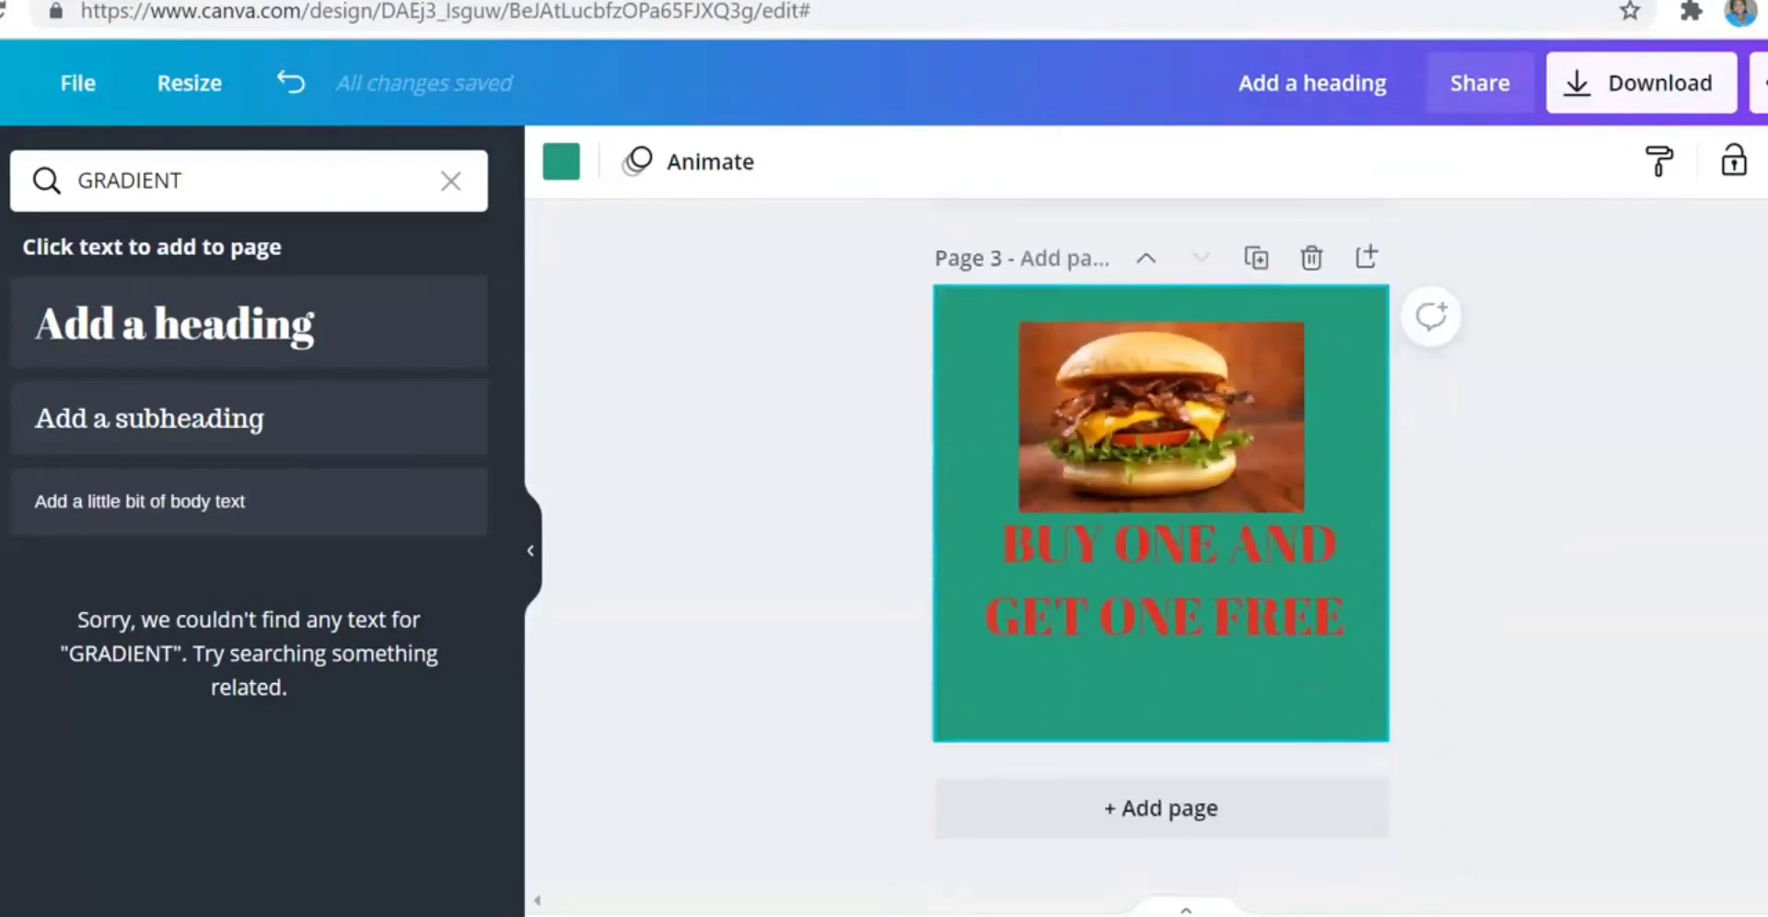
pyautogui.scroll(12, 1161, 543)
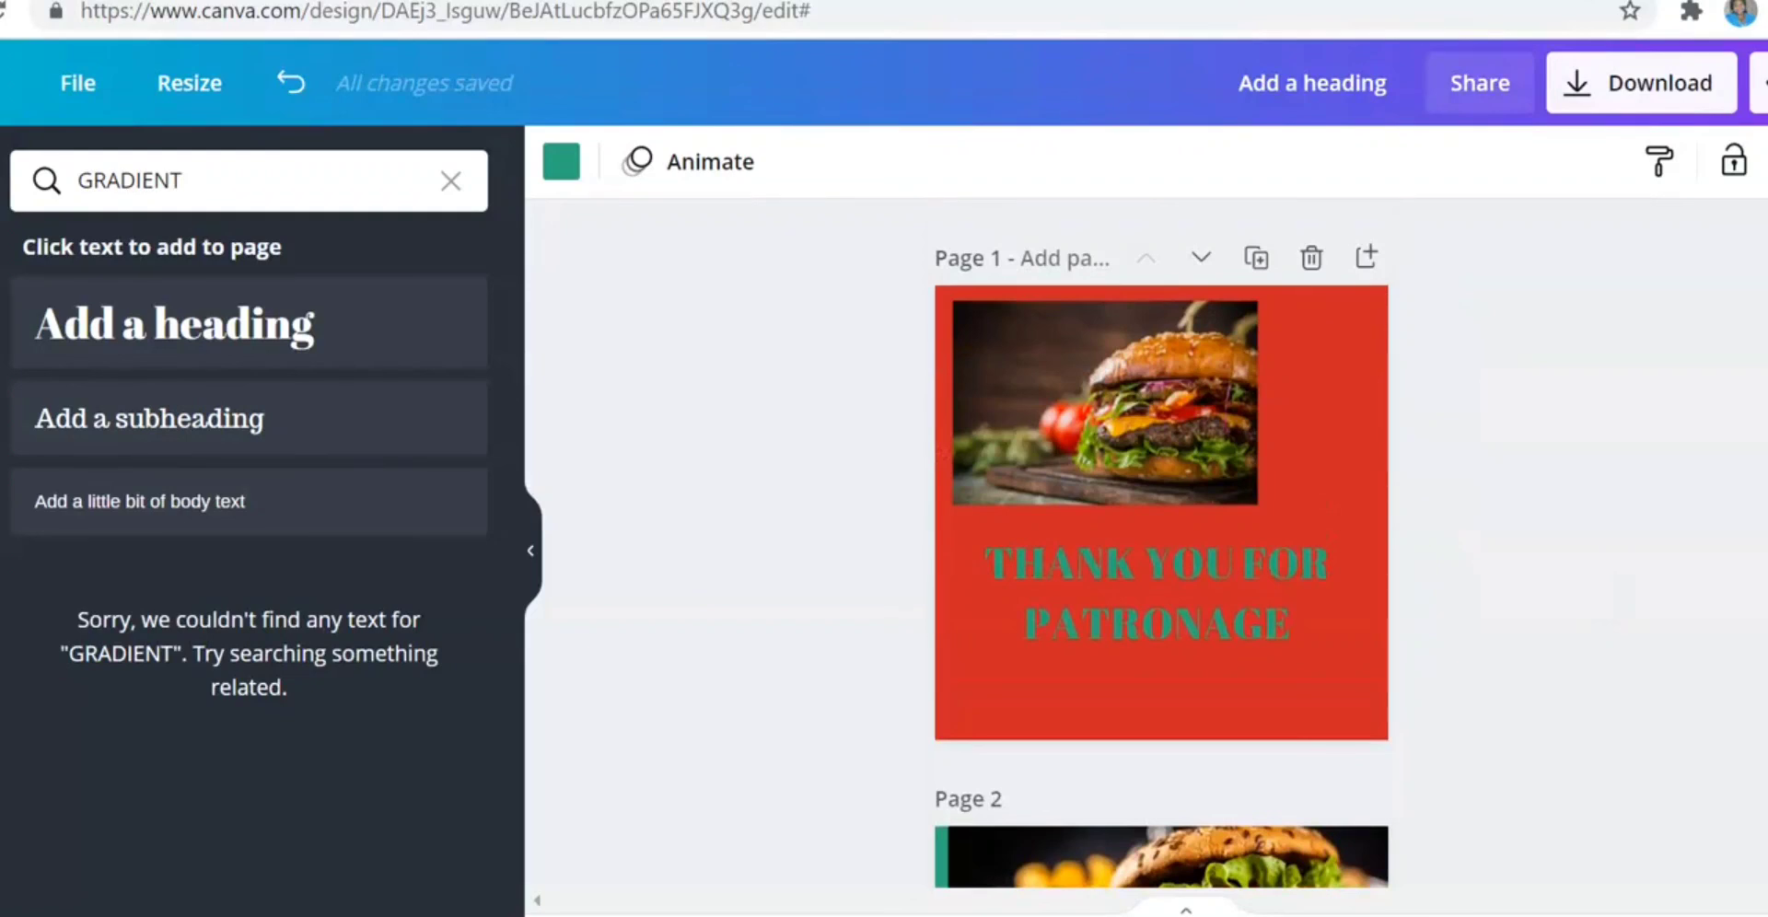
# - Download all three pages as PNG at size 1, keeping the option to save the download settings
pyautogui.click(1641, 83)
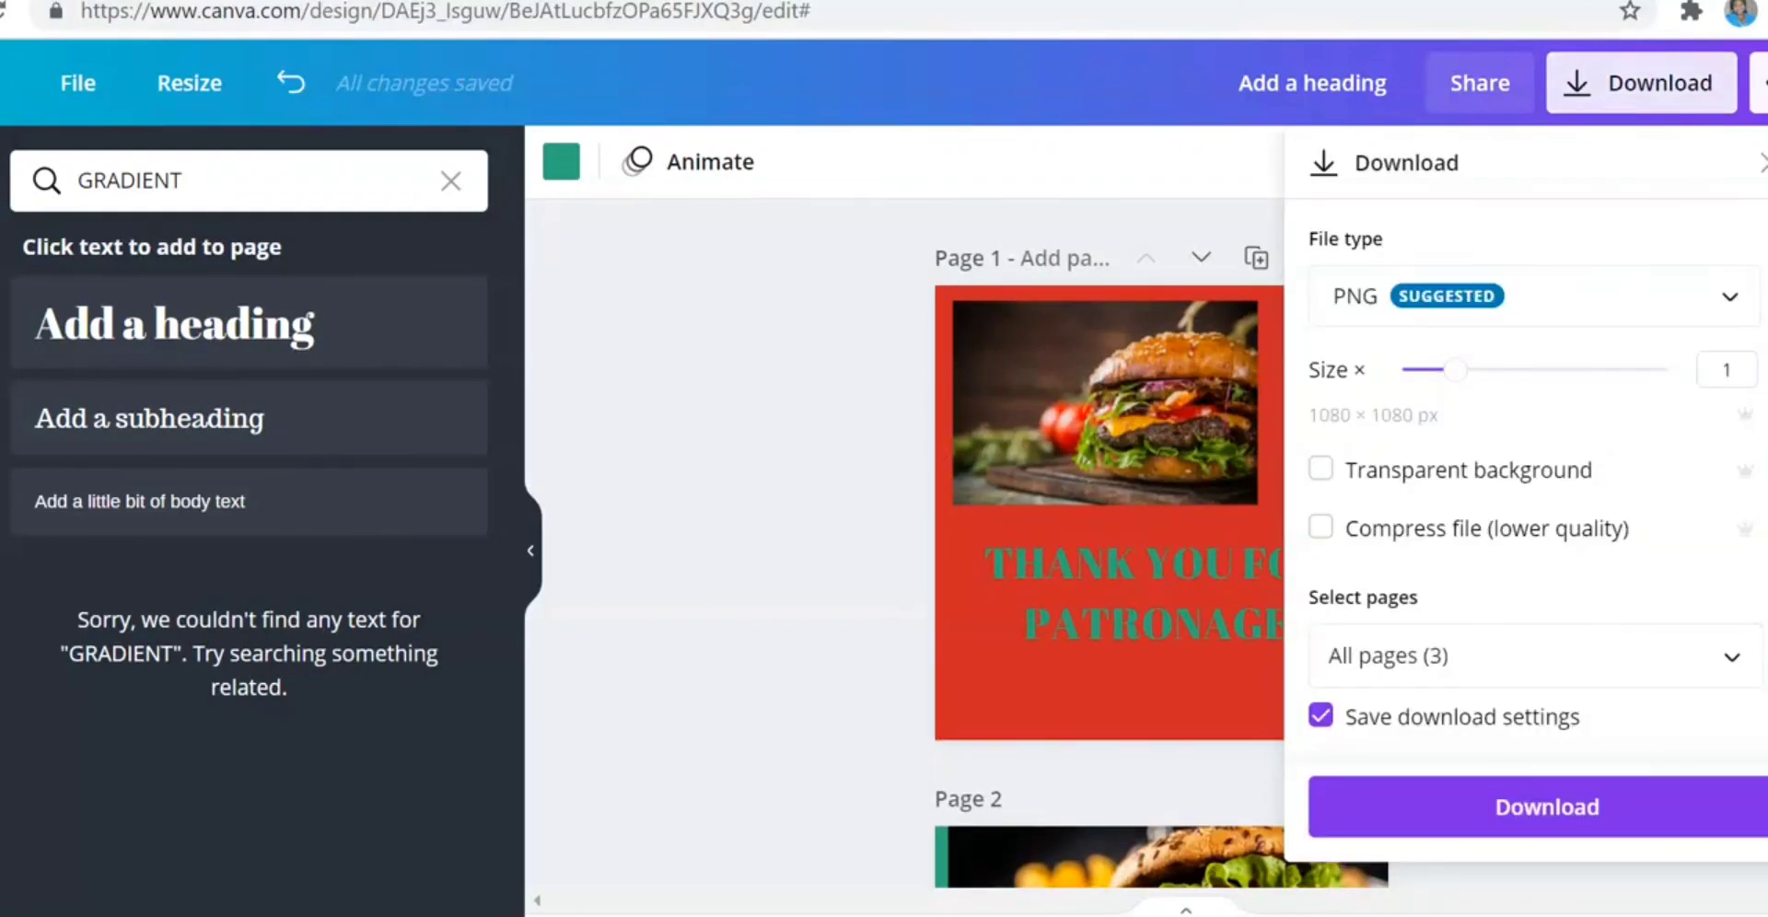
pyautogui.click(1729, 296)
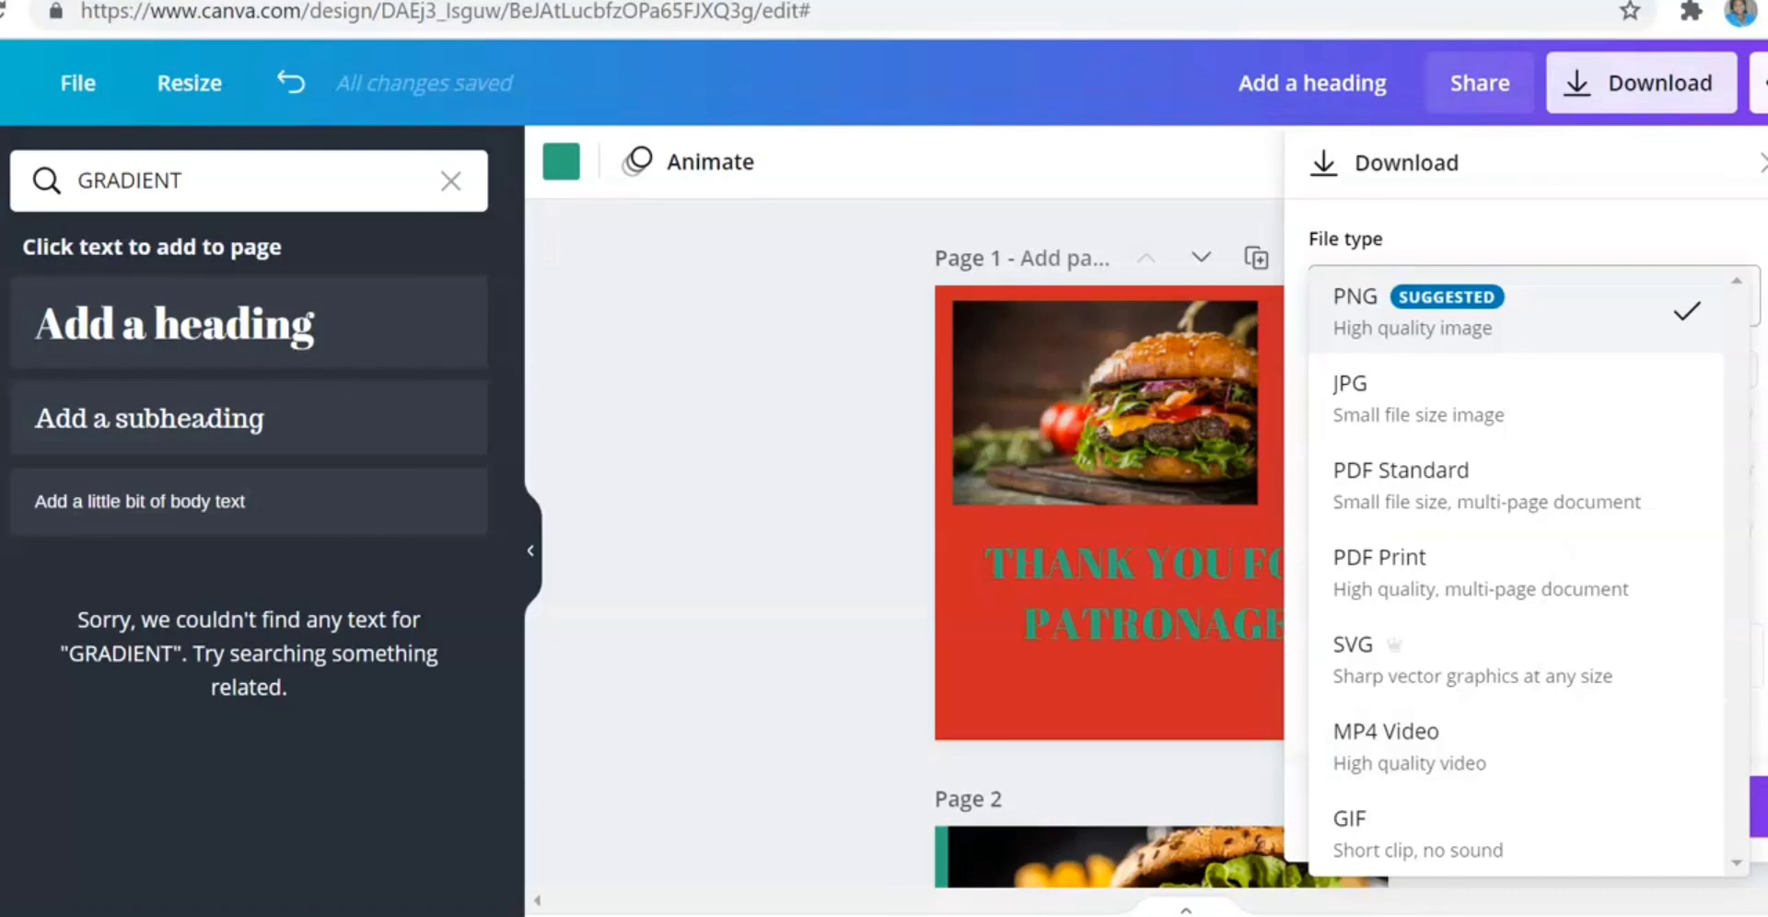
pyautogui.click(1642, 320)
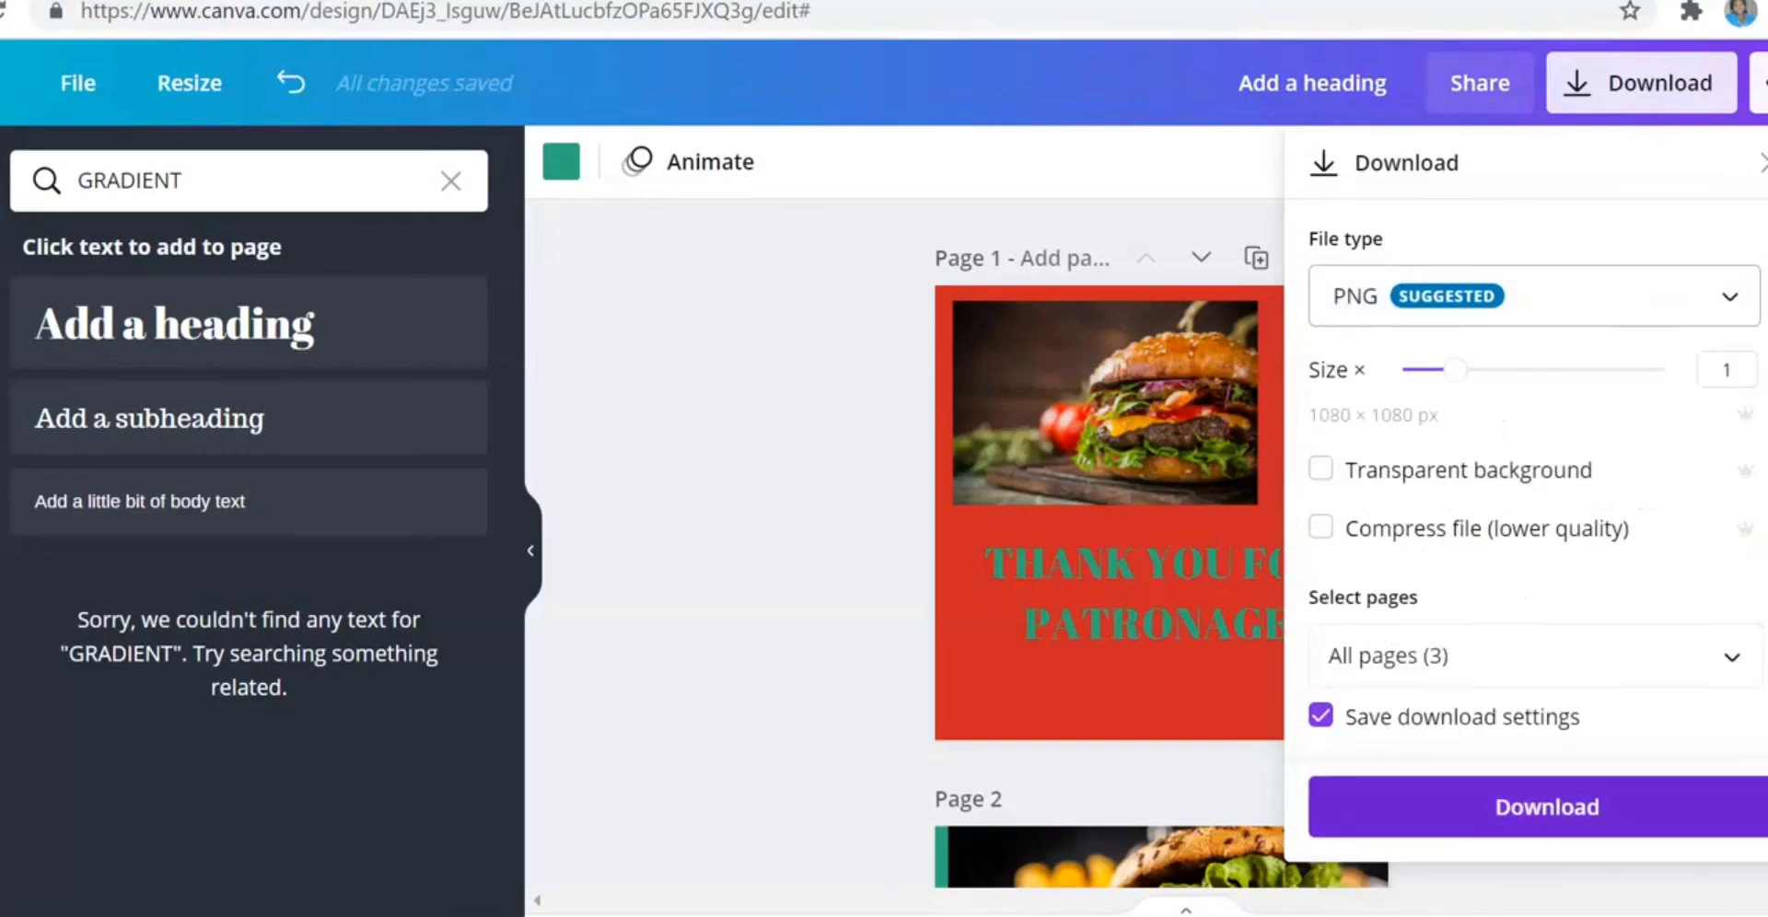
pyautogui.click(1547, 807)
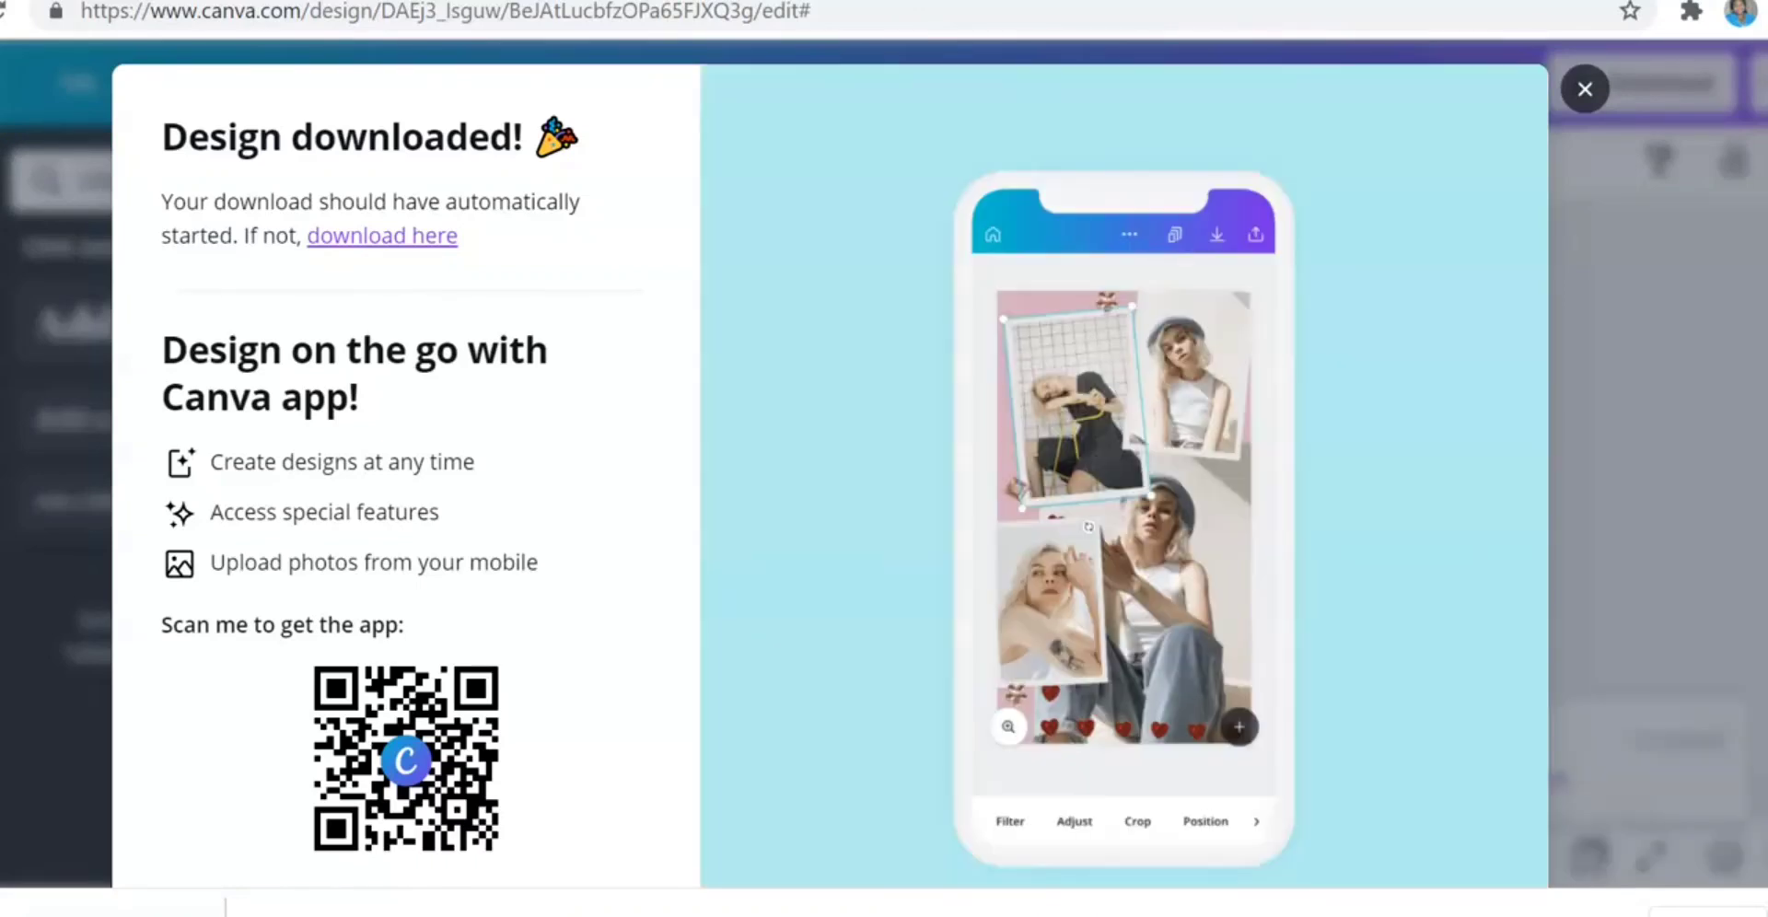
# - Copy the design's shareable edit link, and switch the link permission to view
pyautogui.press('Escape')
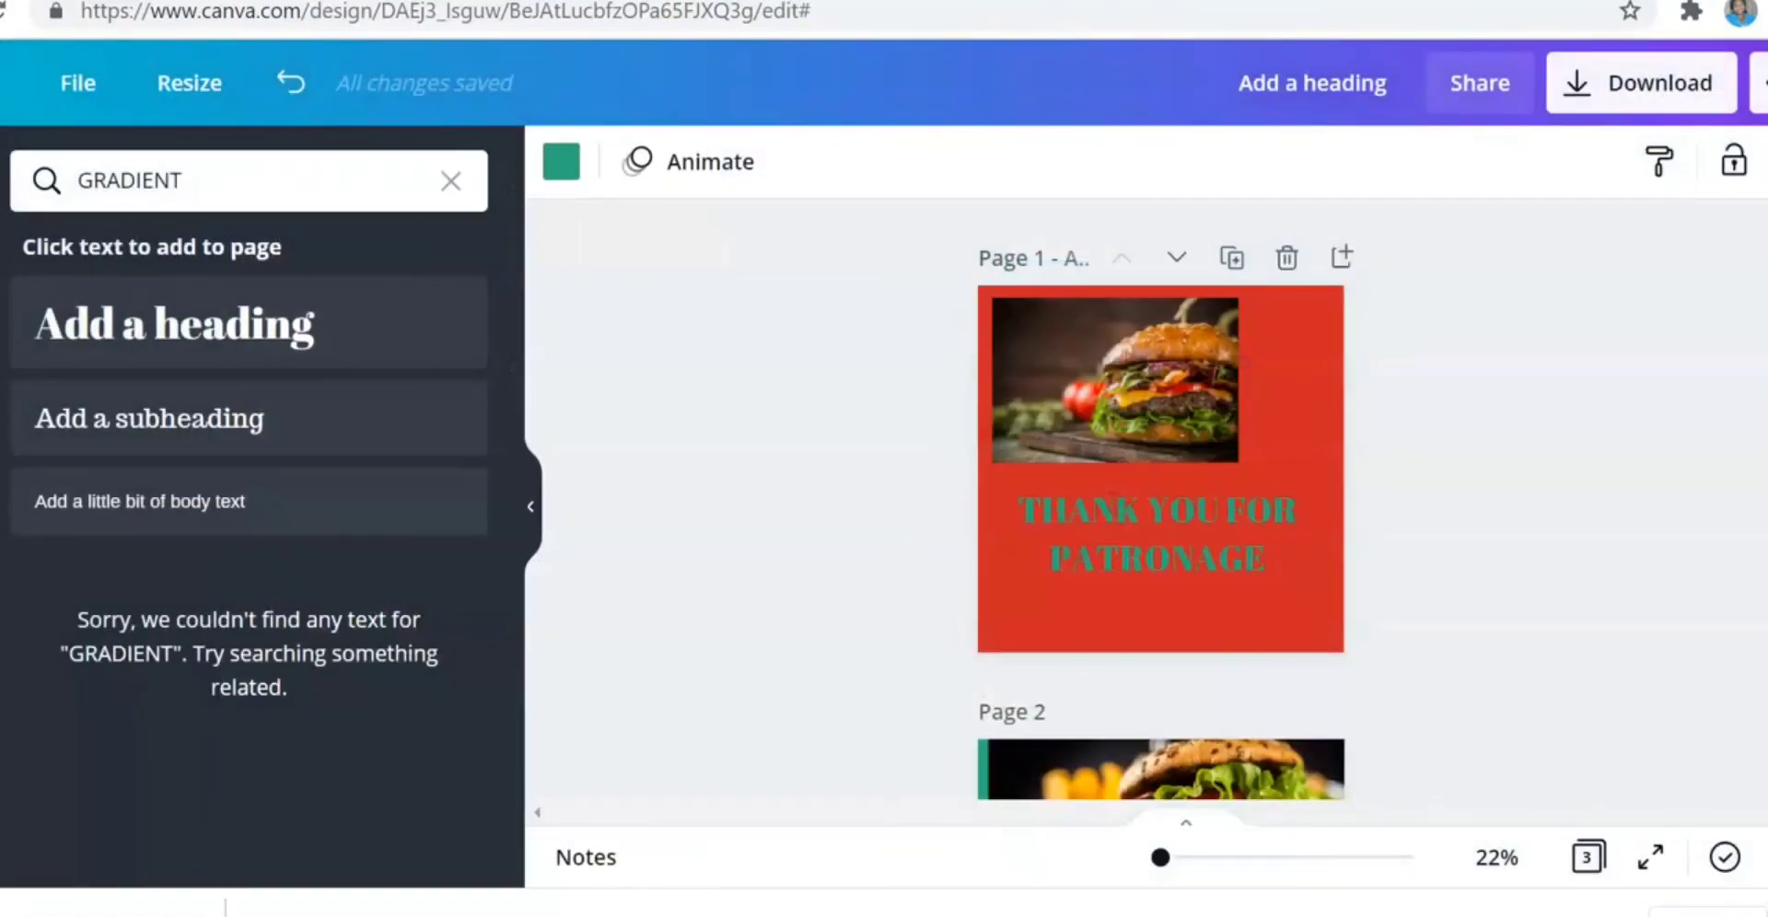
pyautogui.click(1480, 82)
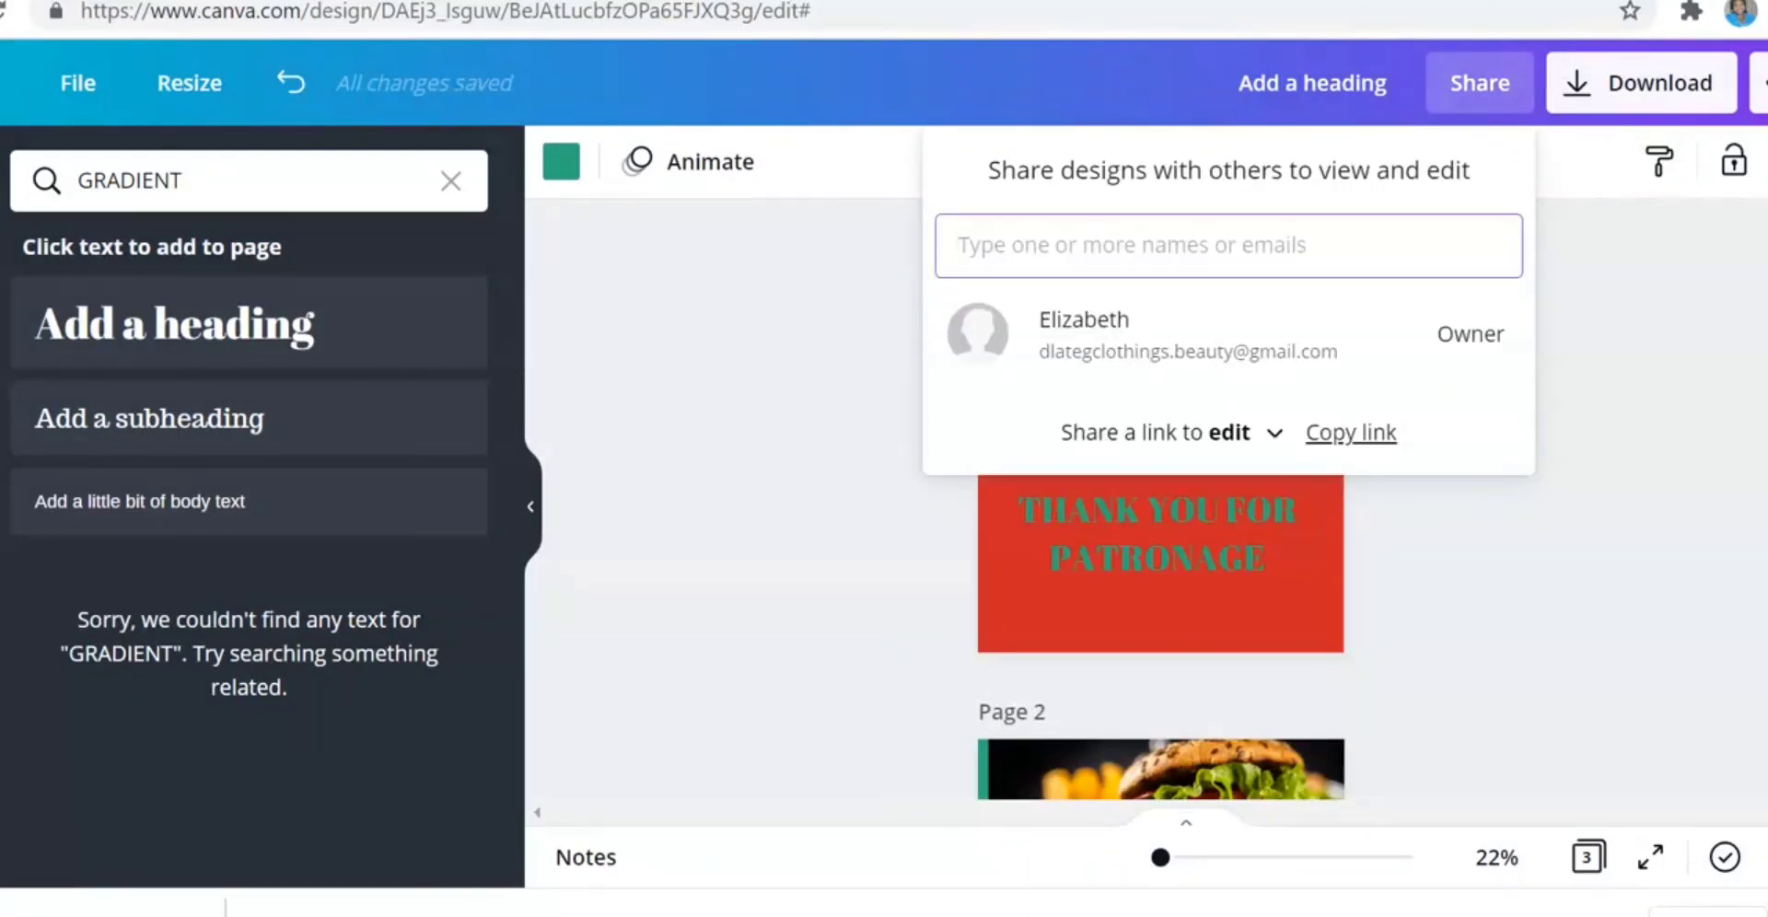
pyautogui.click(1351, 433)
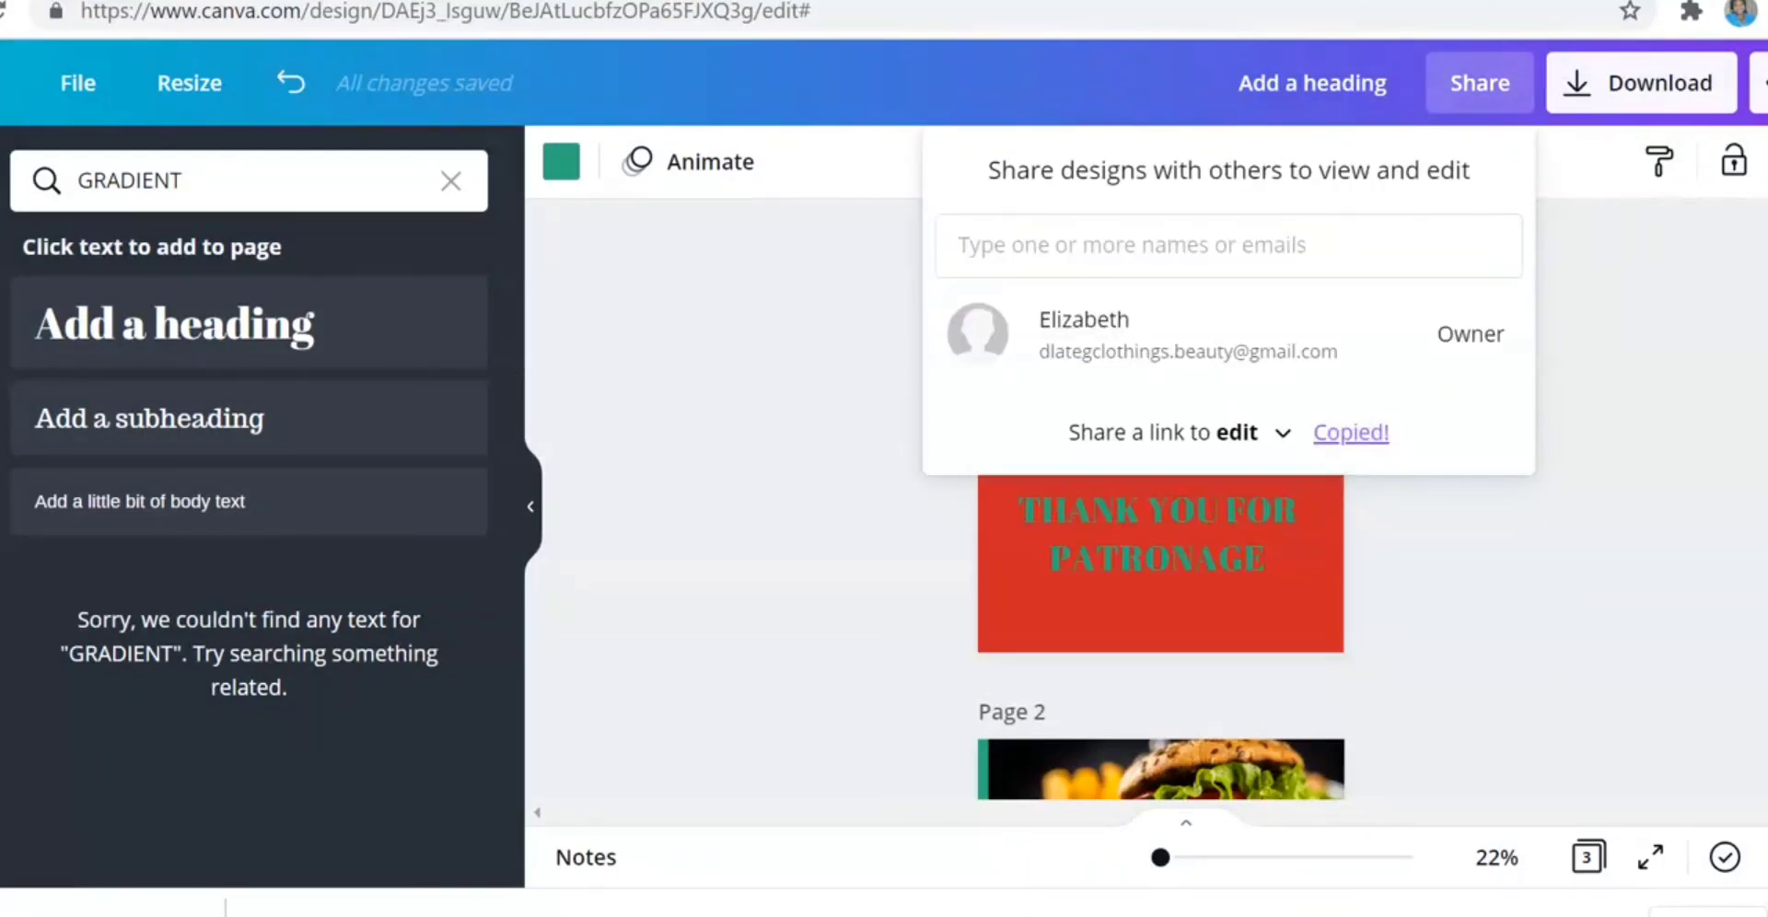
pyautogui.click(1283, 432)
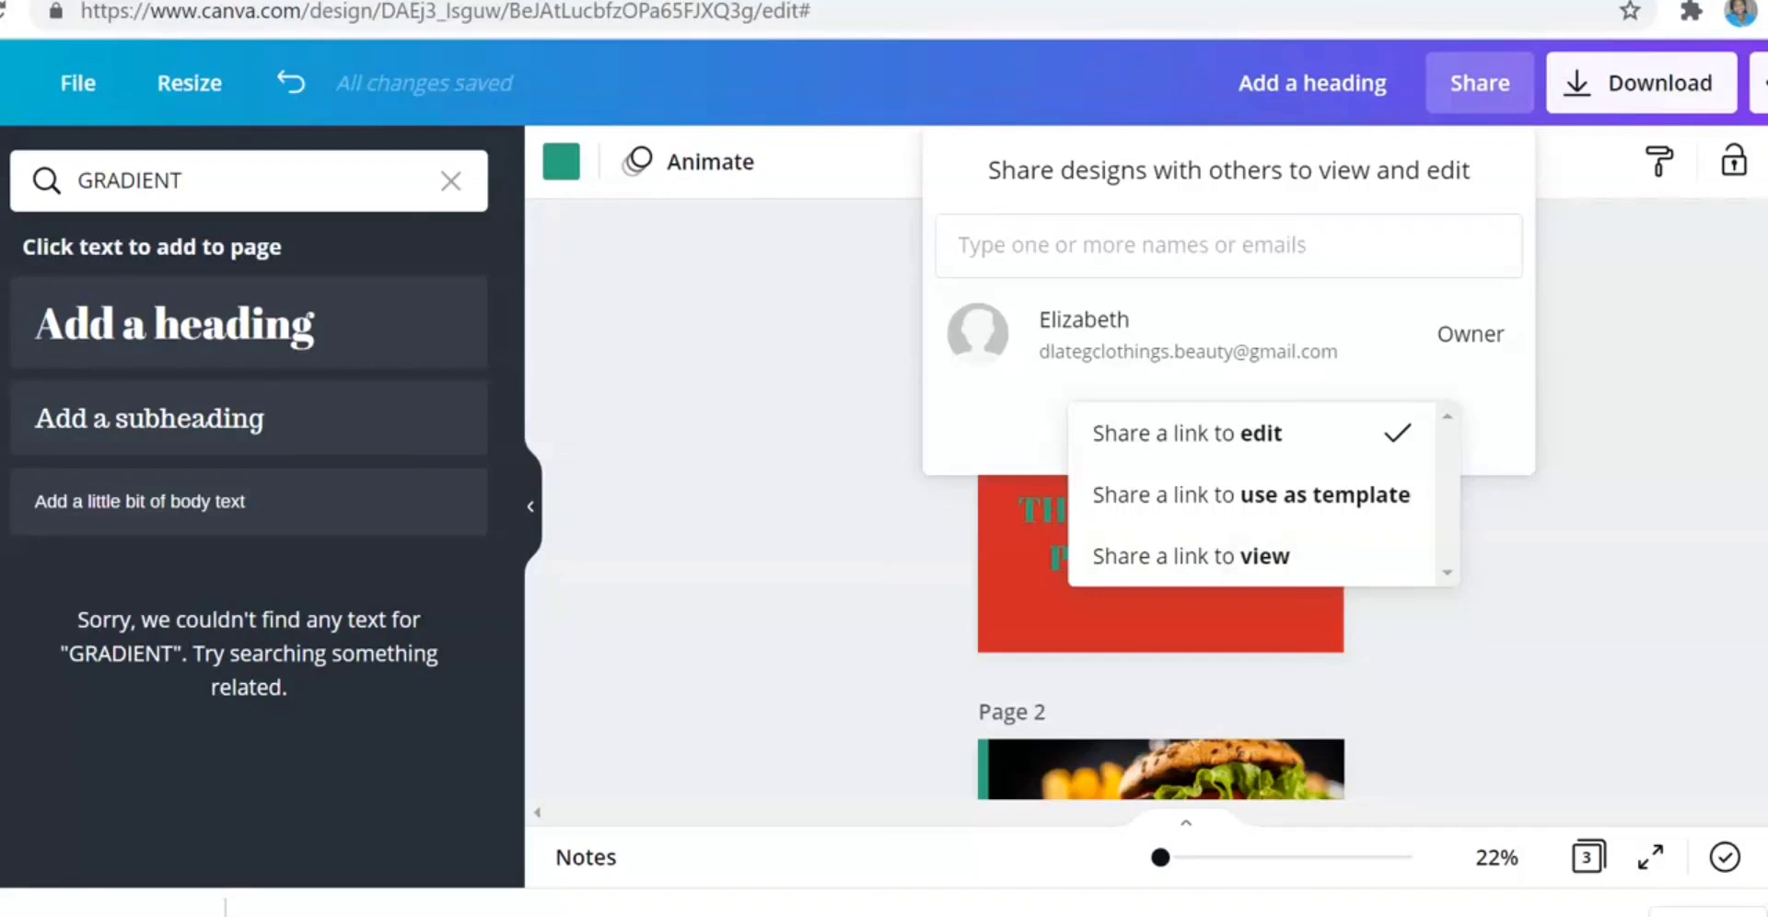
pyautogui.click(1245, 557)
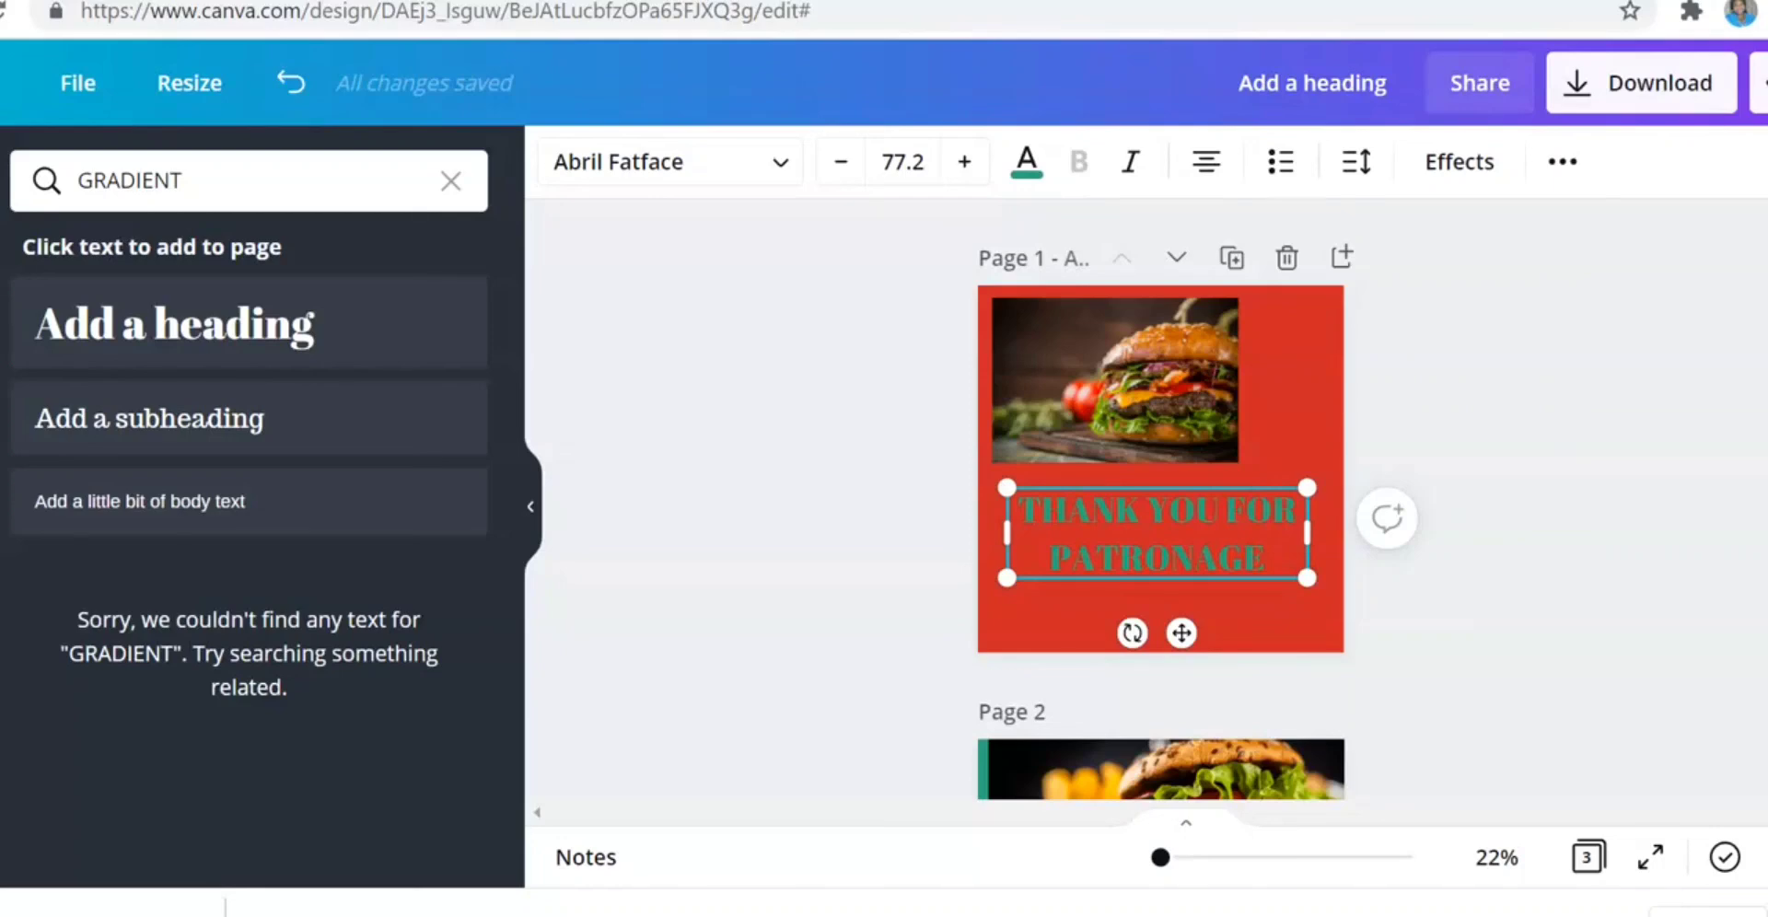
# - Review the three pages of the design and the additional formatting options for page 1's heading
pyautogui.scroll(-10, 1160, 507)
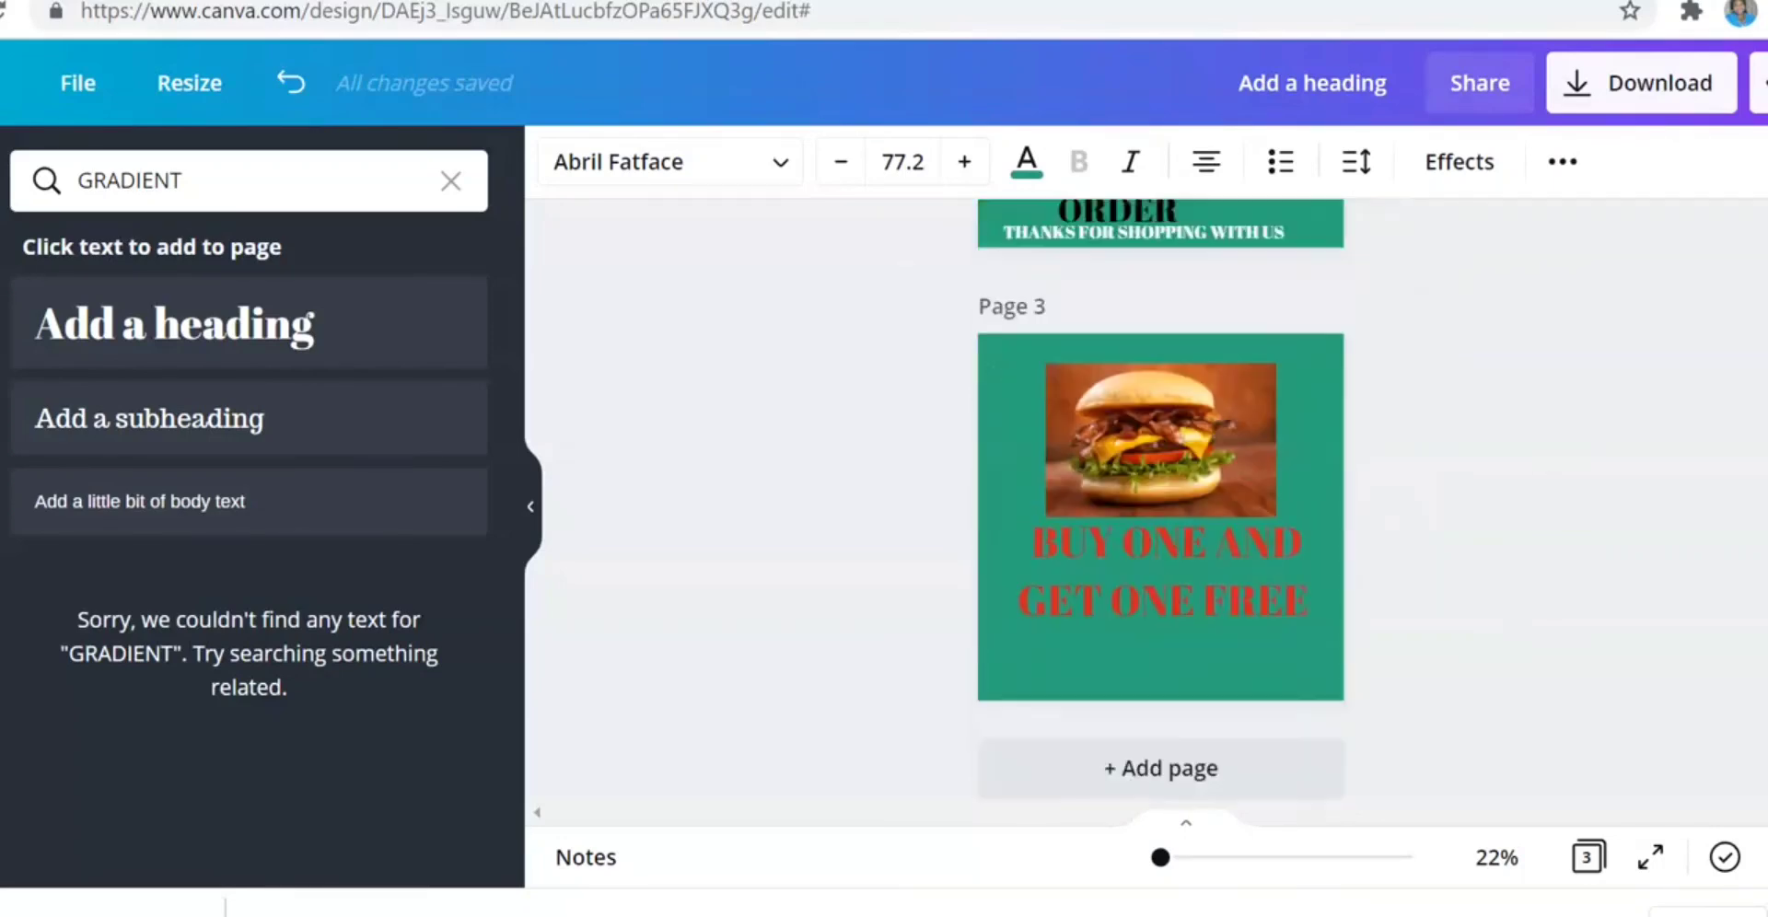
pyautogui.scroll(1, 1160, 506)
pyautogui.scroll(8, 1160, 506)
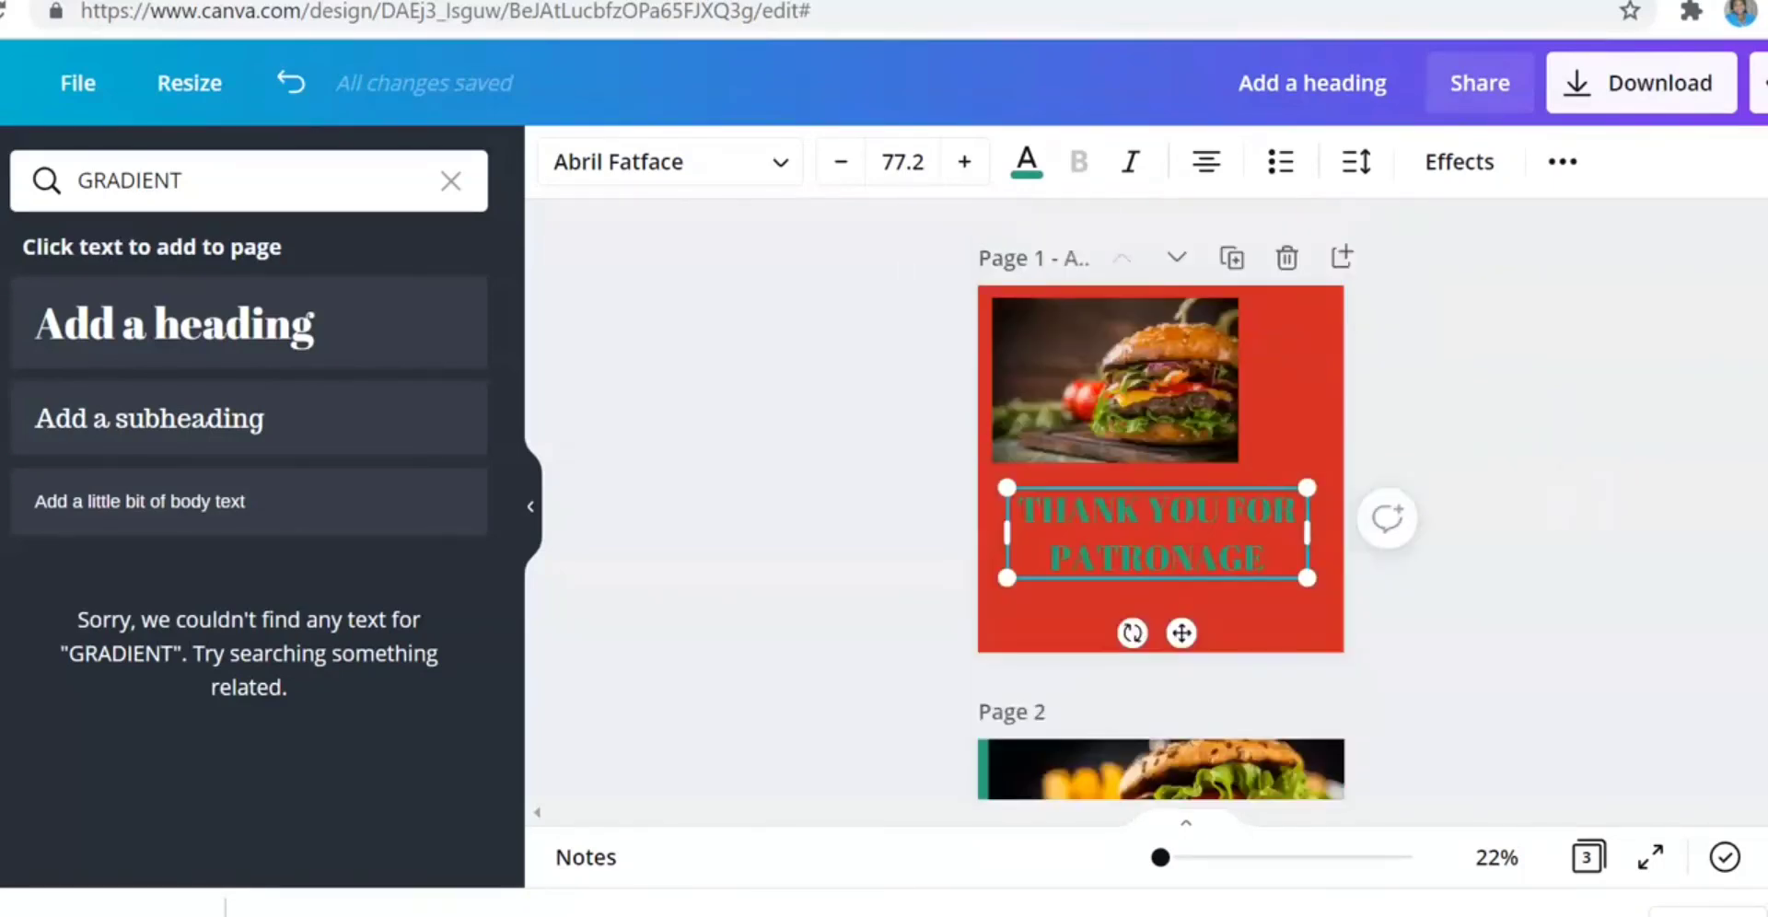
pyautogui.click(1563, 161)
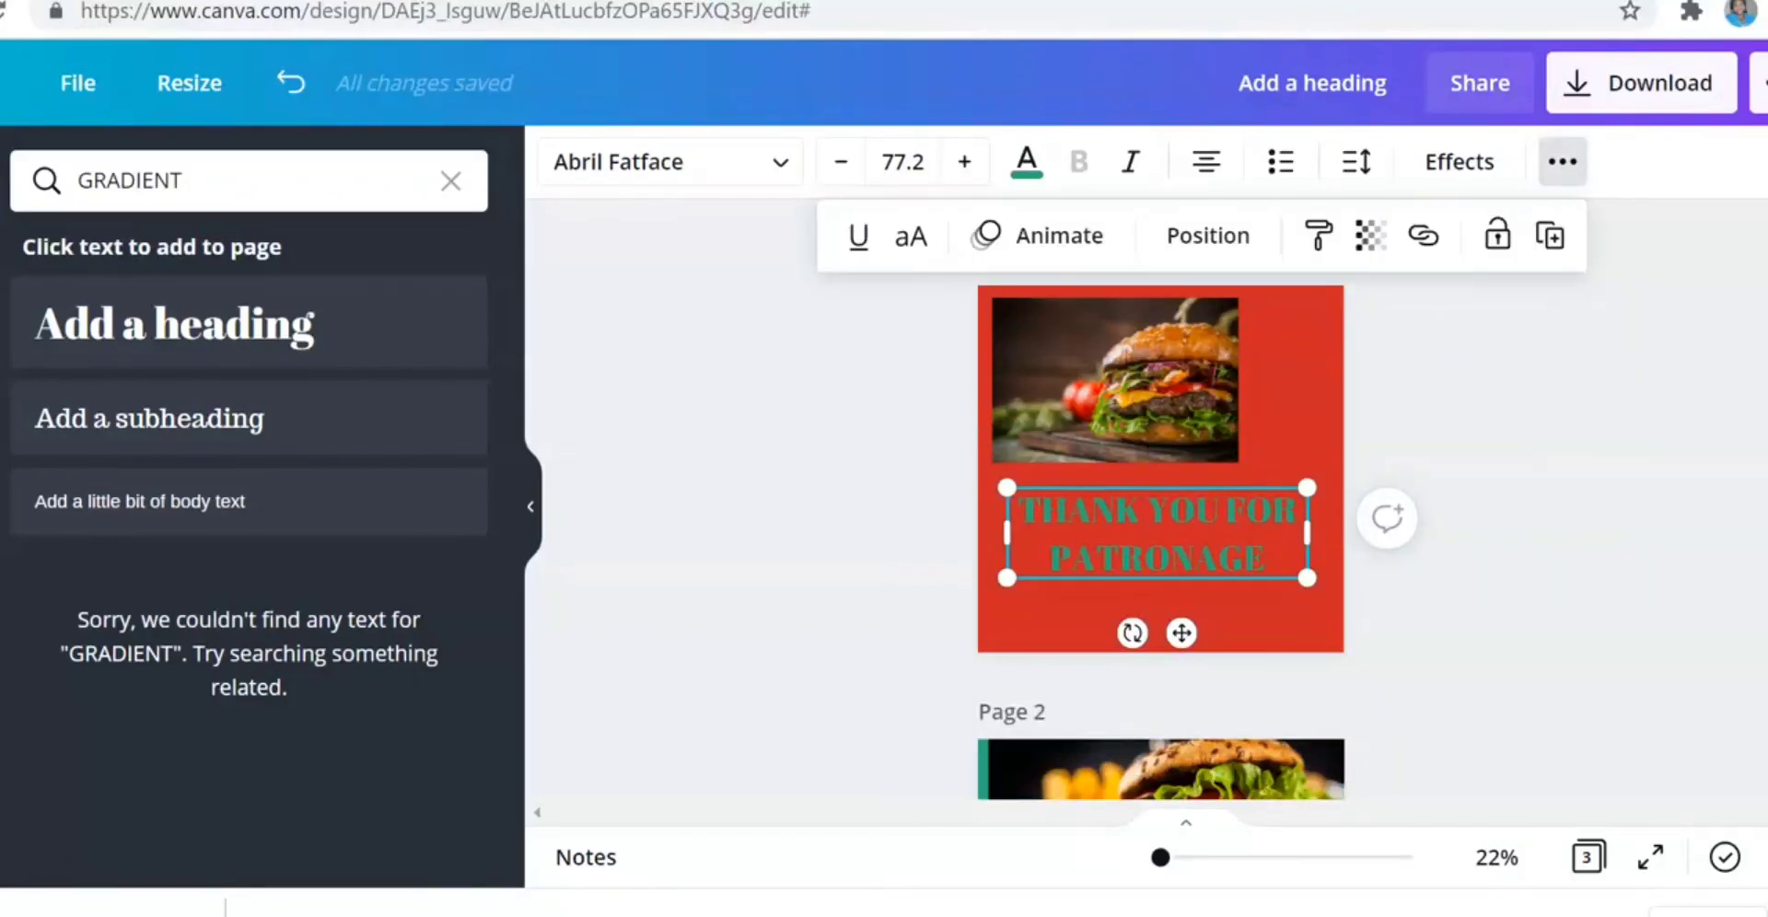
pyautogui.press('Escape')
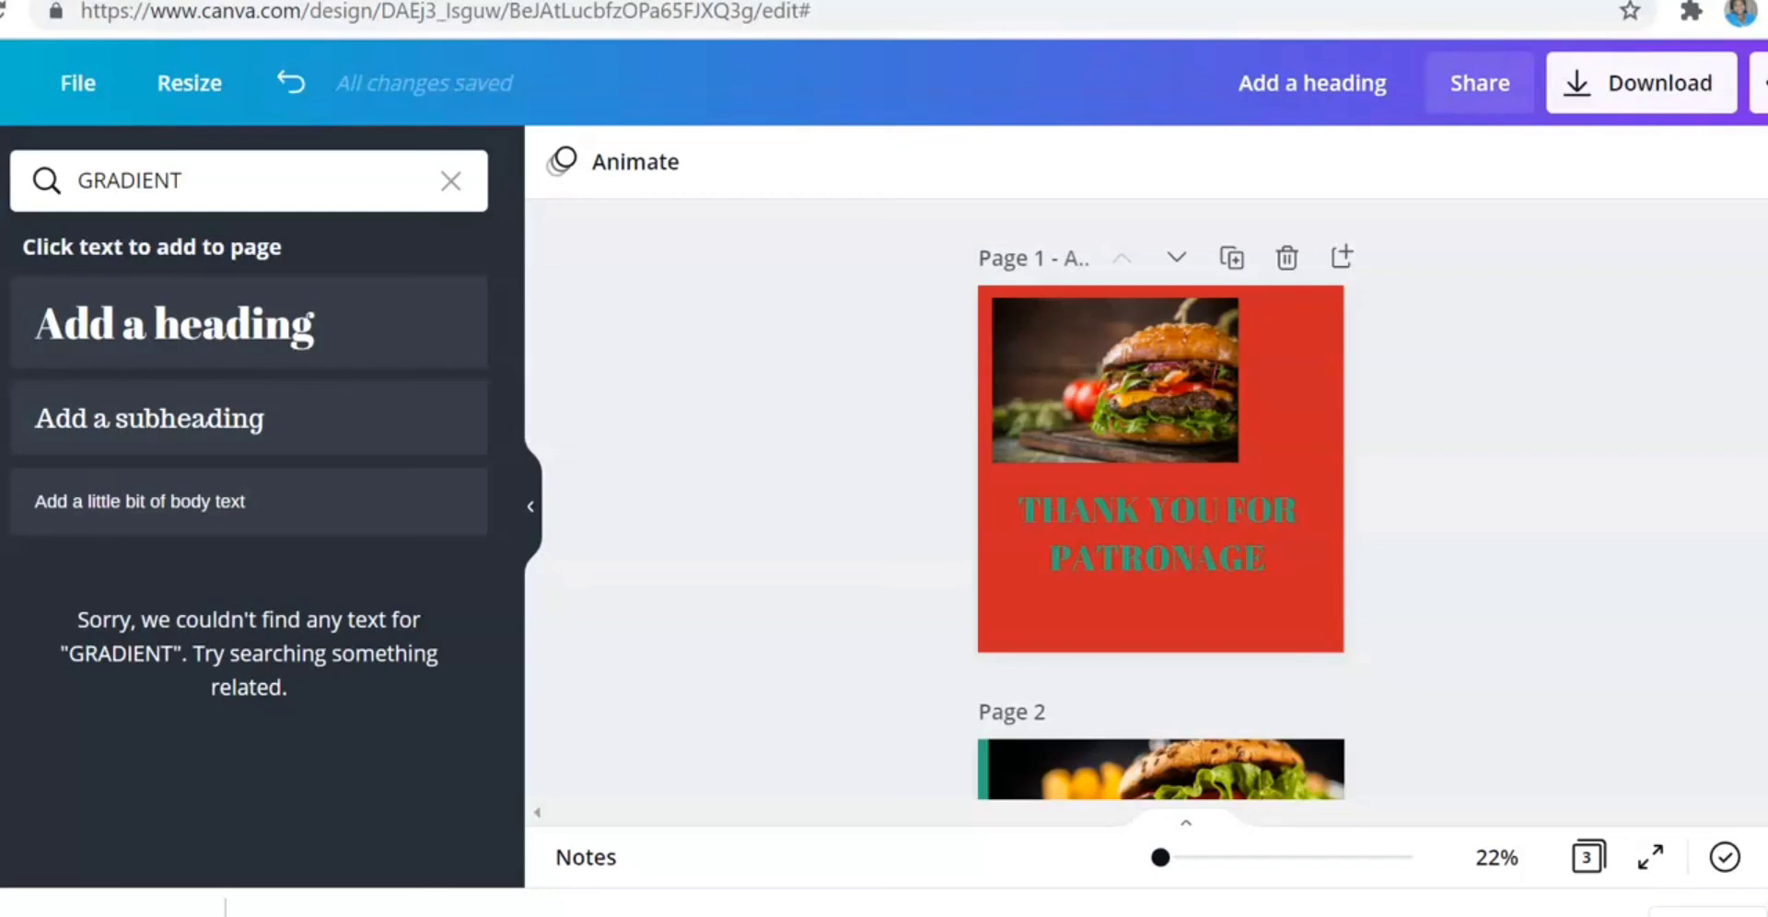
pyautogui.scroll(-8, 1161, 498)
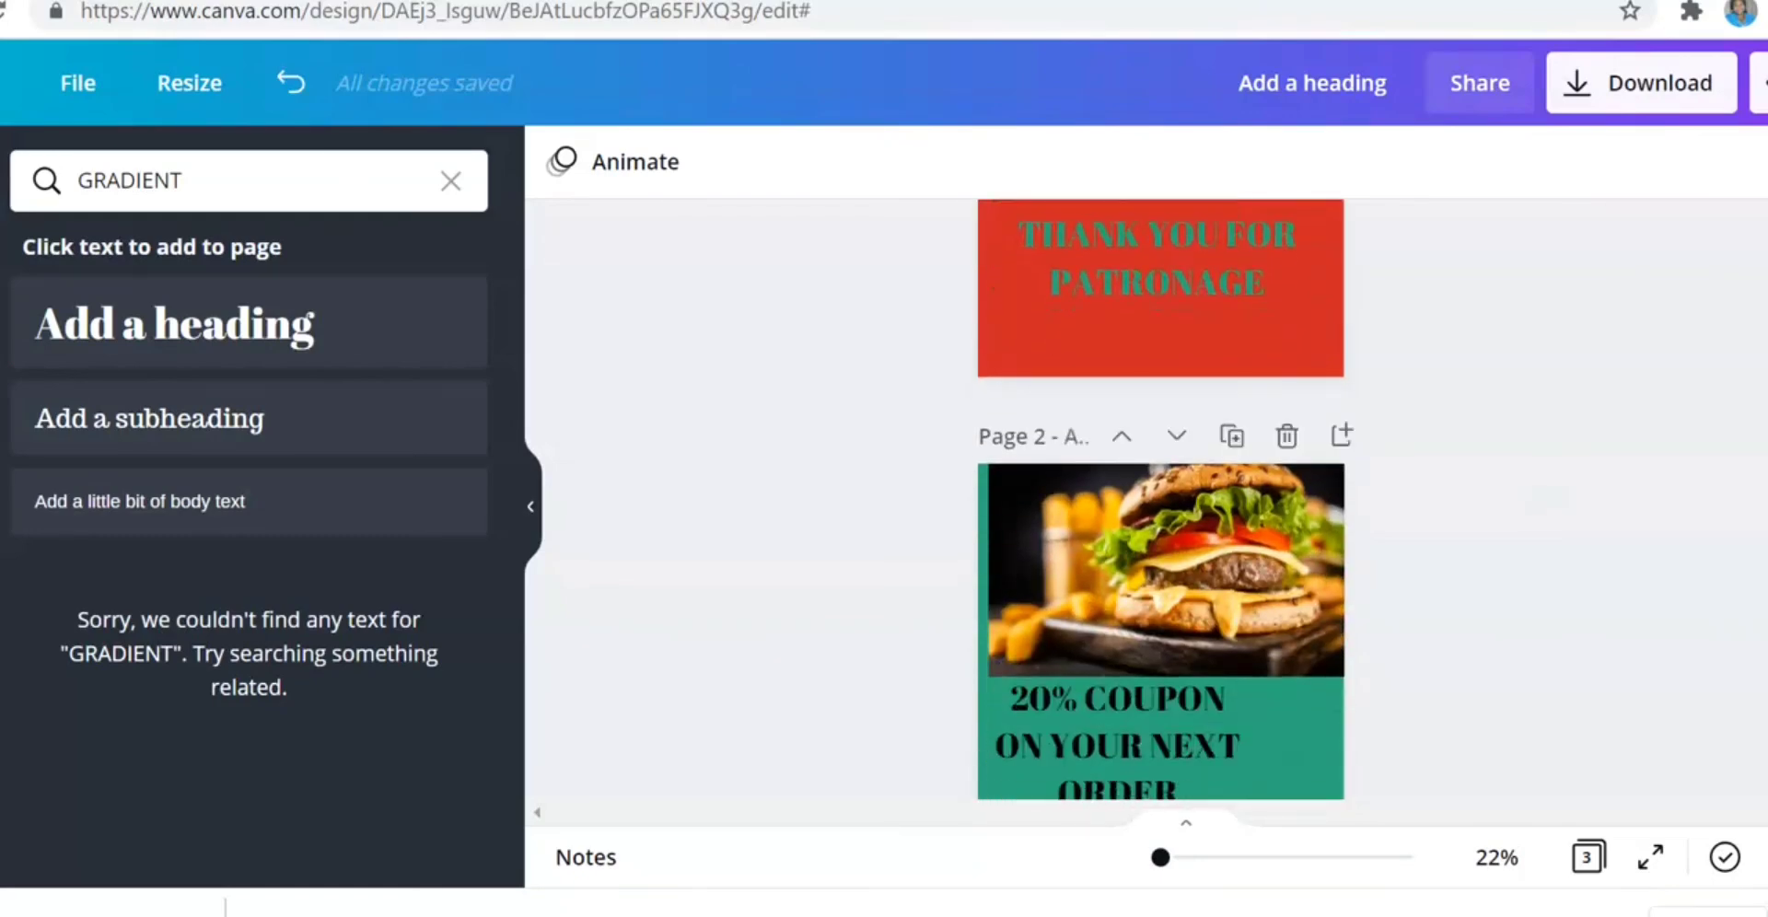
pyautogui.scroll(-1, 1160, 497)
pyautogui.scroll(6, 1161, 497)
pyautogui.scroll(2, 1161, 506)
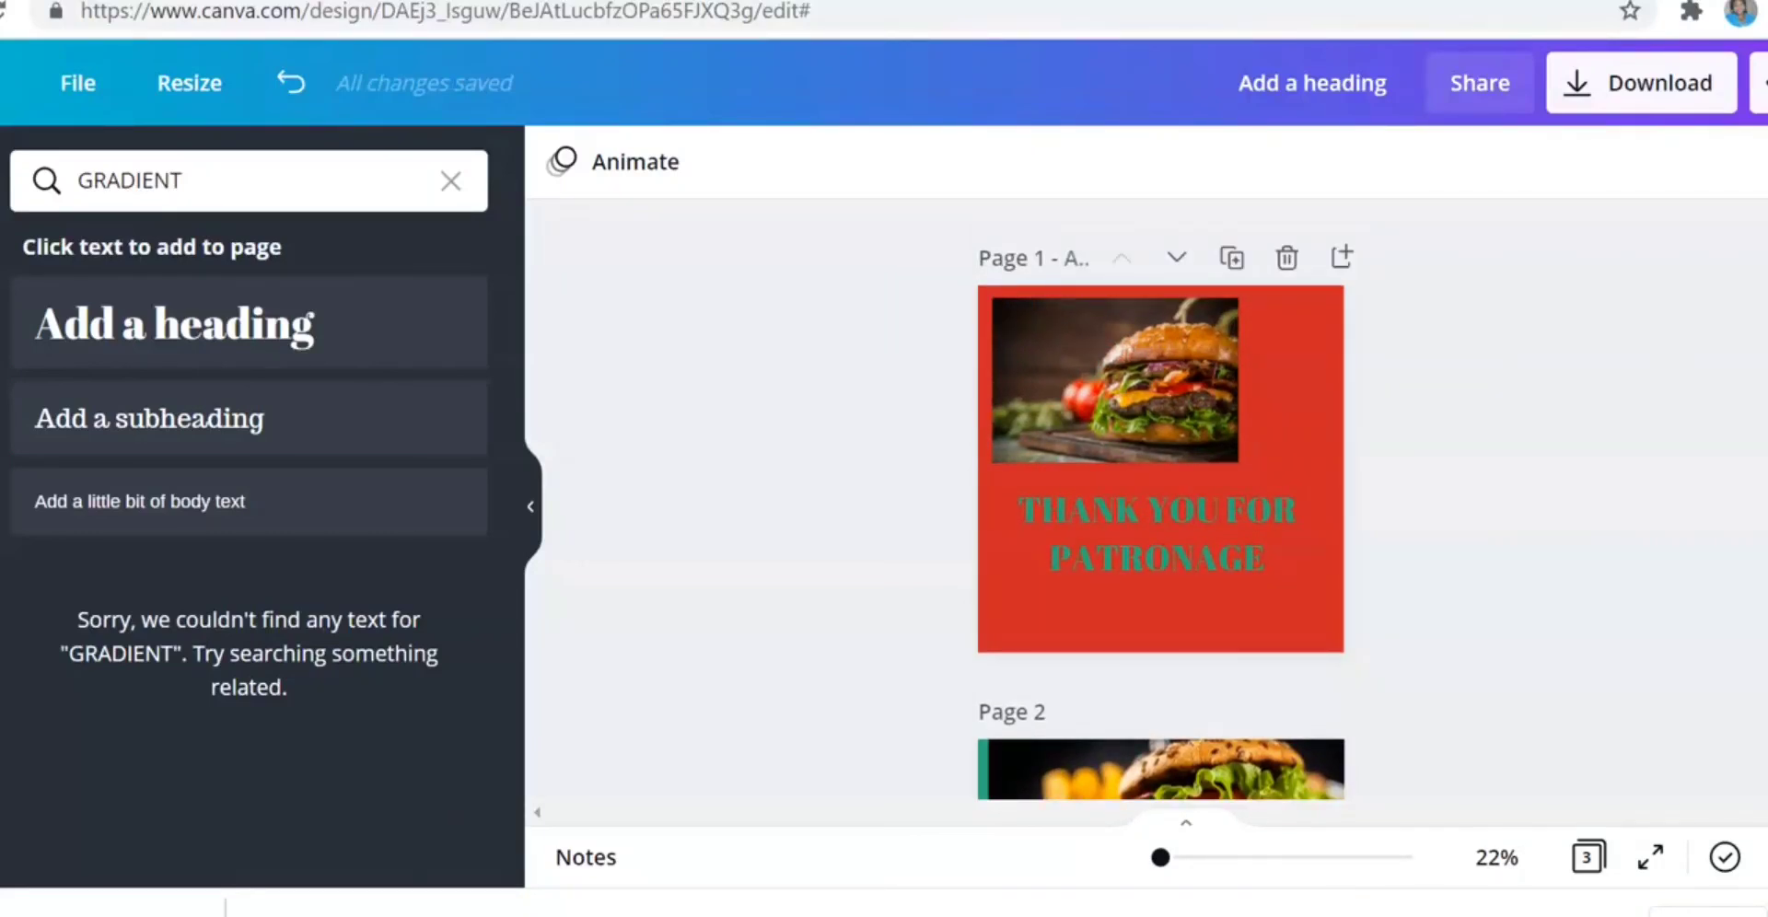
# - Open the design's sharing options
pyautogui.click(1480, 83)
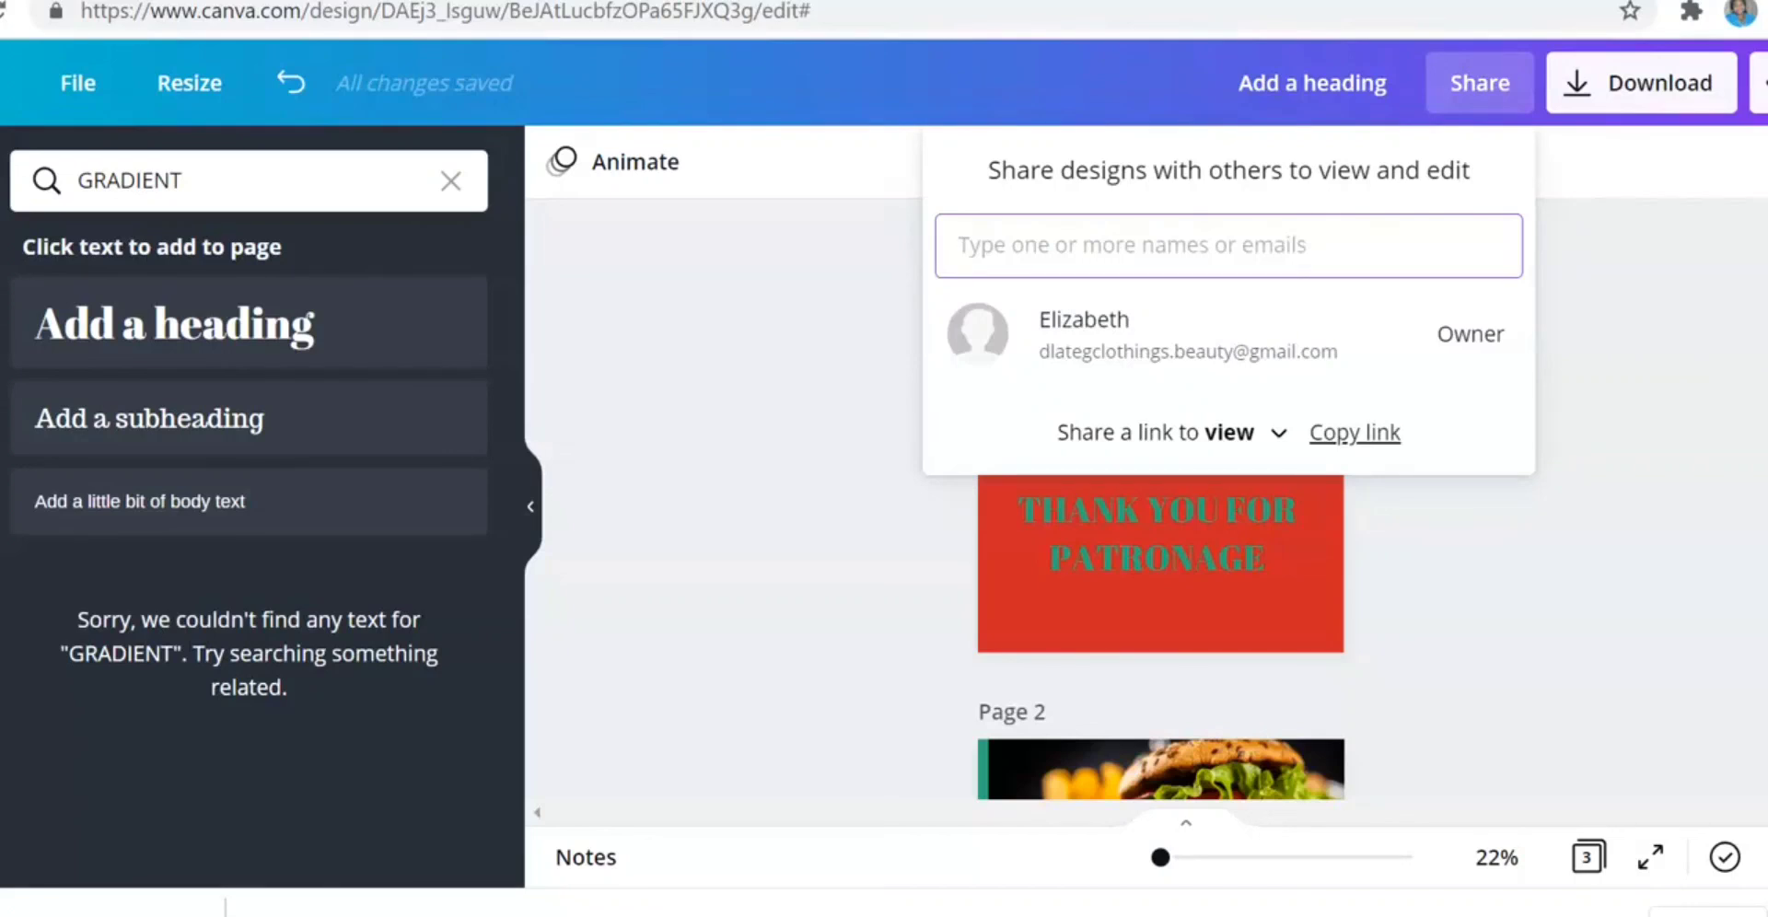